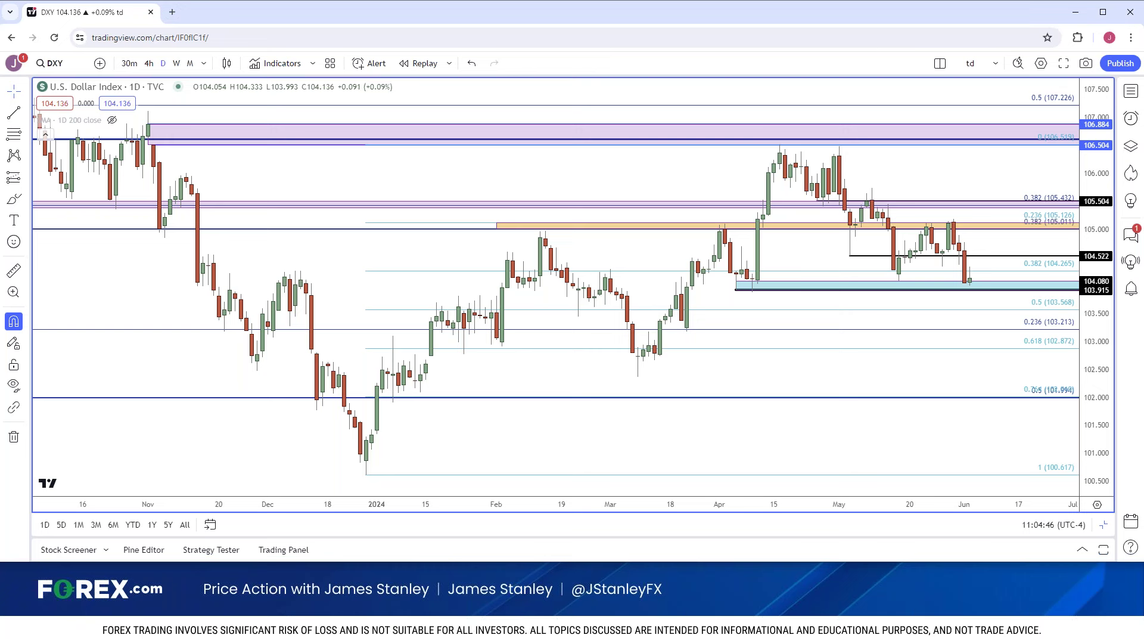
Switch the chart from the dollar index to the TVC US10Y 10-year government bond yield
scroll(282, 444, "up", 5)
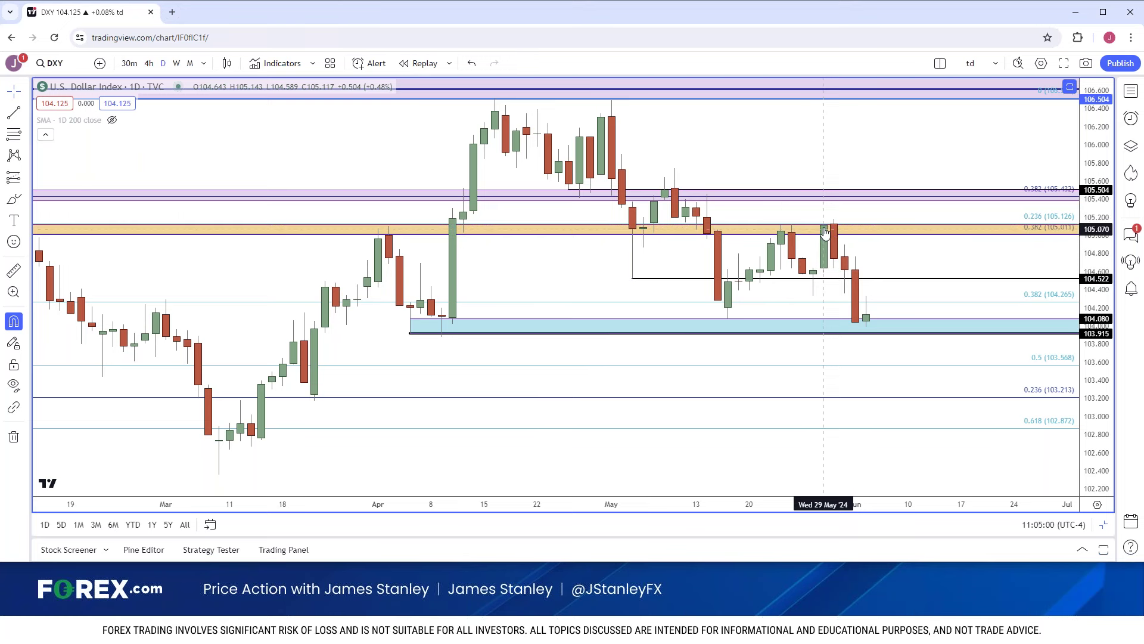
scroll(825, 232, "up", 3)
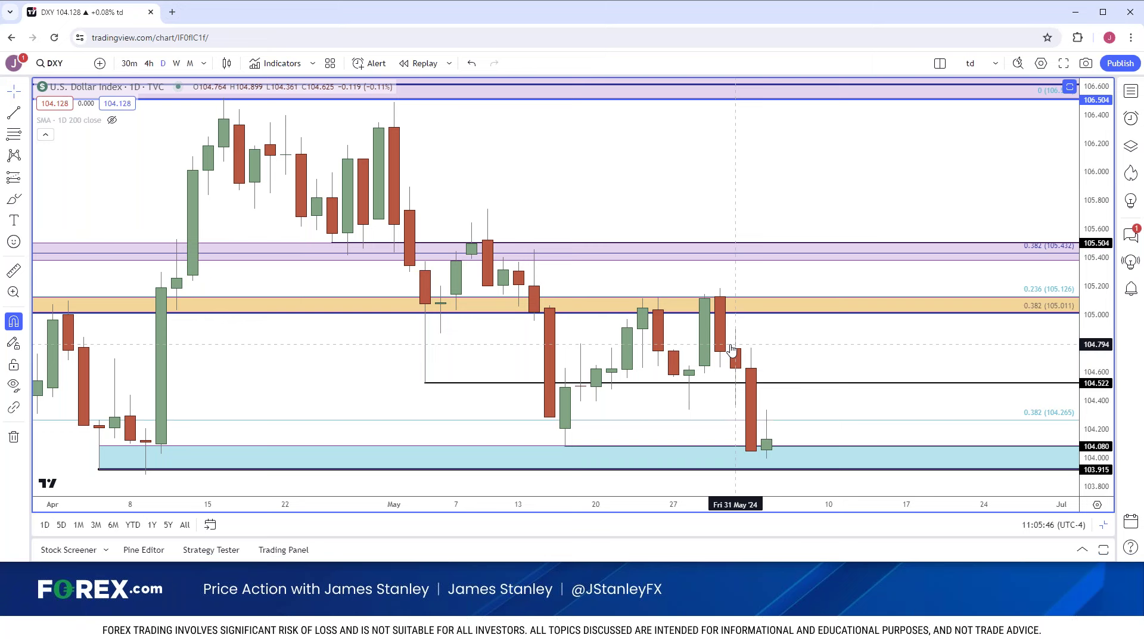
left_click(58, 67)
type("US10Y")
key("Down")
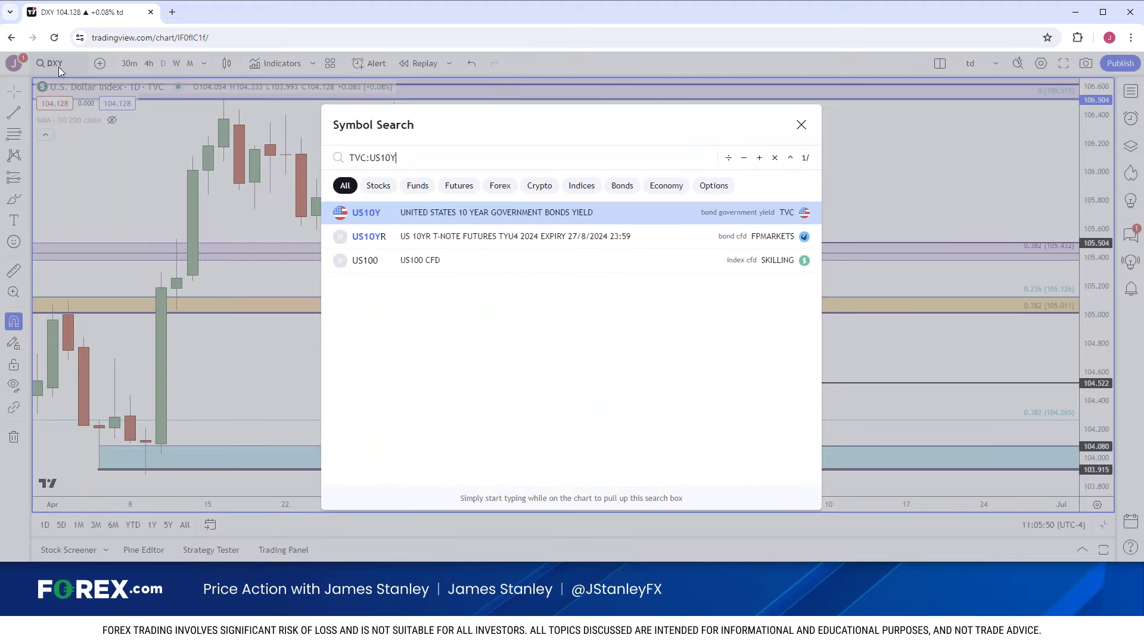
key("Return")
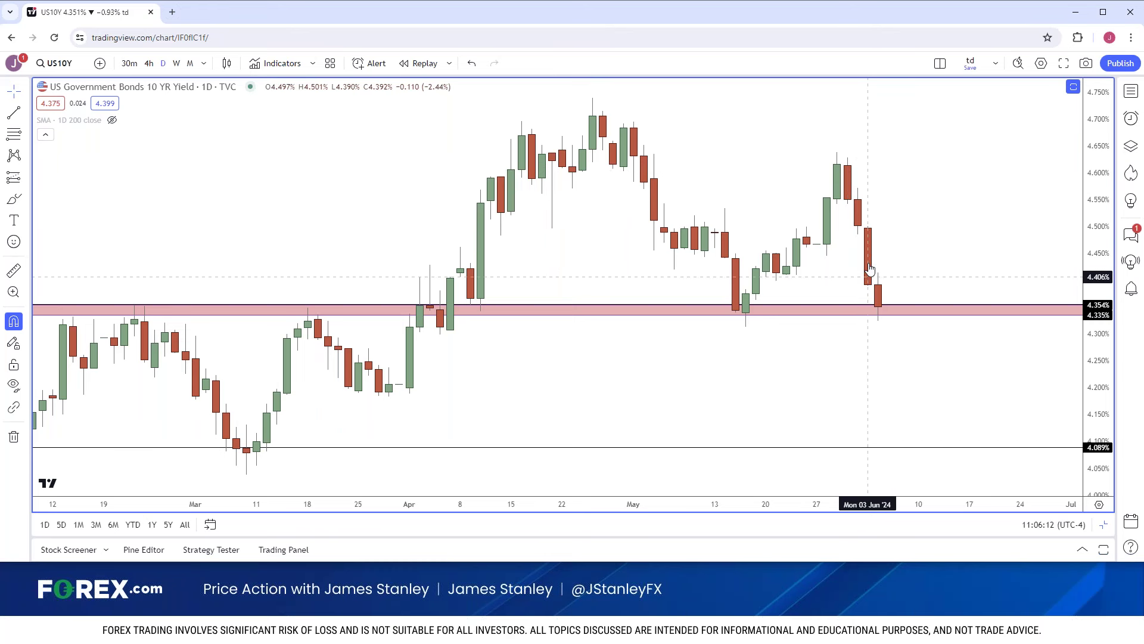
Set the US10Y chart to the weekly timeframe and examine the yield around the 4.335%–4.354% zone since October 2022
scroll(869, 277, "down", 3)
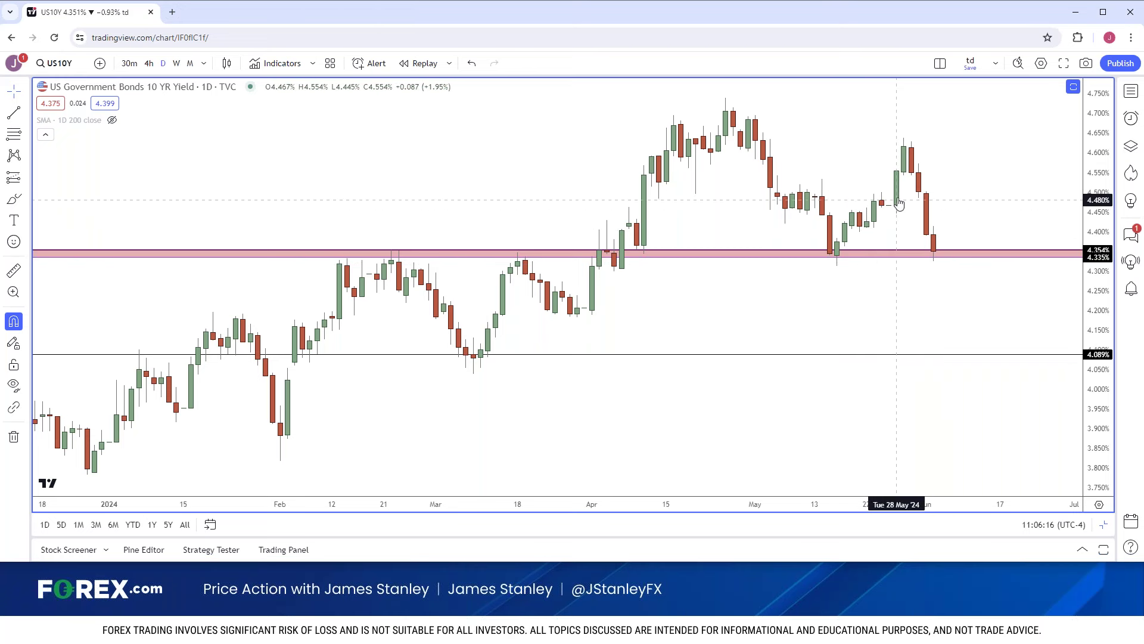
left_click(177, 63)
scroll(483, 197, "up", 3)
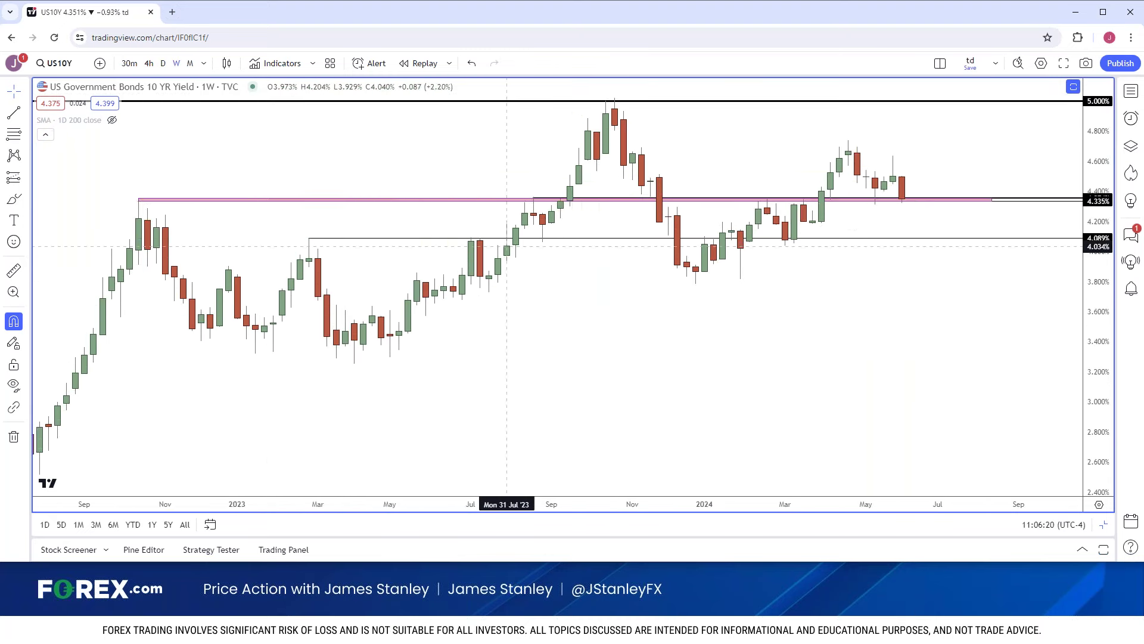
scroll(537, 196, "up", 2)
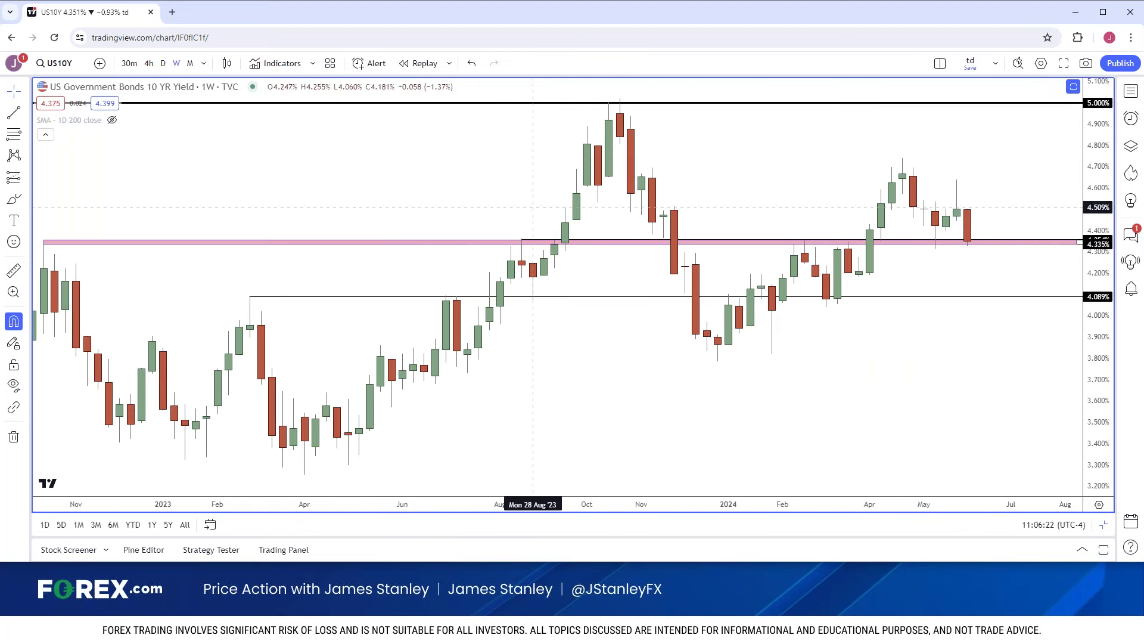
left_click_drag(486, 197, 529, 199)
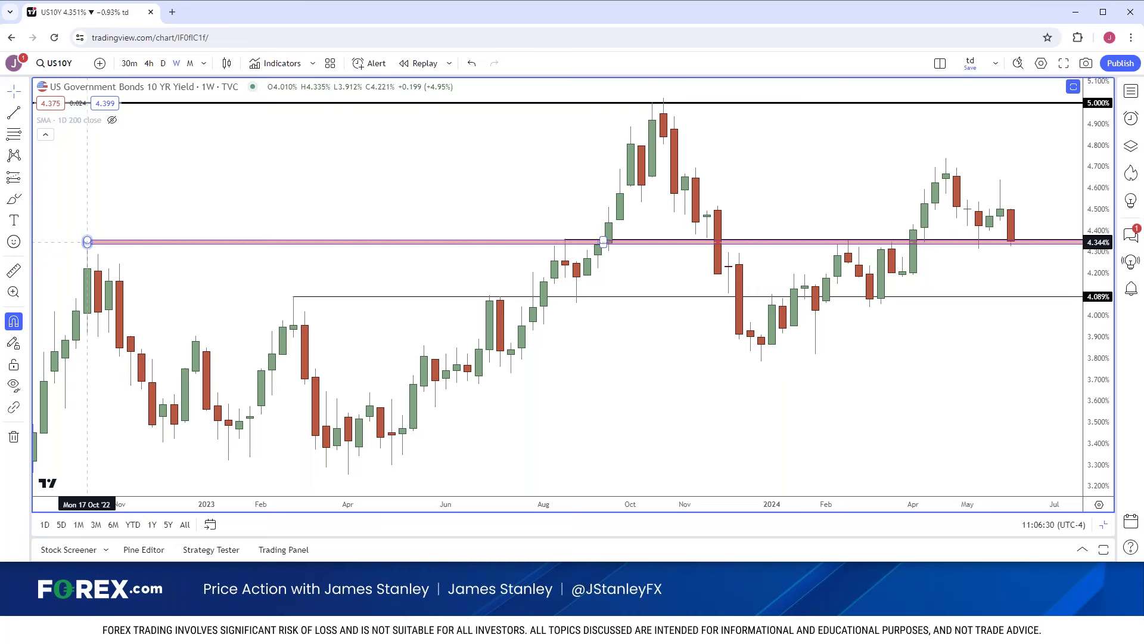
scroll(87, 242, "down", 3)
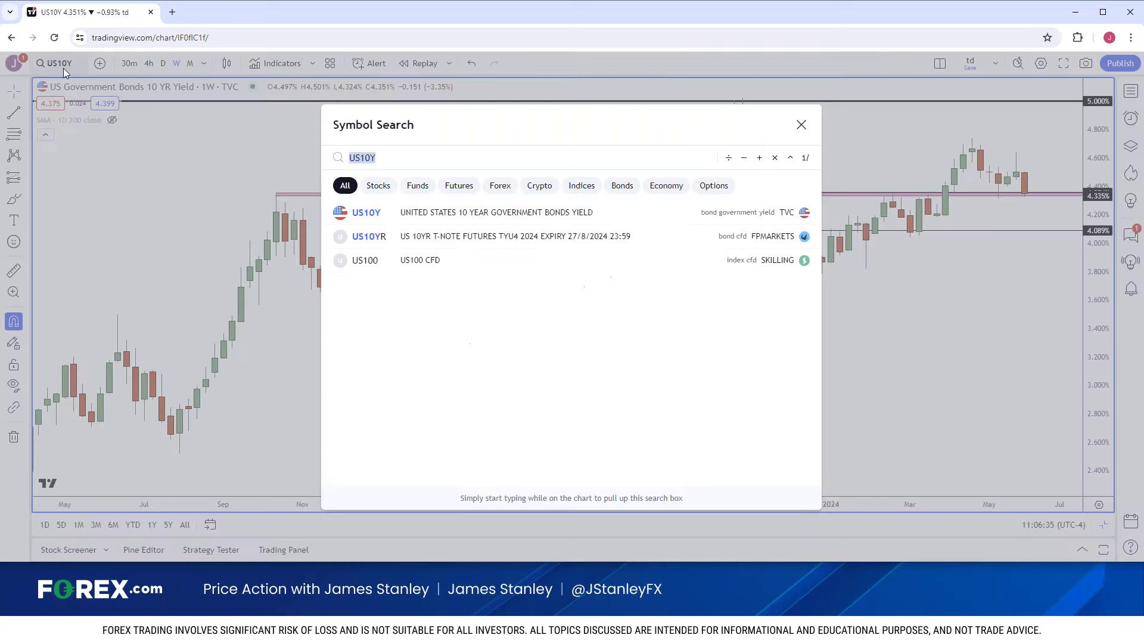
Load the ES1! S&P 500 E-mini futures chart to compare its weekly trend
left_click(63, 68)
type("ES1!")
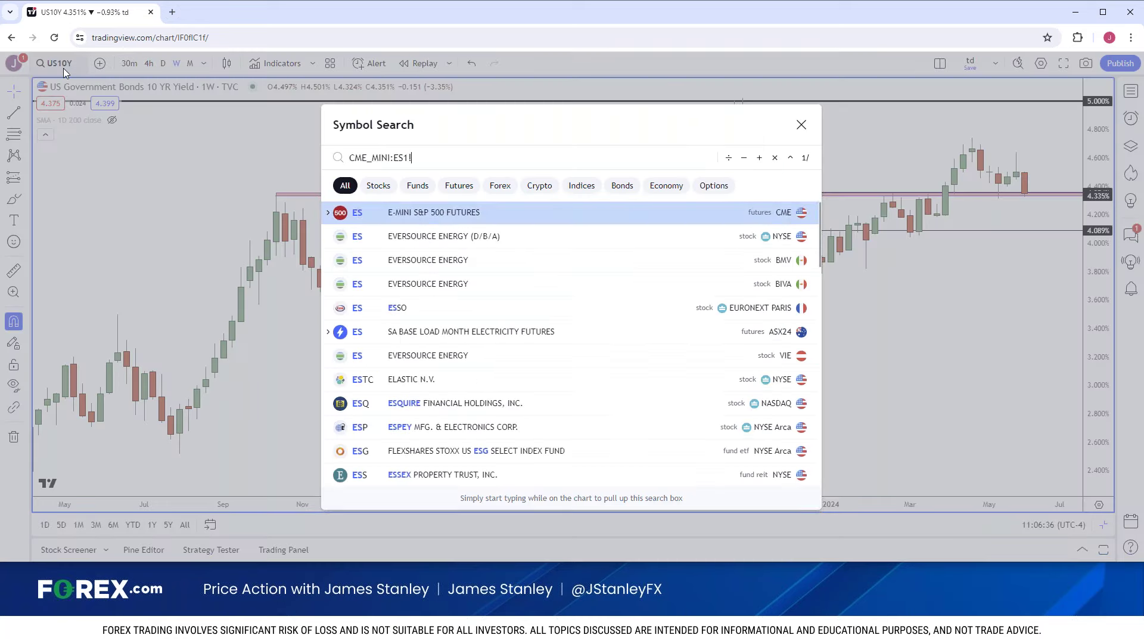
key("Return")
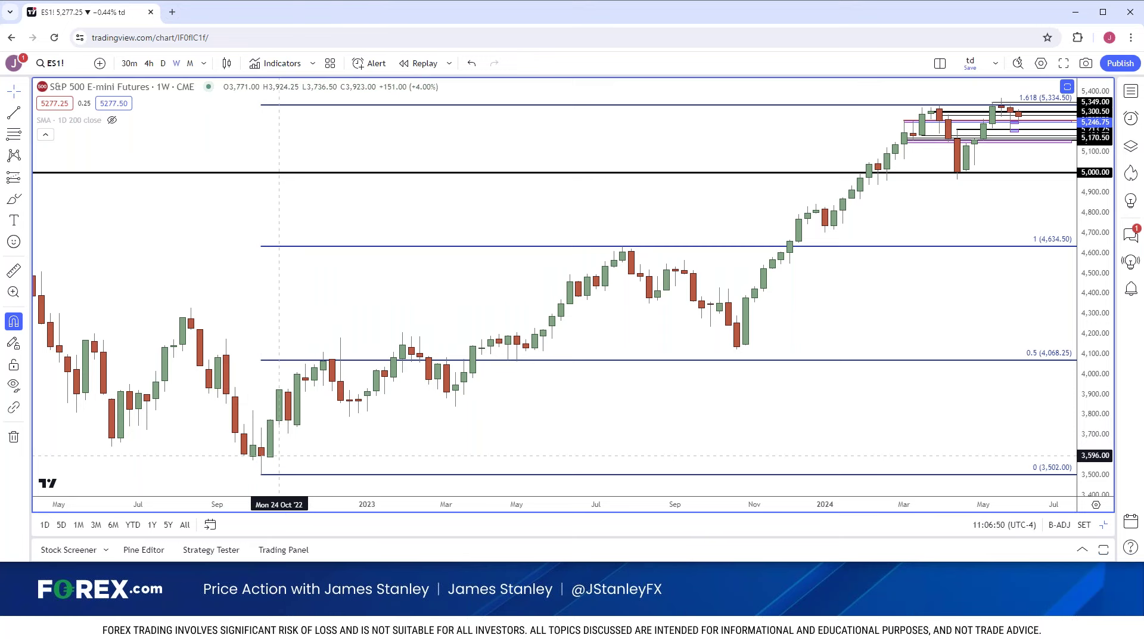
Return to the US10Y weekly chart and examine the yield's rise to the October 2023 peak
left_click(73, 65)
type("TVC:US10Y")
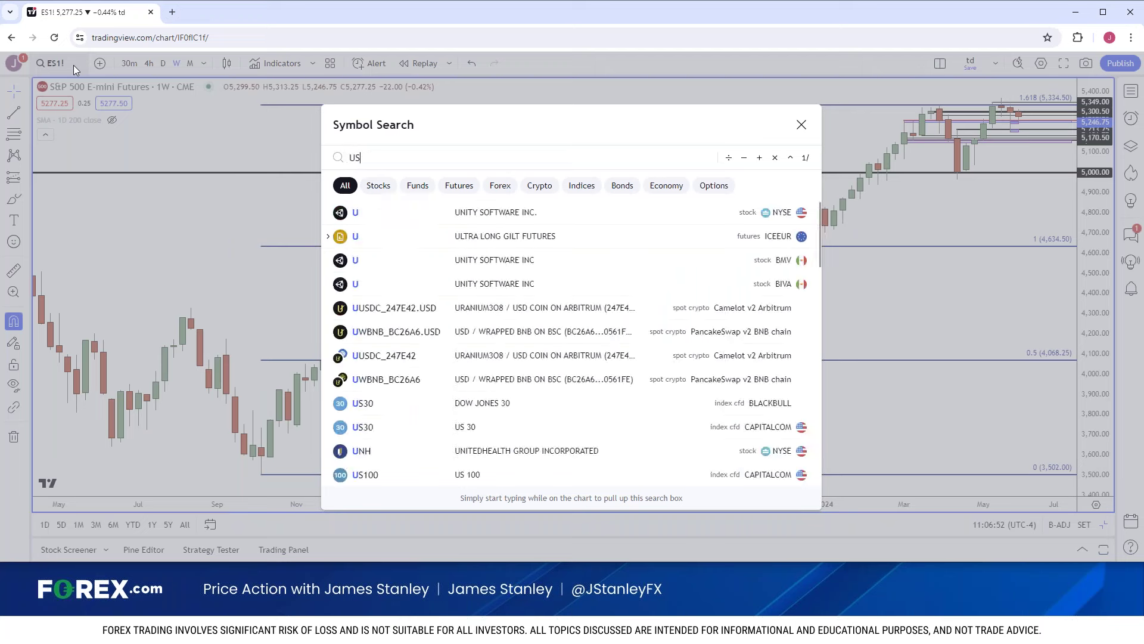
key("Return")
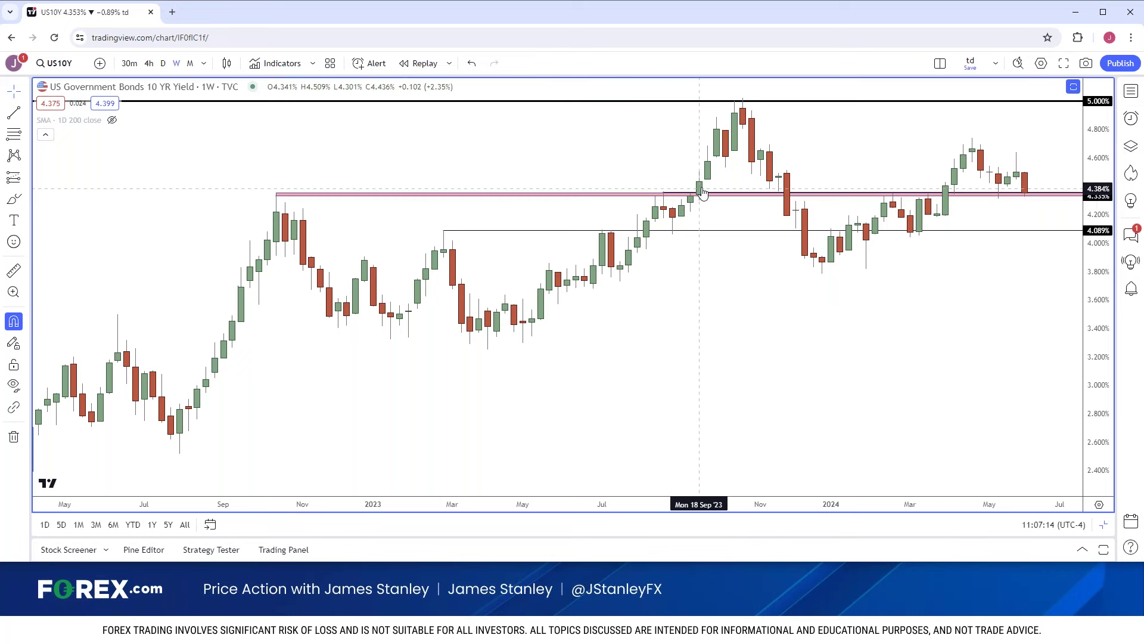
scroll(718, 157, "up", 2)
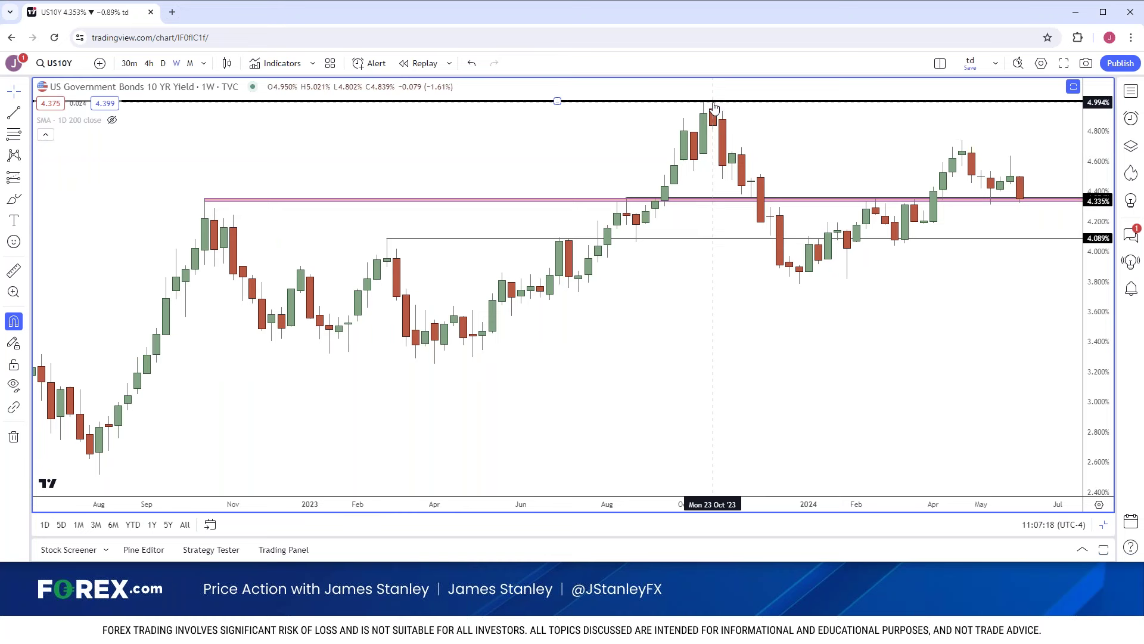
Set the US10Y chart to the daily timeframe and review the yield's moves from the October 2023 peak to June 2024
left_click(162, 63)
scroll(515, 176, "down", 3)
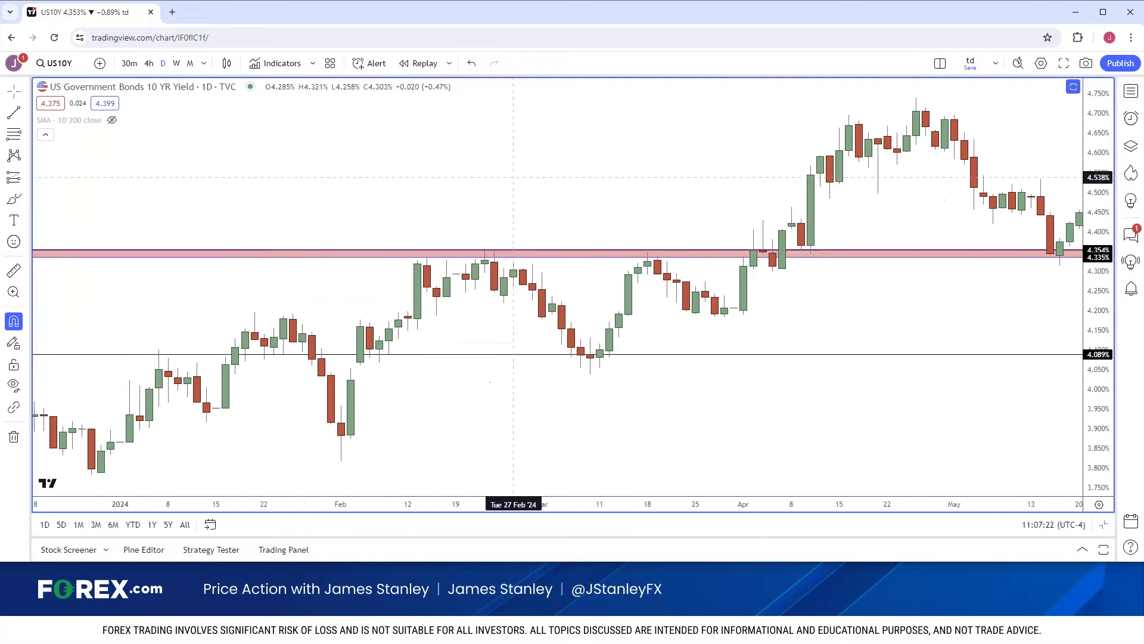
scroll(708, 272, "up", 5)
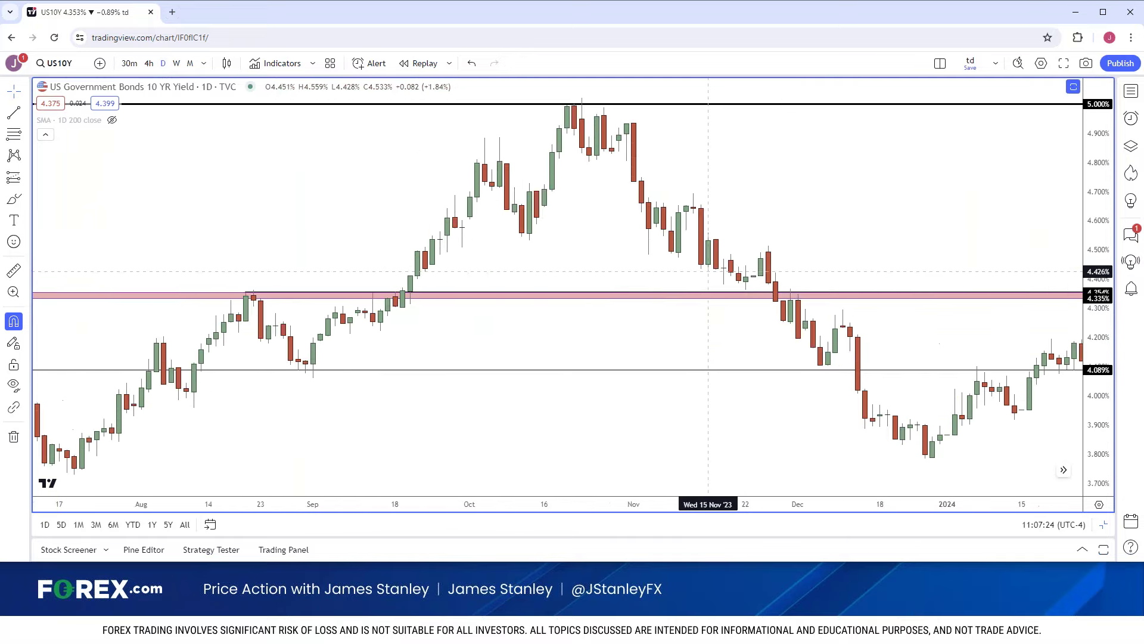
left_click_drag(526, 174, 753, 179)
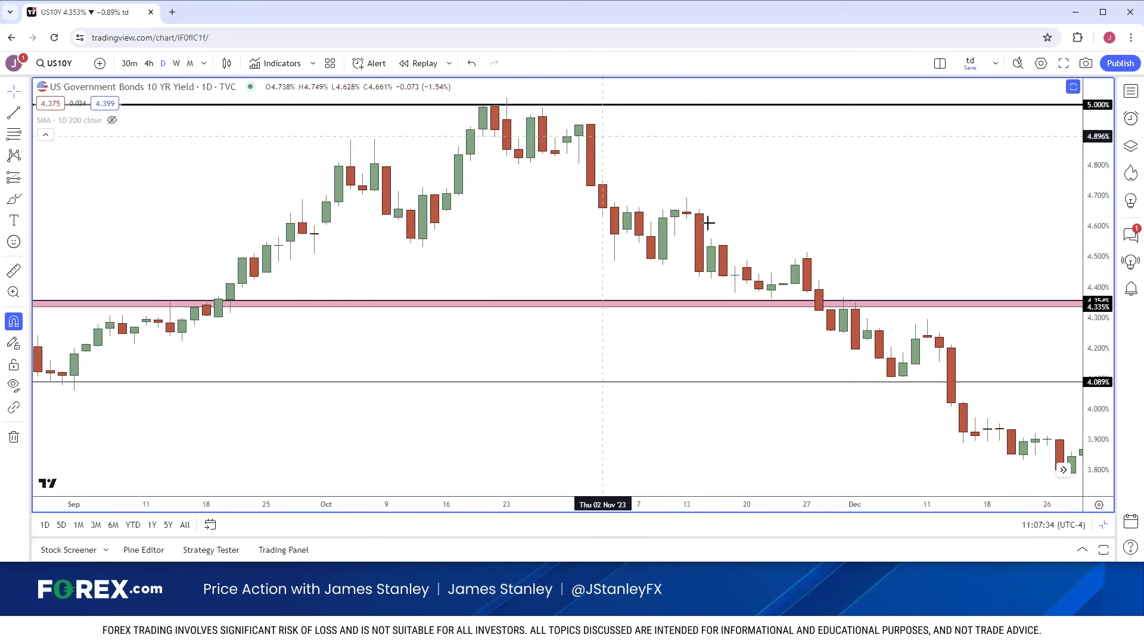
scroll(788, 189, "down", 3)
left_click_drag(492, 185, 444, 177)
scroll(749, 179, "down", 2)
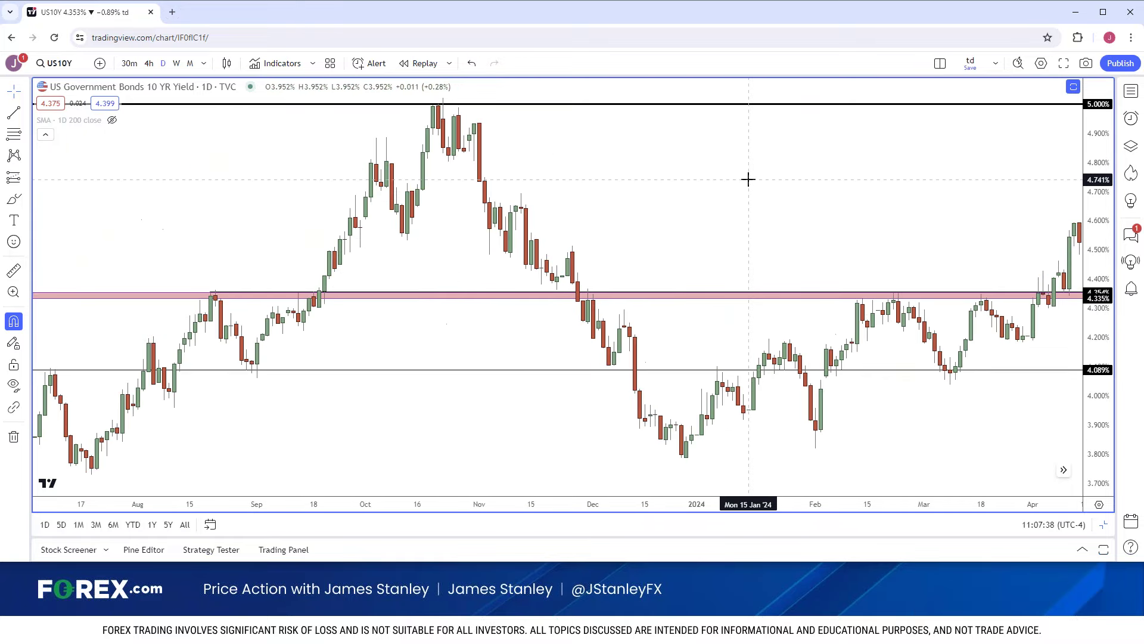
left_click_drag(829, 177, 588, 218)
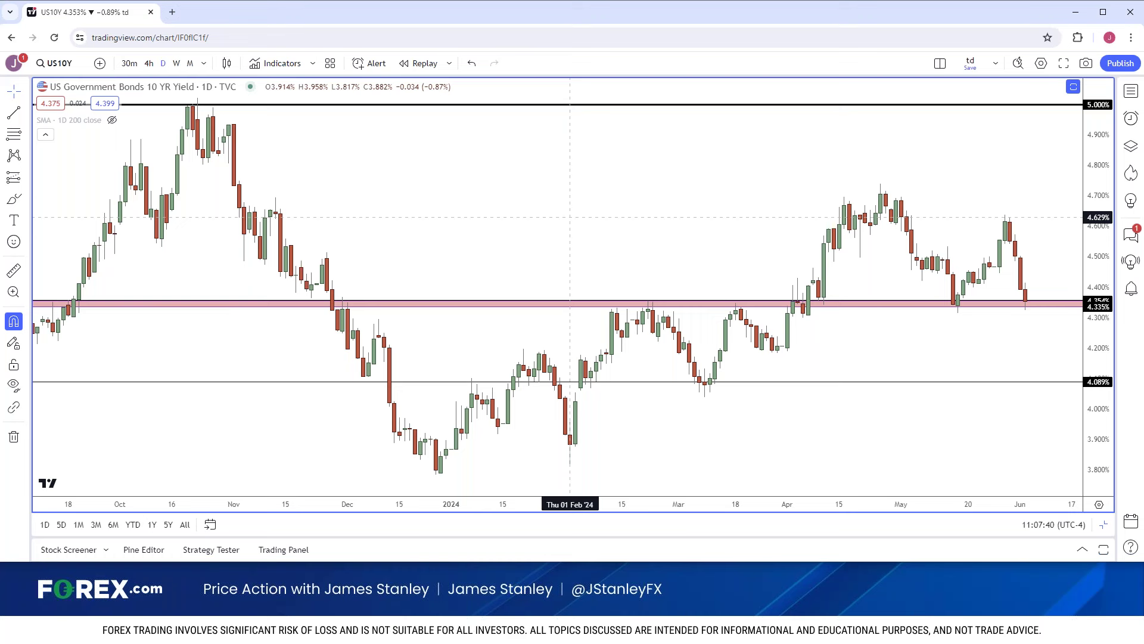
scroll(571, 218, "down", 1)
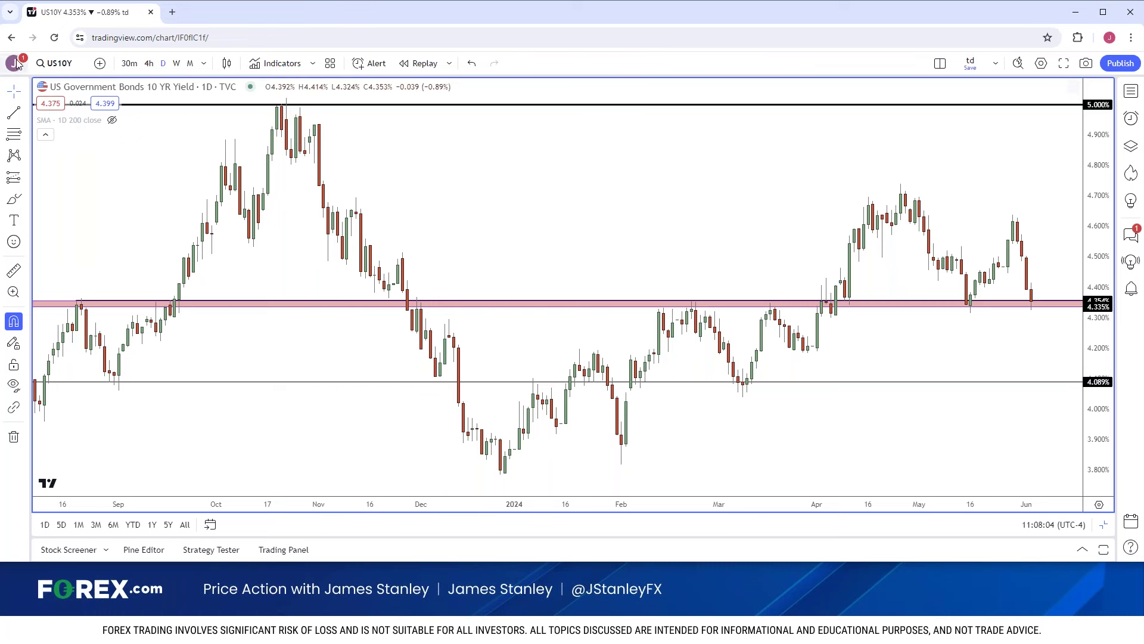
Load the DXY dollar index daily chart and inspect the early November 2023 drop from the upper purple zone
left_click(53, 63)
type("DXY")
key("Down")
key("Return")
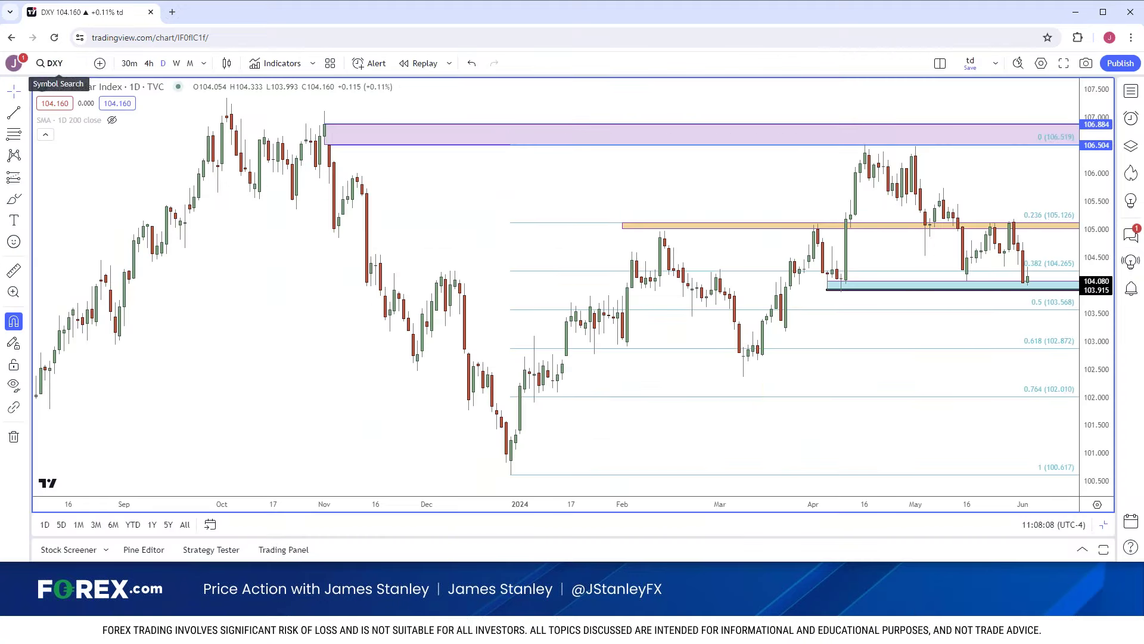
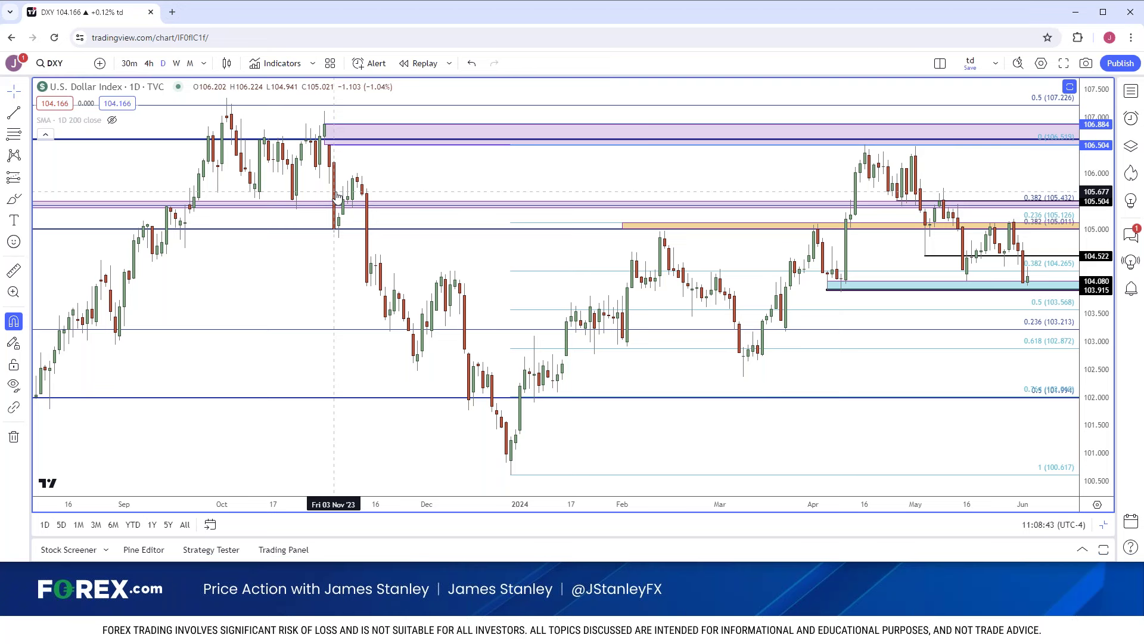
left_click(324, 147)
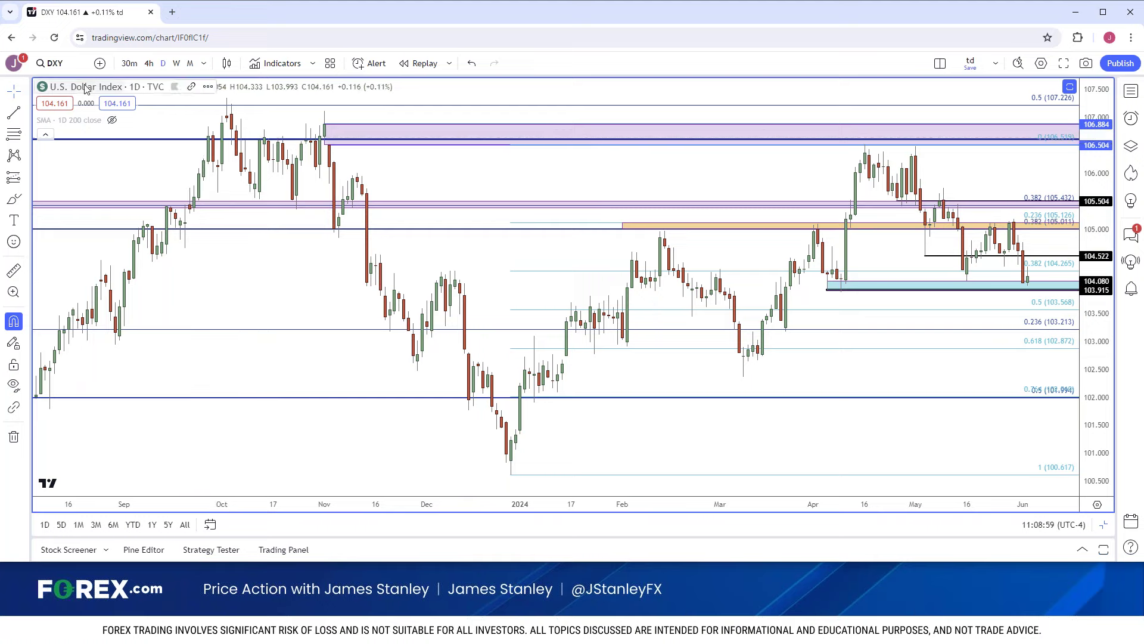
Load the TVC US10Y daily chart and examine the yield's late December 2023 low
left_click(73, 69)
type("US10Y")
key("Down")
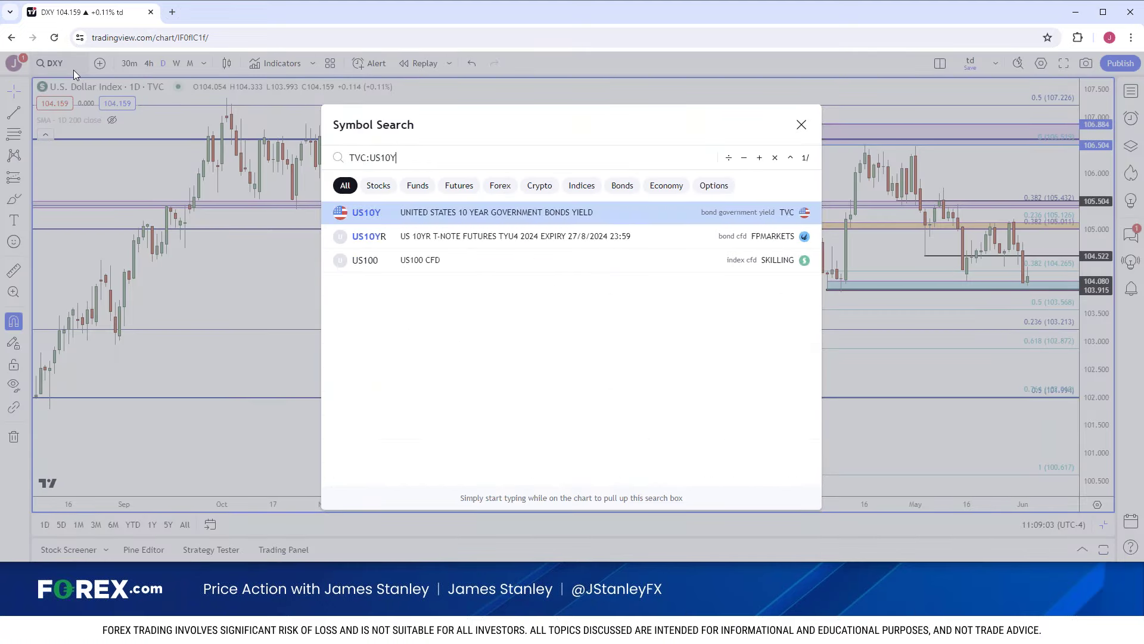
key("Return")
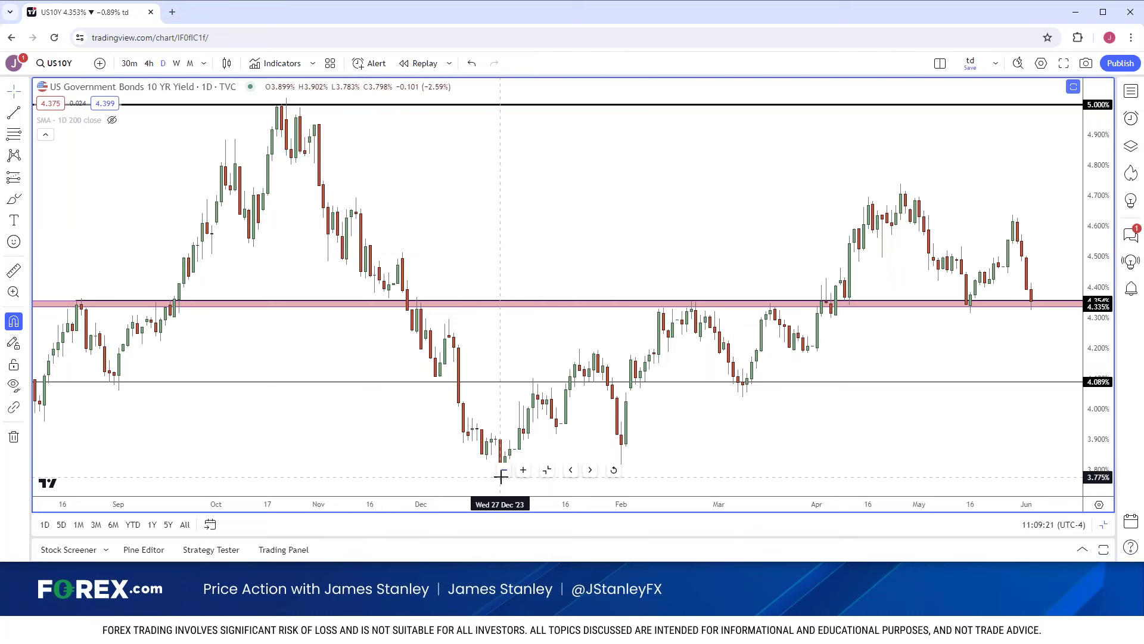
scroll(490, 475, "up", 1)
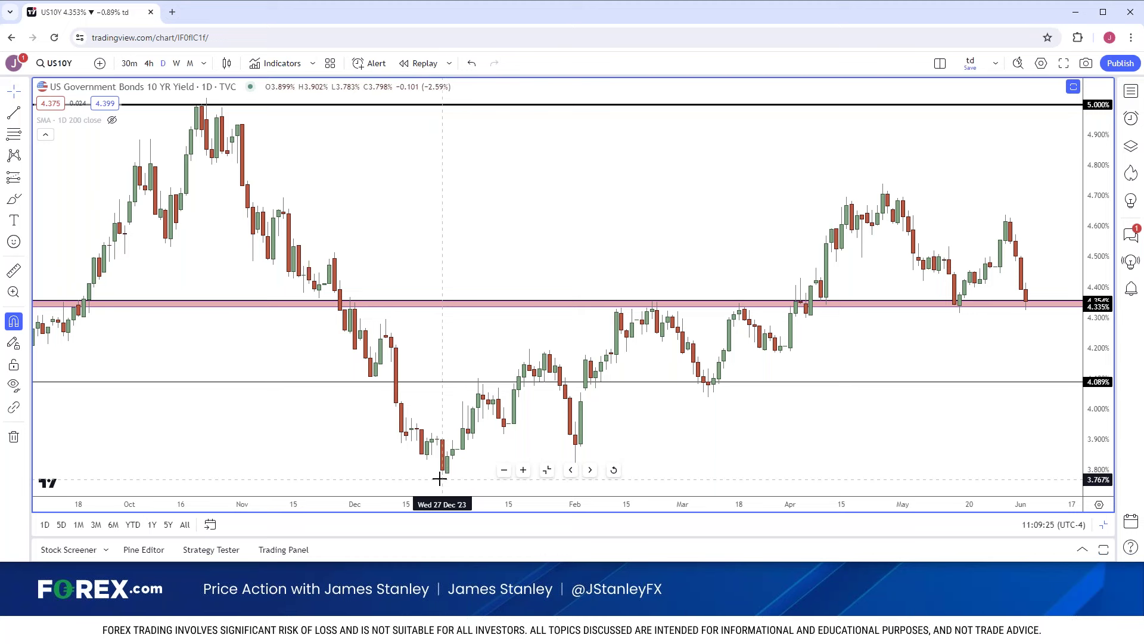
Switch the chart back to the TVC DXY dollar index
left_click(70, 61)
type("DXY")
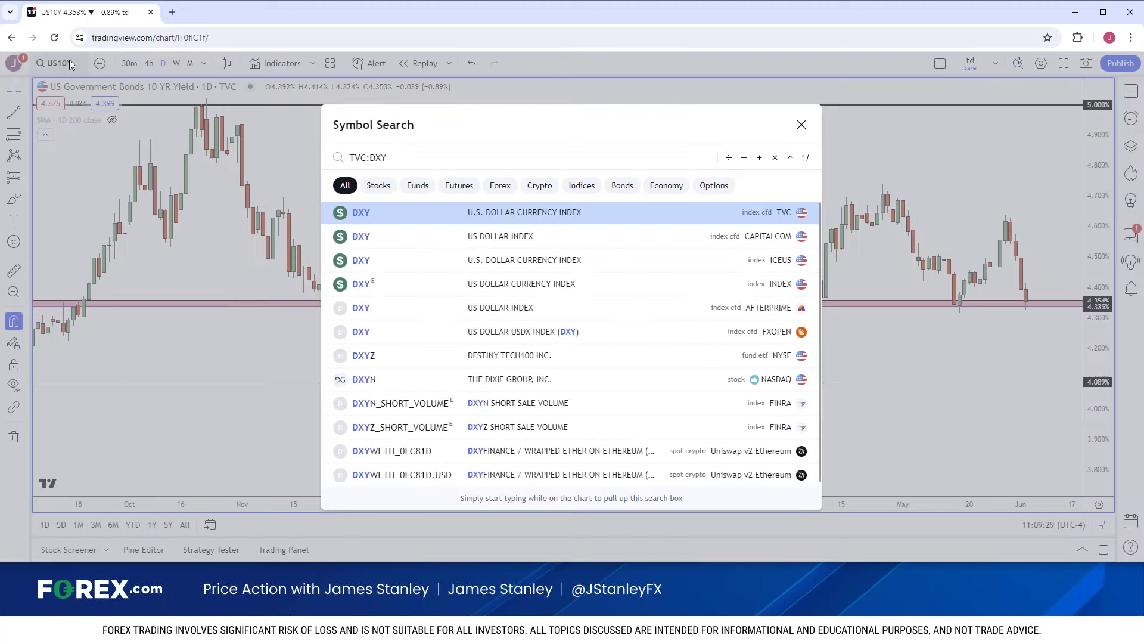
key("Return")
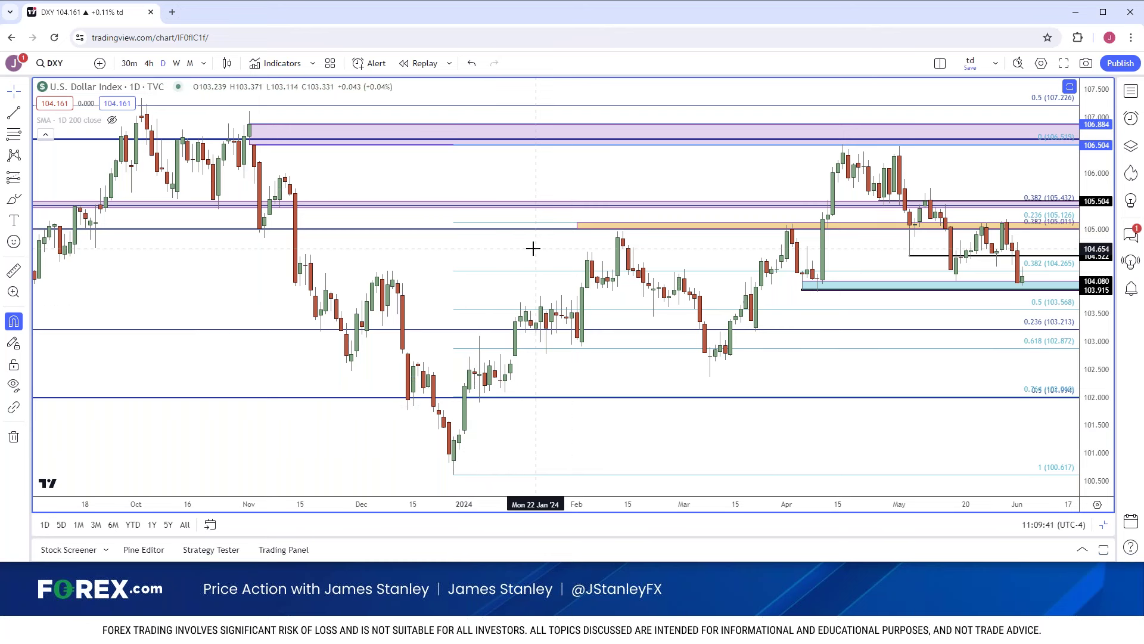
Examine the dollar index's 2024 swings against the orange resistance zone near 105 and the blue 103.915–104.080 support zone
scroll(532, 248, "up", 1)
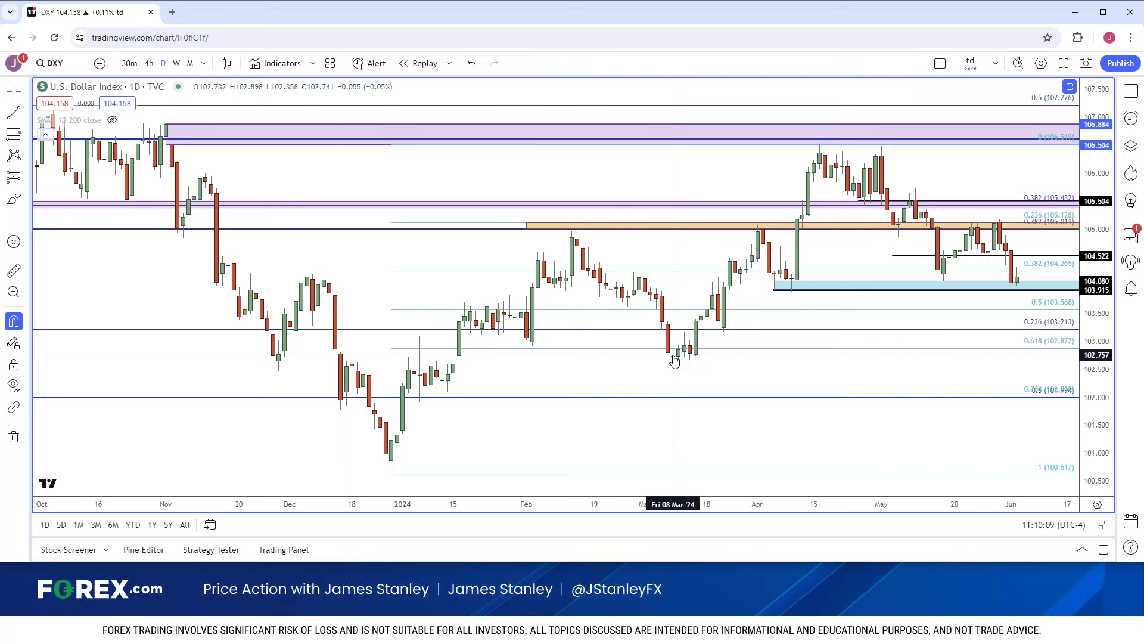
scroll(674, 360, "down", 1)
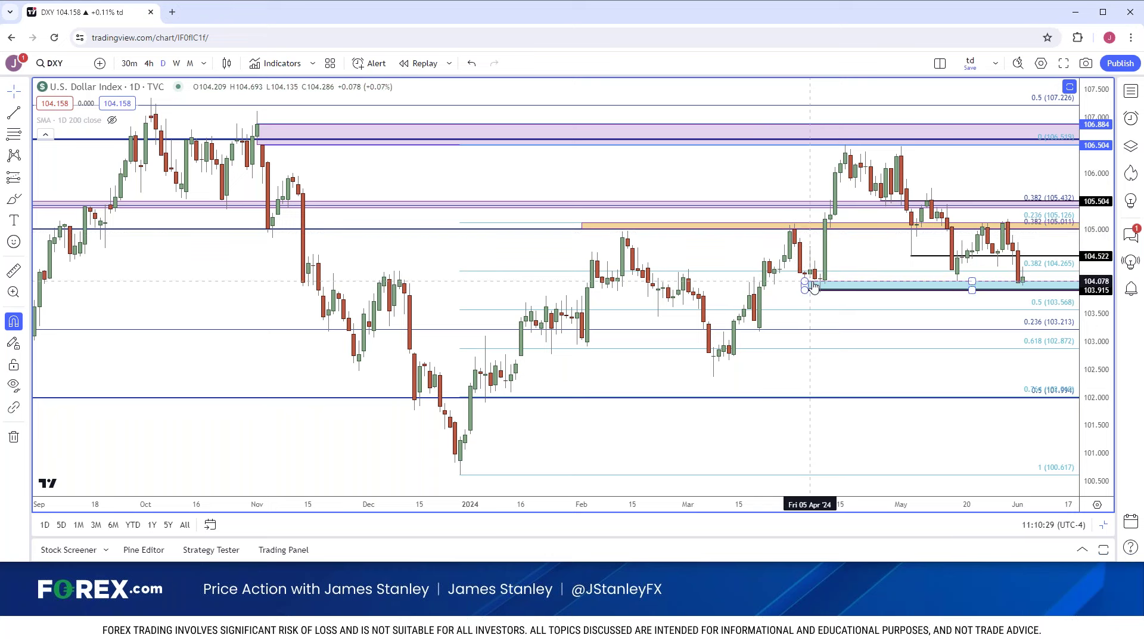
scroll(814, 286, "up", 4)
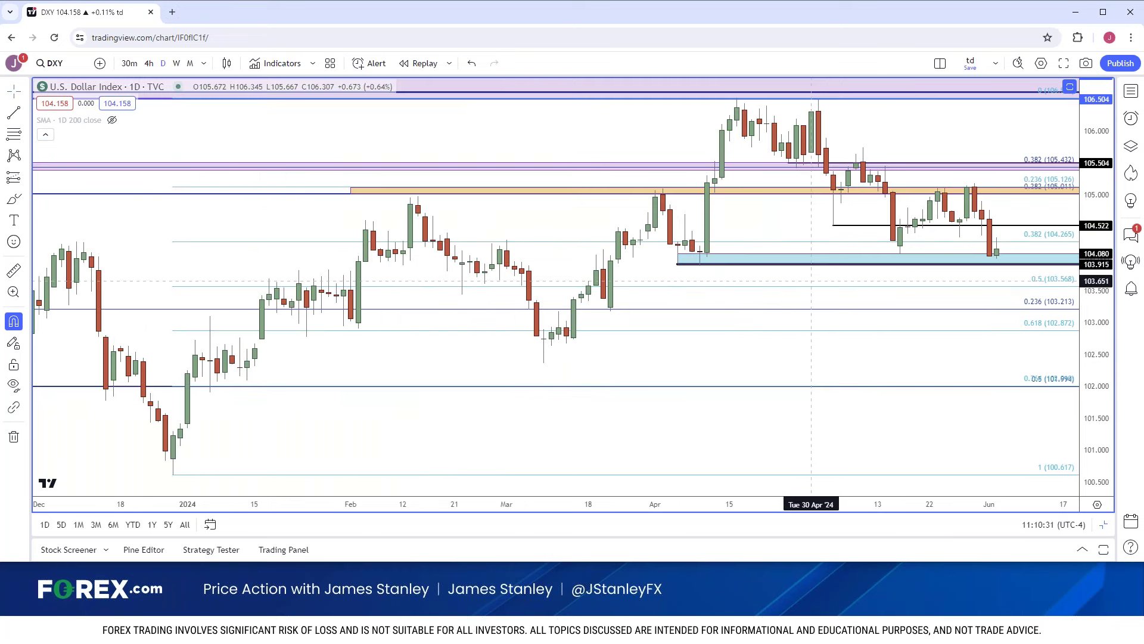
scroll(809, 280, "down", 3)
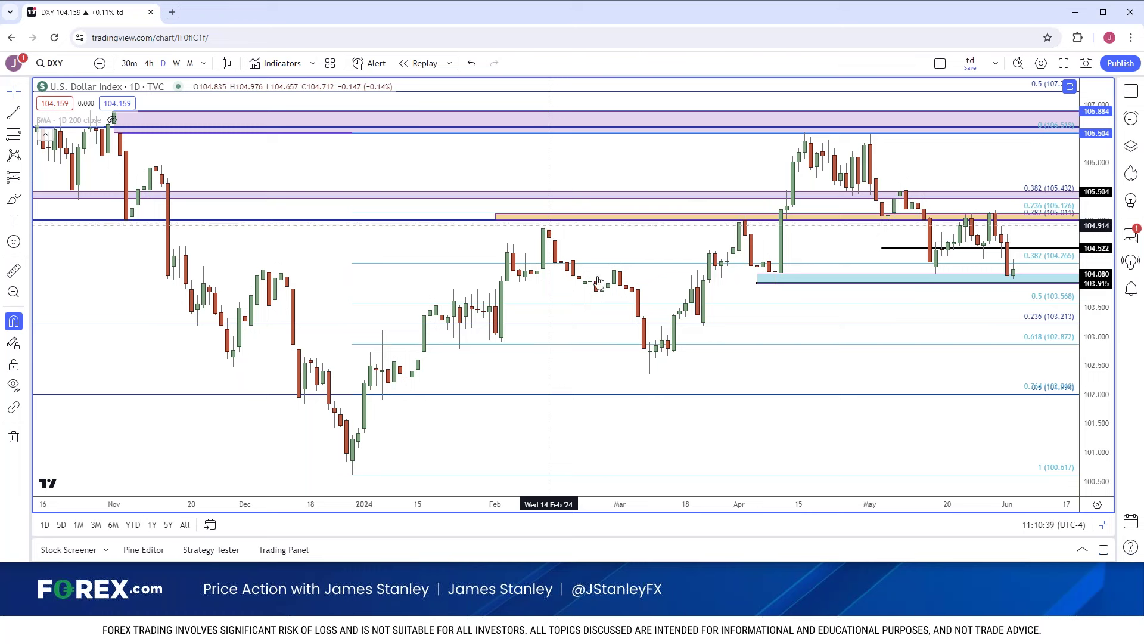
left_click(744, 225)
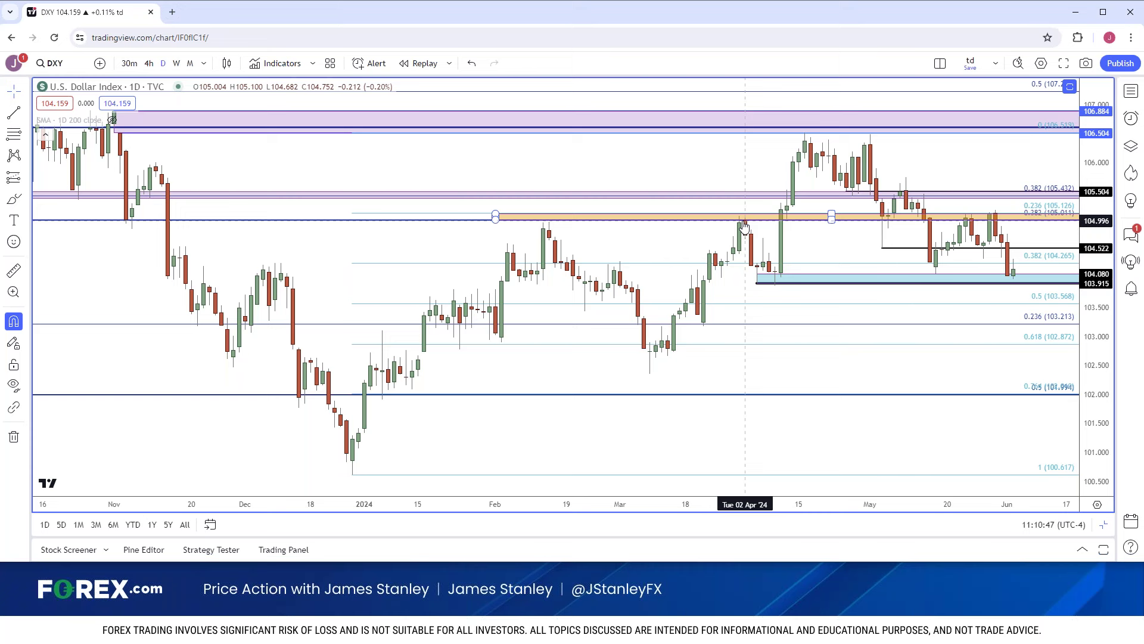
left_click(756, 284)
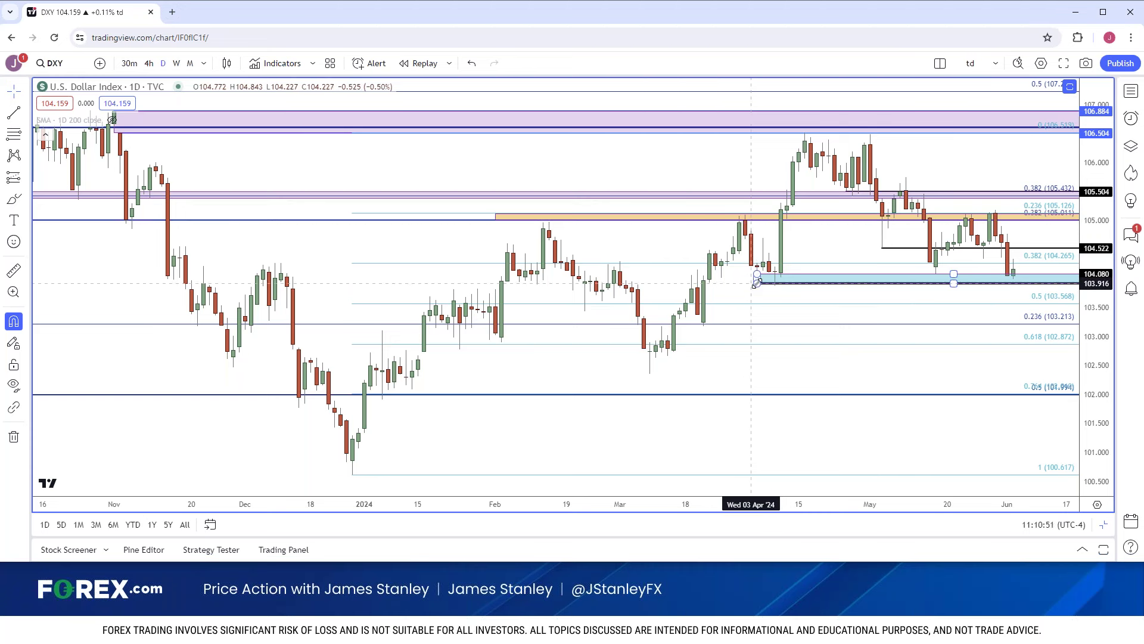
left_click(780, 263)
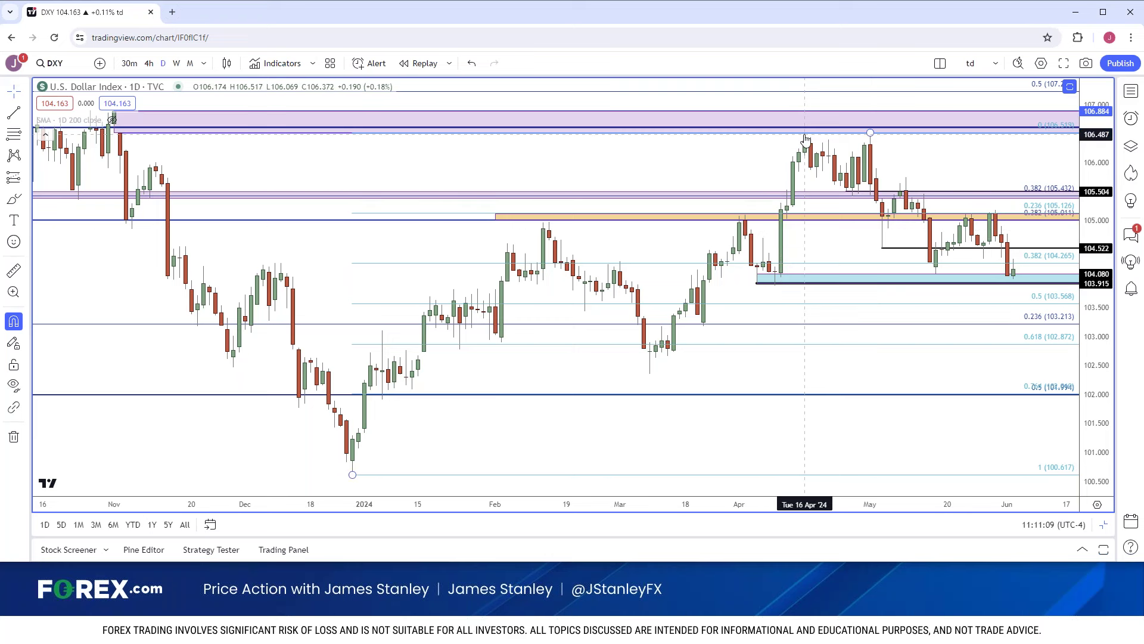
Examine the early November 2023 drop from the upper purple zone and the April–May 2024 highs on the daily dollar index chart
scroll(801, 142, "down", 2)
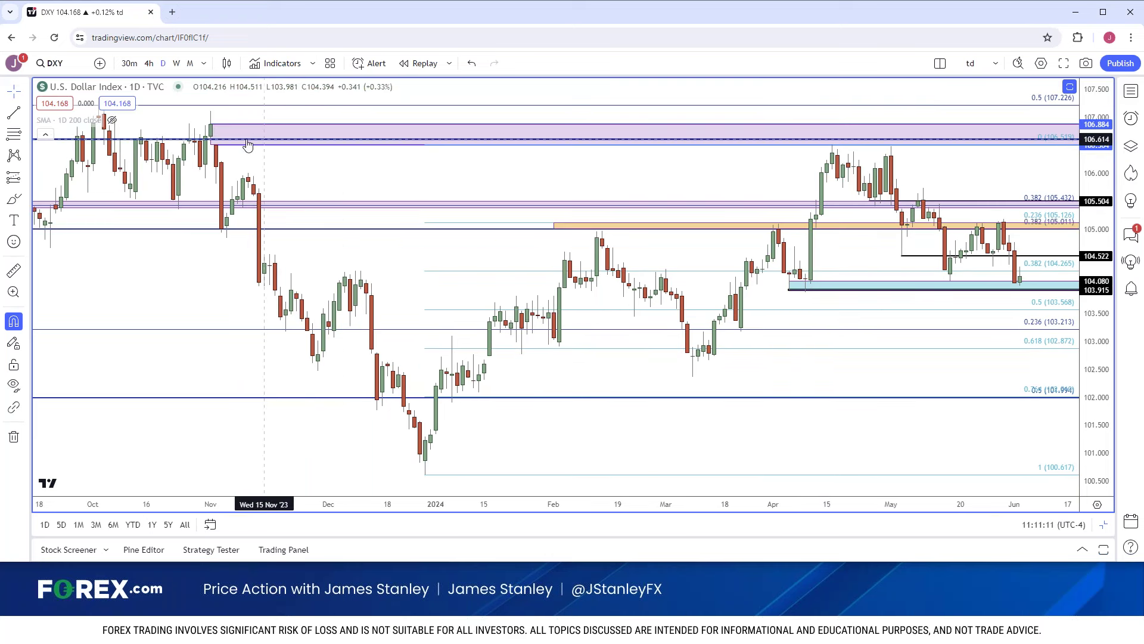
left_click(216, 146)
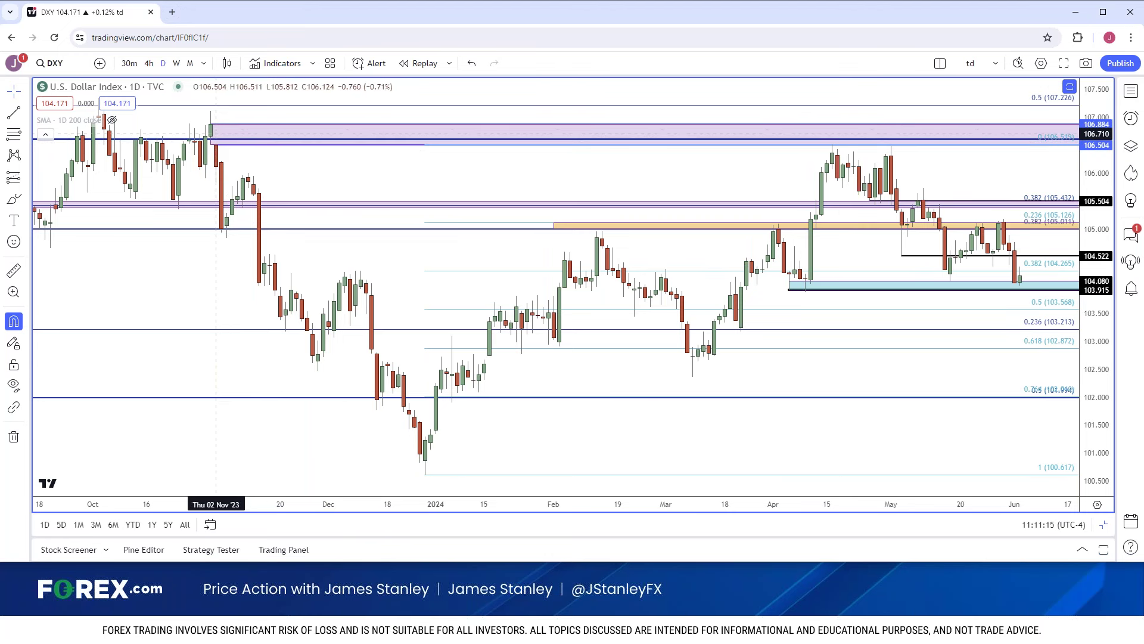
left_click(210, 125)
left_click(220, 146)
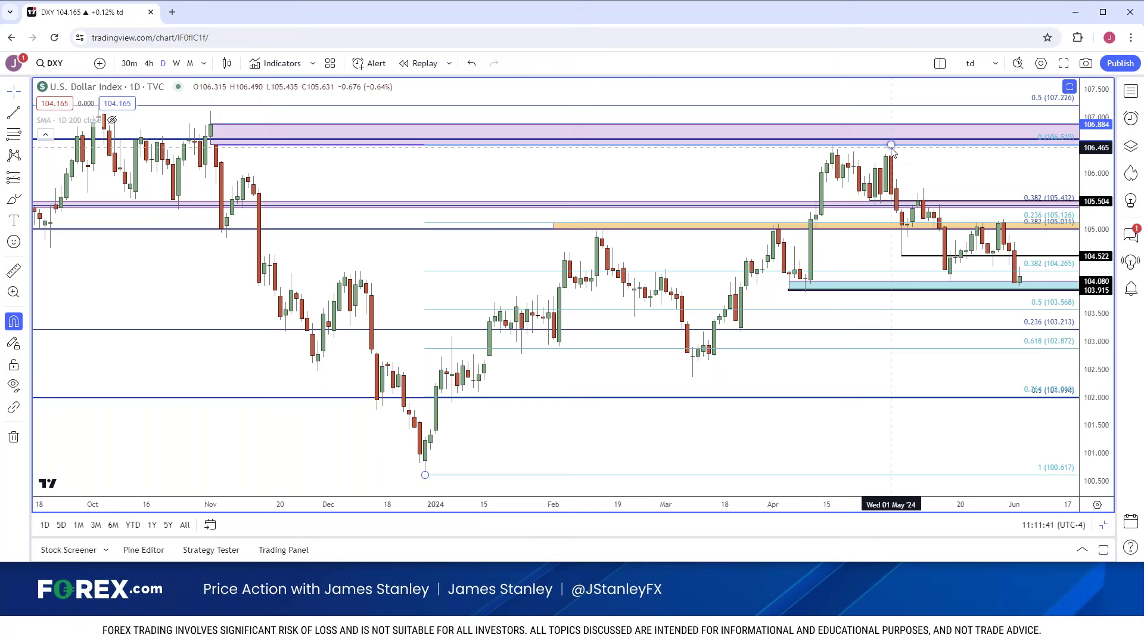
left_click(212, 132)
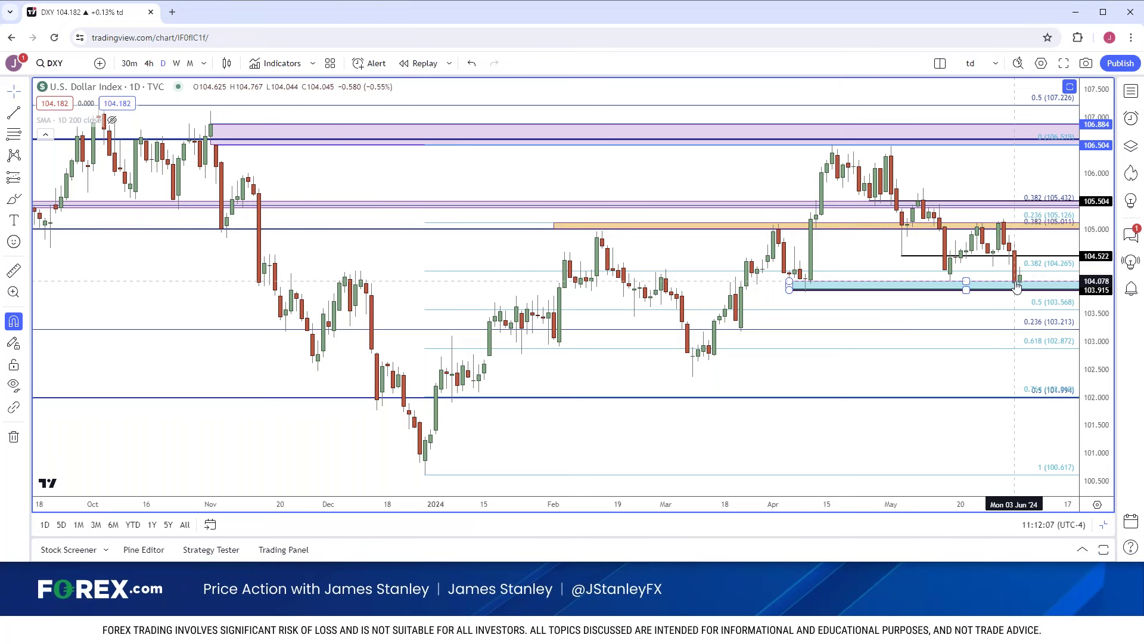
View the dollar index at 4-hour, 2-hour and 1-hour intervals to examine price around the blue support zone
scroll(1017, 287, "up", 5)
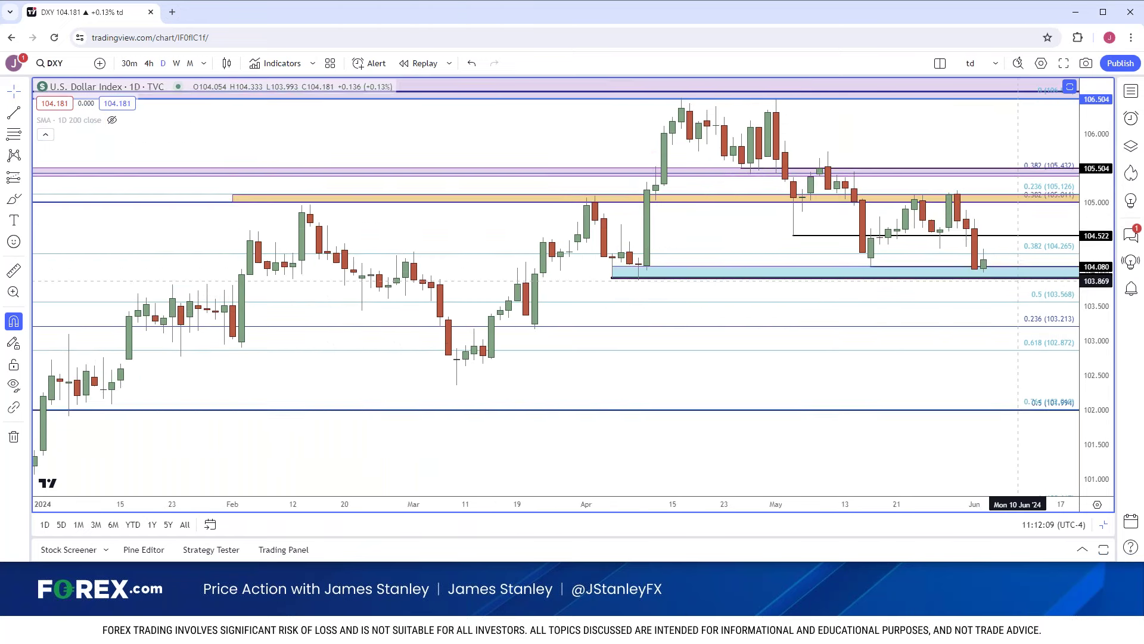
left_click(149, 63)
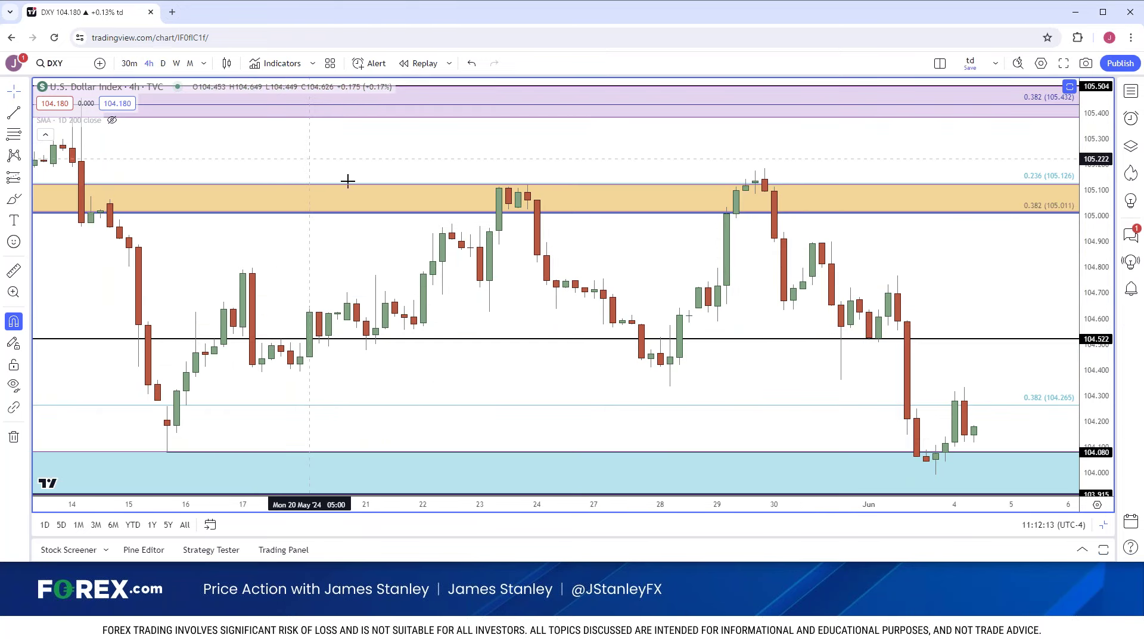
scroll(302, 156, "up", 1)
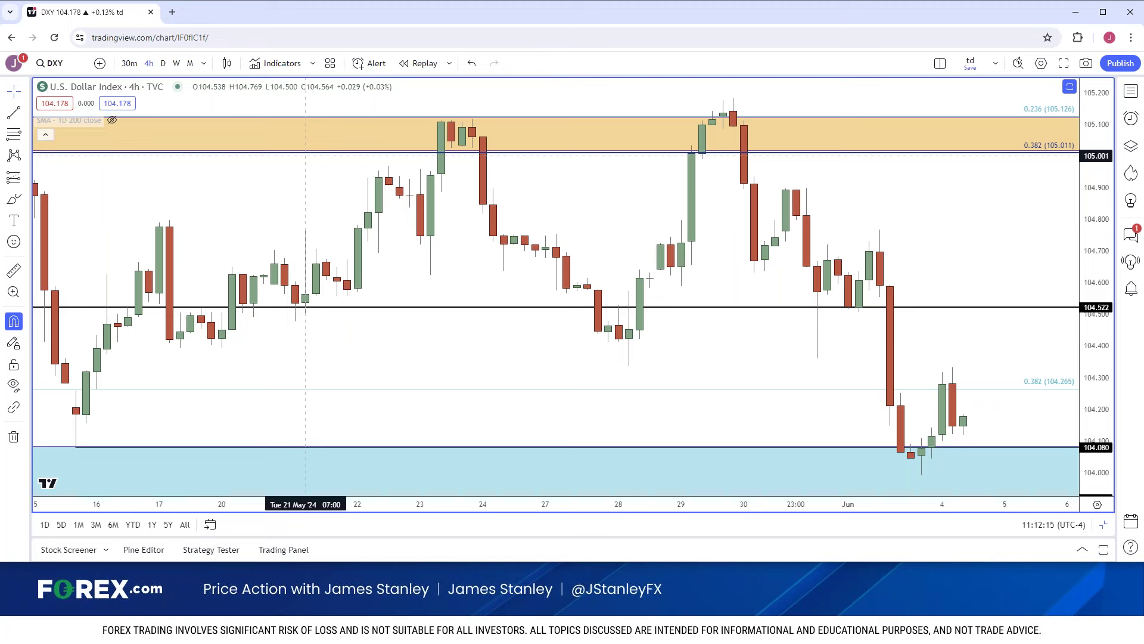
left_click(203, 63)
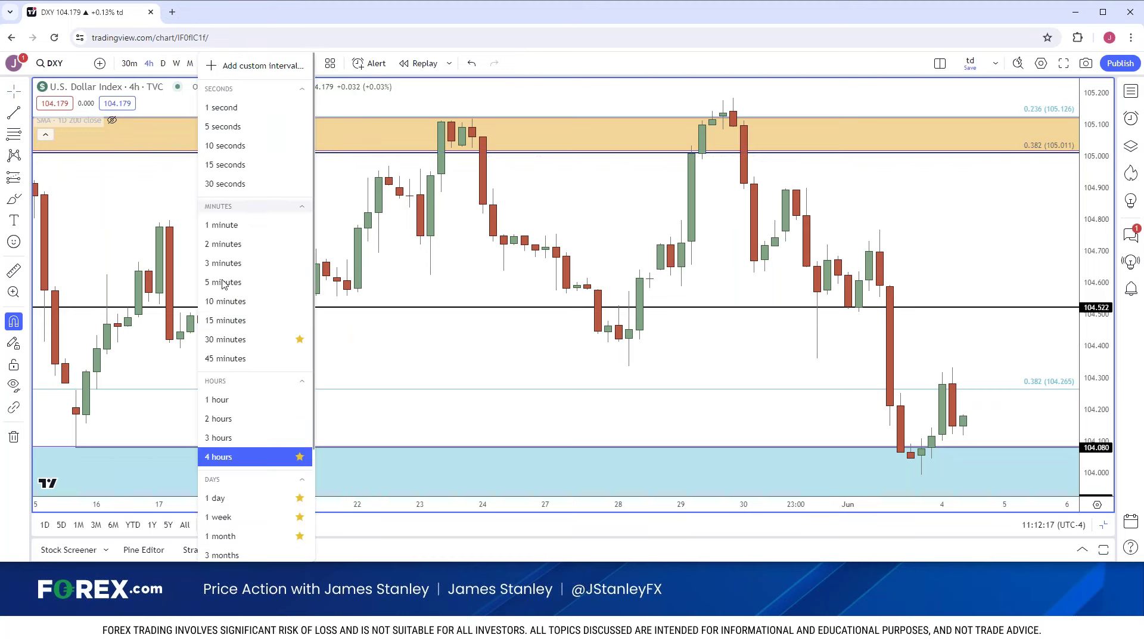
left_click(230, 419)
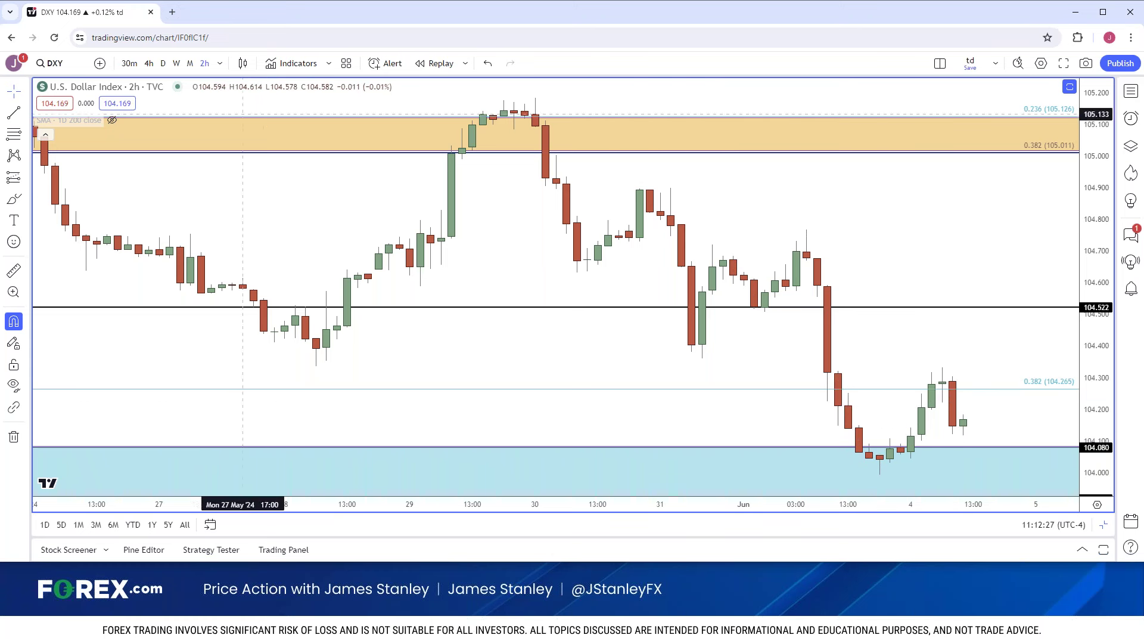
left_click(220, 64)
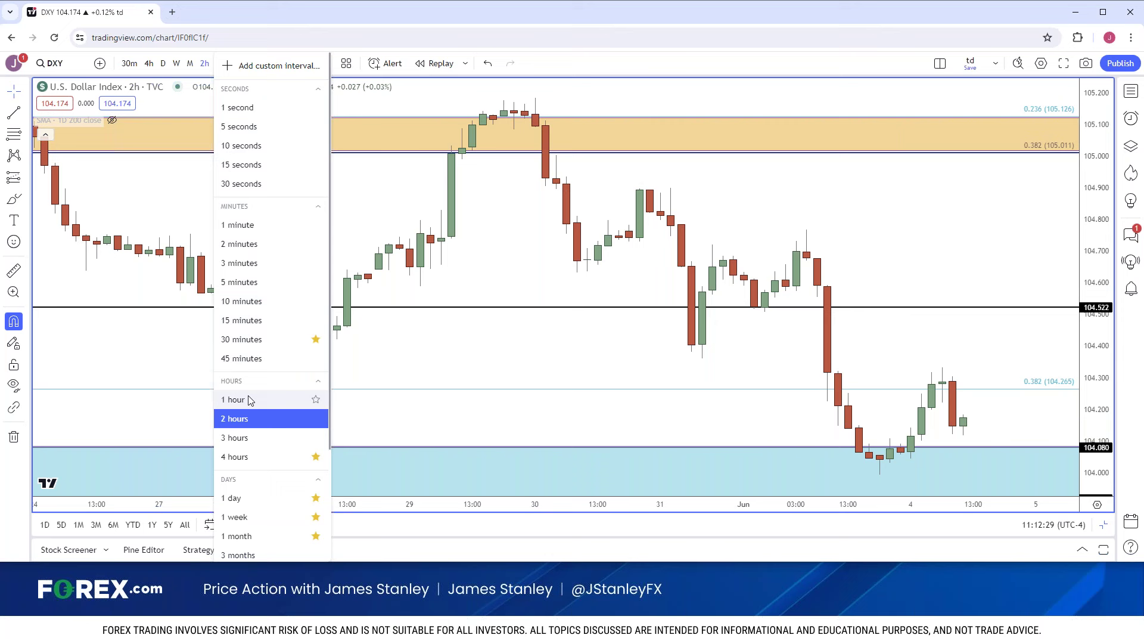
left_click(306, 401)
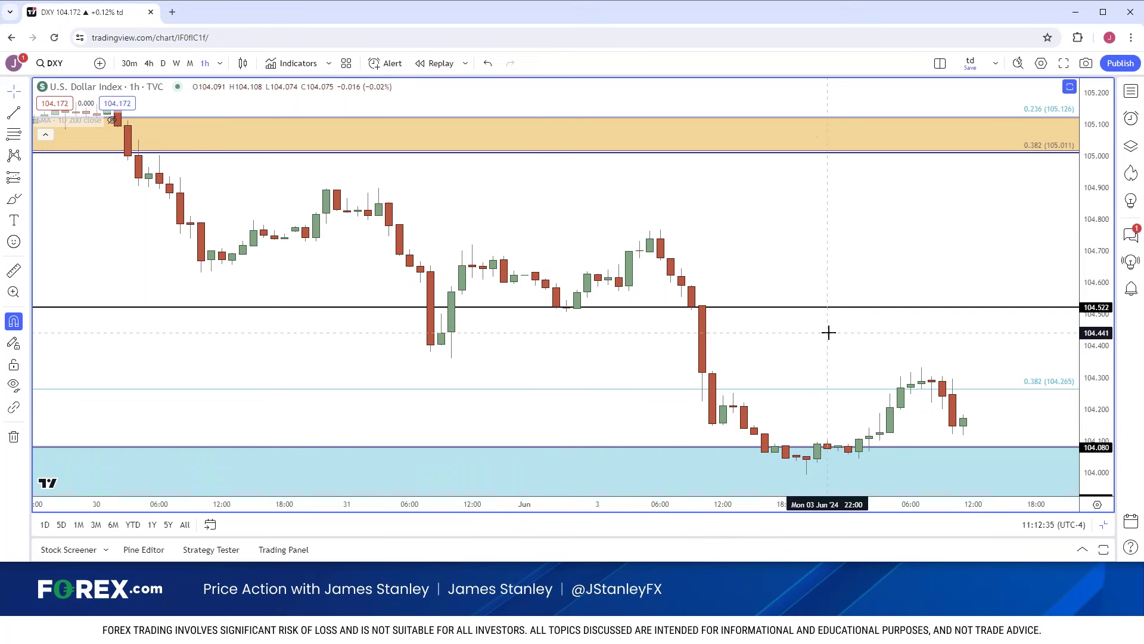
Return the dollar index to the daily interval and show the hidden 200-day SMA, checking it against the 104.522 level
left_click(162, 63)
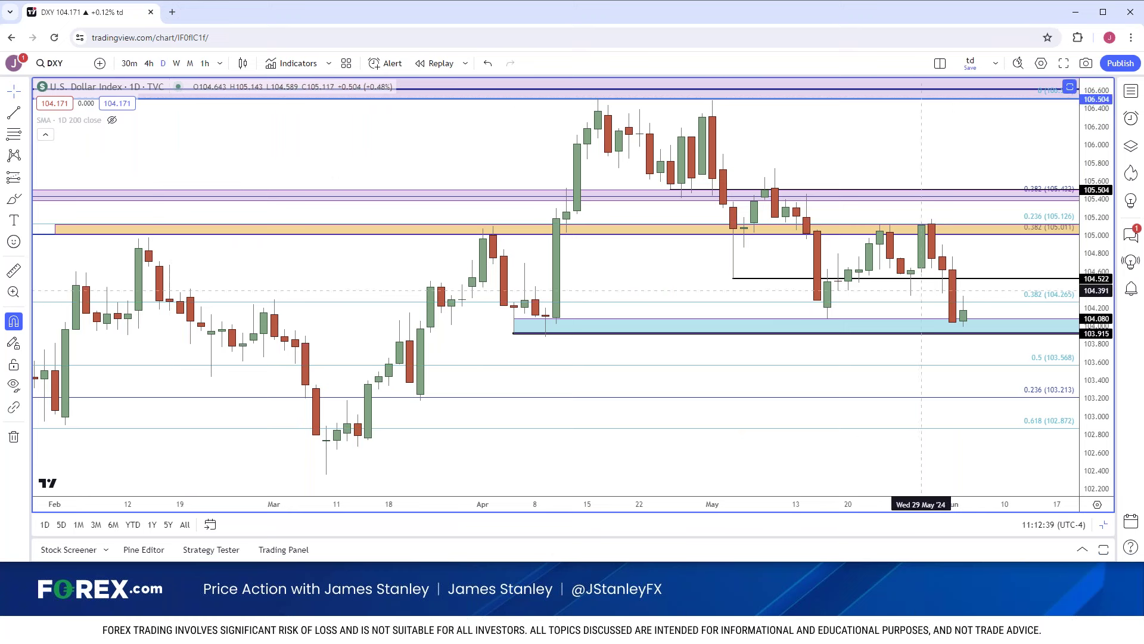
left_click(963, 232)
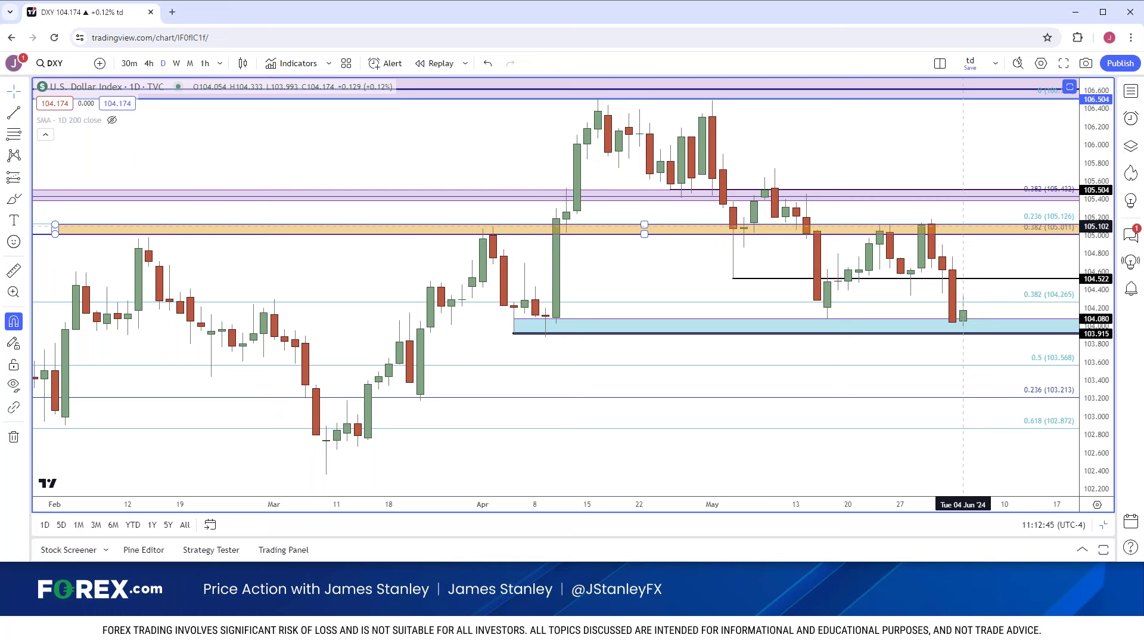
left_click(112, 120)
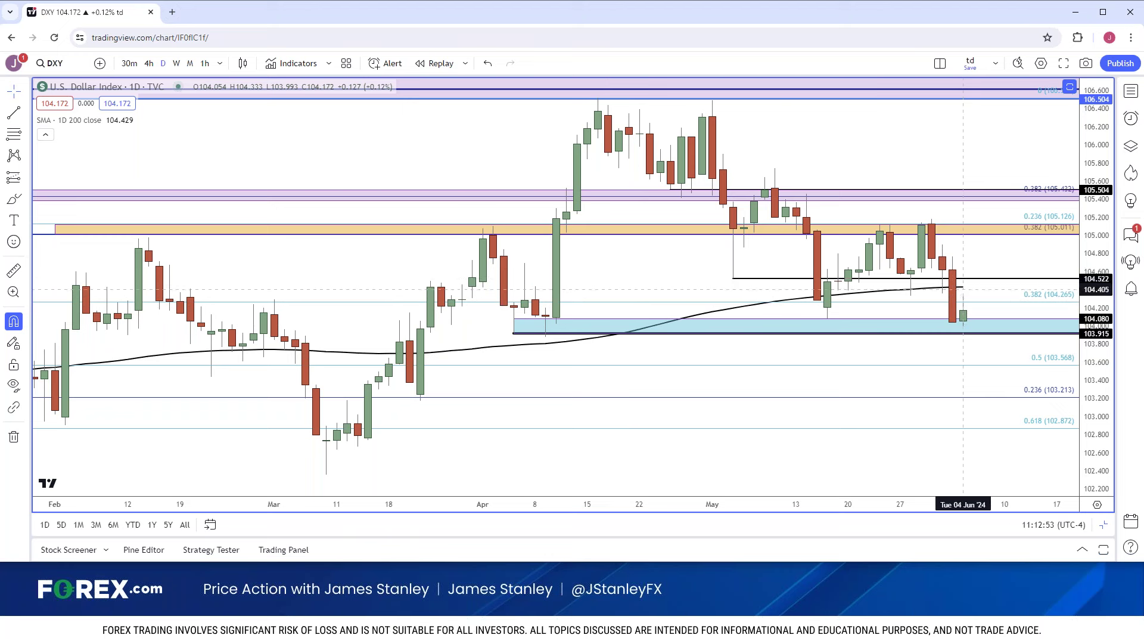
left_click(963, 278)
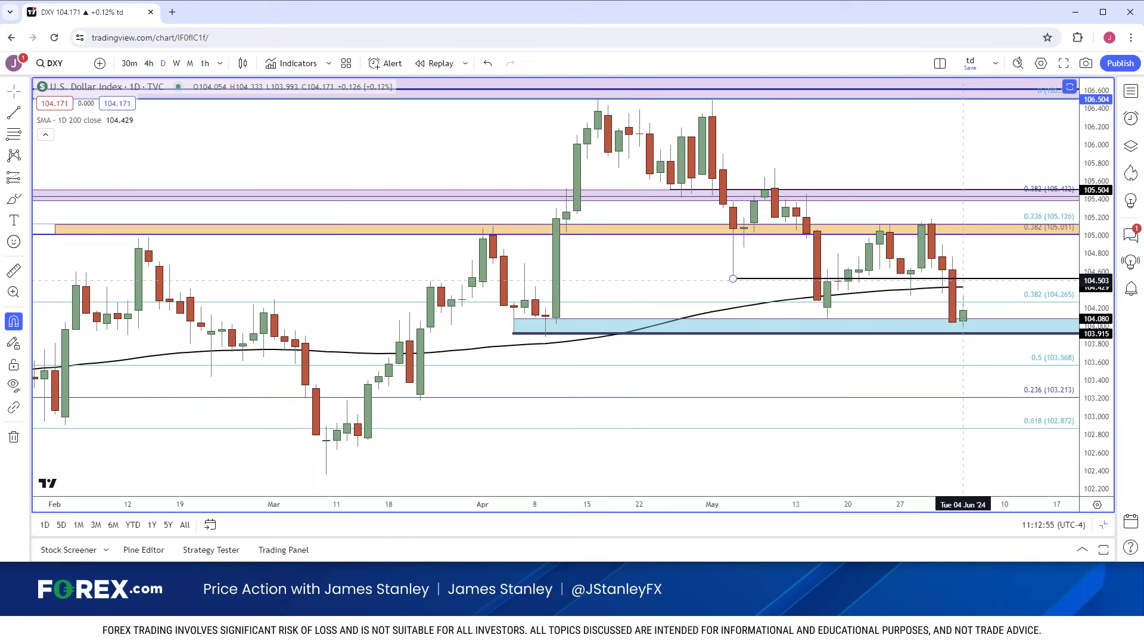
left_click_drag(963, 279, 963, 279)
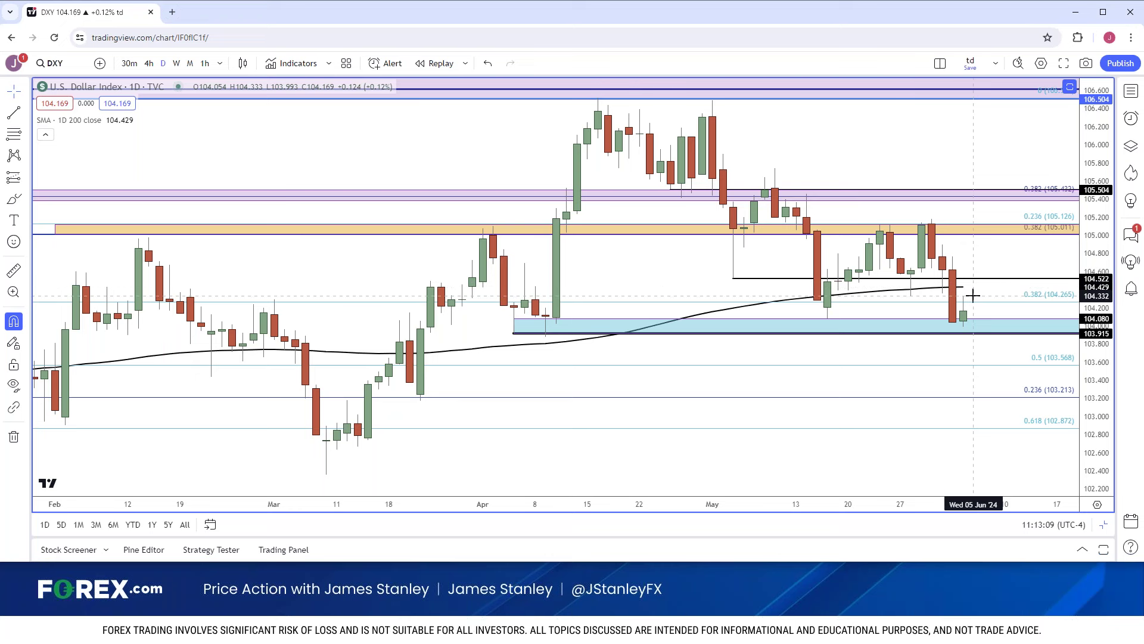
Examine the dollar index's 2024 swings against the 200-day SMA, the blue support zone and the Fibonacci levels below it
scroll(972, 296, "down", 1)
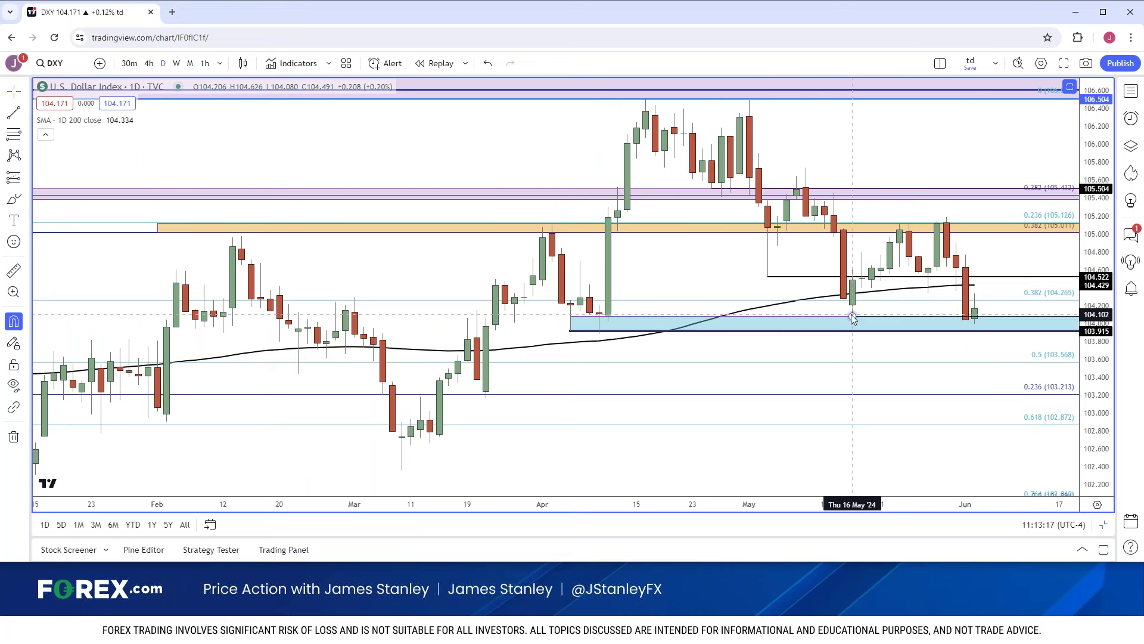
scroll(851, 313, "down", 1)
scroll(853, 316, "down", 1)
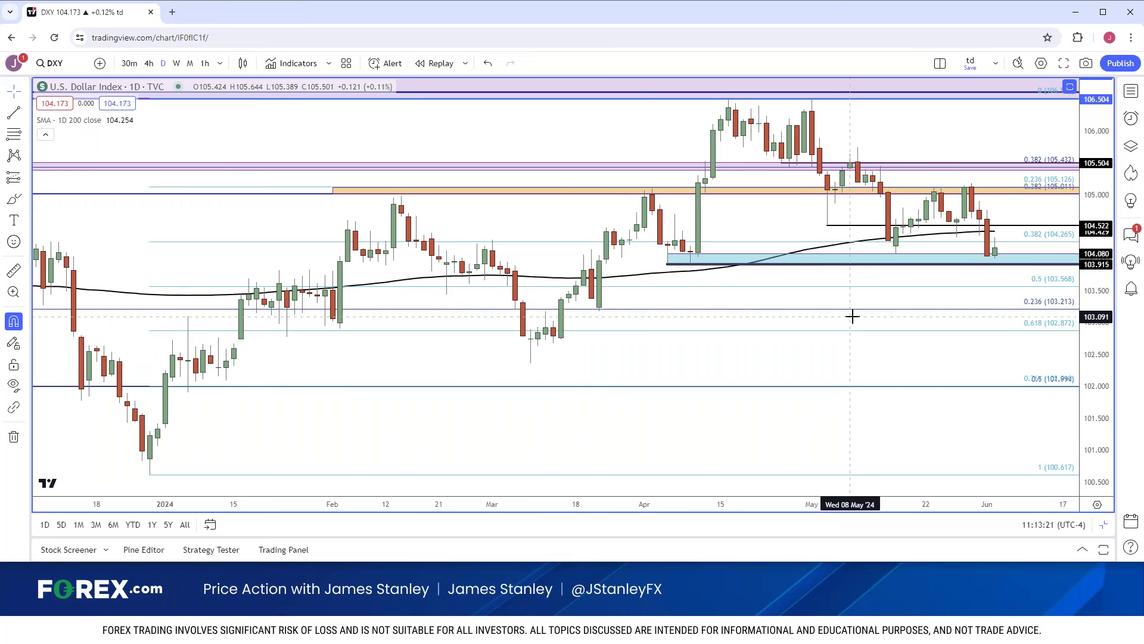
scroll(852, 316, "down", 1)
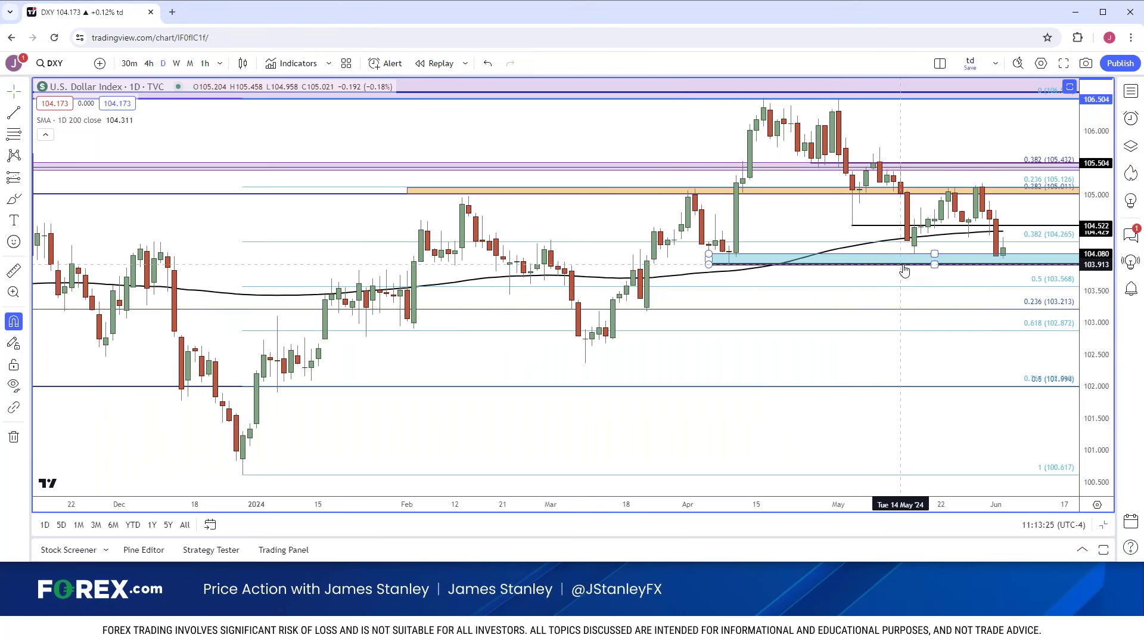
left_click(900, 286)
left_click(899, 301)
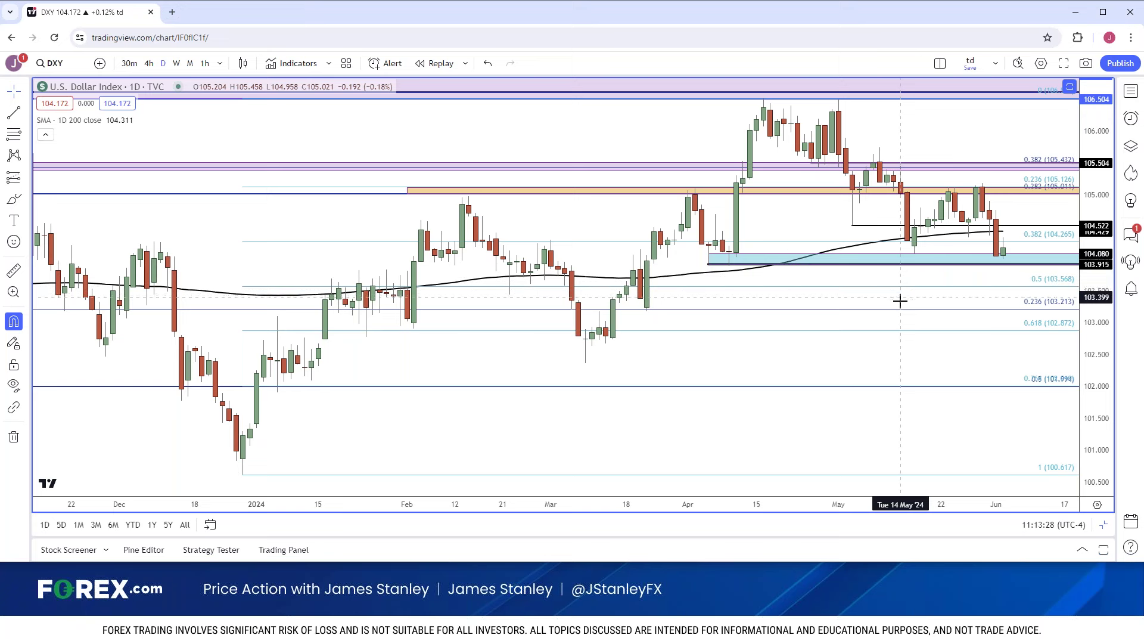
left_click(644, 328)
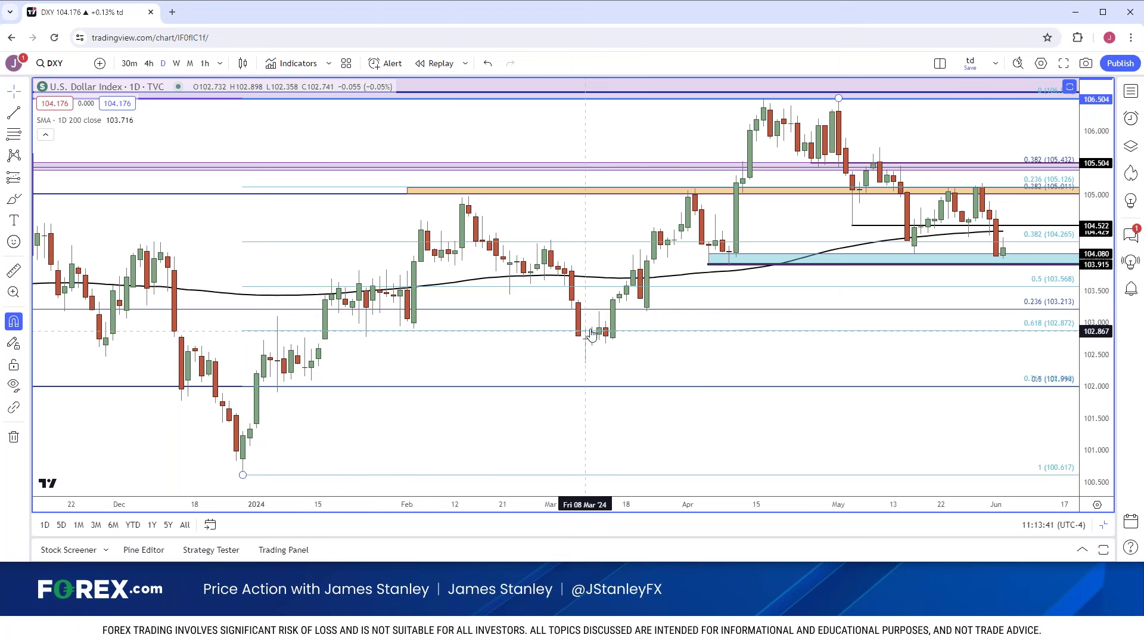
scroll(617, 353, "down", 1)
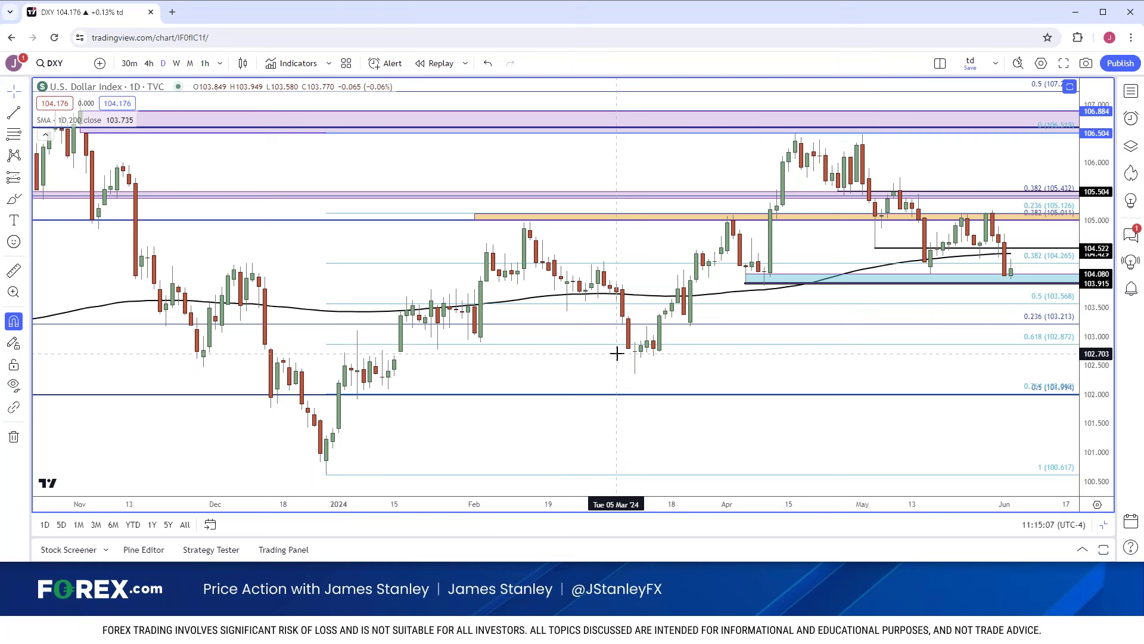
Load the FOREX.com EURUSD daily chart and inspect the price action since the mid-April 2024 low
left_click(59, 65)
type("EURUSD")
key("Down")
key("Down")
key("Down")
key("Return")
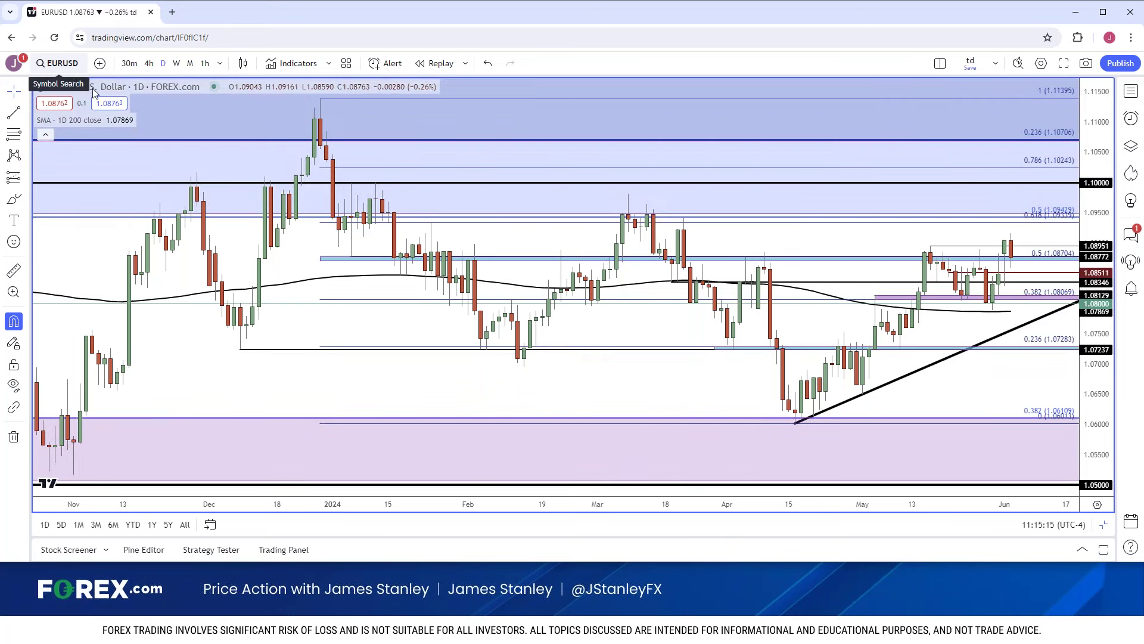
left_click_drag(352, 365, 307, 373)
scroll(316, 376, "up", 3)
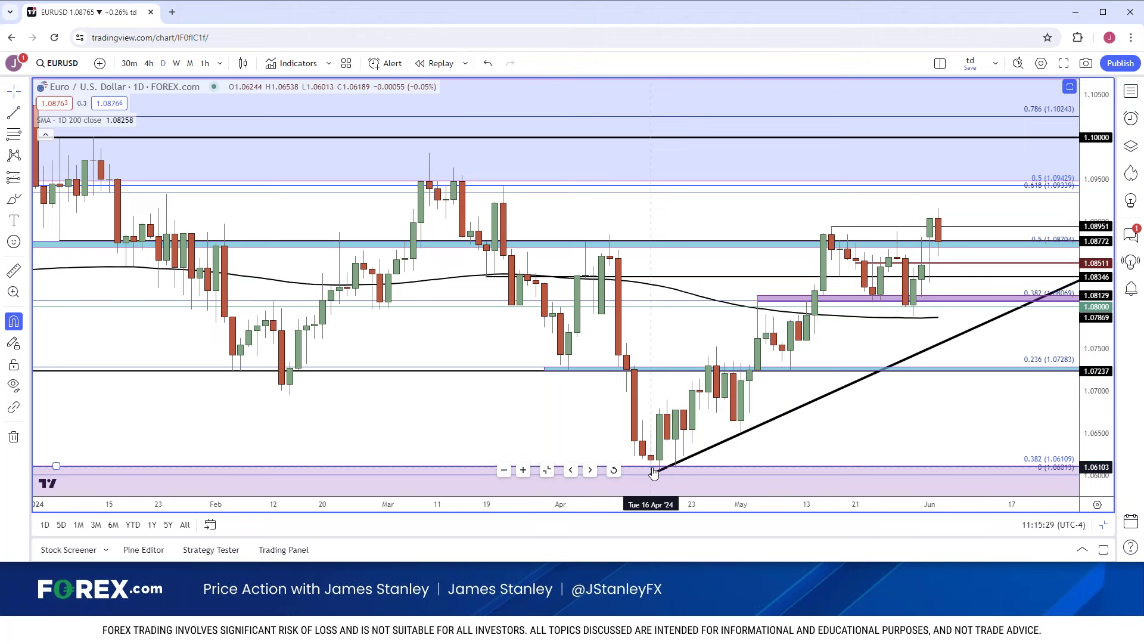
Restore the split layout and maximize its second EURUSD chart instead of the first one
left_click(1103, 524)
left_click(1014, 469)
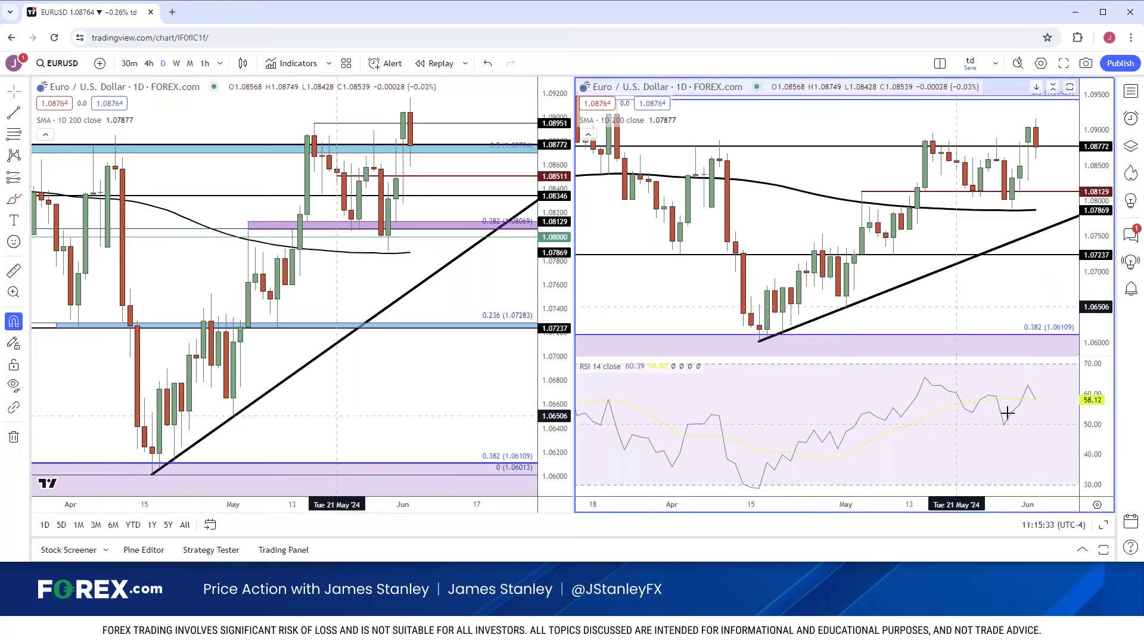
left_click(1103, 524)
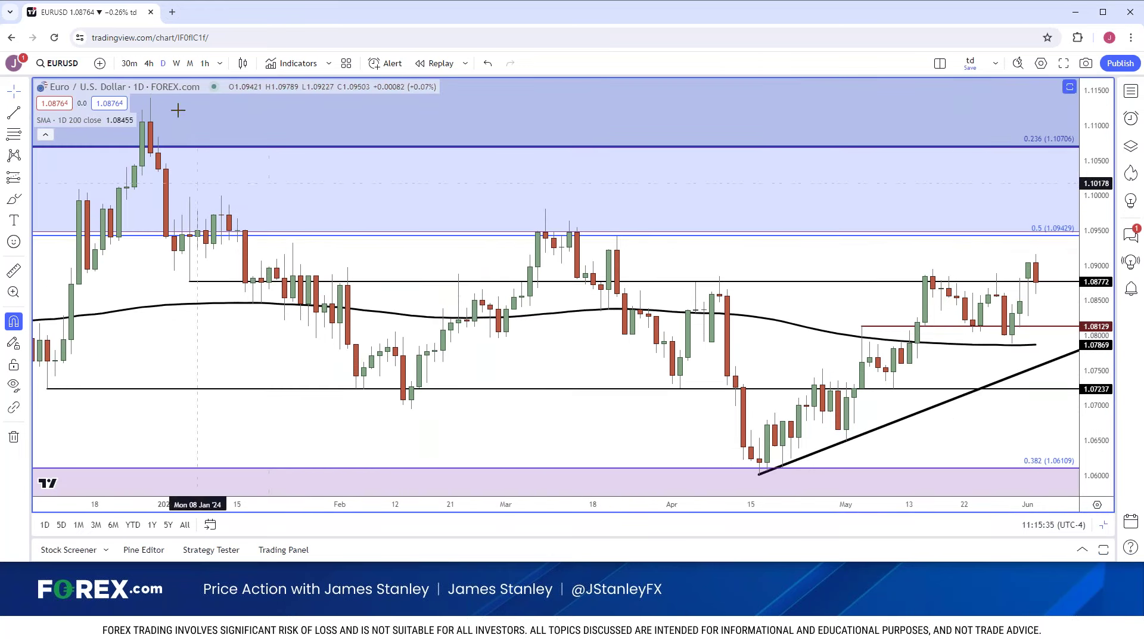
View EURUSD on the weekly interval and examine its range between the blue resistance zones and the purple support zone above 1.05000
left_click(177, 63)
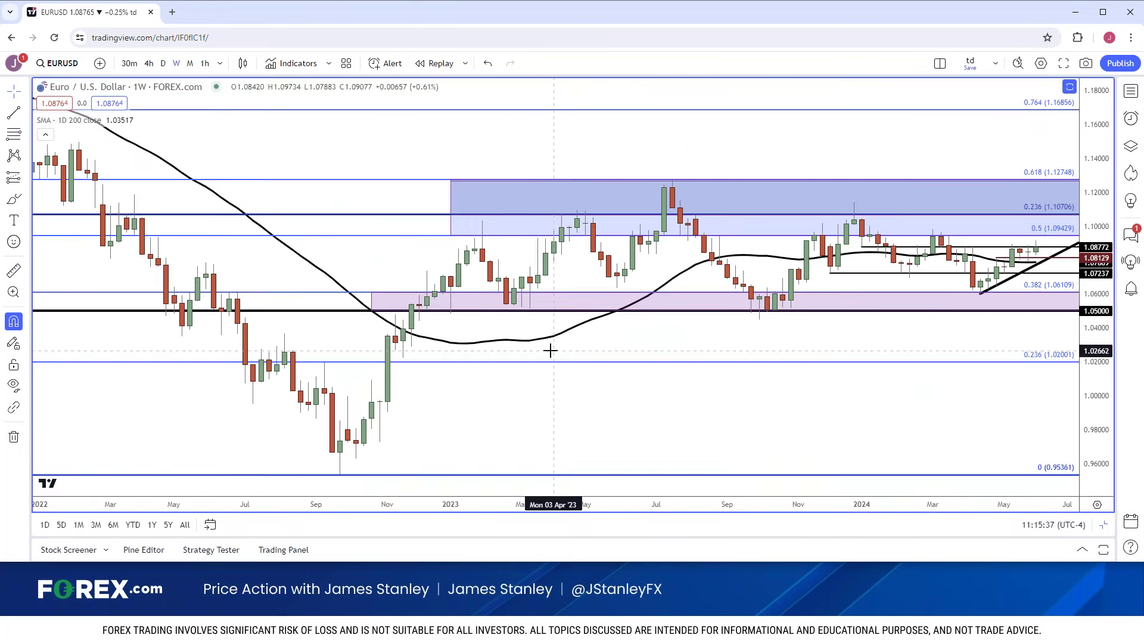
left_click_drag(762, 418, 627, 426)
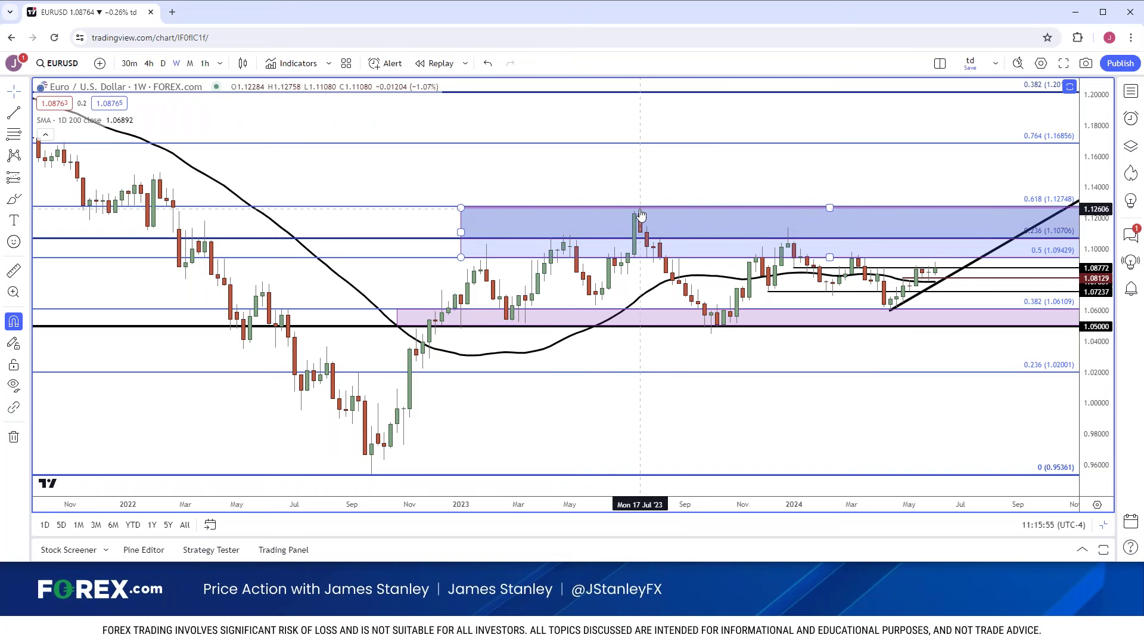
scroll(641, 214, "down", 3)
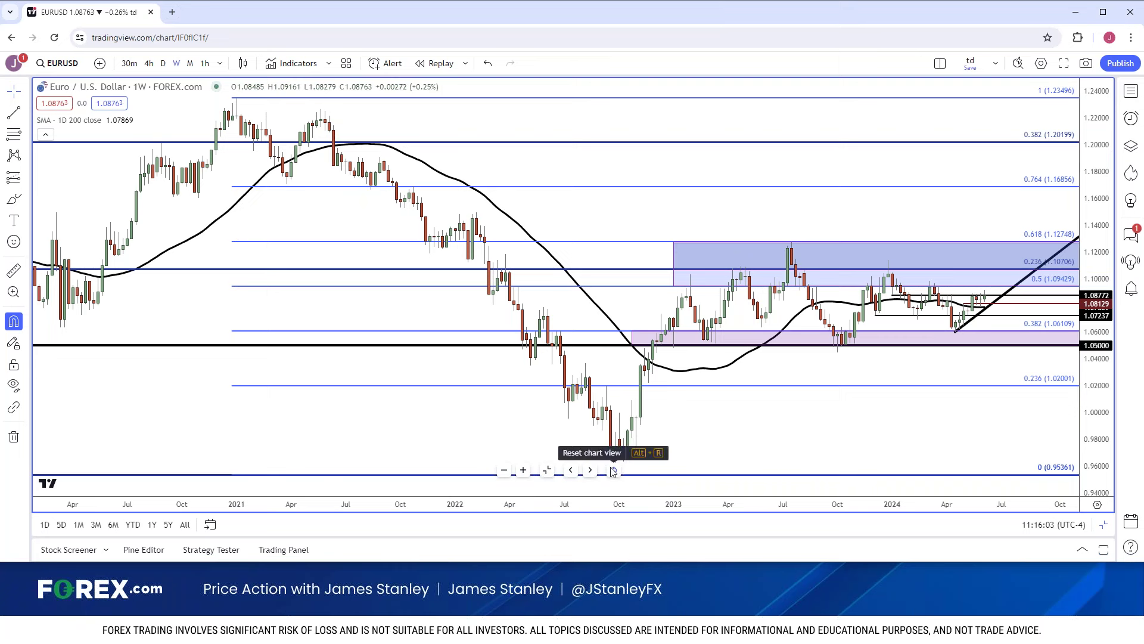
left_click(792, 250)
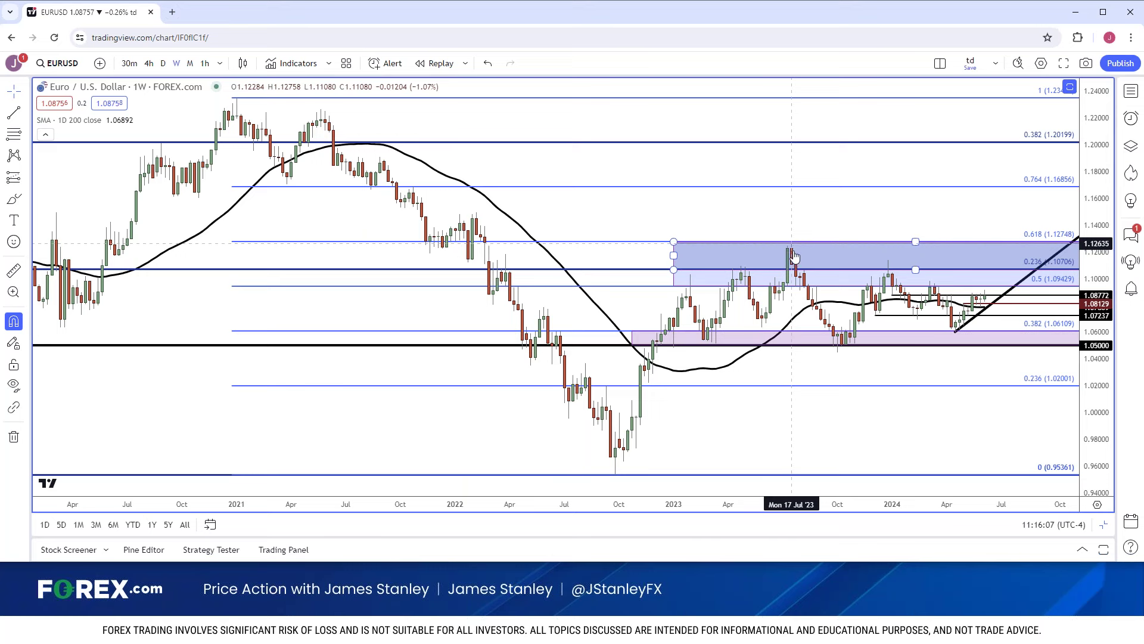
left_click(840, 344)
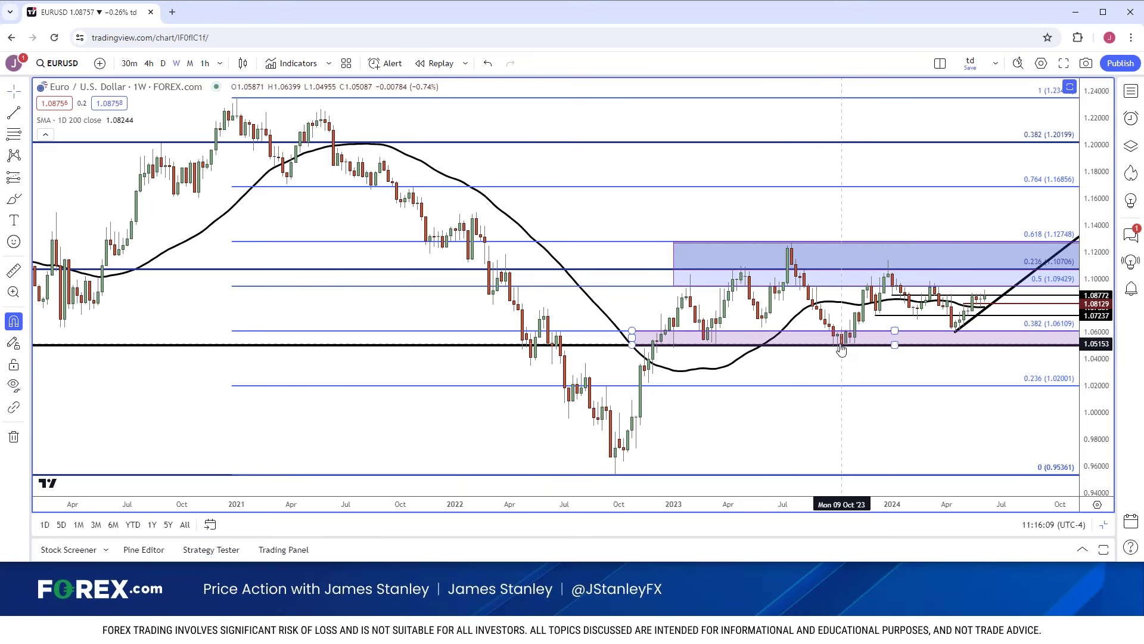
left_click(895, 287)
left_click(898, 289)
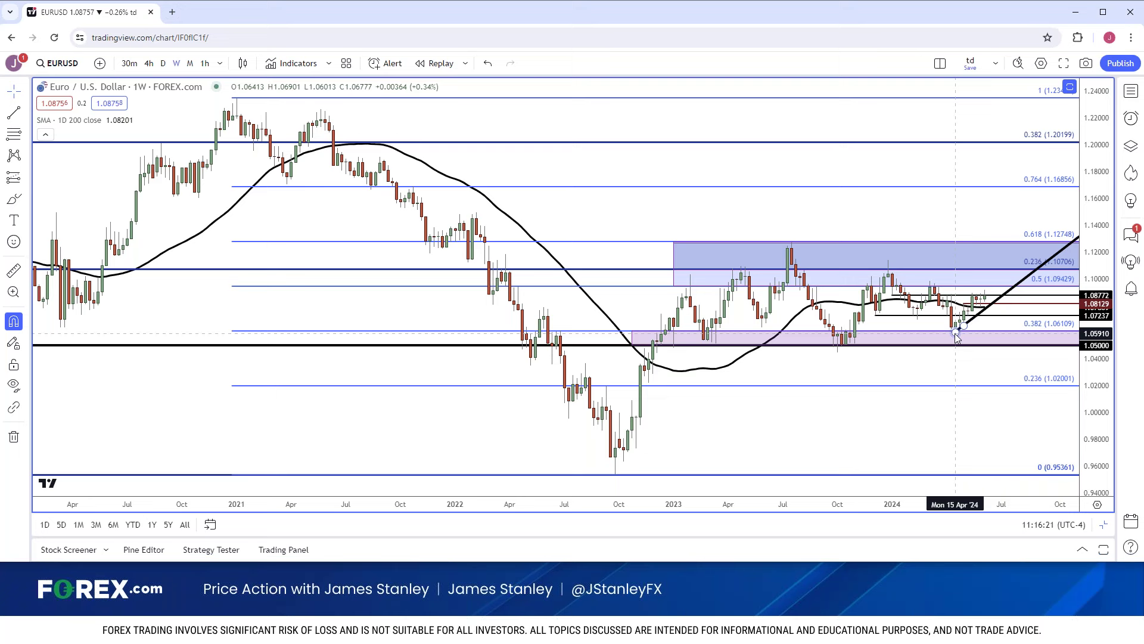
left_click_drag(955, 334, 955, 332)
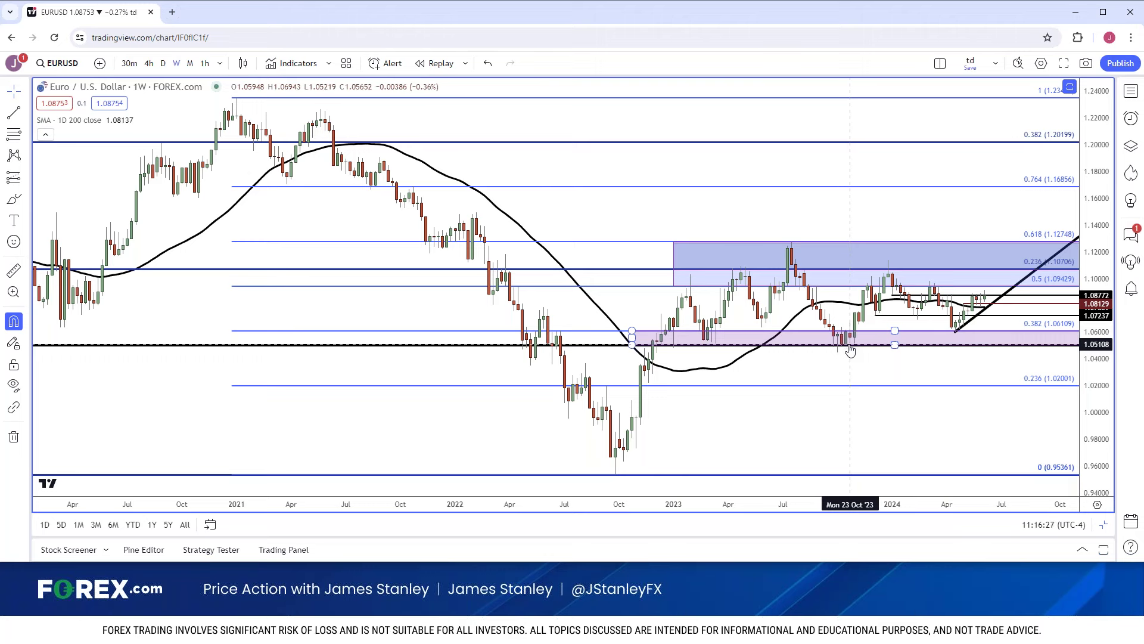
Return EURUSD to the daily interval and inspect the rising trendline from the April 2024 low
left_click(162, 63)
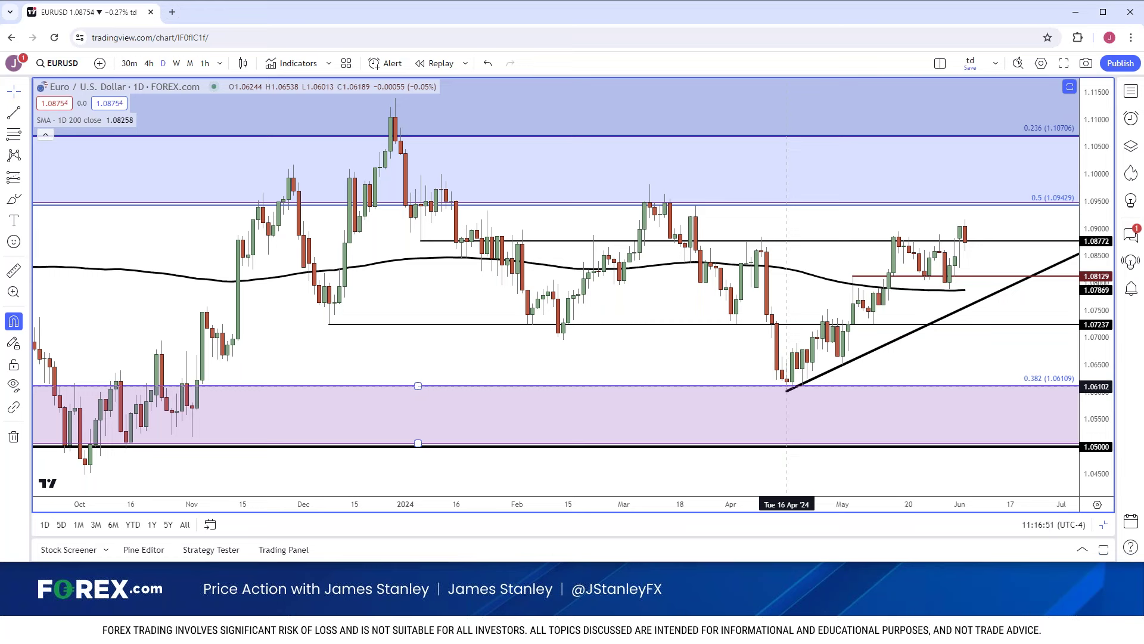
scroll(757, 372, "up", 2)
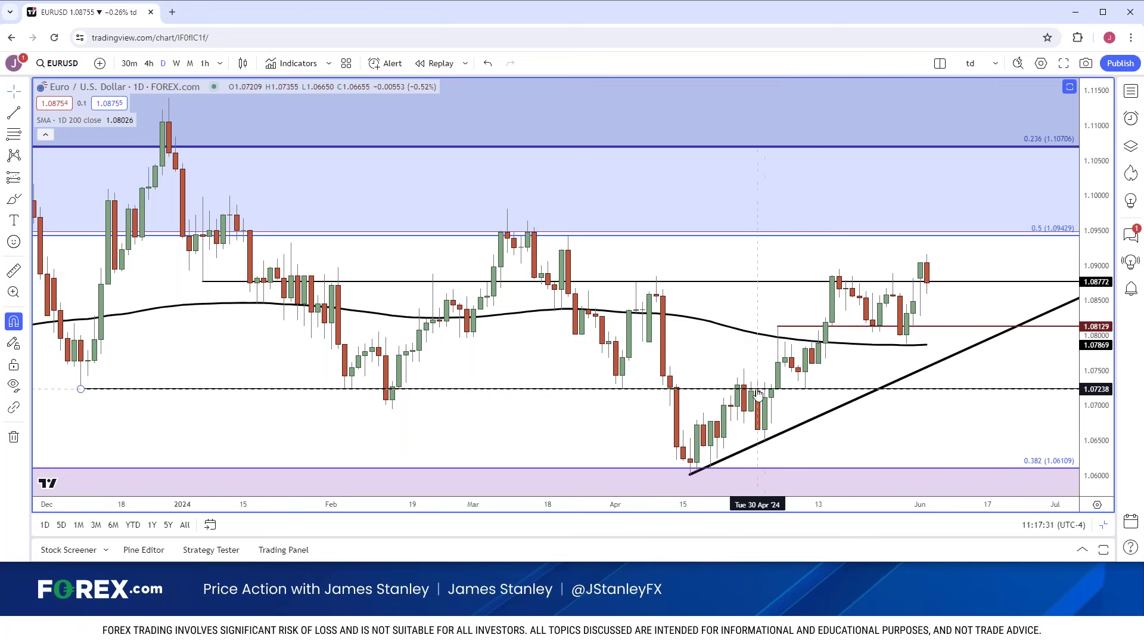
Inspect EURUSD's daily candles around the 1.07237 line, and maximize the first EURUSD chart instead of the second
left_click_drag(802, 388, 827, 388)
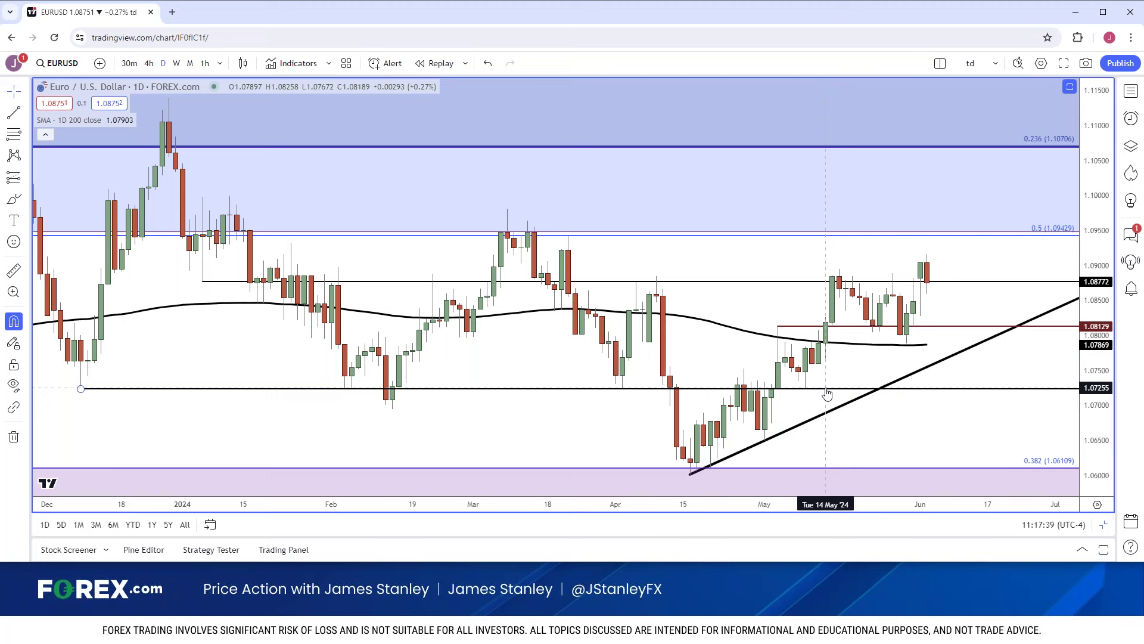
left_click_drag(827, 393, 780, 392)
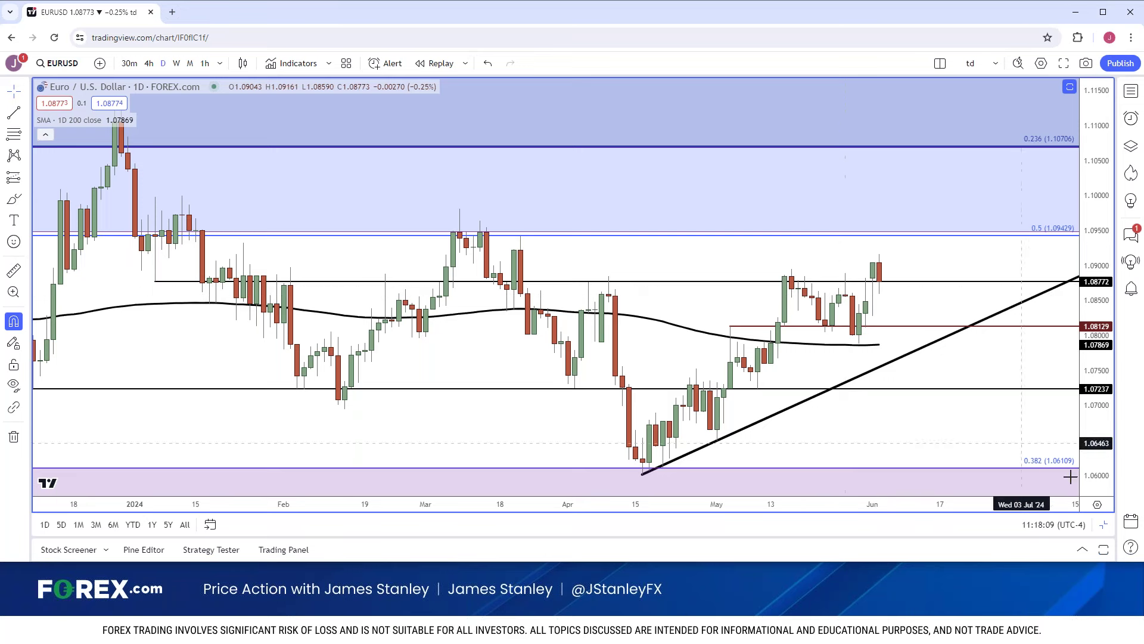
key("alt+Return")
left_click(532, 299)
left_click(1104, 525)
scroll(677, 307, "up", 5)
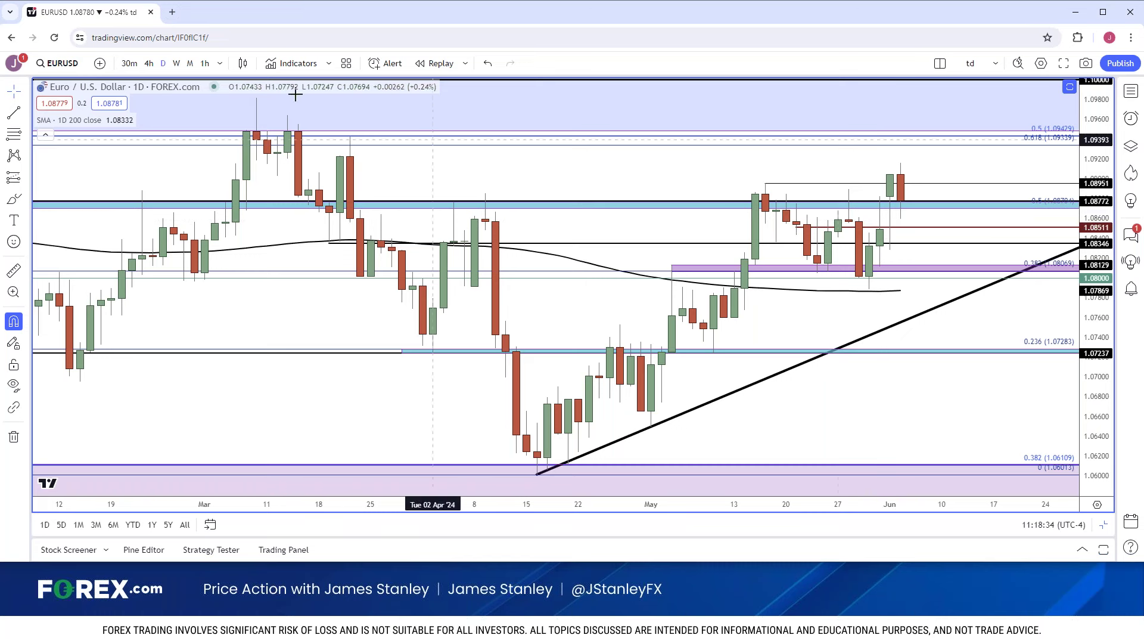
Examine EURUSD's recent support and resistance levels on the 4-hour interval, and return to the daily interval for the wider range
left_click(149, 63)
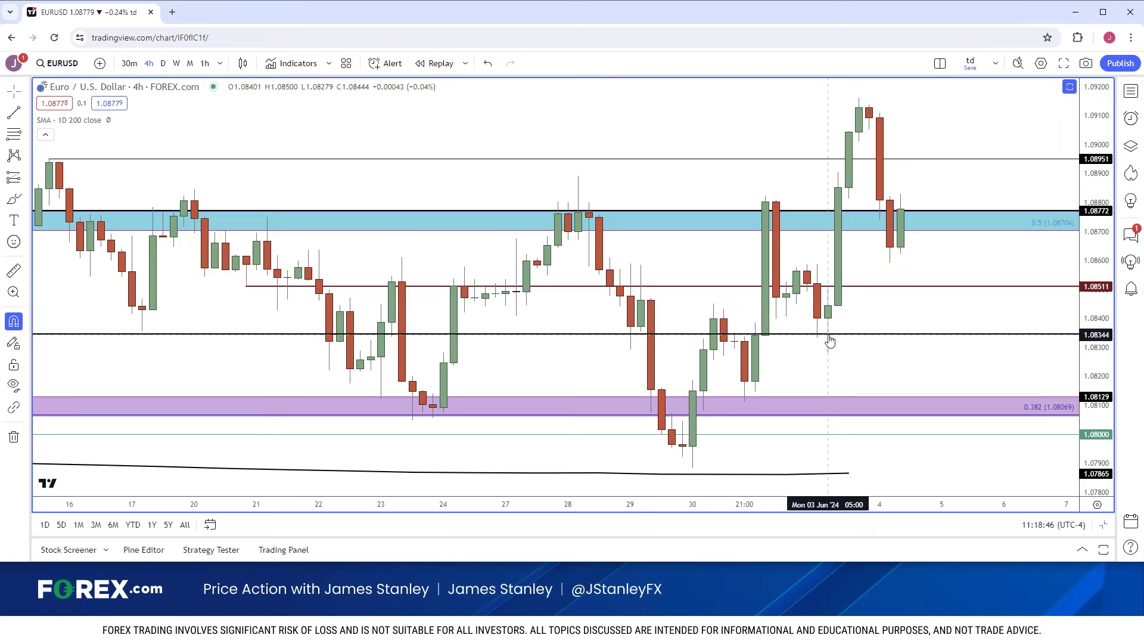
left_click(163, 64)
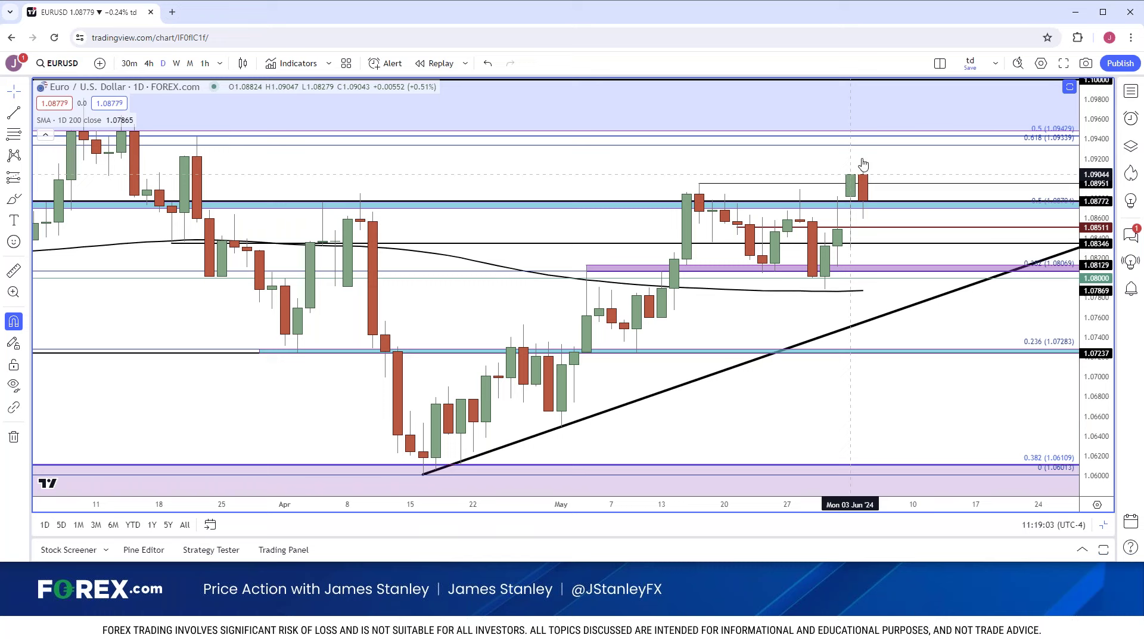
left_click(852, 244)
scroll(849, 179, "down", 4)
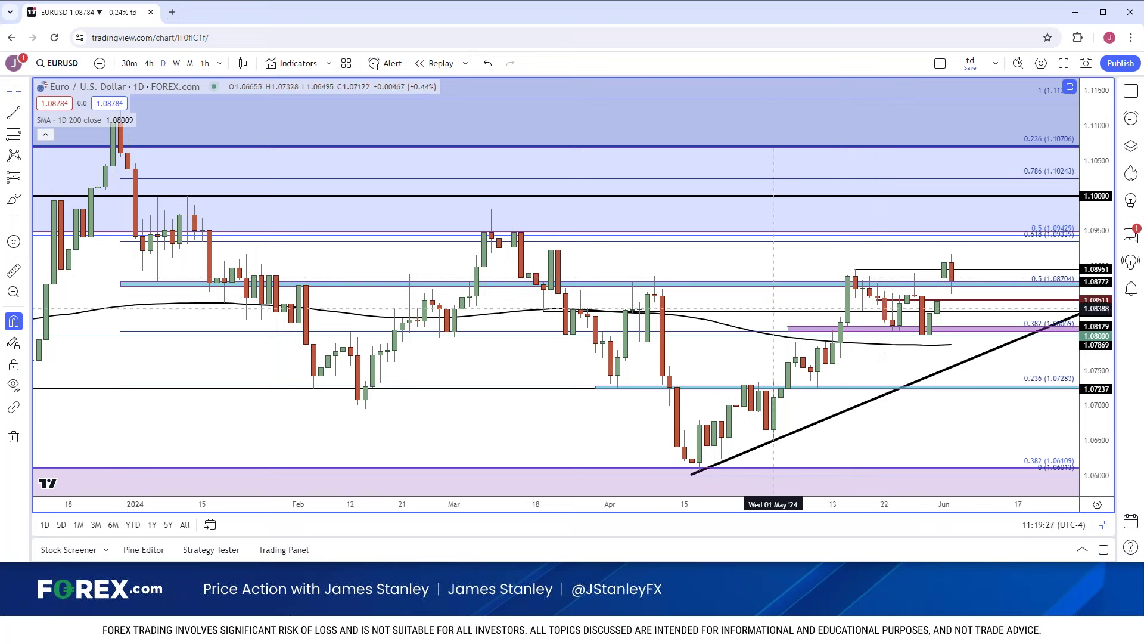
scroll(769, 318, "down", 2)
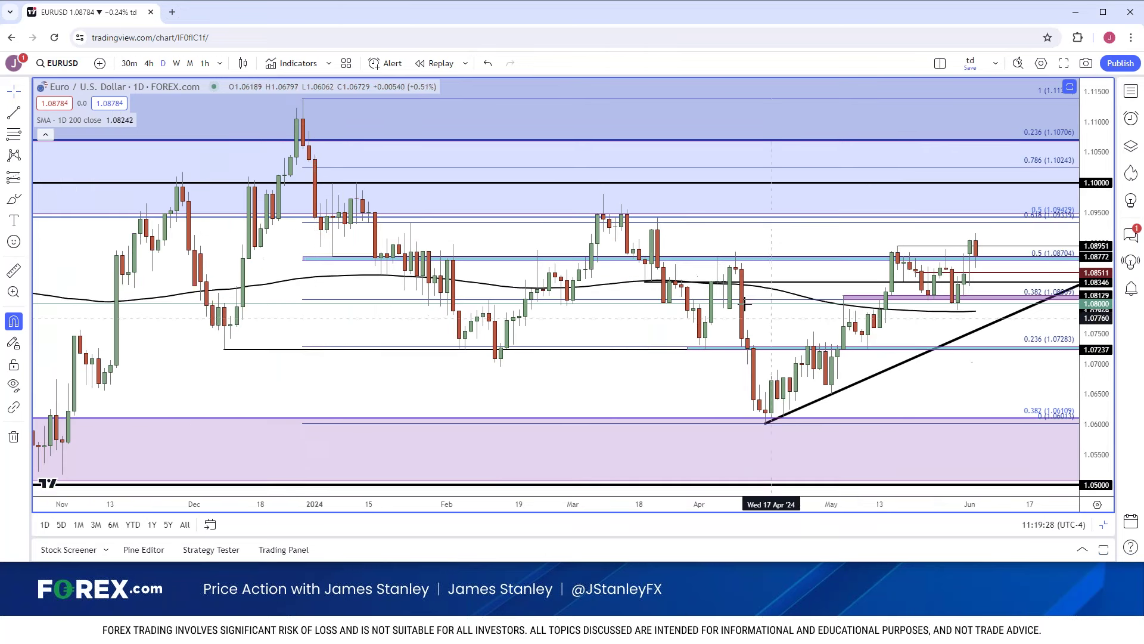
Set the first EURUSD chart to the weekly interval and maximize the second EURUSD chart in its place
left_click(176, 63)
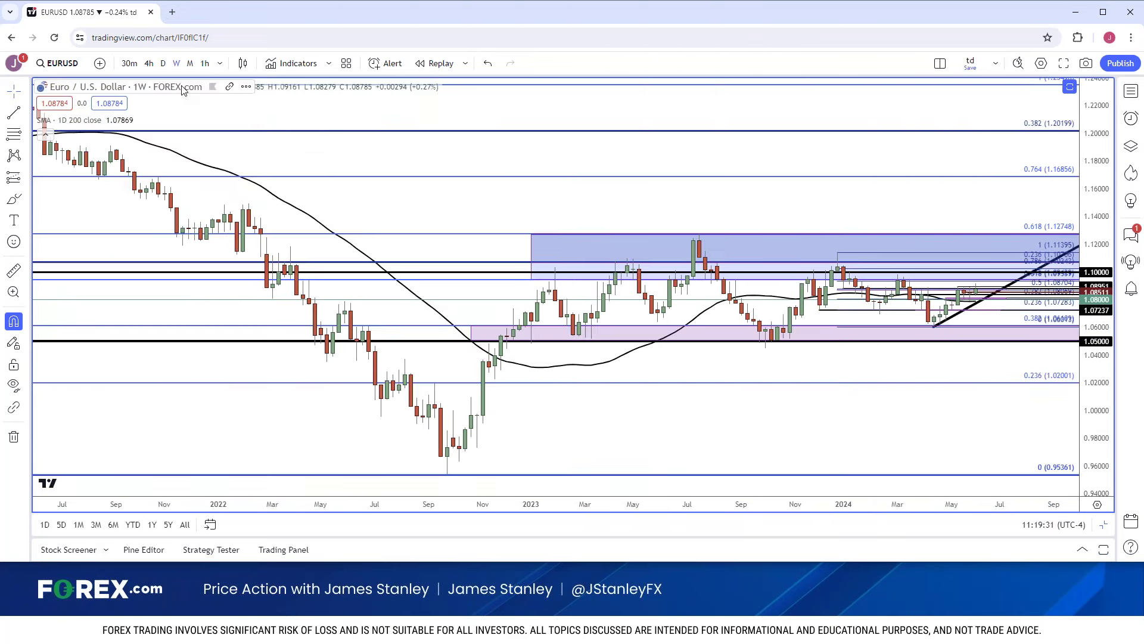
left_click(1103, 524)
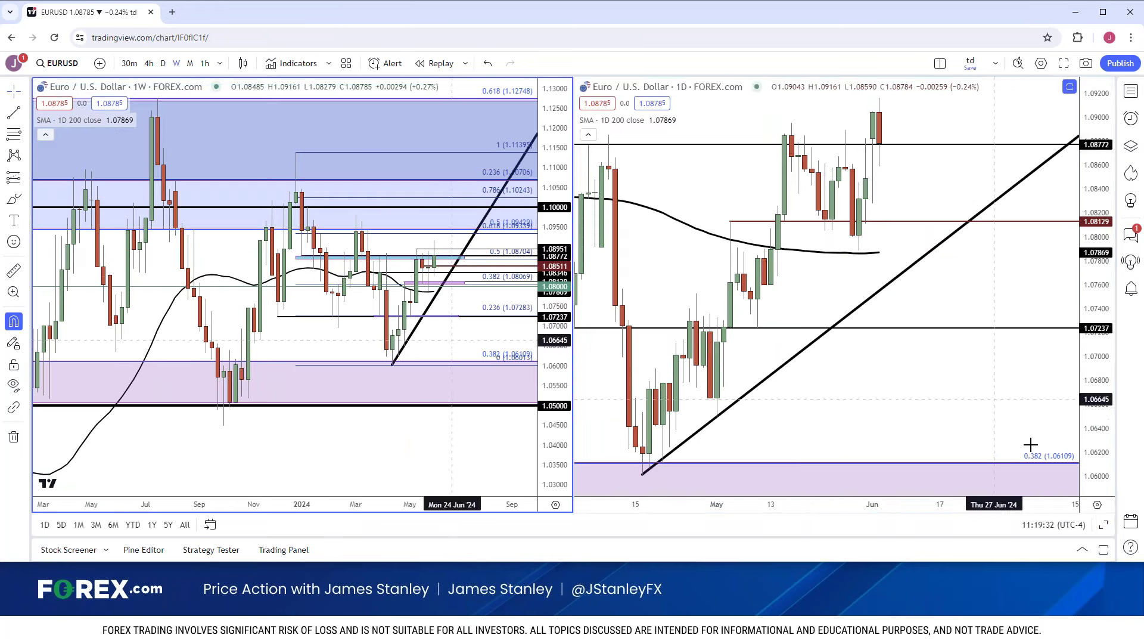
left_click(1104, 524)
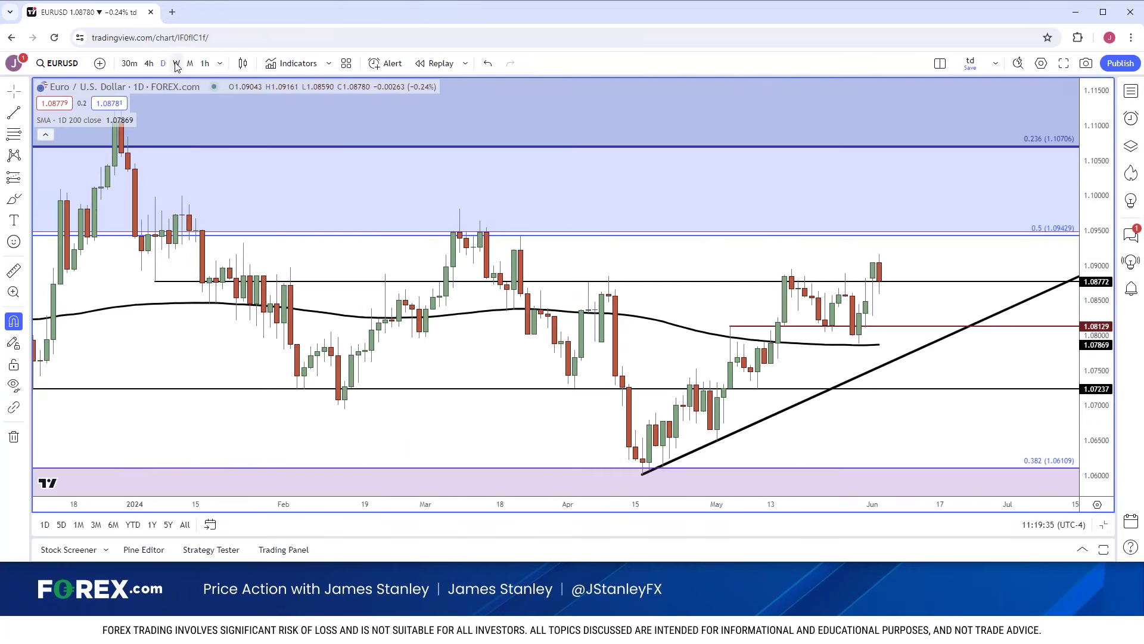
View the second EURUSD chart on the weekly interval and examine the long-term range between the blue and purple zones
left_click(176, 63)
scroll(537, 268, "up", 5)
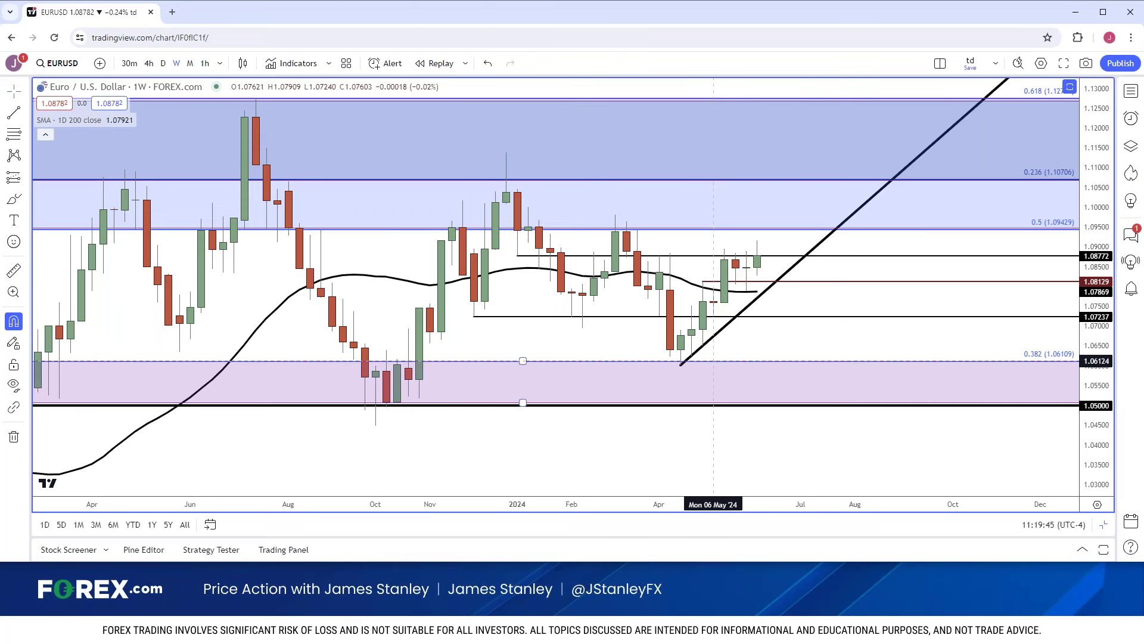
scroll(714, 361, "down", 6)
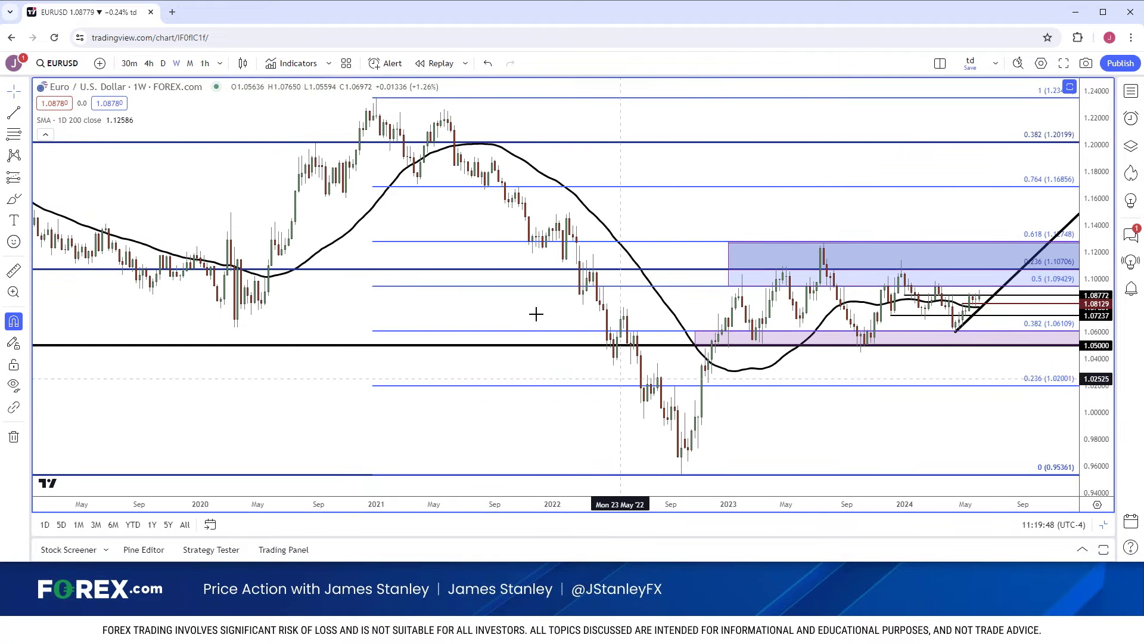
scroll(499, 303, "up", 4)
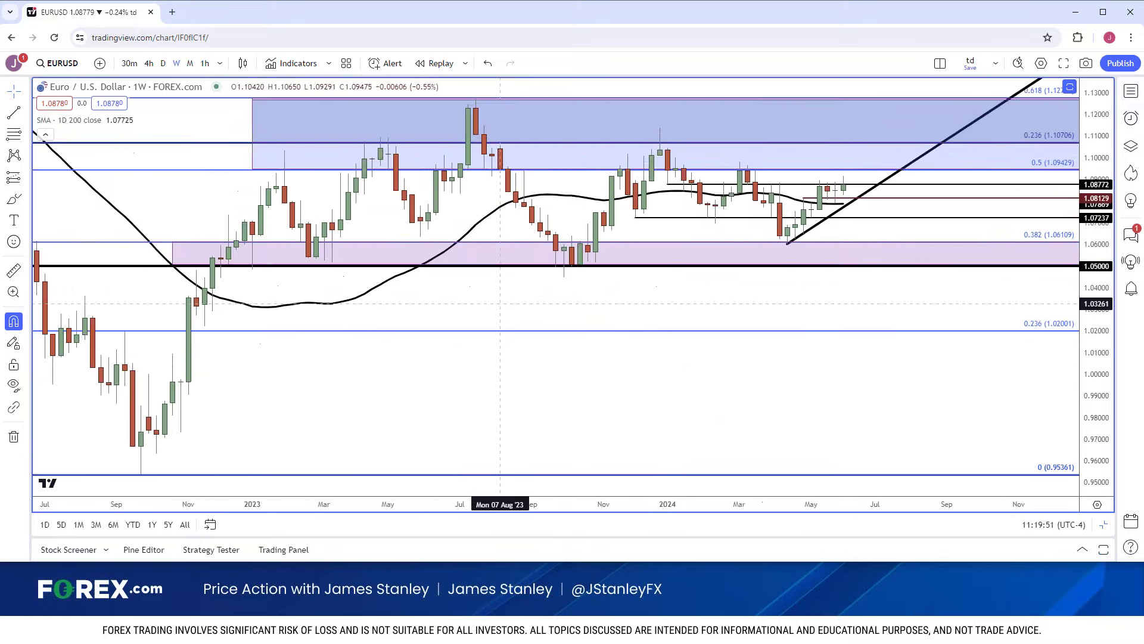
scroll(499, 302, "up", 4)
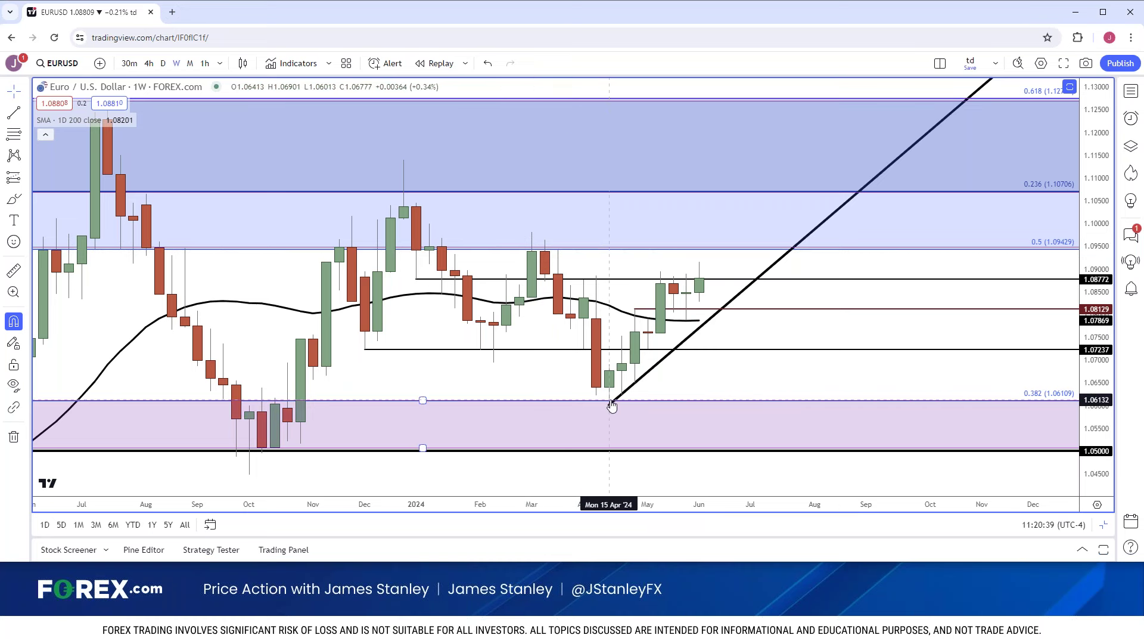
Return EURUSD to the daily interval and examine price around the 1.08772 line, the 1.09429 Fibonacci level and the rising trendline
scroll(612, 405, "down", 2)
left_click(163, 63)
scroll(568, 286, "down", 2)
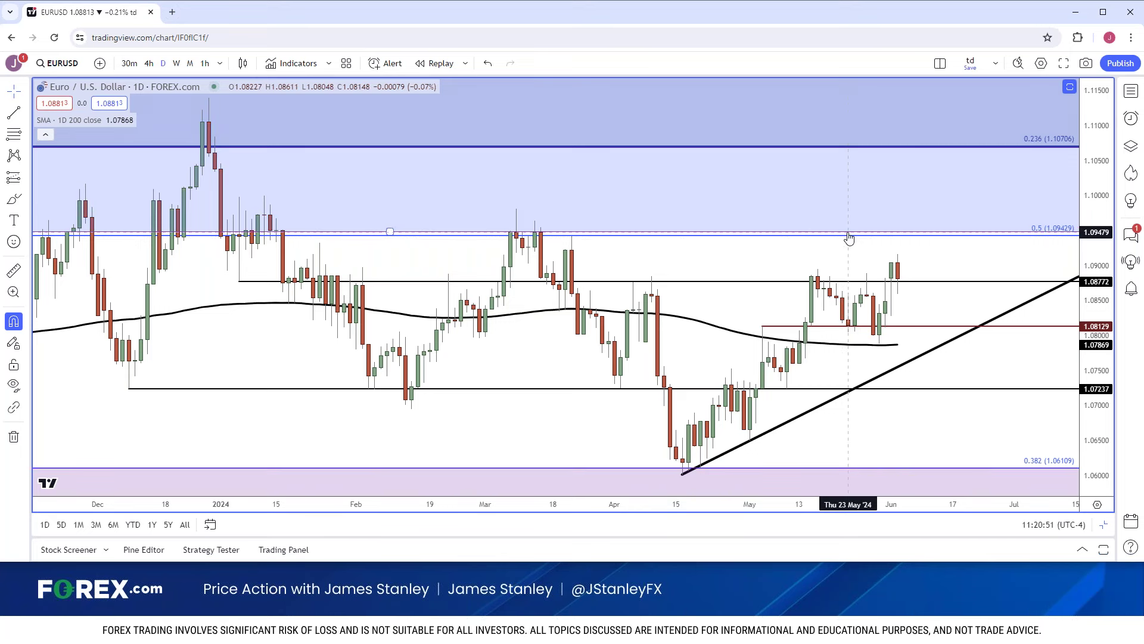
scroll(849, 238, "down", 2)
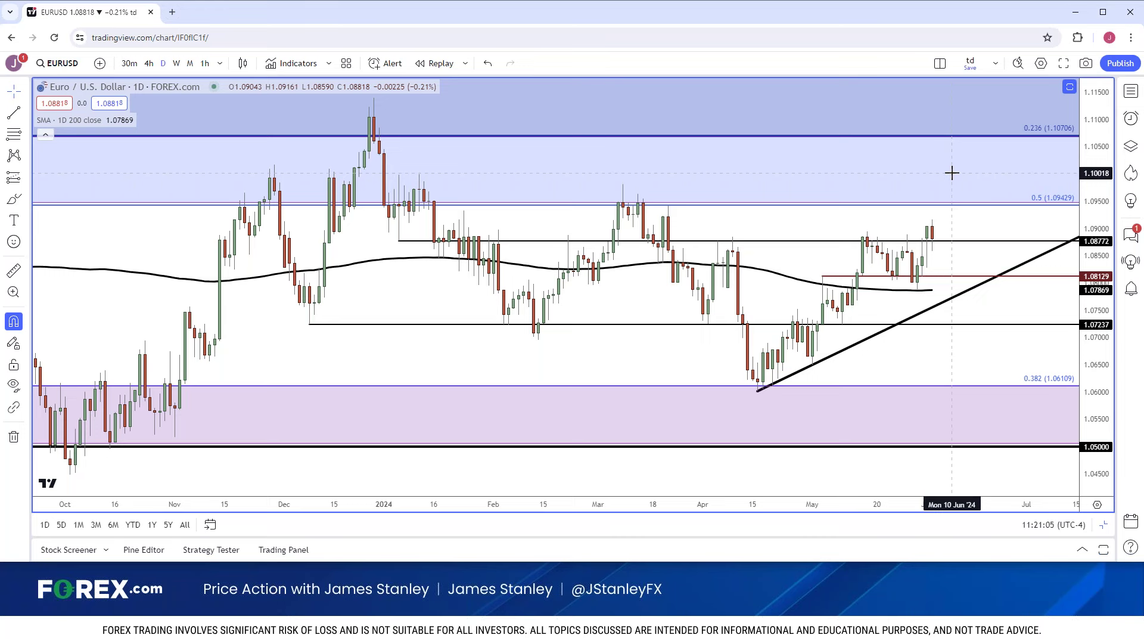
scroll(952, 173, "up", 3)
scroll(952, 172, "up", 1)
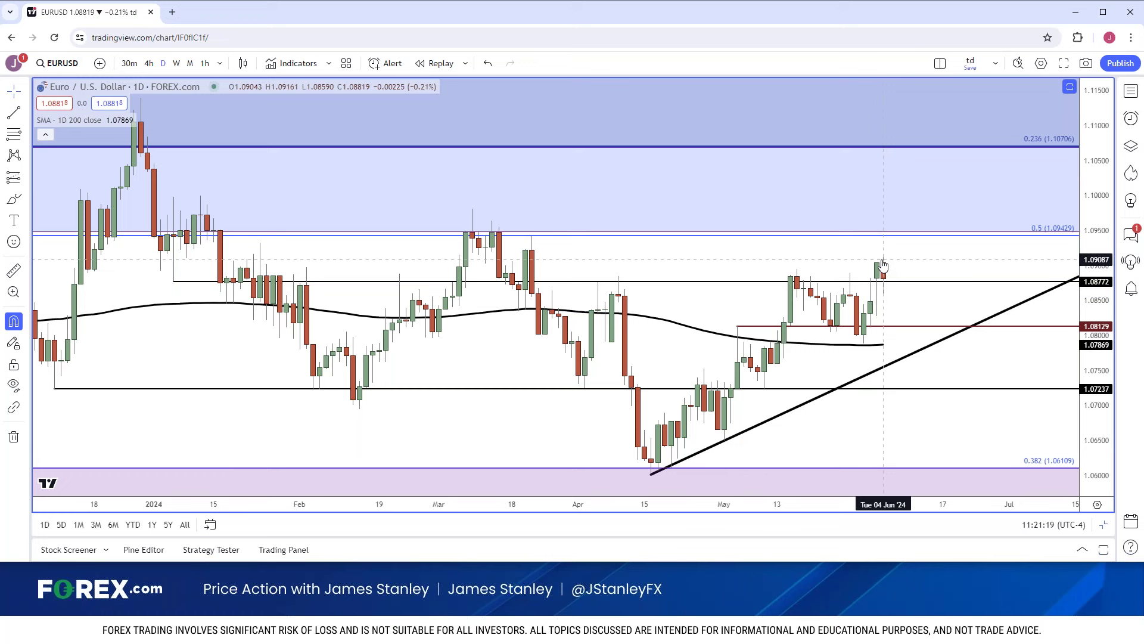
left_click(884, 286)
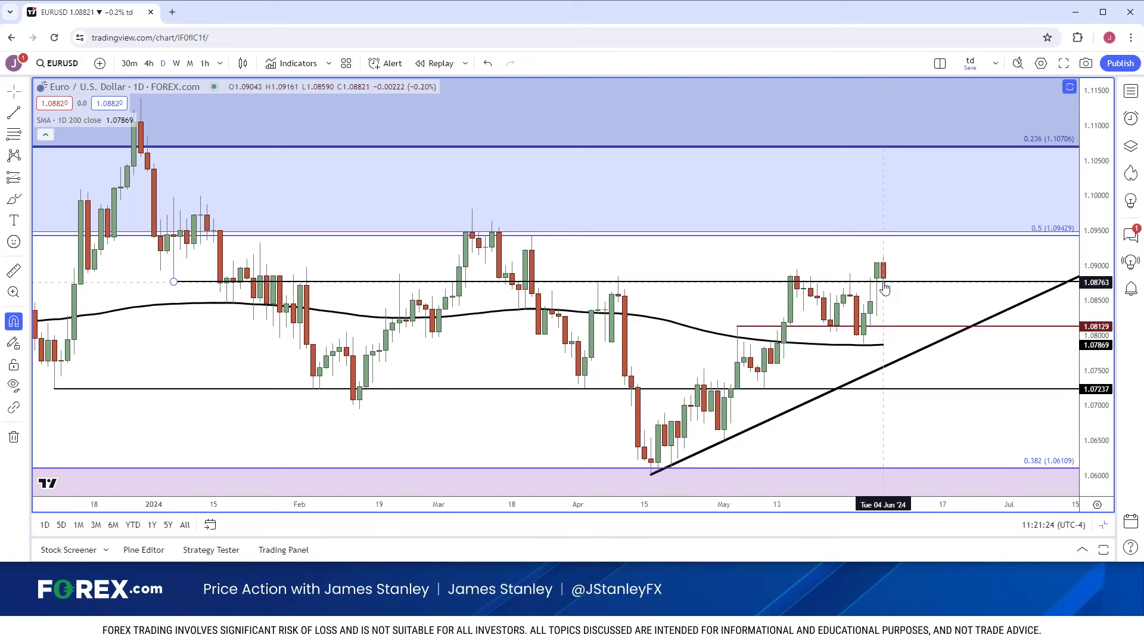
left_click_drag(884, 288, 885, 287)
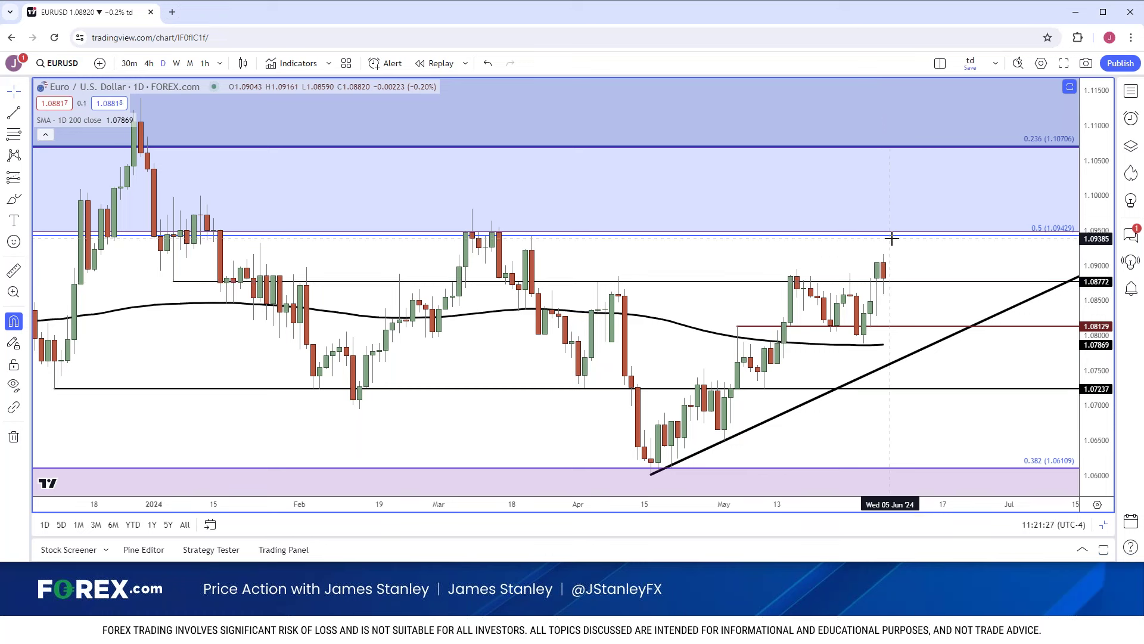
scroll(891, 237, "down", 2)
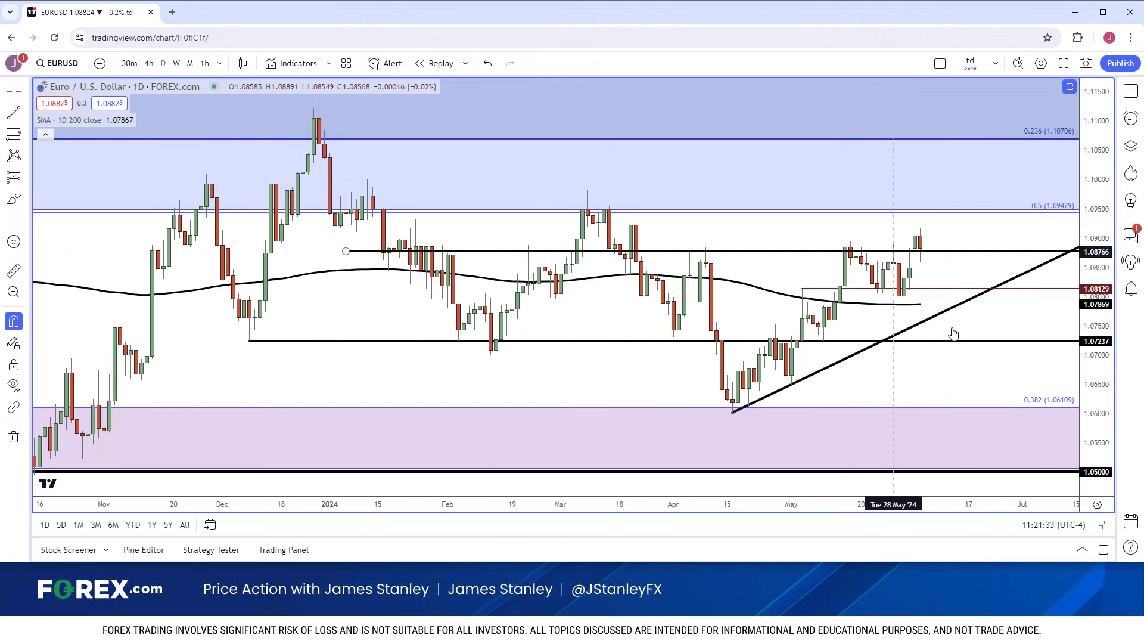
Restore the split layout and maximize the first EURUSD chart with the additional Fibonacci levels
left_click(1104, 524)
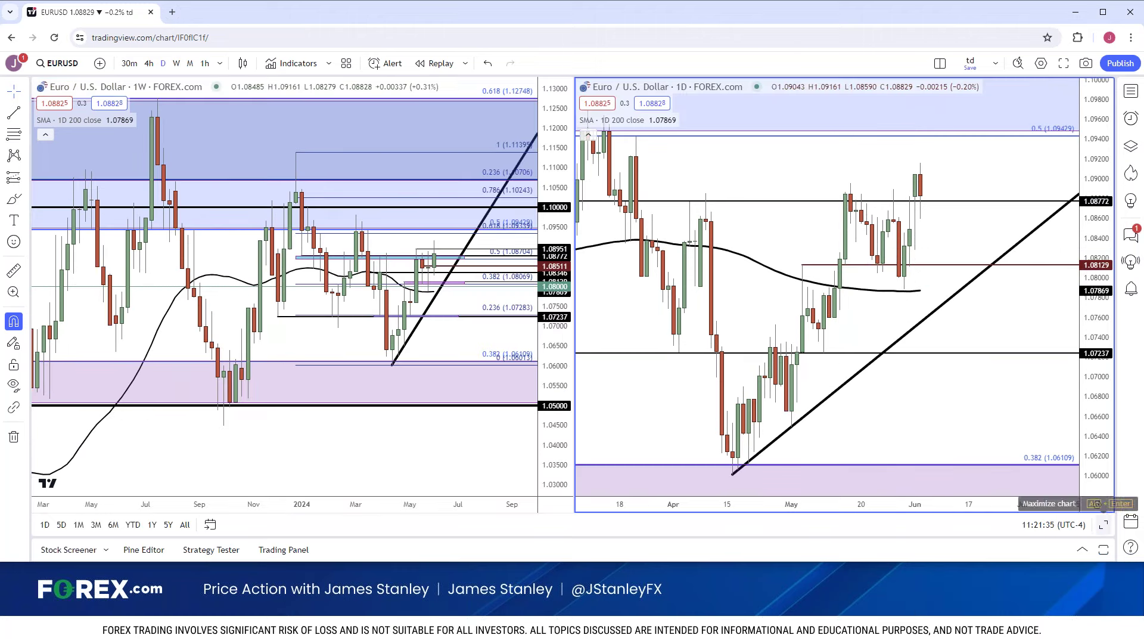
left_click(453, 420)
left_click(1104, 525)
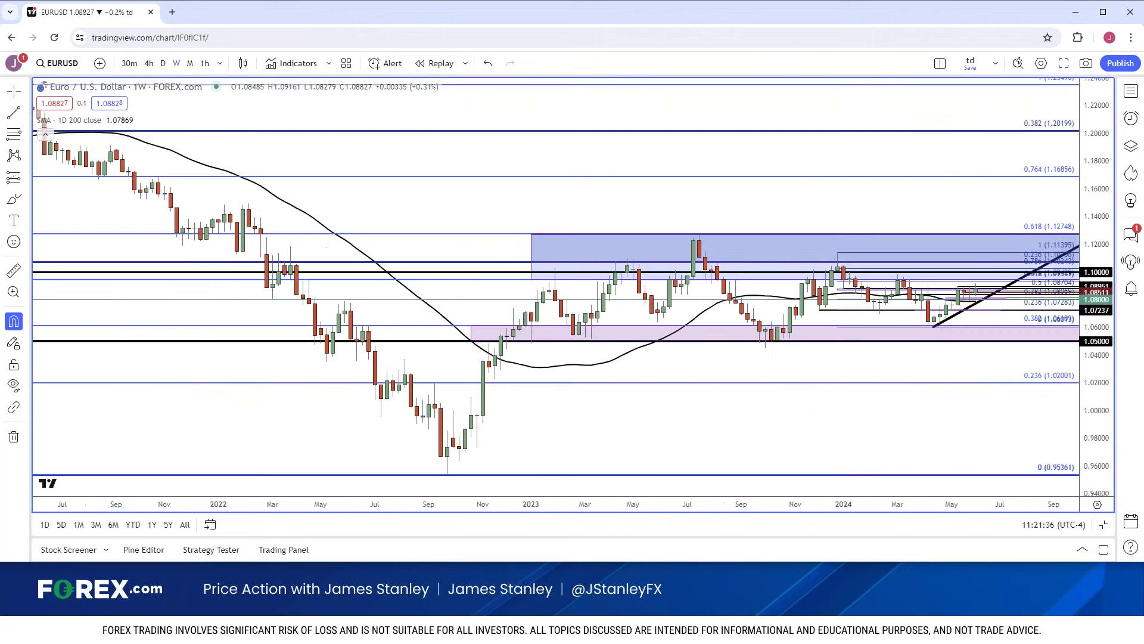
View the first EURUSD chart on the daily interval and examine the latest candles against the Fibonacci levels and blue resistance zones
left_click(162, 63)
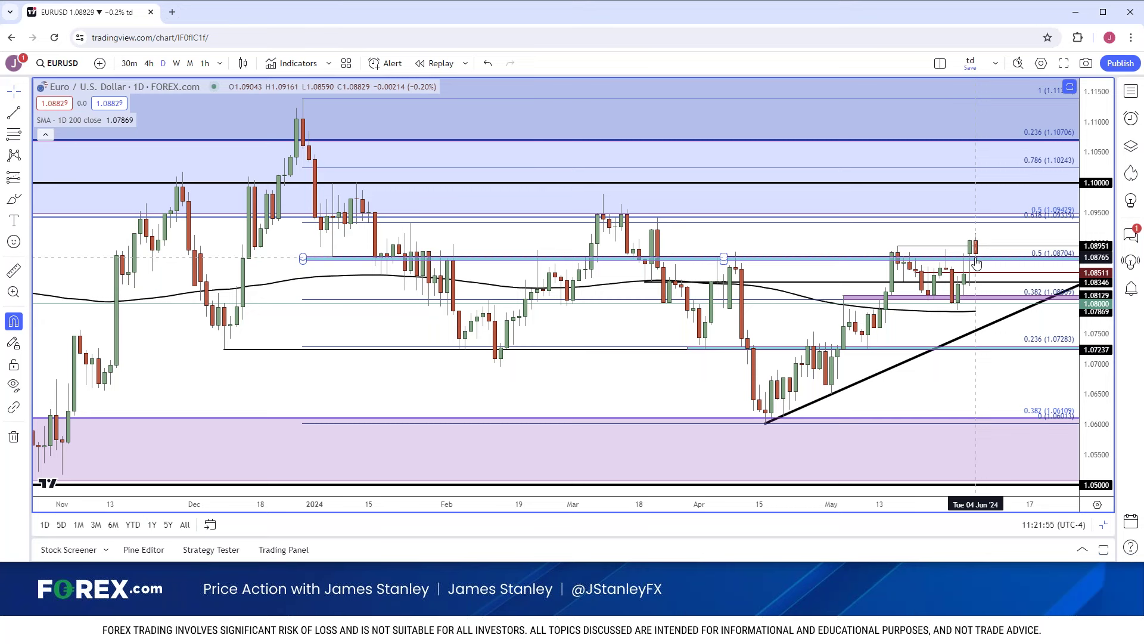
scroll(959, 259, "down", 3)
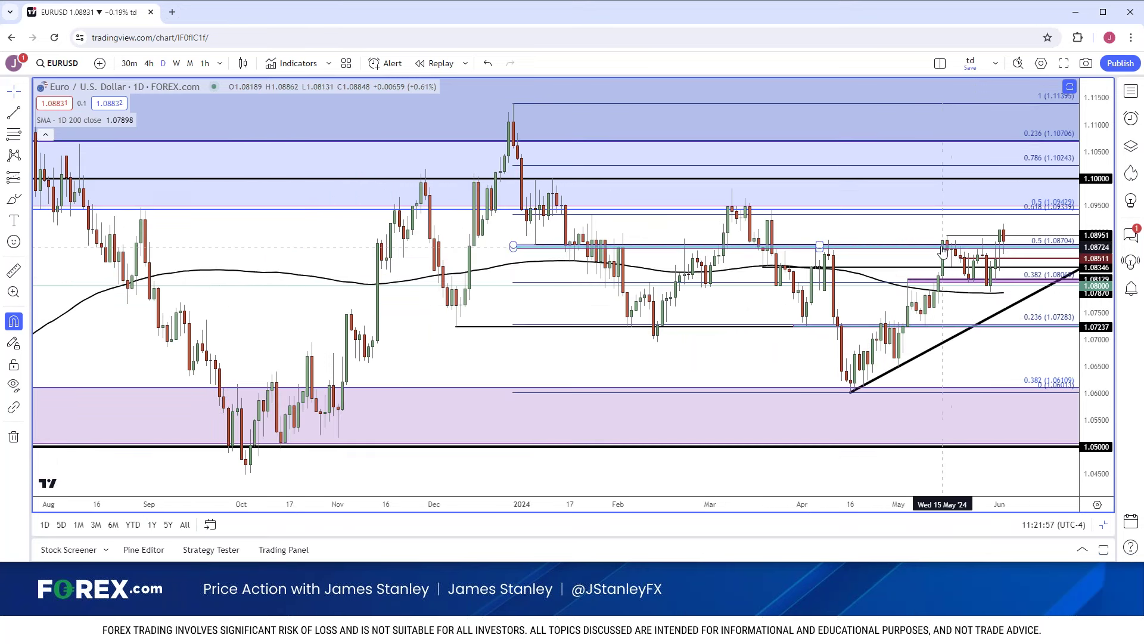
scroll(942, 251, "up", 1)
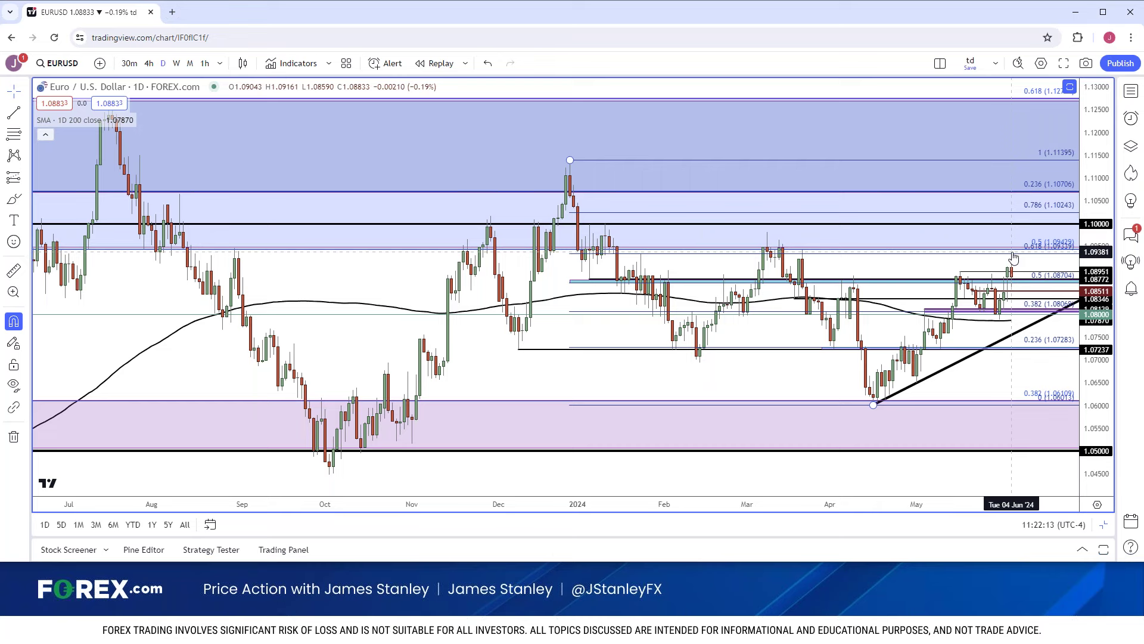
scroll(1013, 258, "up", 2)
Load the TVC DXY daily chart and examine the dollar index around the light-blue support zone between 103.915 and 104.080
left_click(68, 66)
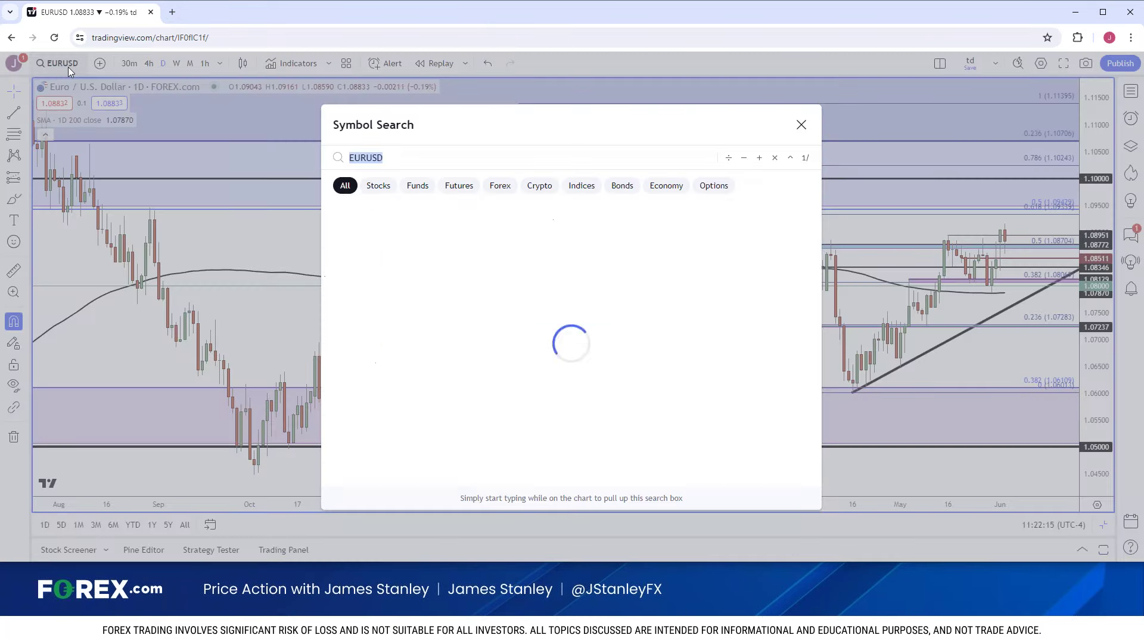
type("DXY")
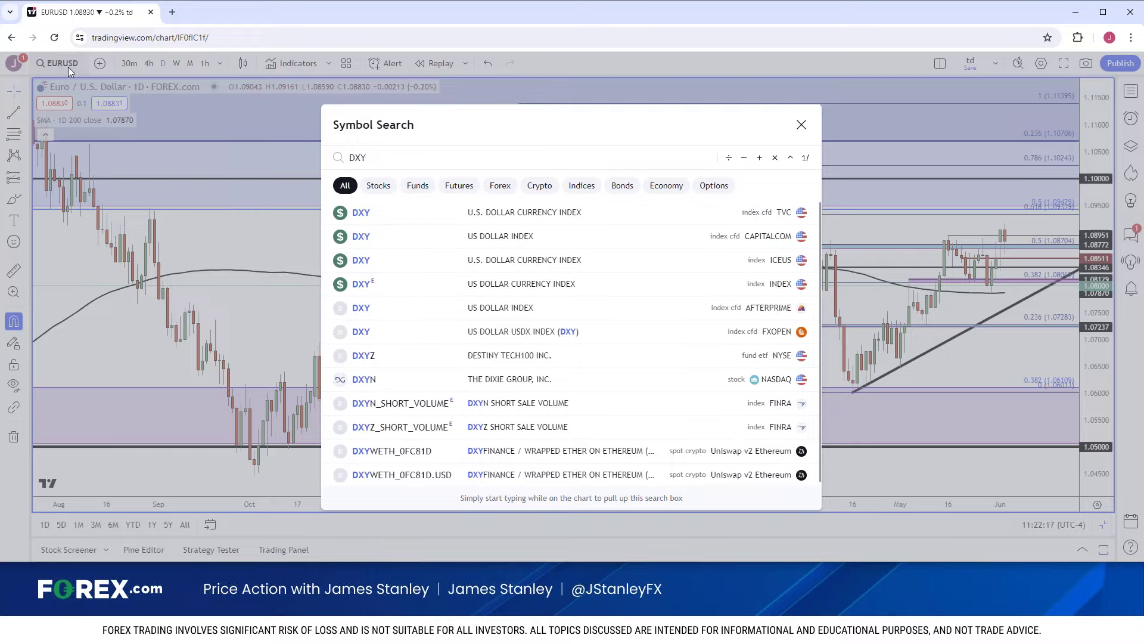
key("Return")
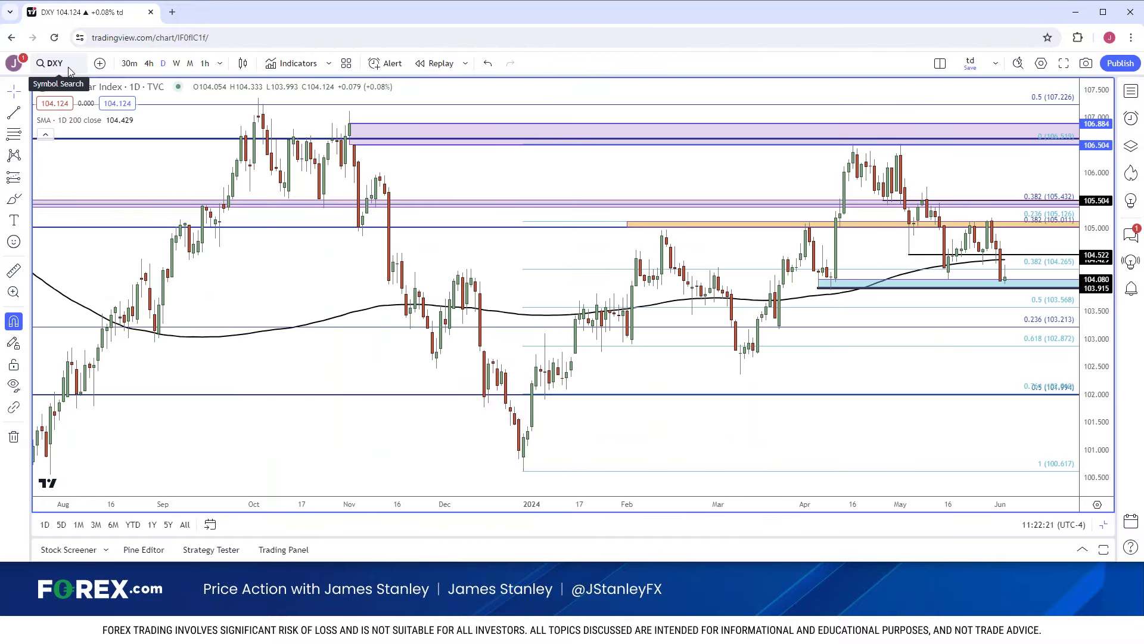
scroll(267, 179, "down", 2)
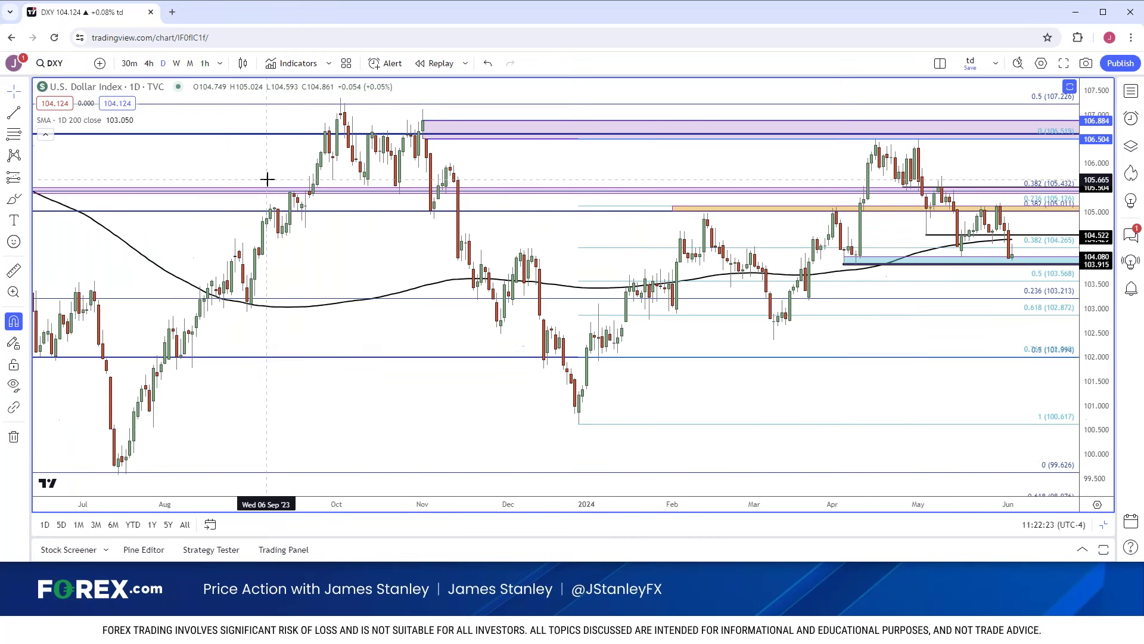
scroll(266, 178, "up", 2)
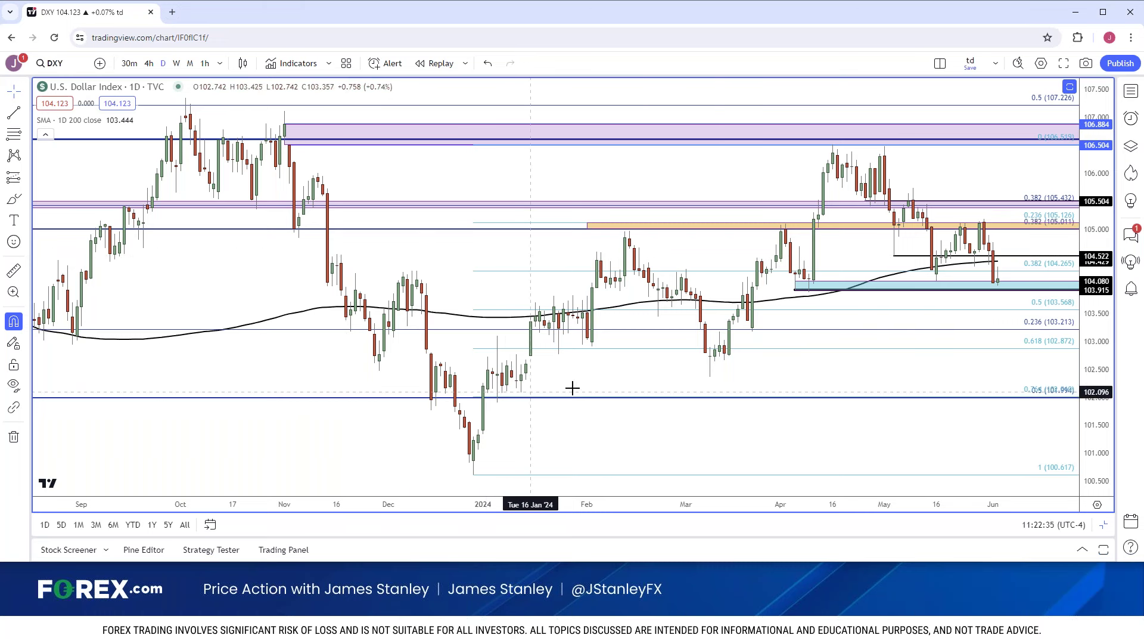
left_click(798, 291)
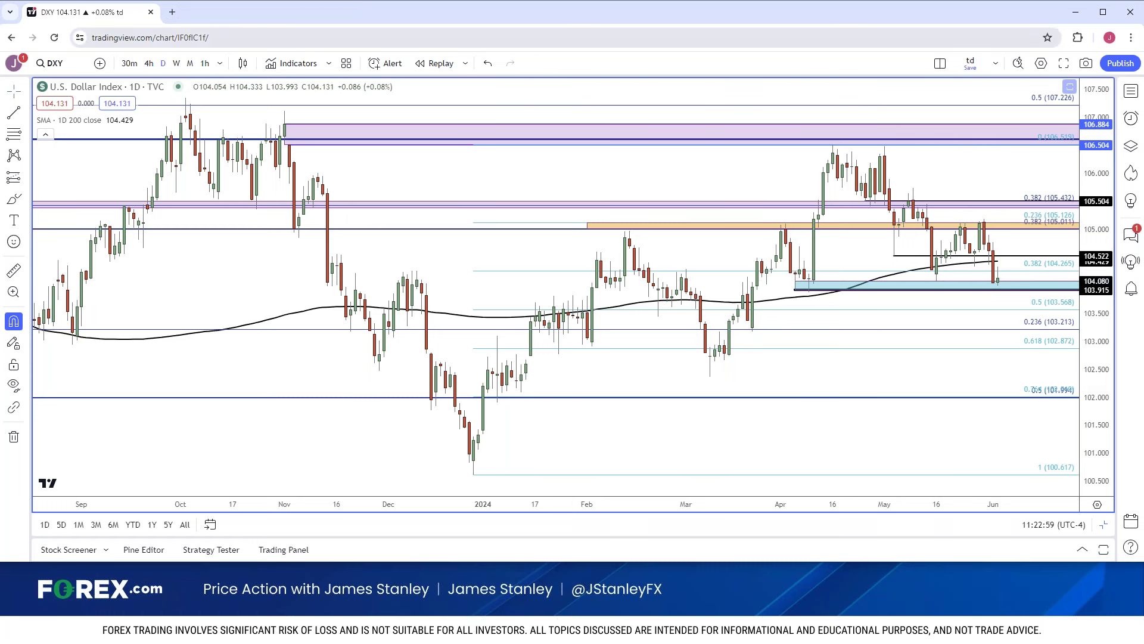
Load the NQ1! NASDAQ 100 E-mini futures chart in place of DXY
left_click(74, 71)
type("NQ1!")
key("Return")
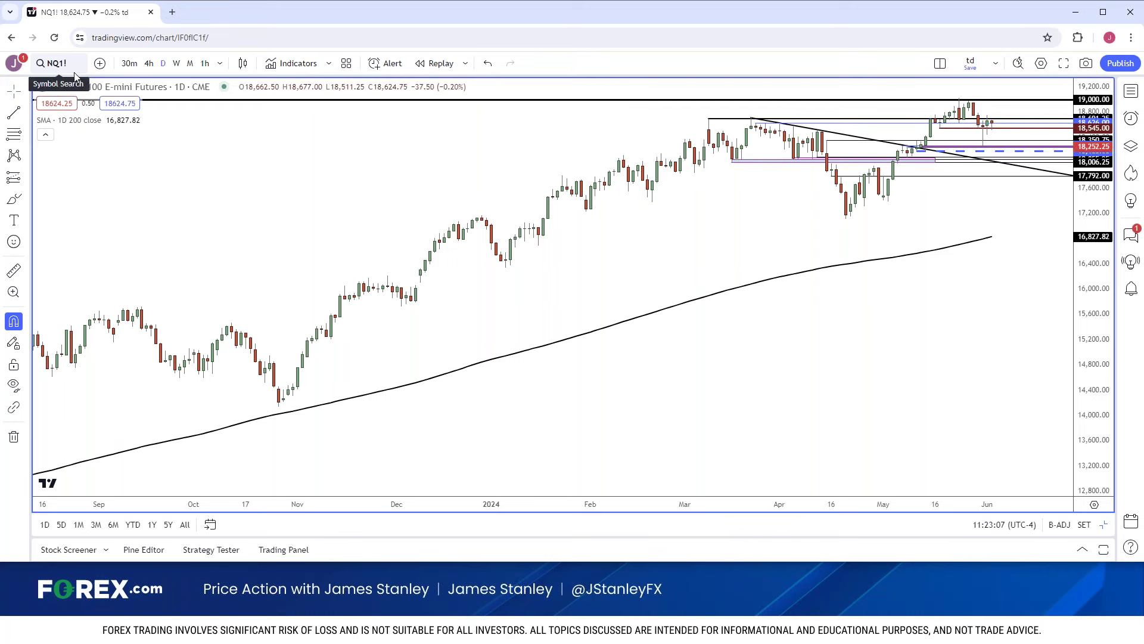
Hide the 200-day SMA on the NQ1! chart, inspect the recent daily candles, and switch to the 30-minute interval
left_click(111, 119)
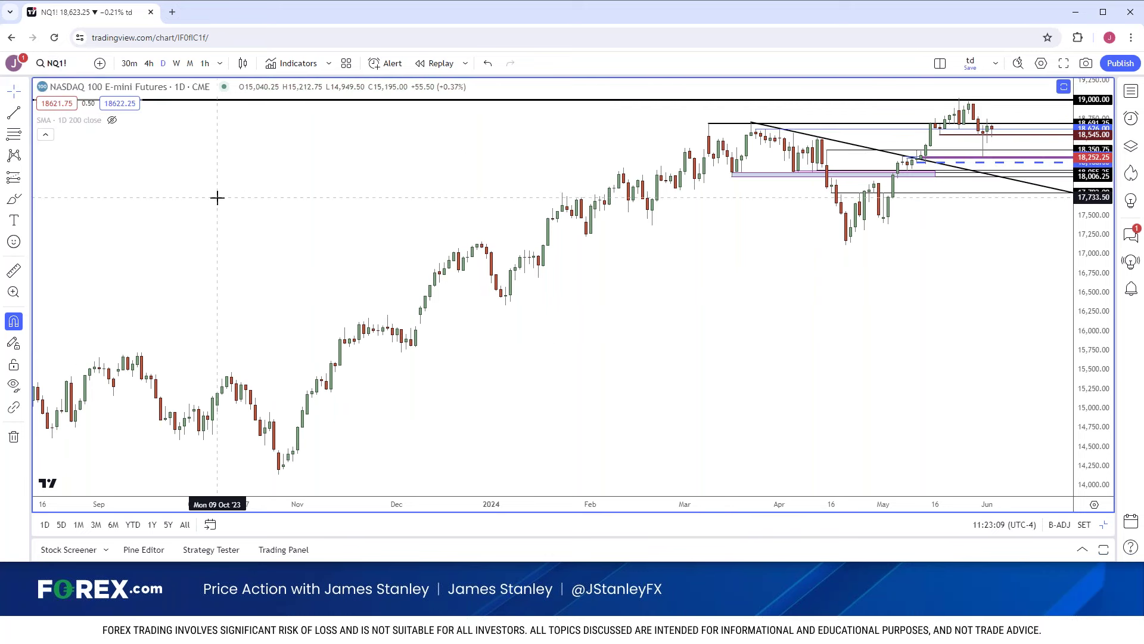
scroll(216, 197, "up", 6)
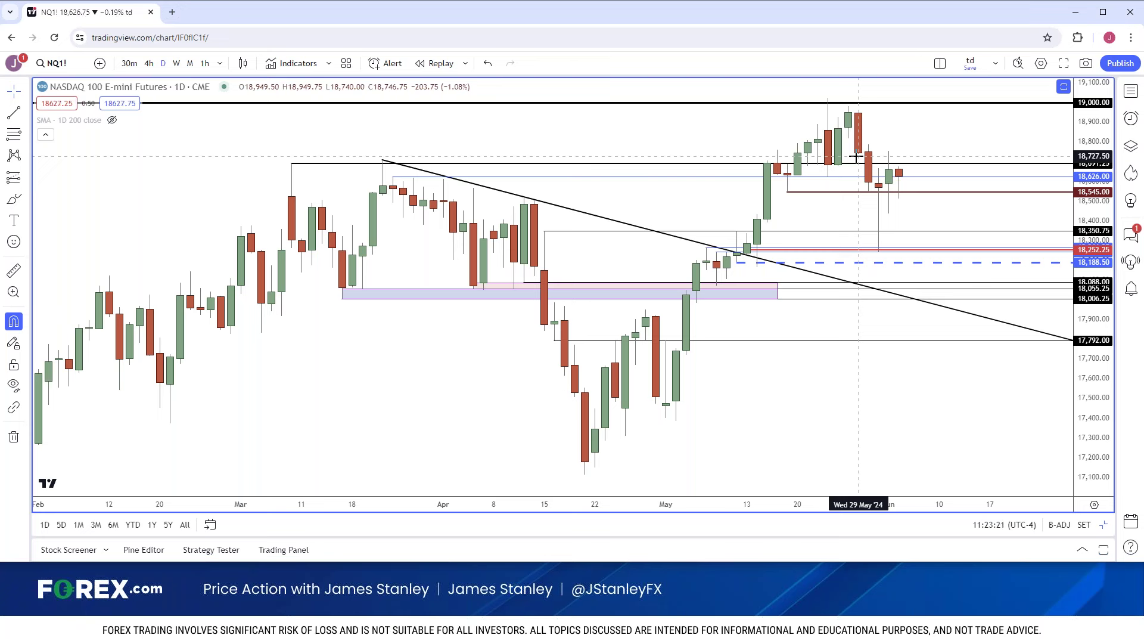
left_click(129, 63)
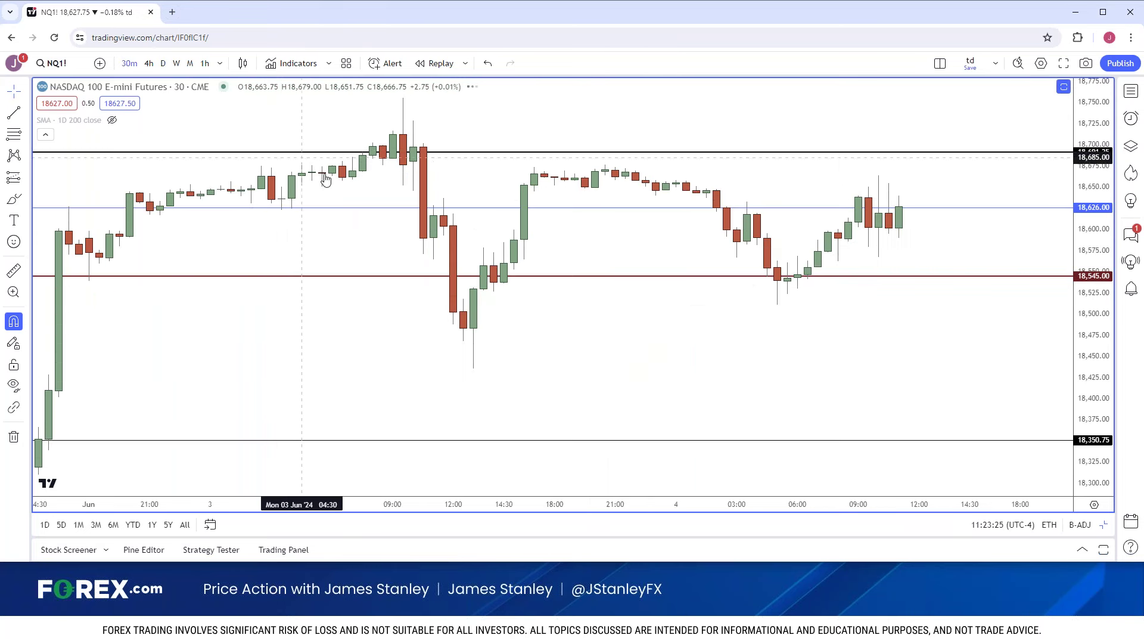
Compare NQ1! price action around the 18,691.25 and 18,545.00 levels on the 30-minute, daily and 4-hour charts
scroll(367, 199, "up", 4)
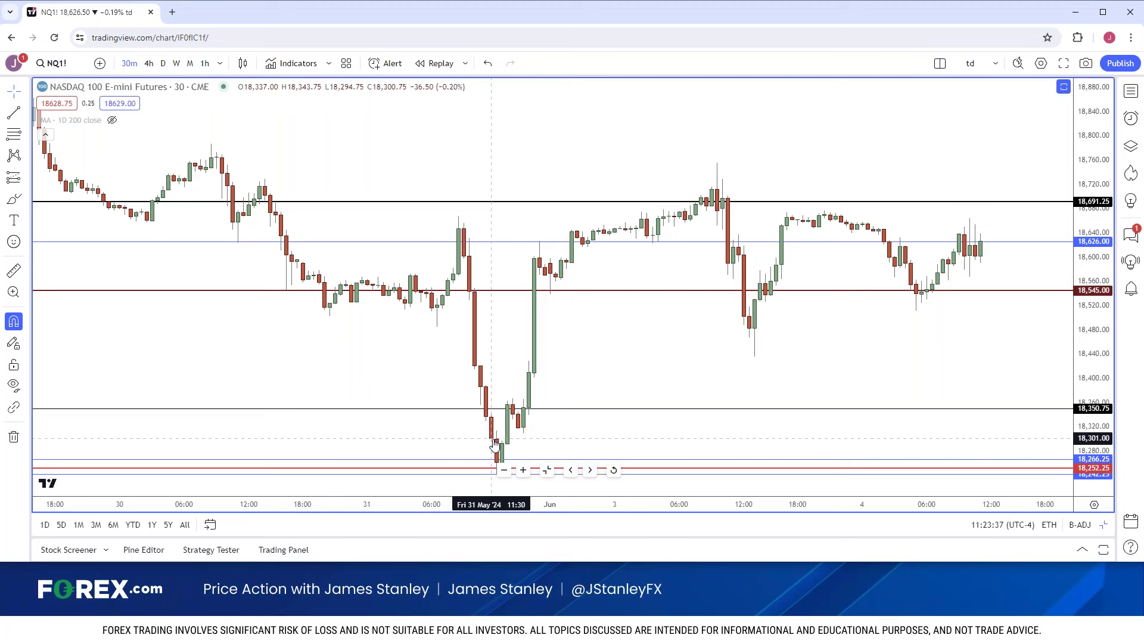
scroll(497, 444, "up", 2)
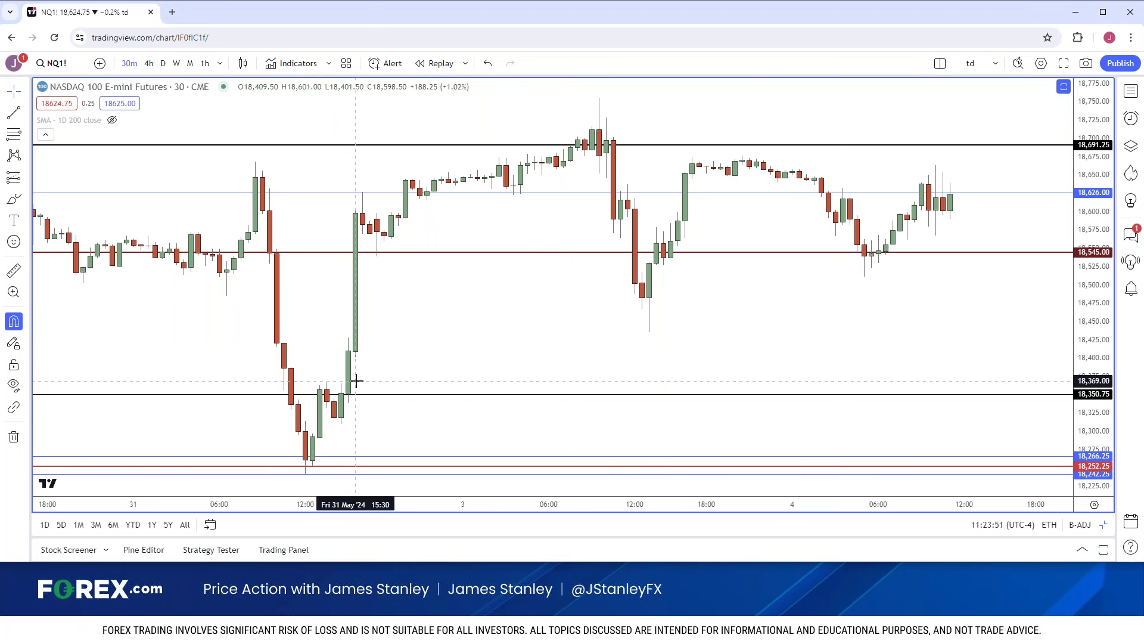
left_click(162, 64)
scroll(370, 268, "up", 3)
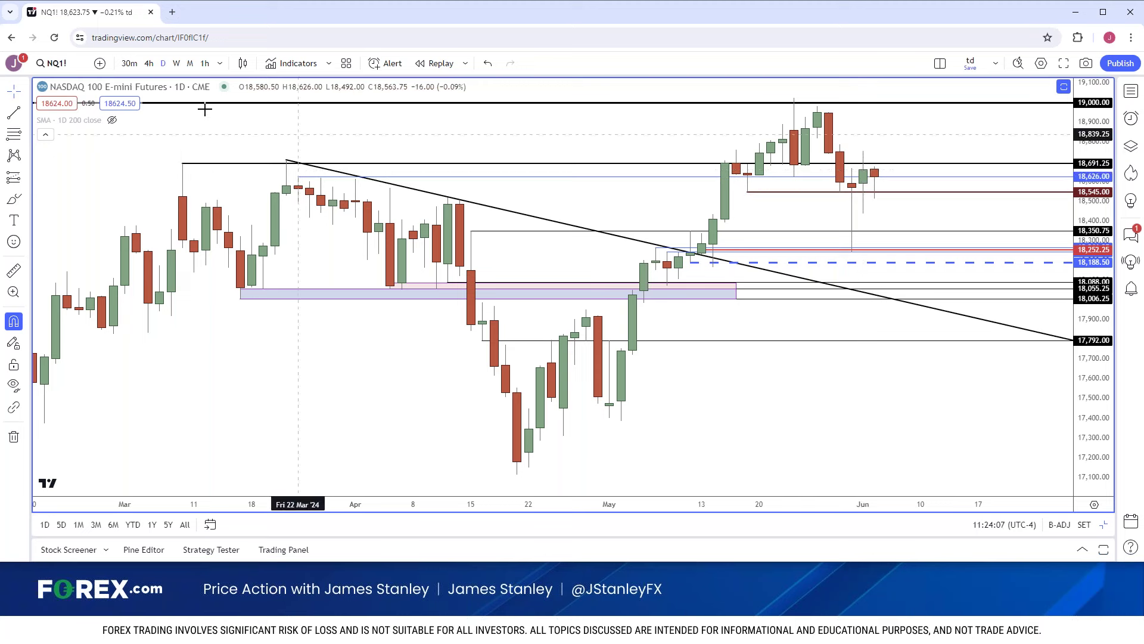
left_click(149, 65)
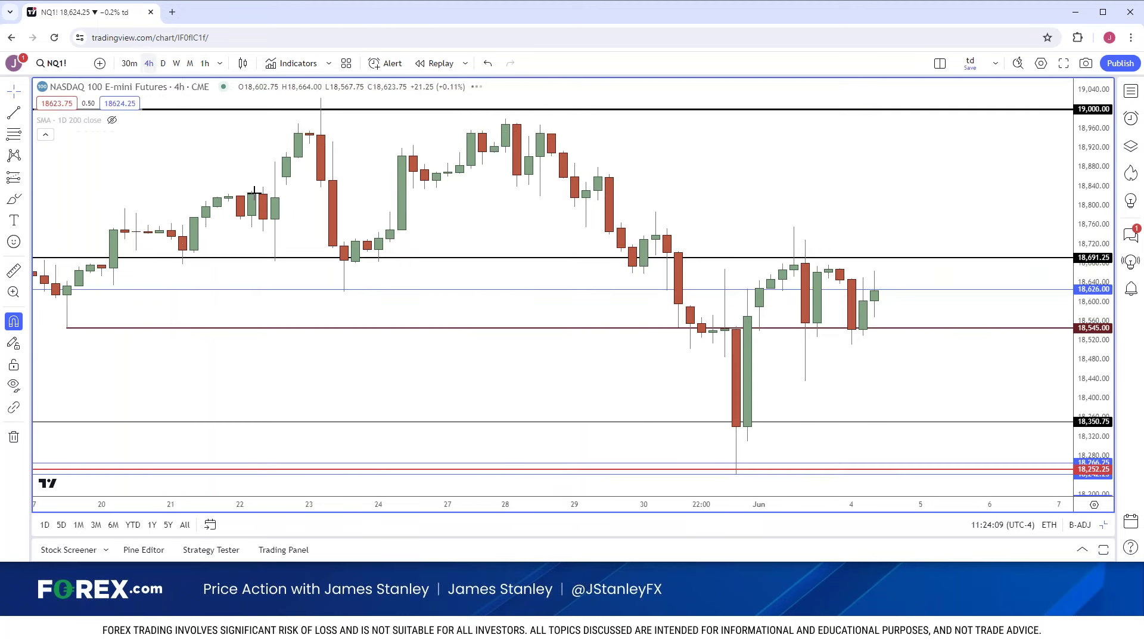
left_click_drag(796, 258, 798, 257)
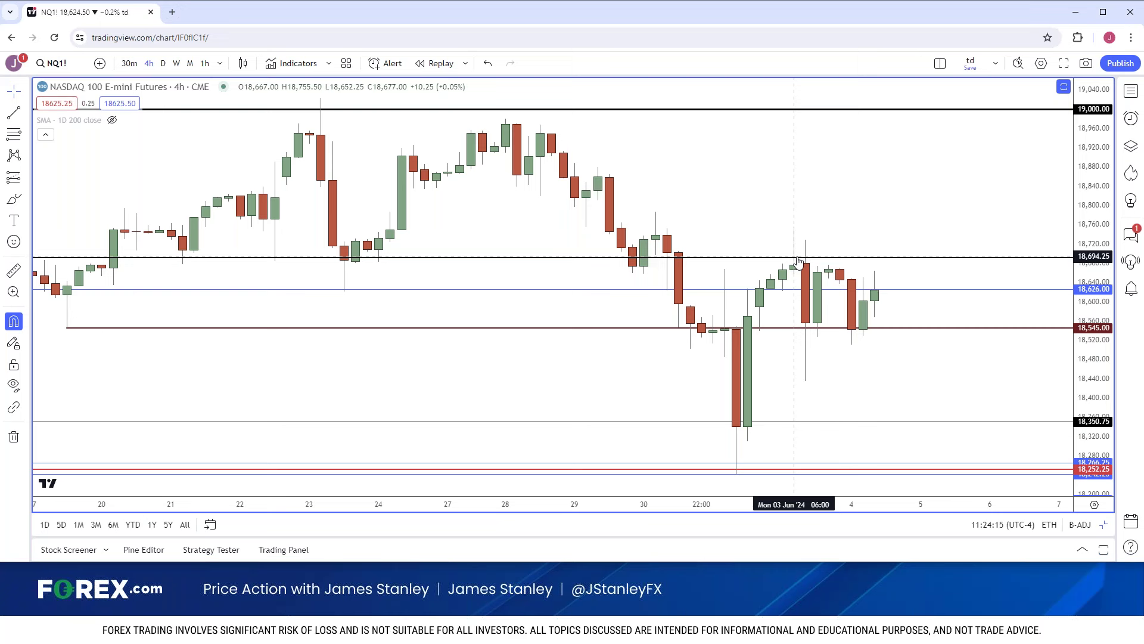
Return NQ1! to the daily interval and examine the advance from the autumn 2023 low up to the 19,000.00 level
left_click(163, 63)
scroll(310, 234, "down", 5)
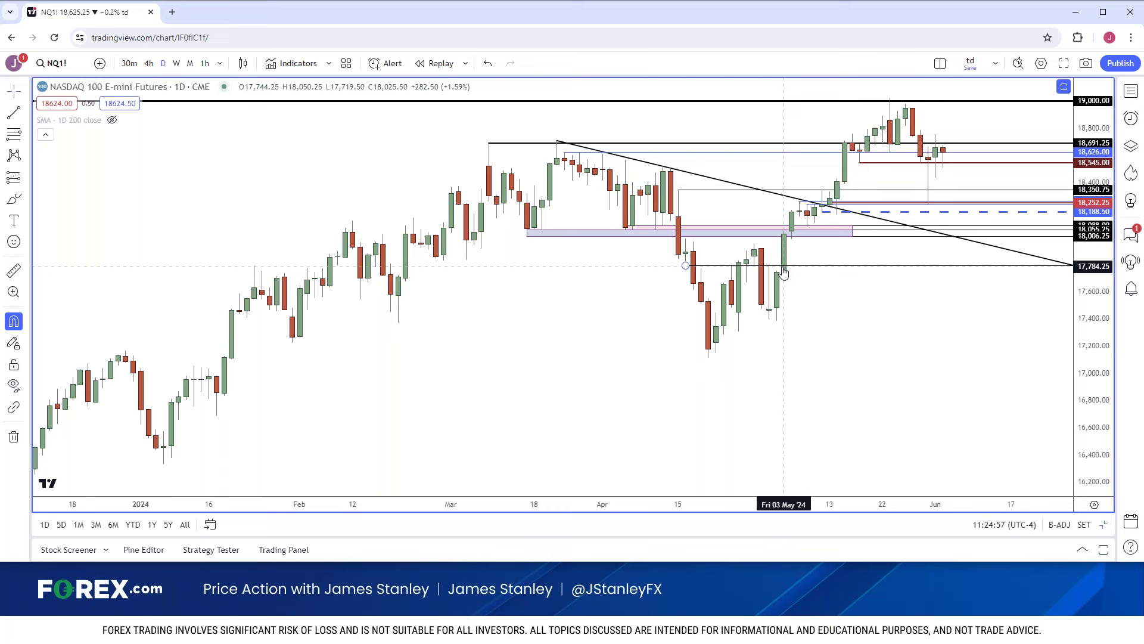
scroll(686, 265, "down", 5)
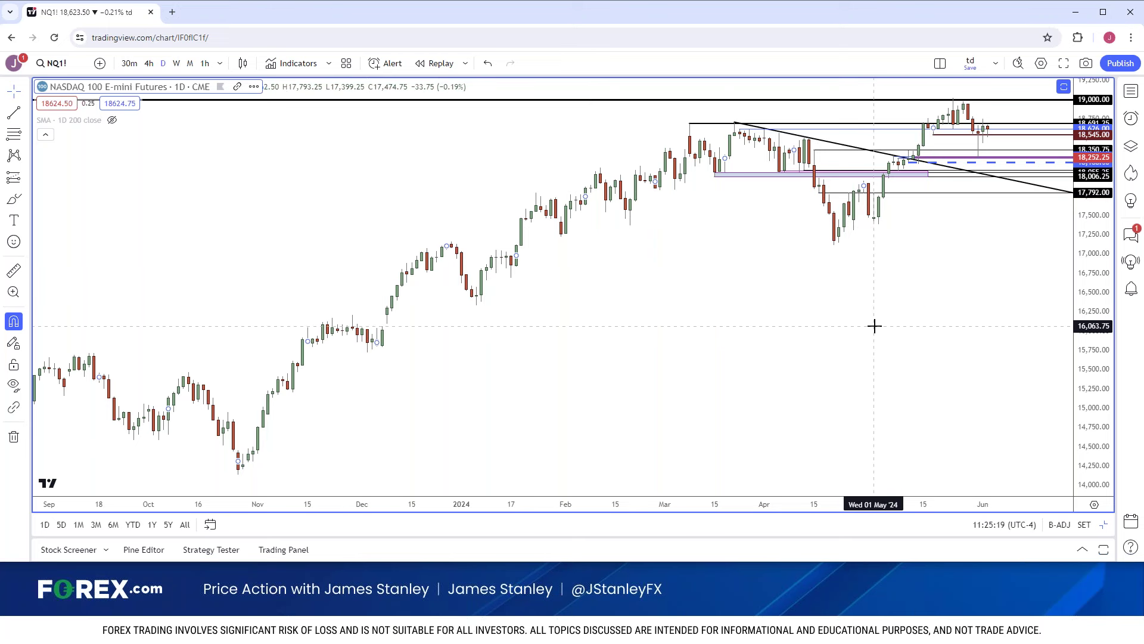
scroll(876, 322, "up", 3)
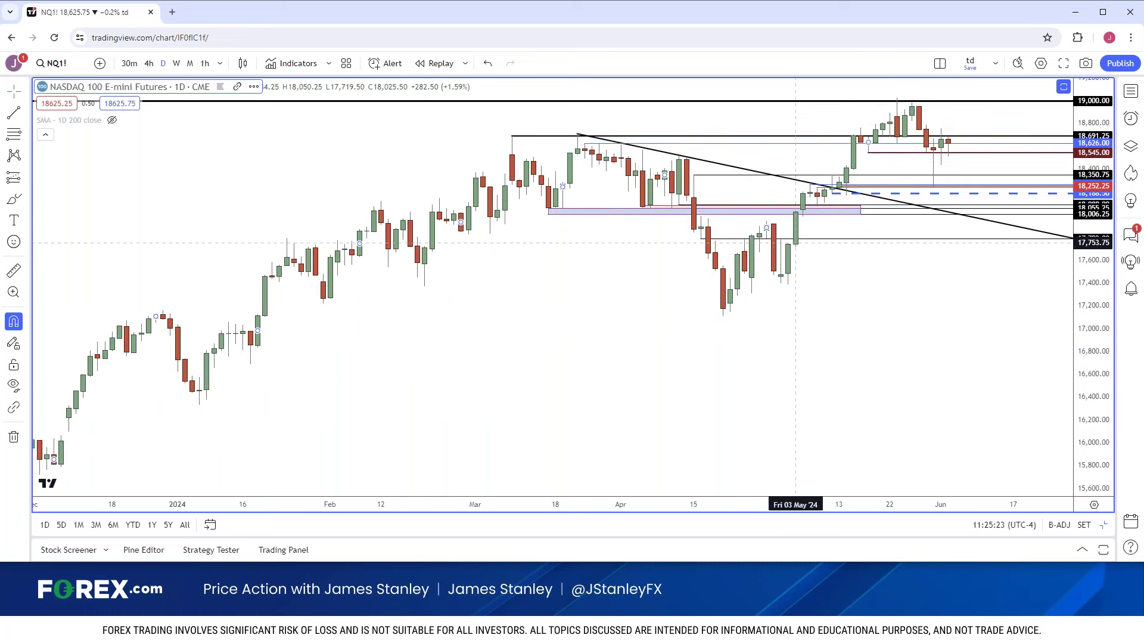
scroll(795, 243, "down", 3)
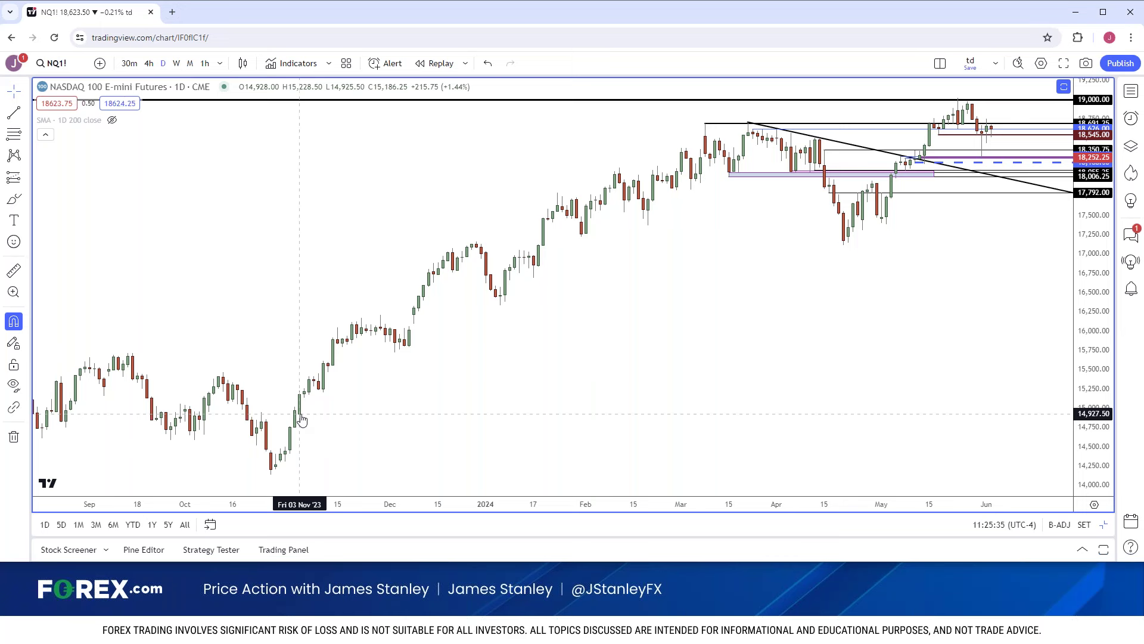
scroll(346, 410, "up", 5)
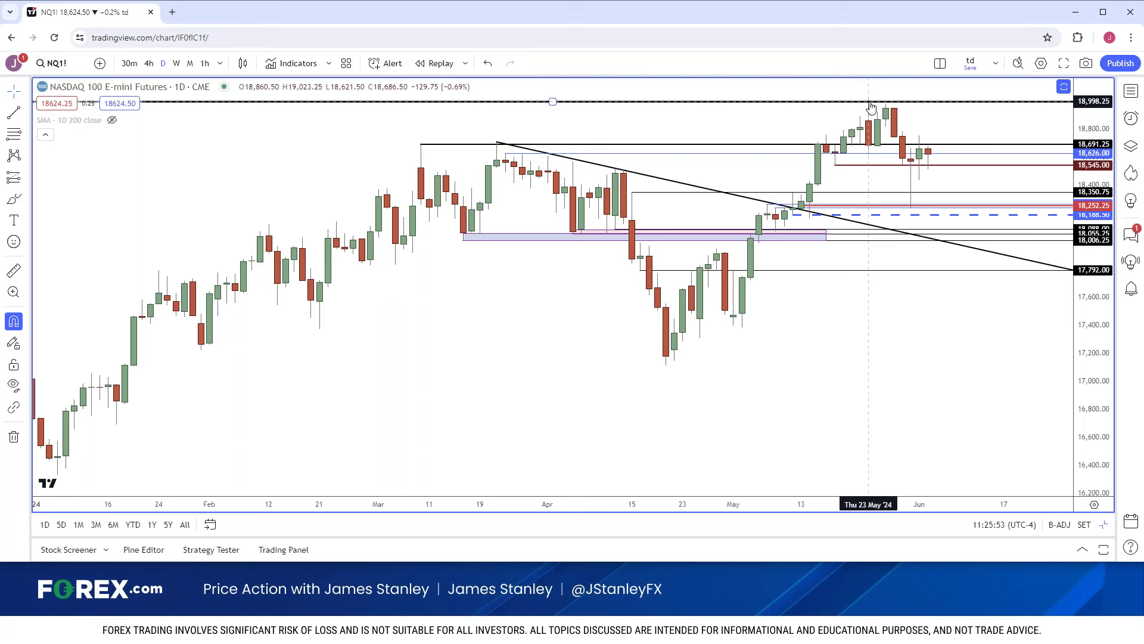
Switch NQ1! to the 4-hour interval and examine the early June candles between the 18,691.25 and 18,545.00 levels against the moves since mid-April
left_click(149, 63)
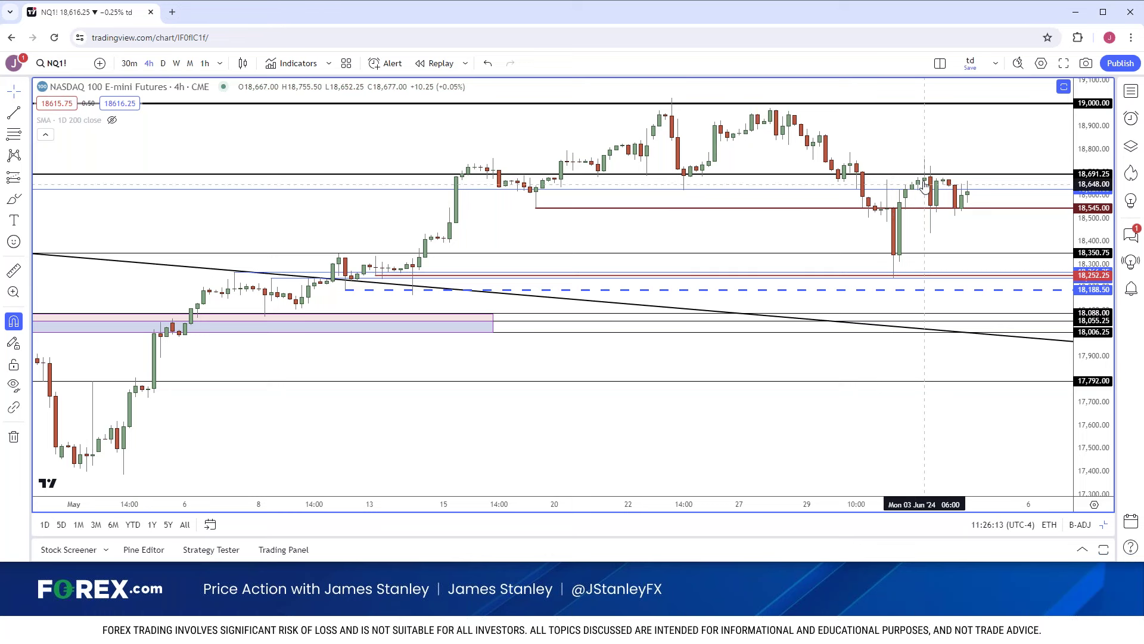
left_click_drag(926, 181, 934, 209)
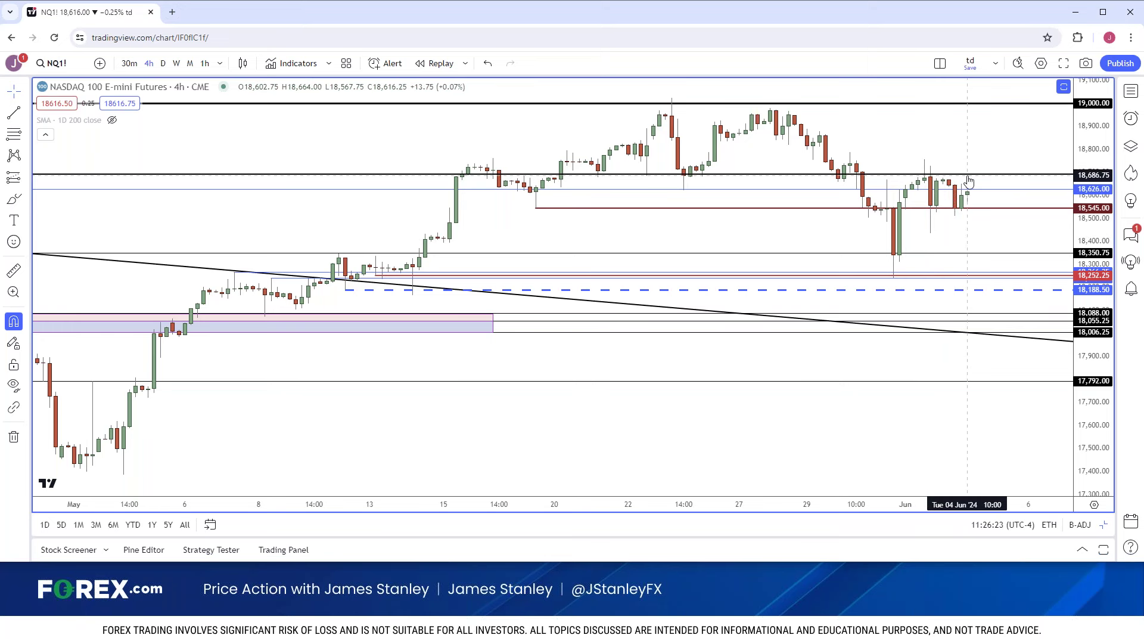
scroll(969, 180, "down", 2)
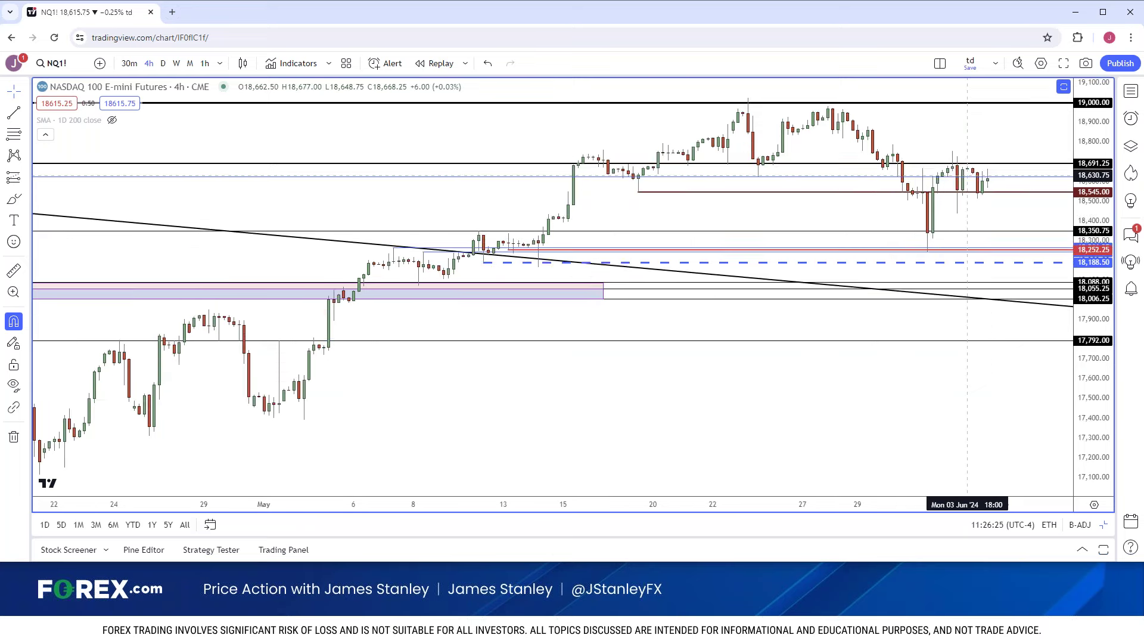
scroll(969, 179, "down", 1)
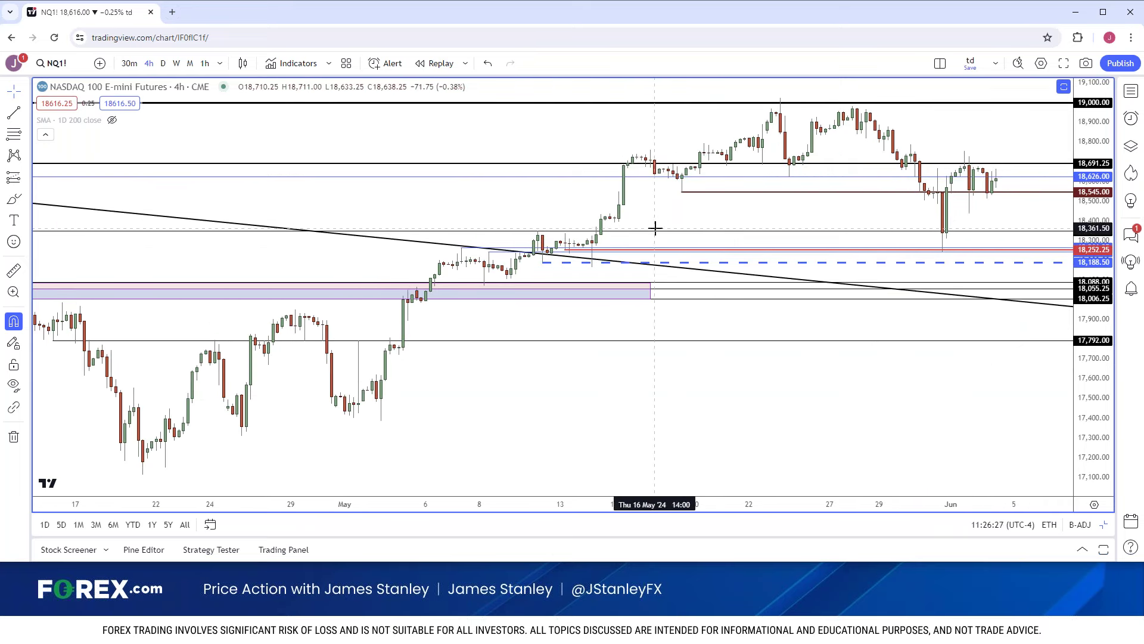
scroll(626, 223, "down", 2)
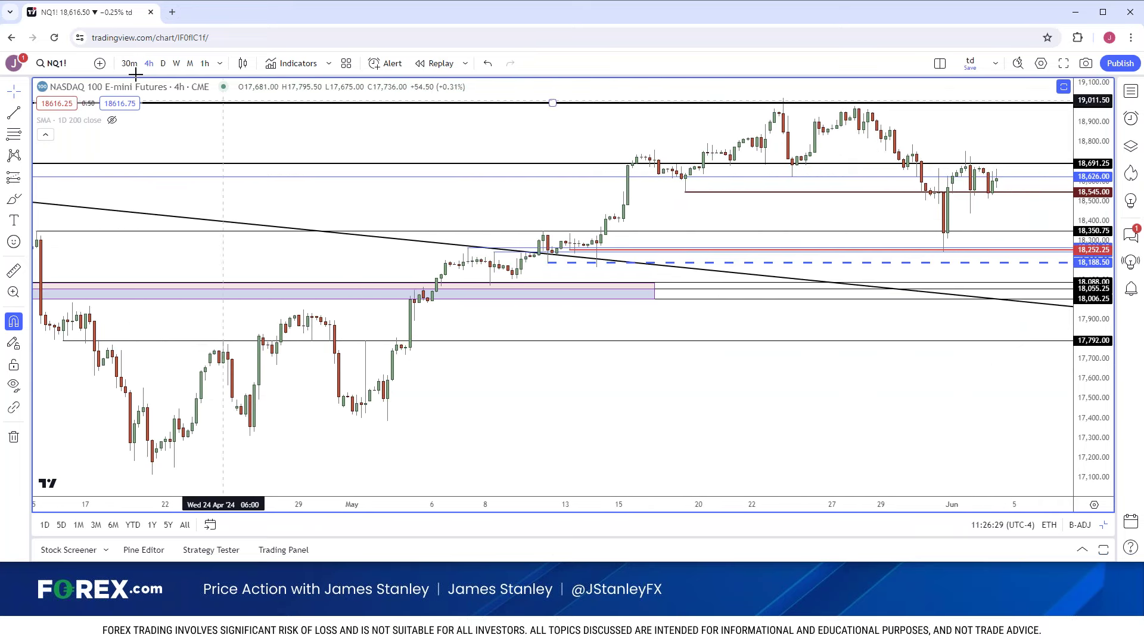
Load the ES1! S&P 500 E-mini futures chart in place of NQ1!
left_click(78, 65)
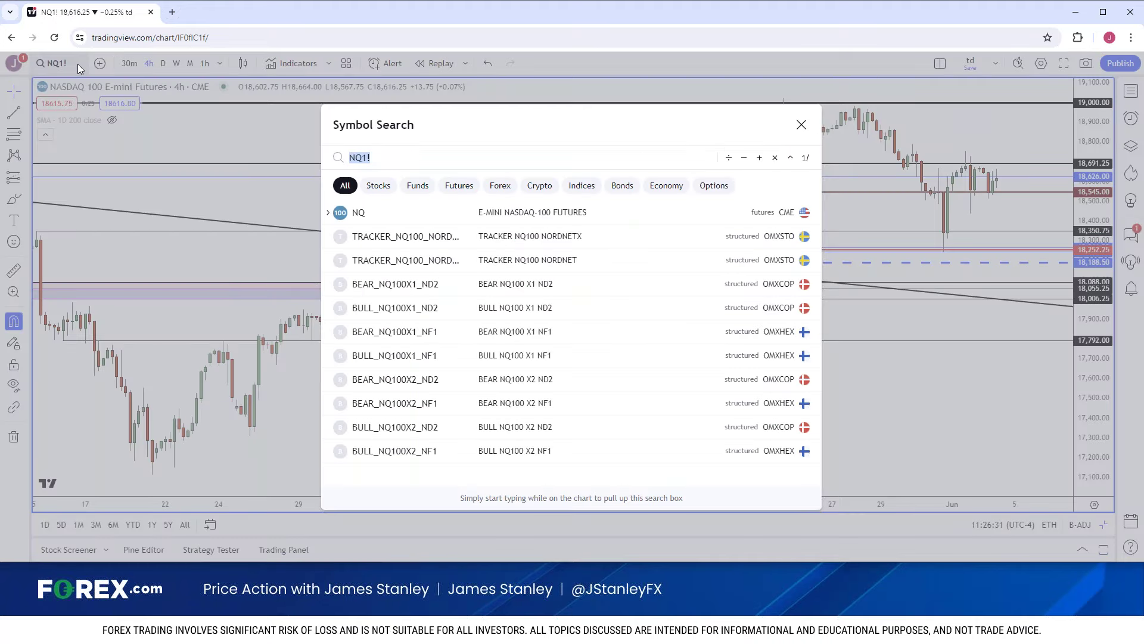
type("ES")
key("Return")
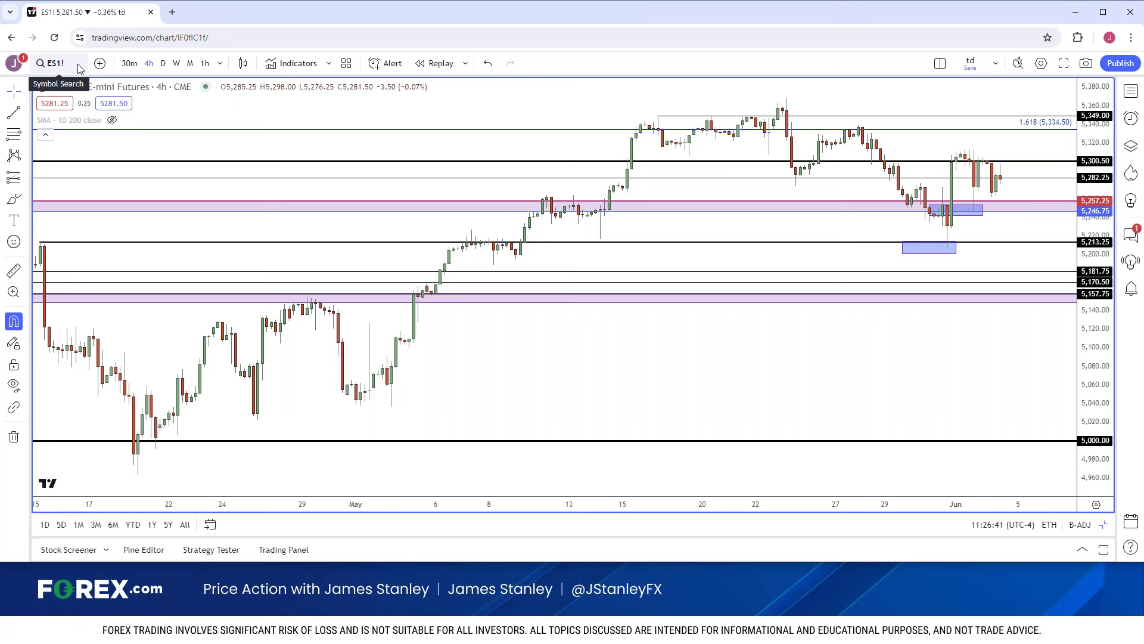
Set ES1! to the daily interval and examine the latest lows against the two blue rectangles near 5,246.75 and 5,213.25
left_click(163, 63)
scroll(286, 230, "up", 5)
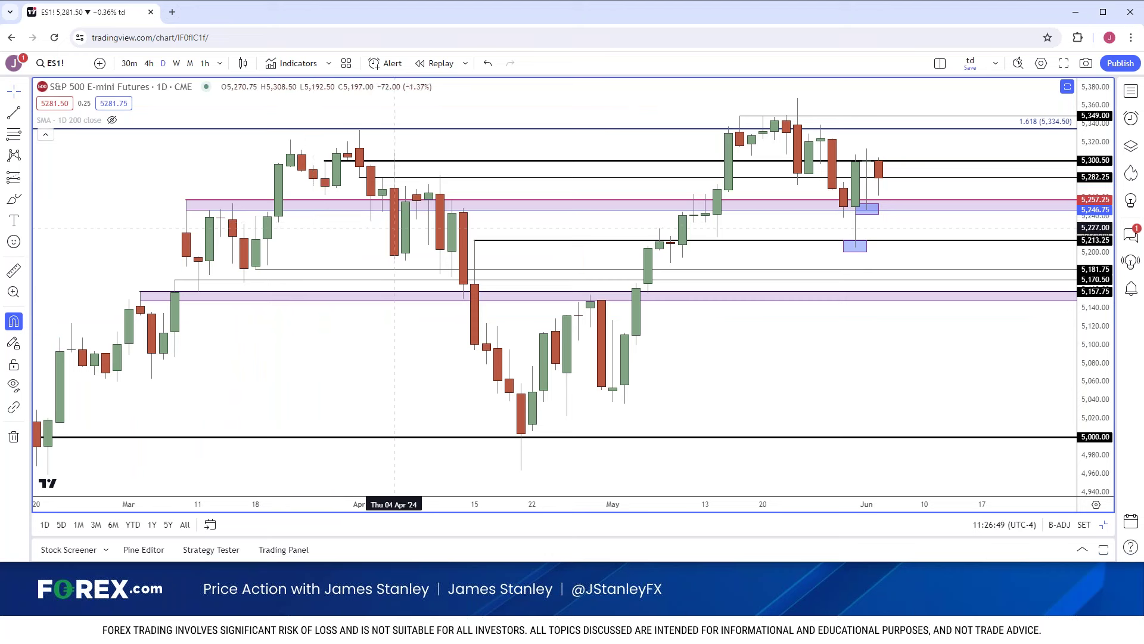
left_click(855, 211)
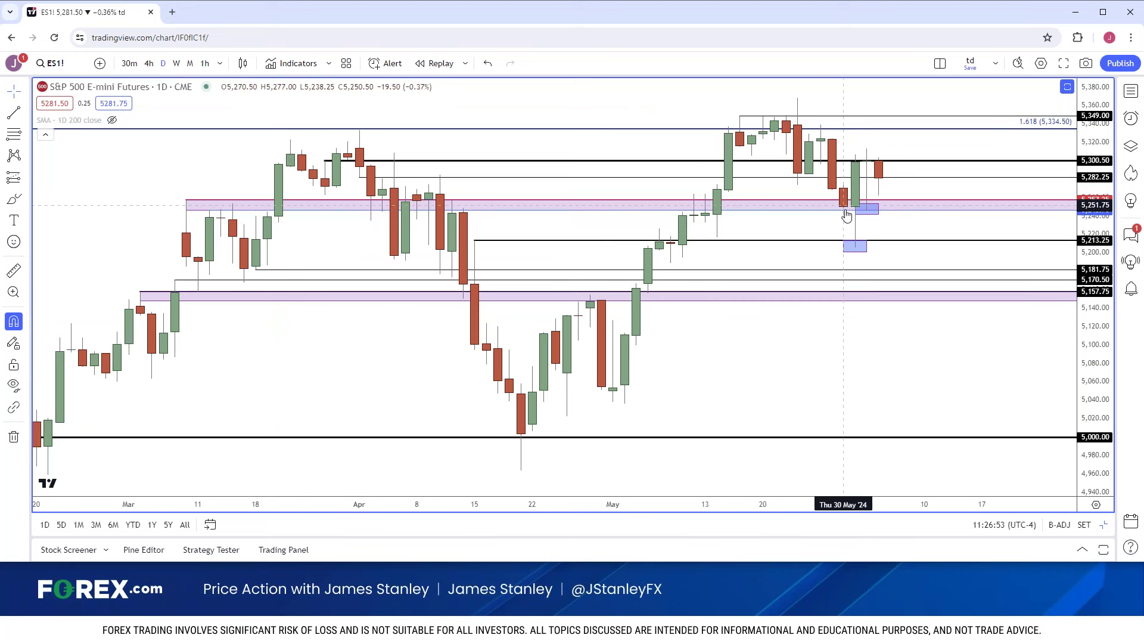
left_click(856, 241)
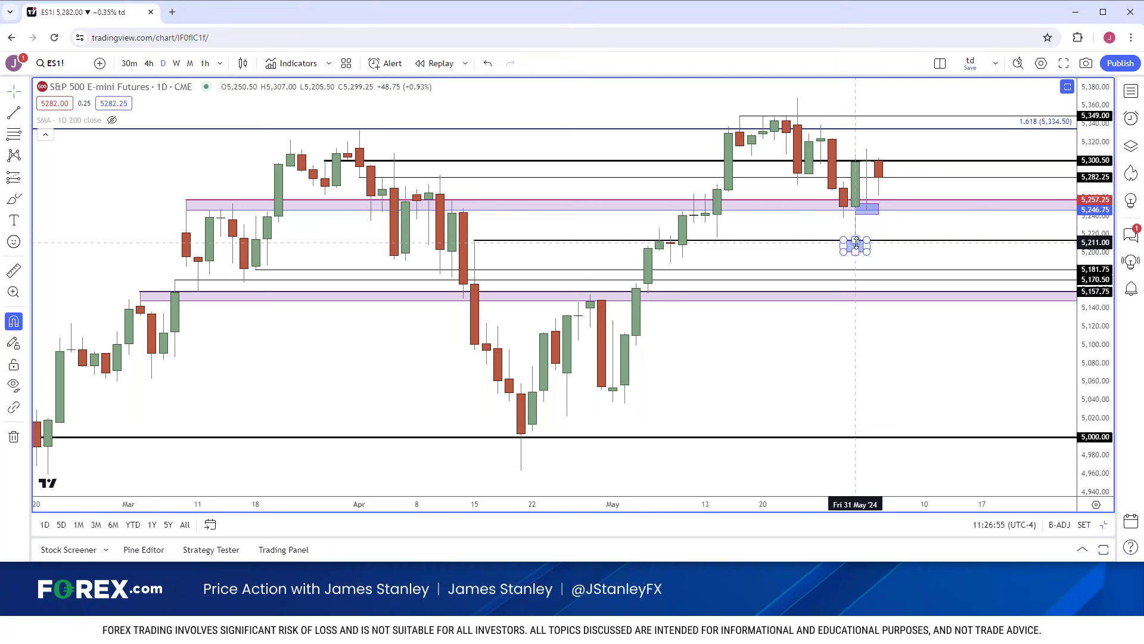
mouse_move(857, 242)
left_mouse_down()
mouse_move(856, 220)
mouse_move(854, 244)
left_mouse_up()
left_click(855, 261)
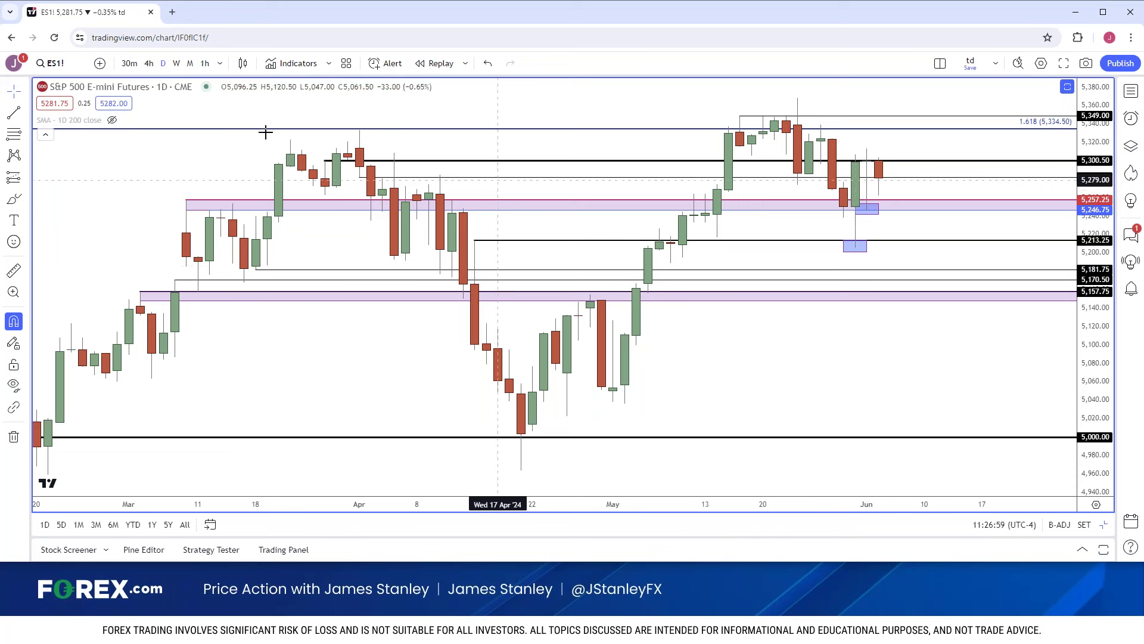
View ES1! on the 4-hour and 30-minute intervals and examine the 3 June low inside the upper blue rectangle
left_click(148, 64)
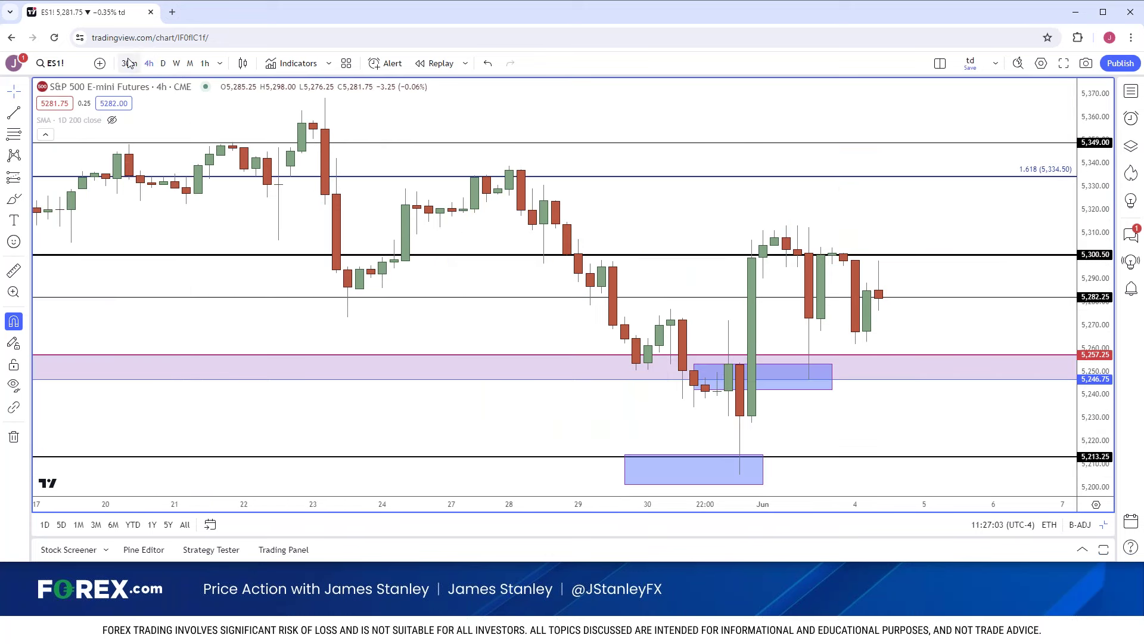
left_click(129, 64)
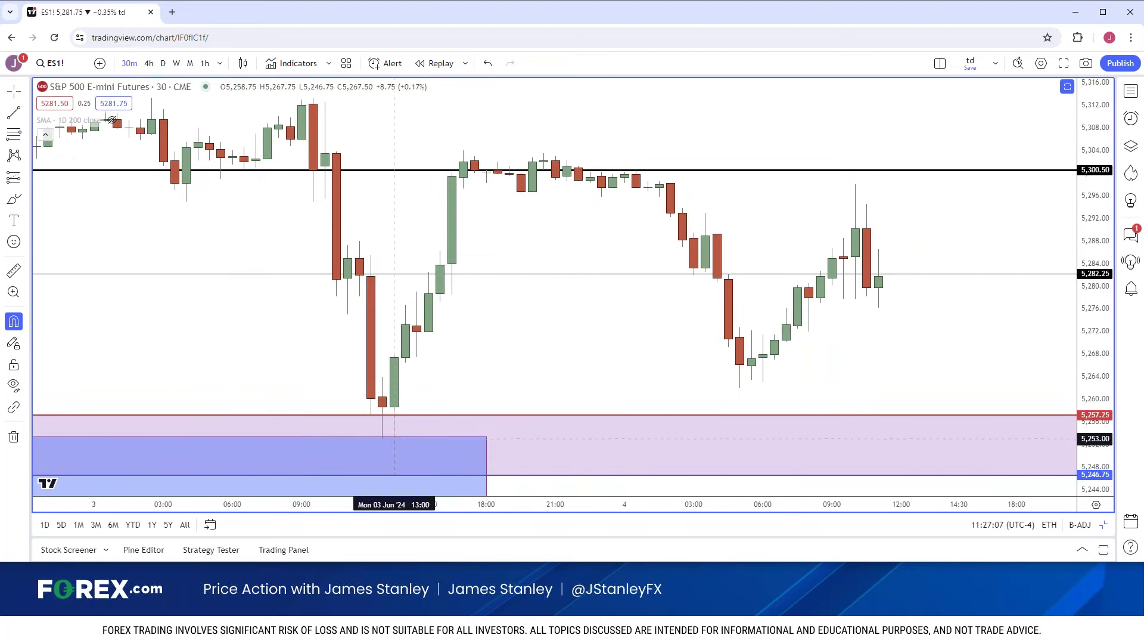
scroll(401, 442, "down", 3)
scroll(329, 451, "down", 2)
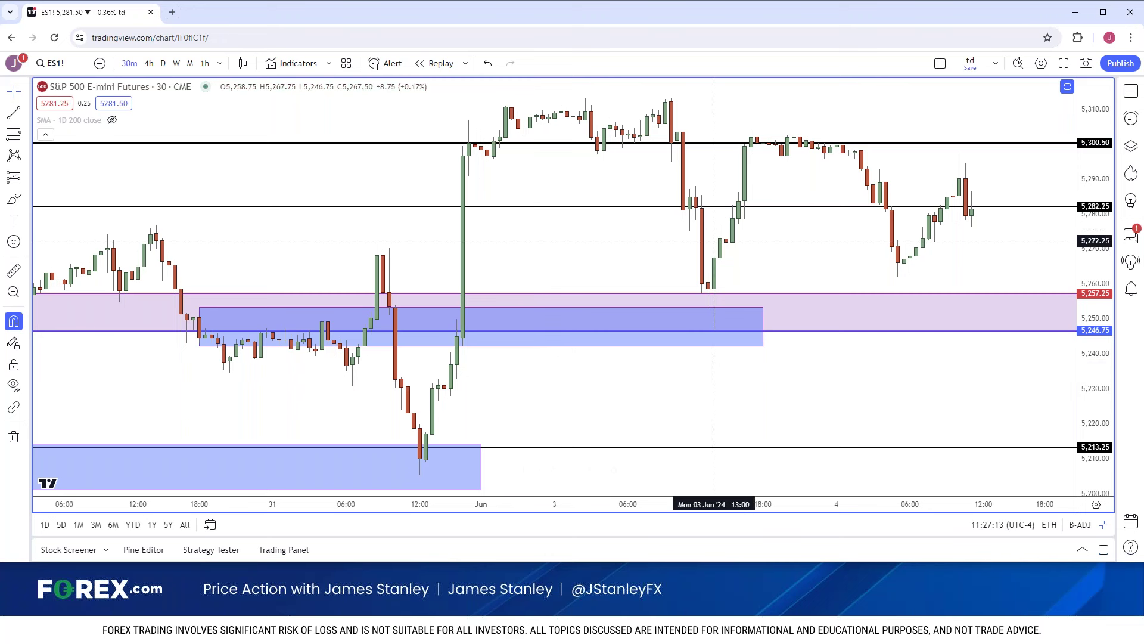
left_click(715, 314)
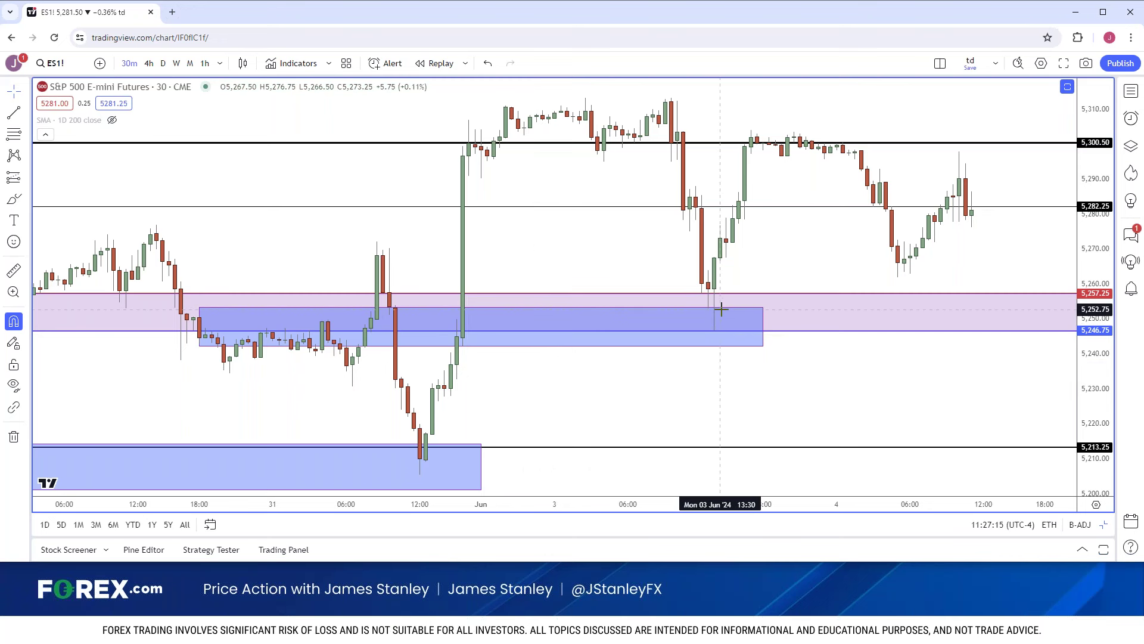
Delete the two blue rectangles near 5,246.75 and 5,213.25 from the ES1! chart
left_click(727, 308)
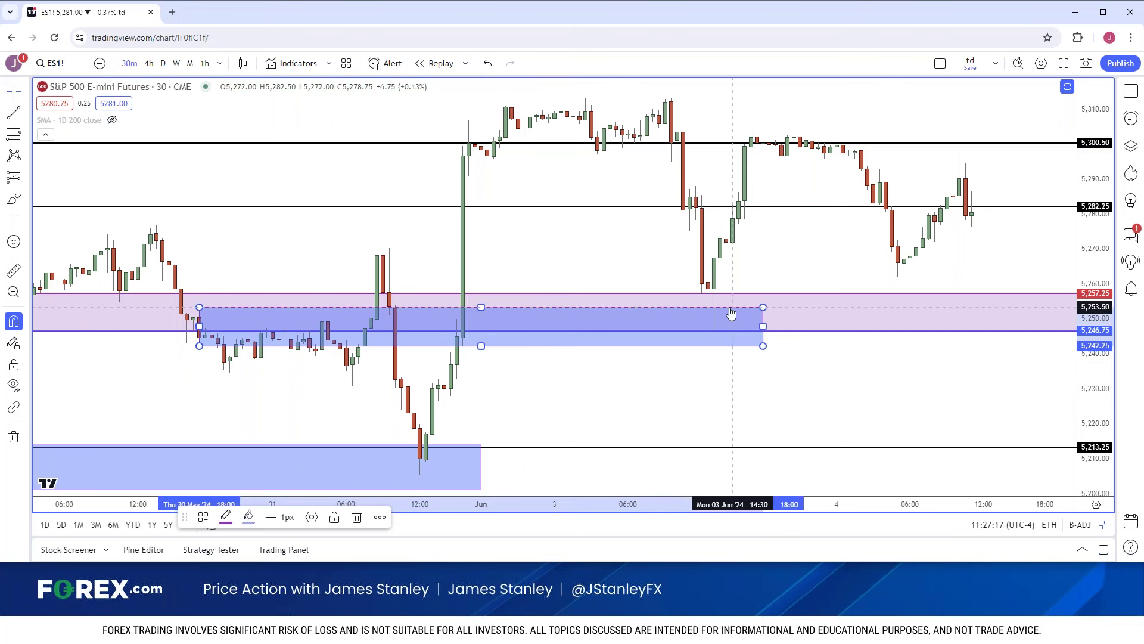
key("Delete")
left_click(462, 443)
key("Delete")
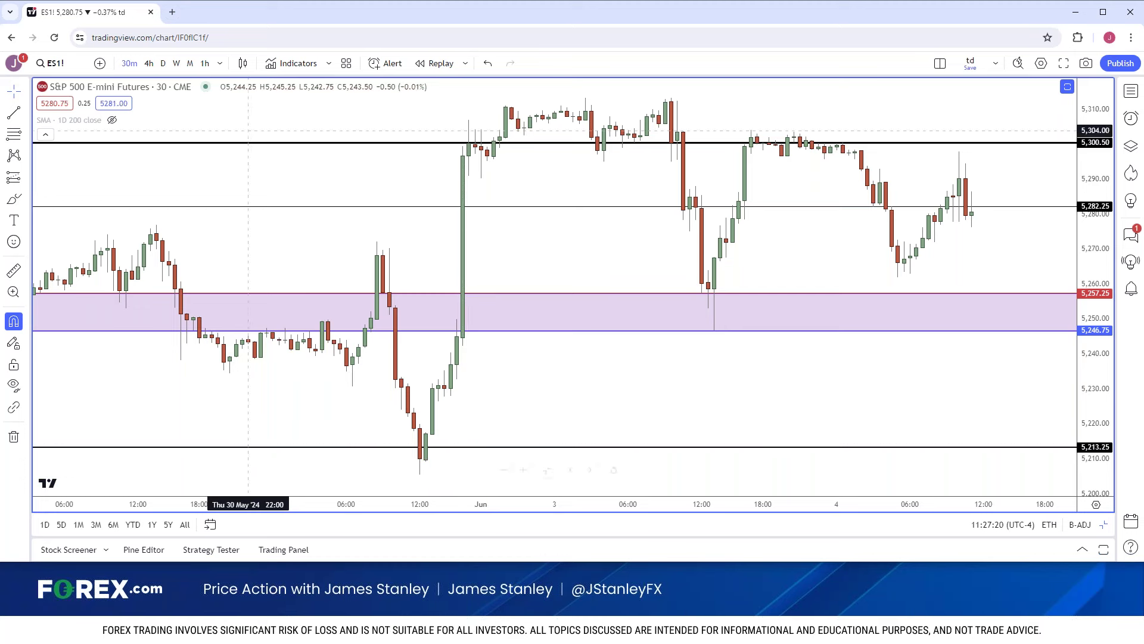
Return ES1! to the daily interval and examine the purple zone between 5,246.75 and 5,257.25 from its March origin to the latest candles
left_click(163, 63)
scroll(260, 208, "up", 3)
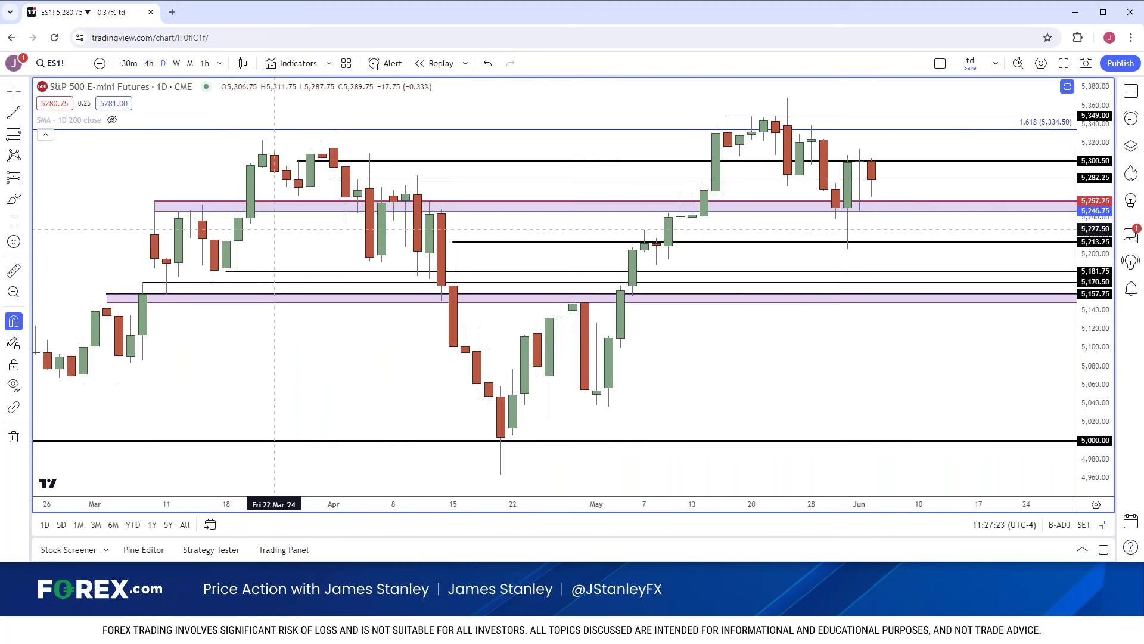
scroll(262, 226, "down", 2)
scroll(226, 223, "up", 2)
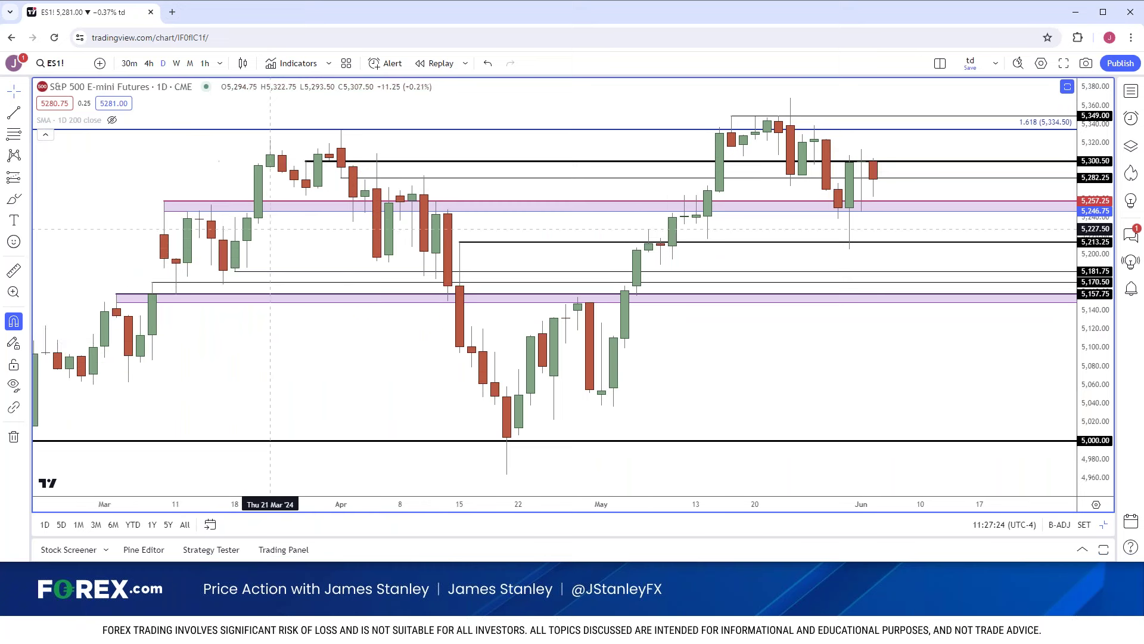
left_click(197, 213)
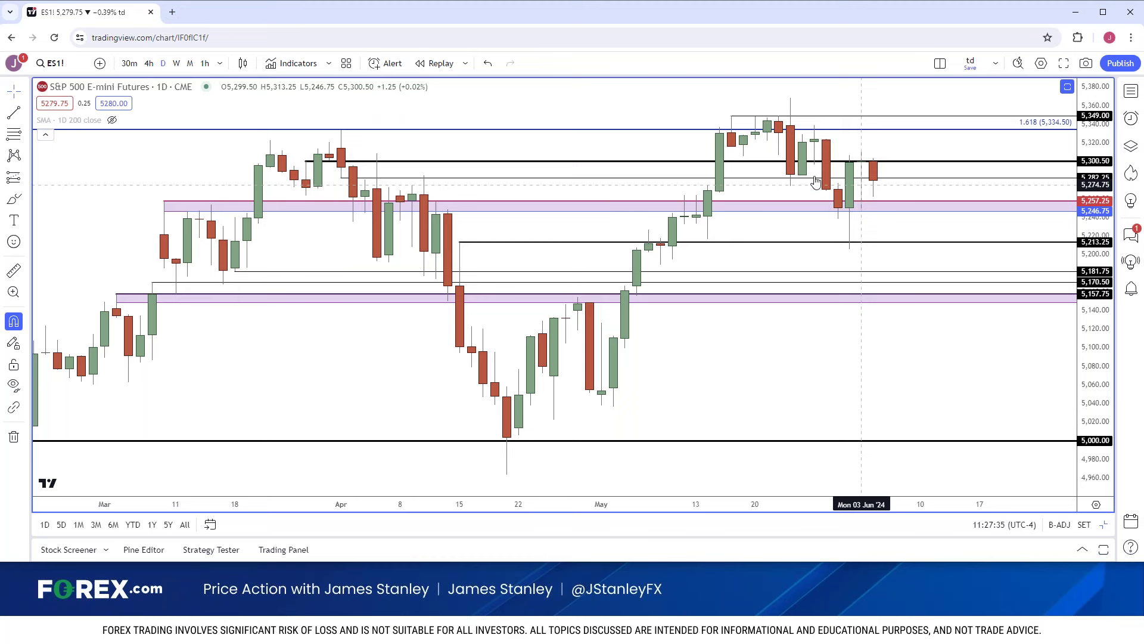
Check ES1! around the 5,300.50 level on the 4-hour, 30-minute and 1-hour intervals, and return to the daily interval
left_click(156, 63)
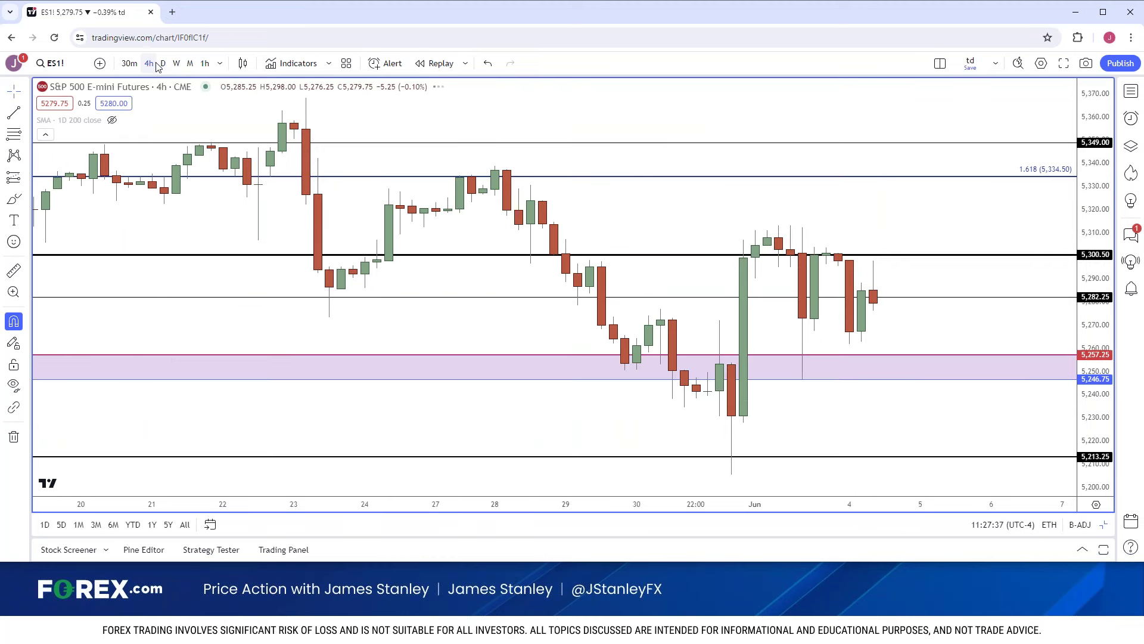
left_click(130, 63)
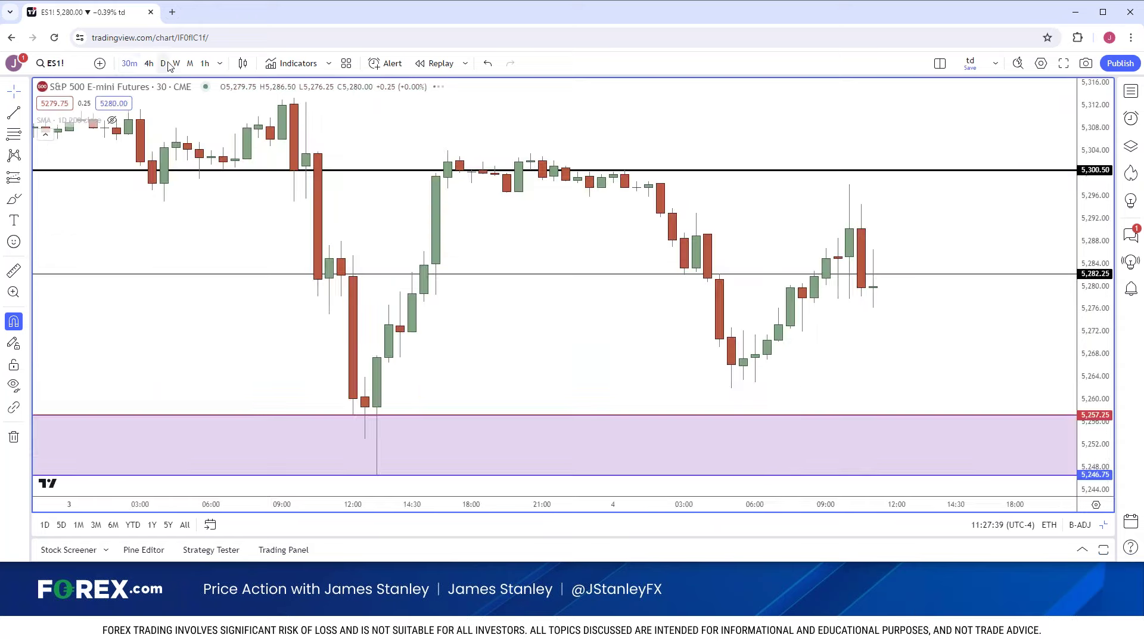
left_click(204, 63)
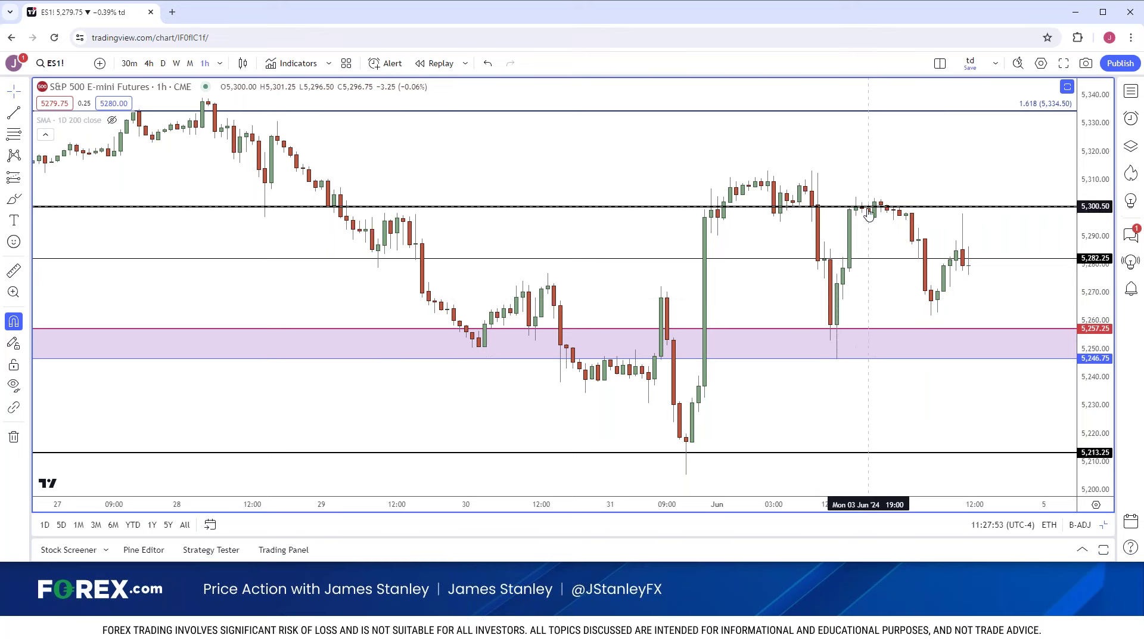
scroll(866, 277, "down", 2)
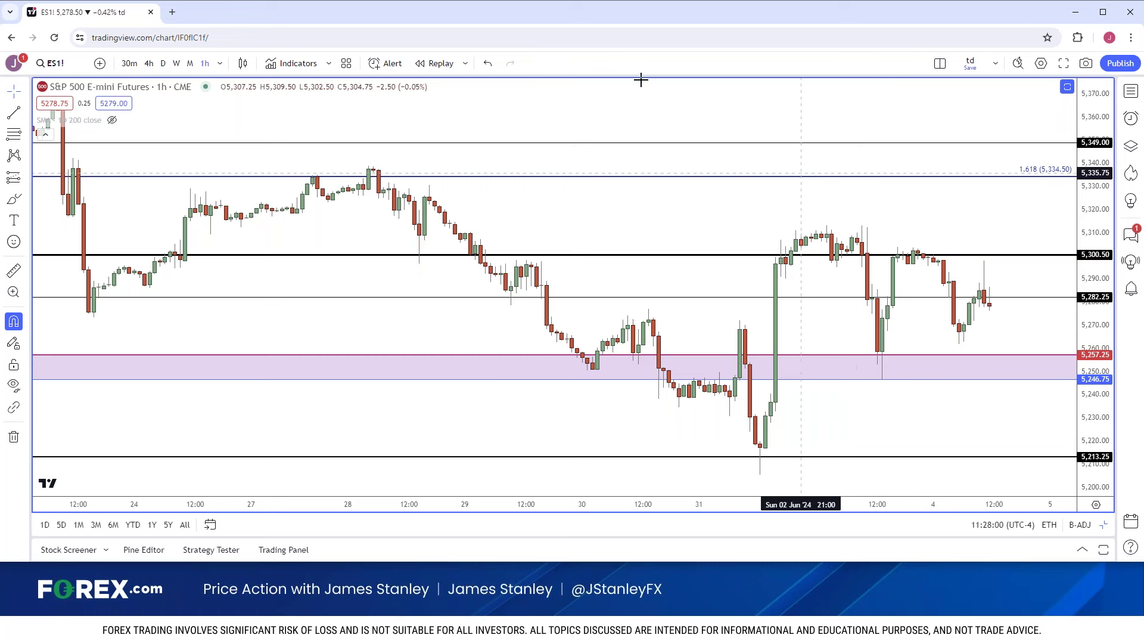
left_click(164, 63)
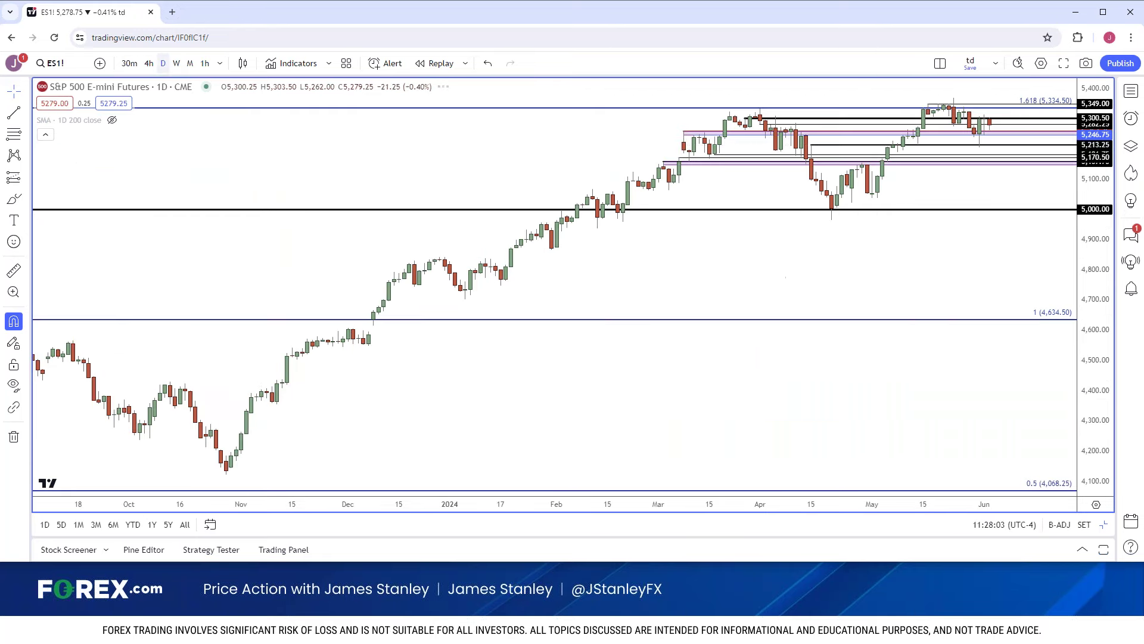
Examine the purple zone between 5,246.75 and 5,257.25 on the daily ES1! chart from its 8 March origin
scroll(291, 161, "up", 1)
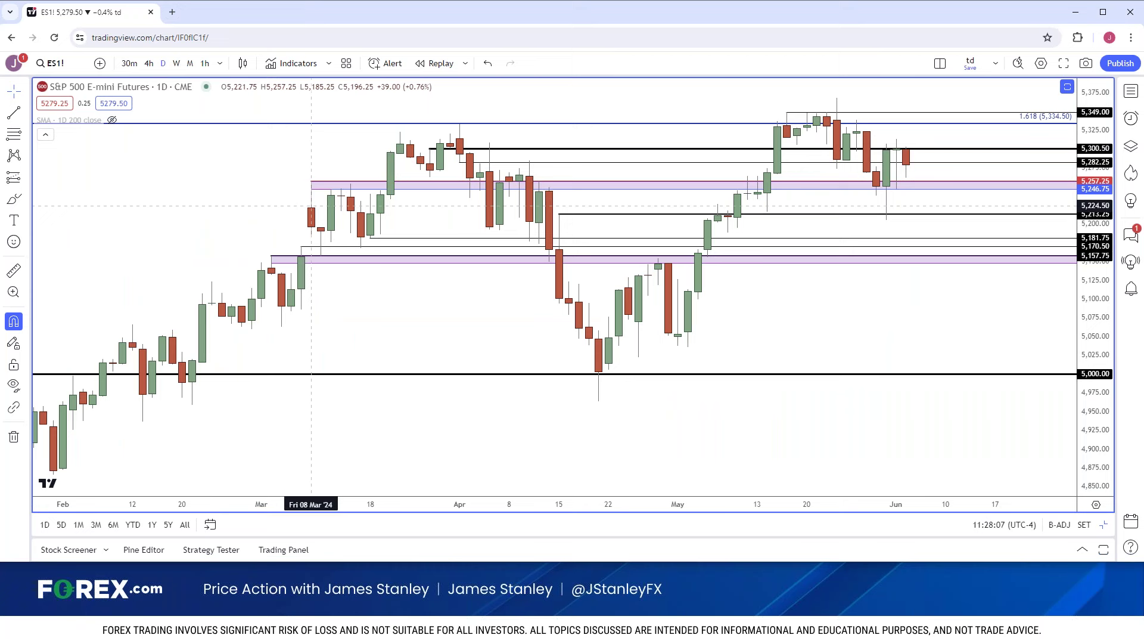
left_click(311, 186)
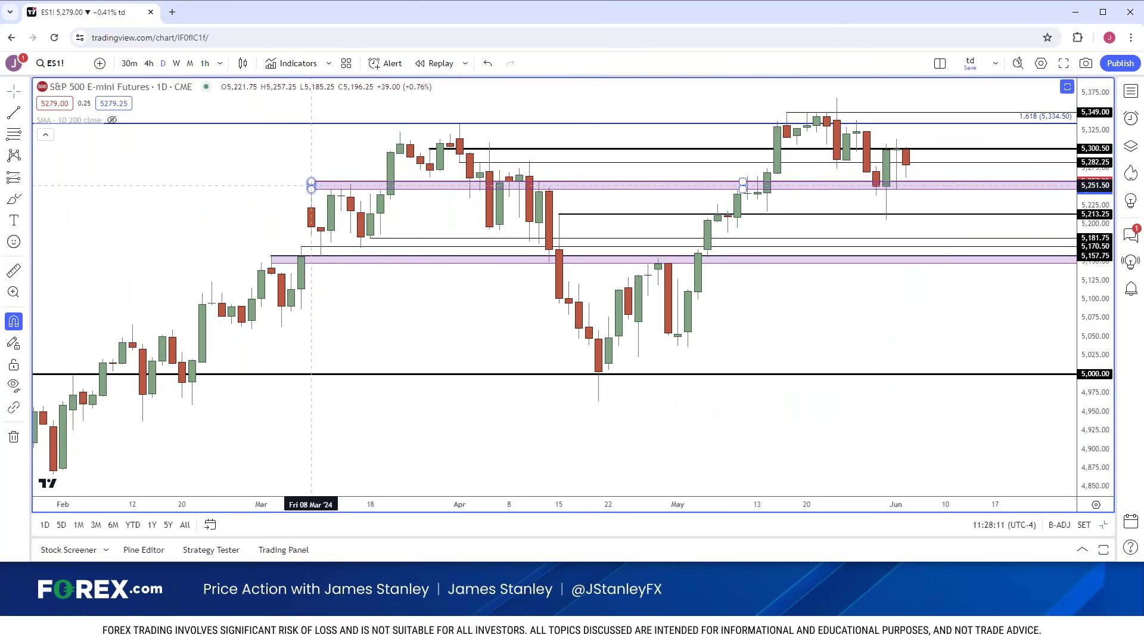
scroll(311, 186, "down", 1)
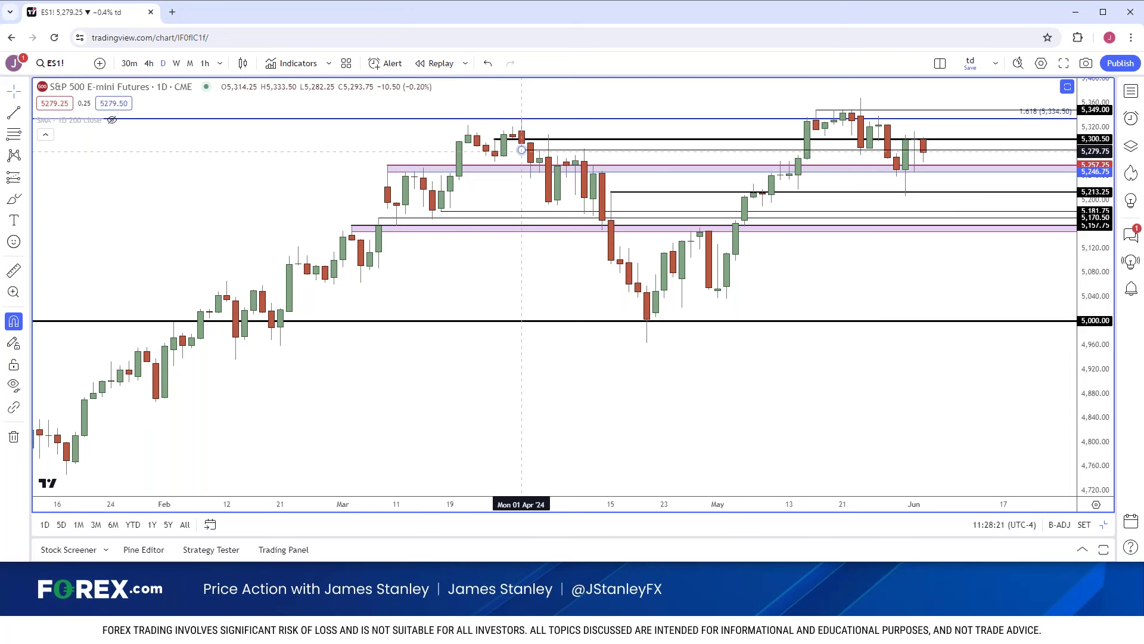
Switch the chart to NQ1! and examine its daily price action for comparison with ES1!
left_click(66, 69)
type("NQ")
key("Return")
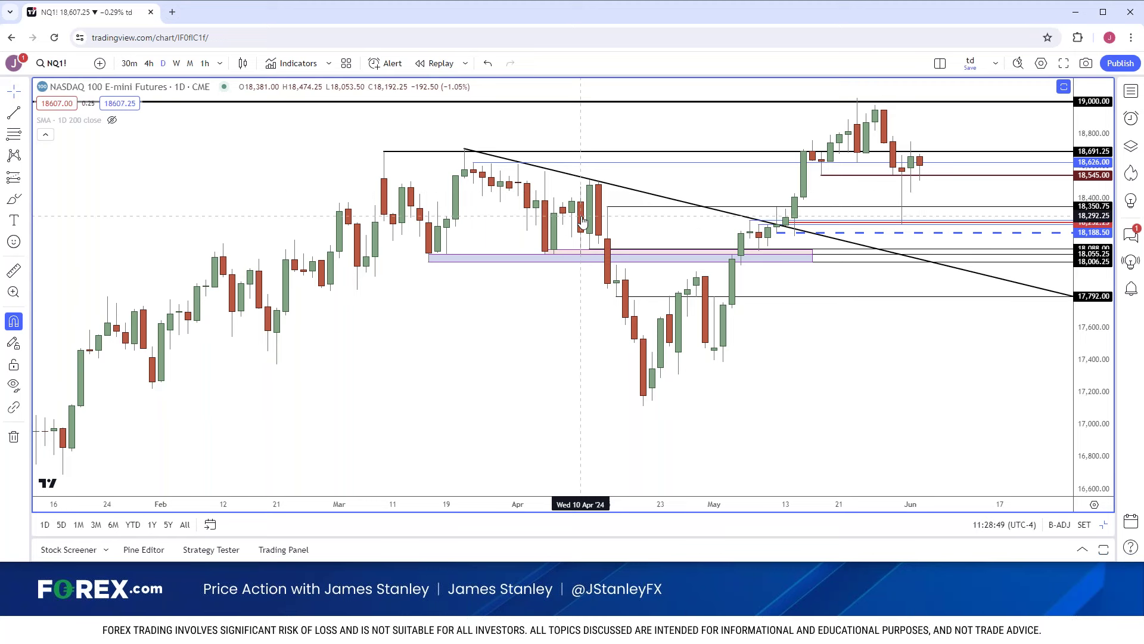
Return the chart to ES1! and examine the price swings from late April to early June on the 4-hour interval
left_click(66, 66)
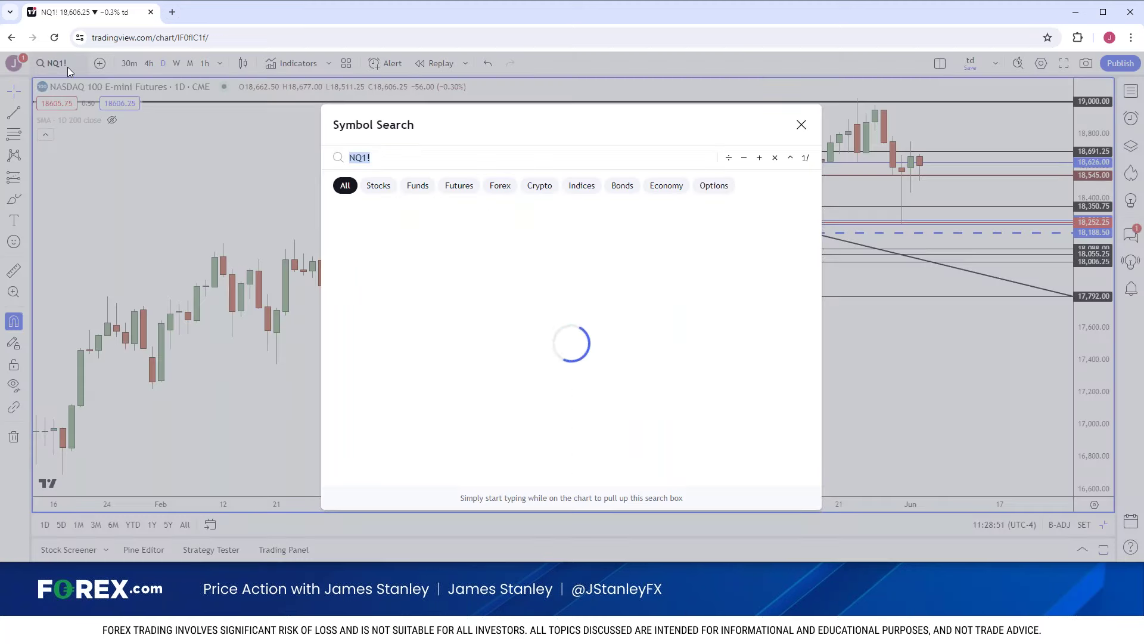
type("ESW")
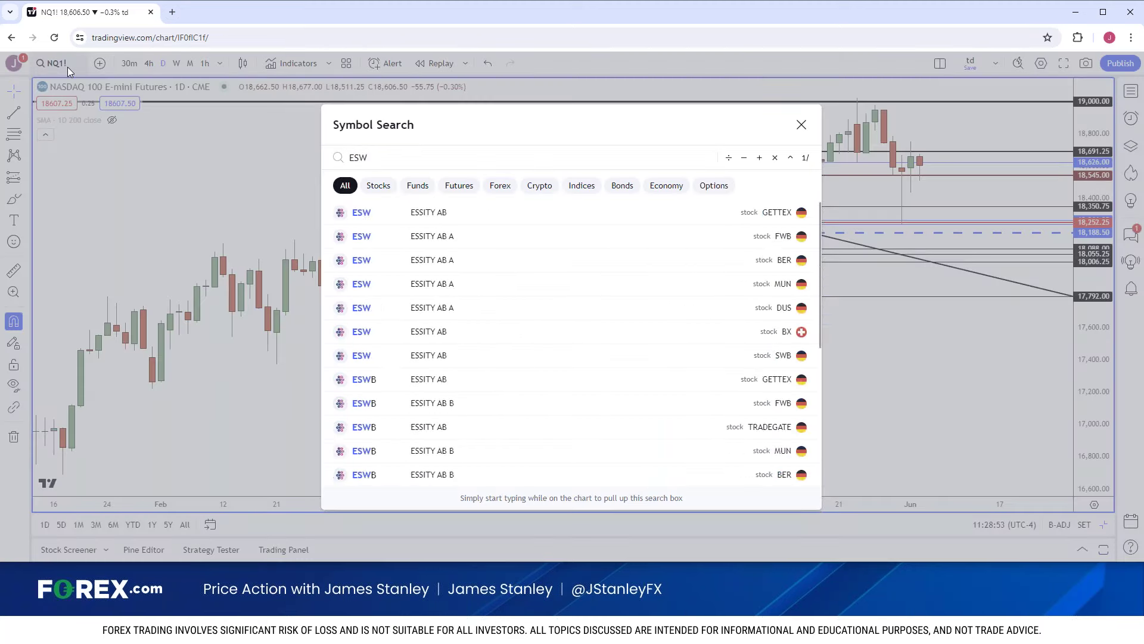
key("BackSpace")
key("Down")
key("Return")
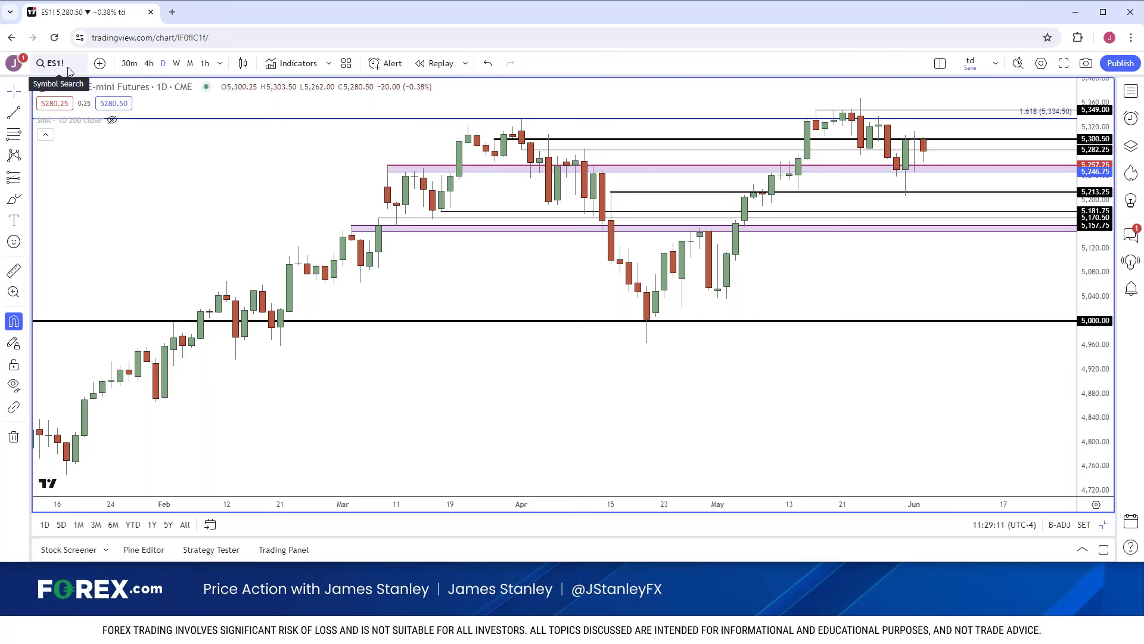
left_click(144, 64)
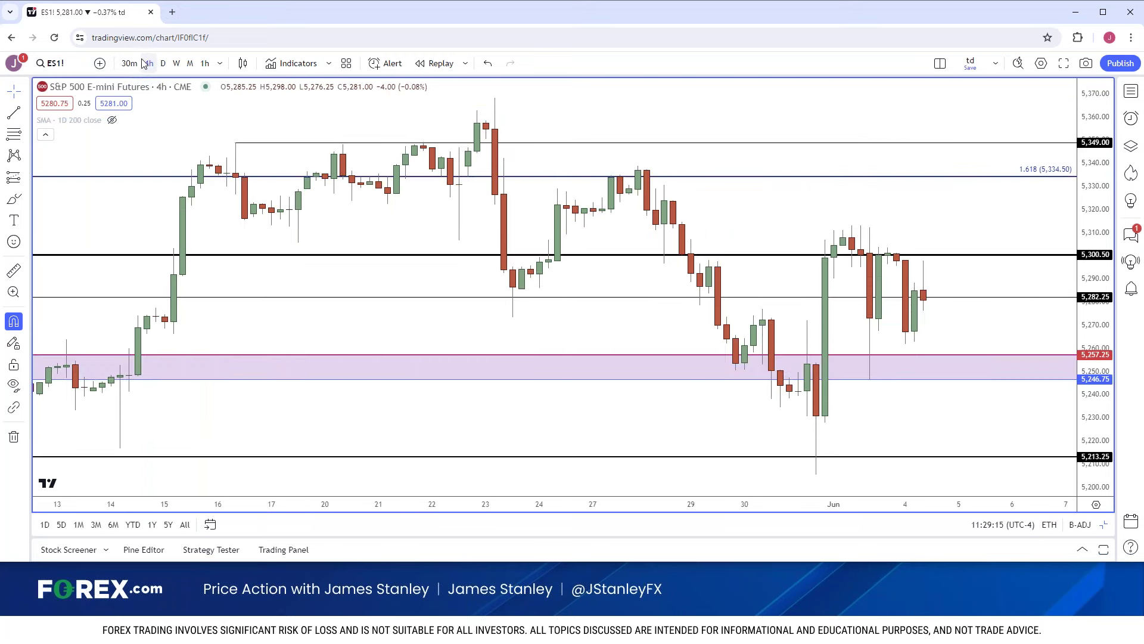
scroll(148, 115, "down", 2)
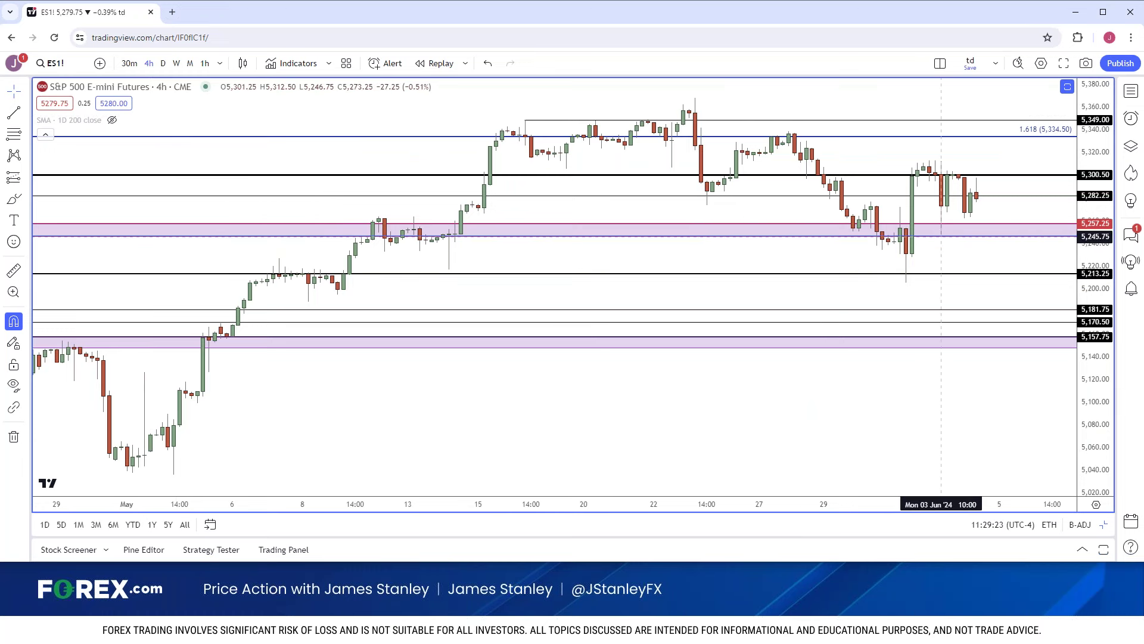
scroll(865, 263, "down", 1)
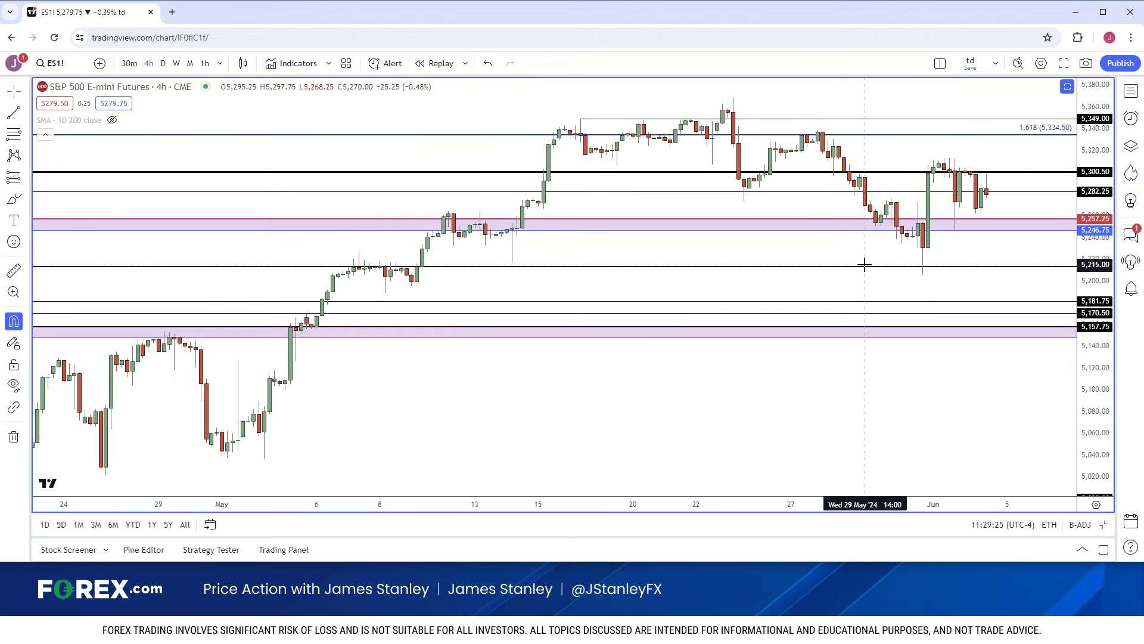
Return ES1! to the daily interval and examine the highs near 5,349.00 and the latest candle at 5,300.50
left_click(163, 63)
scroll(485, 286, "up", 5)
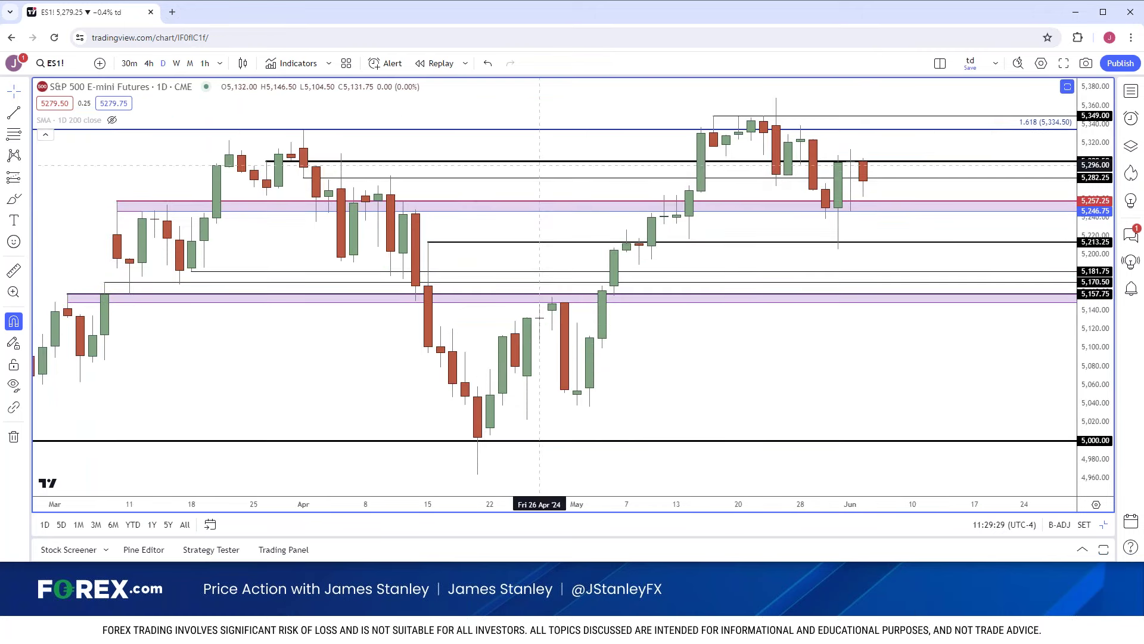
left_click(715, 116)
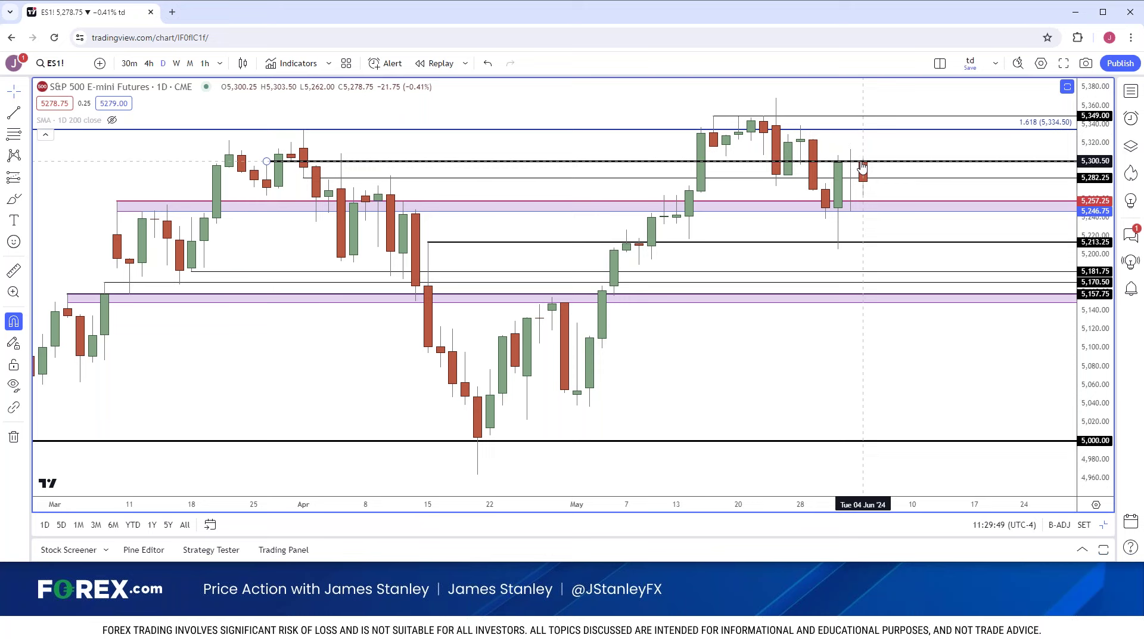
Draw a Fib Retracement over the body of the 31 May daily ES1! candle, from 5,299.25 to 5,250.50
scroll(846, 196, "up", 2)
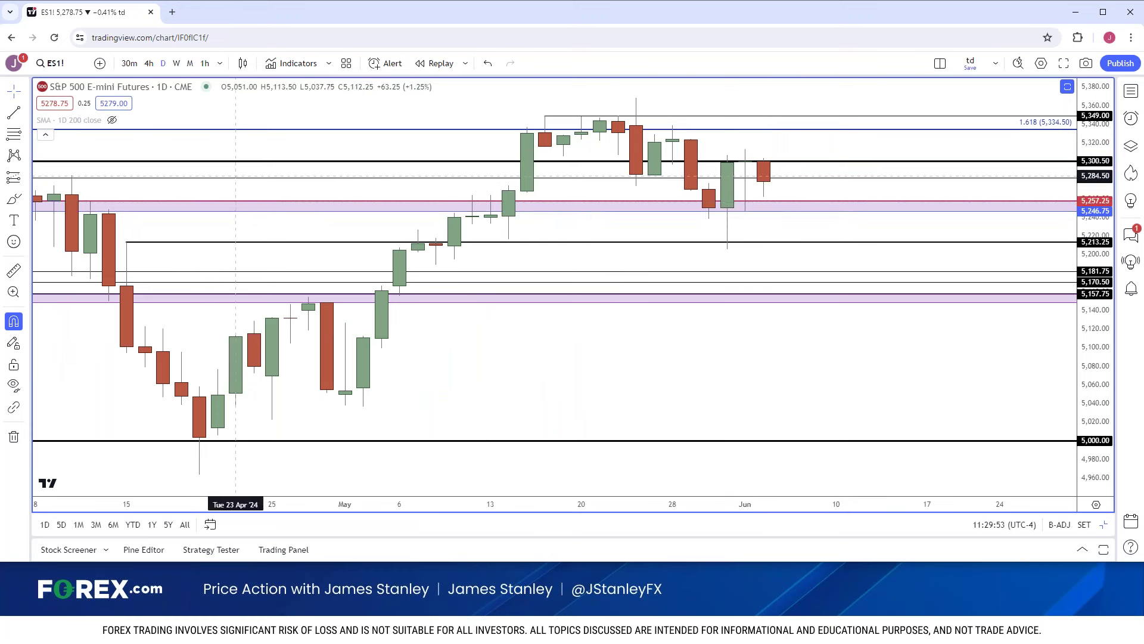
left_click(26, 134)
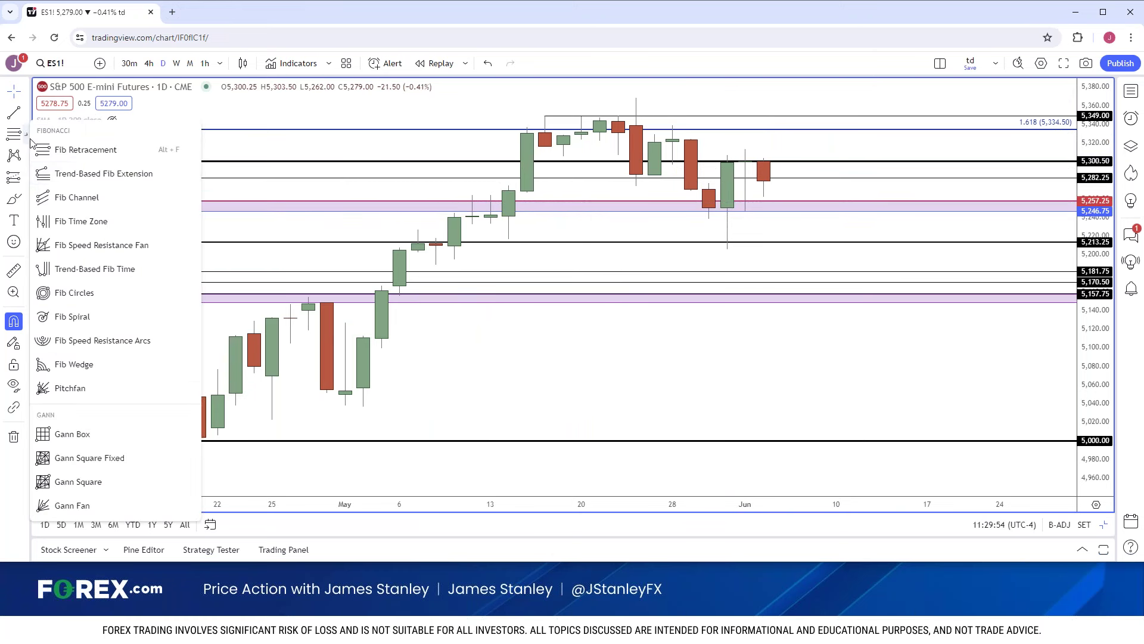
left_click(94, 156)
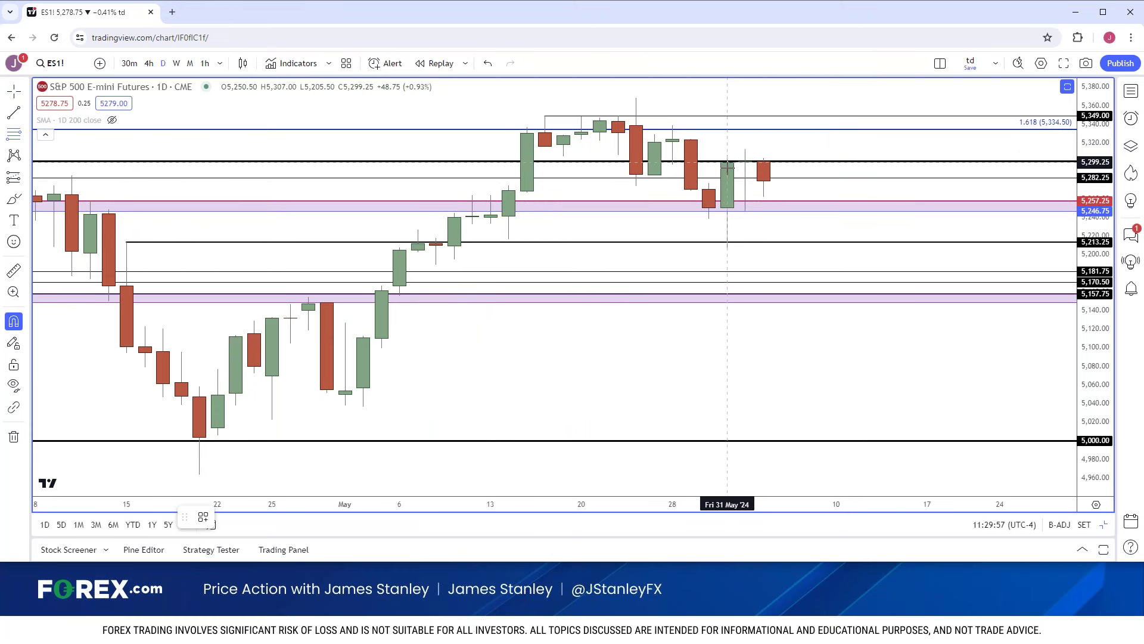
left_click_drag(727, 161, 727, 207)
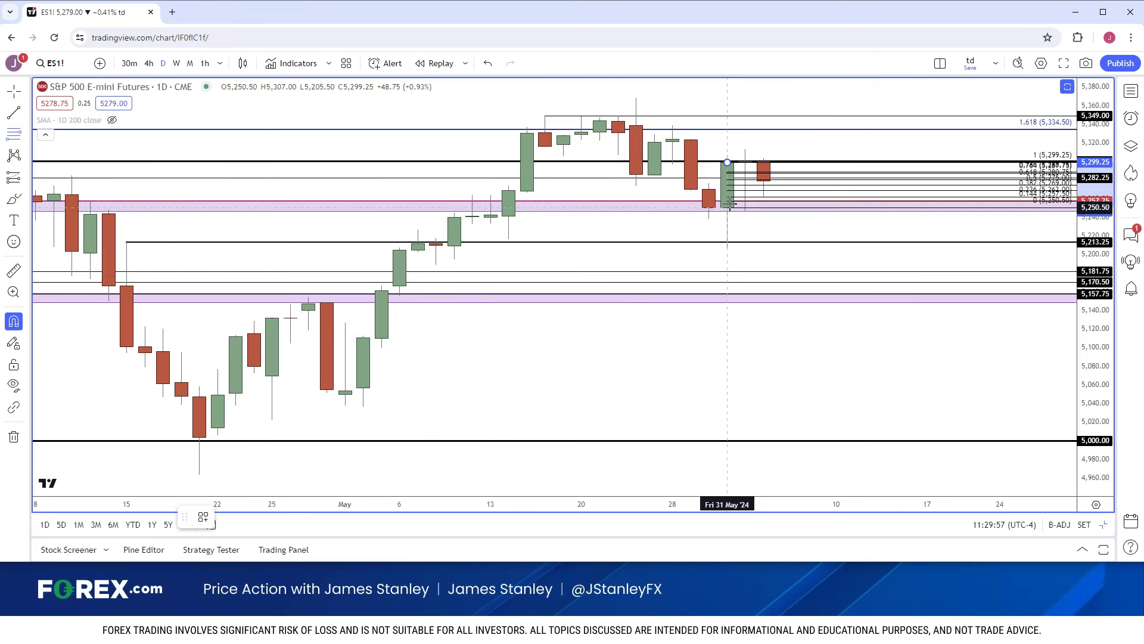
Hide the 0.144, 0.236, 0.382, 0.618, 0.764 and 0.786 levels of the new Fib Retracement, keeping 0, 0.5 and 1
double_click(798, 194)
scroll(572, 298, "down", 1)
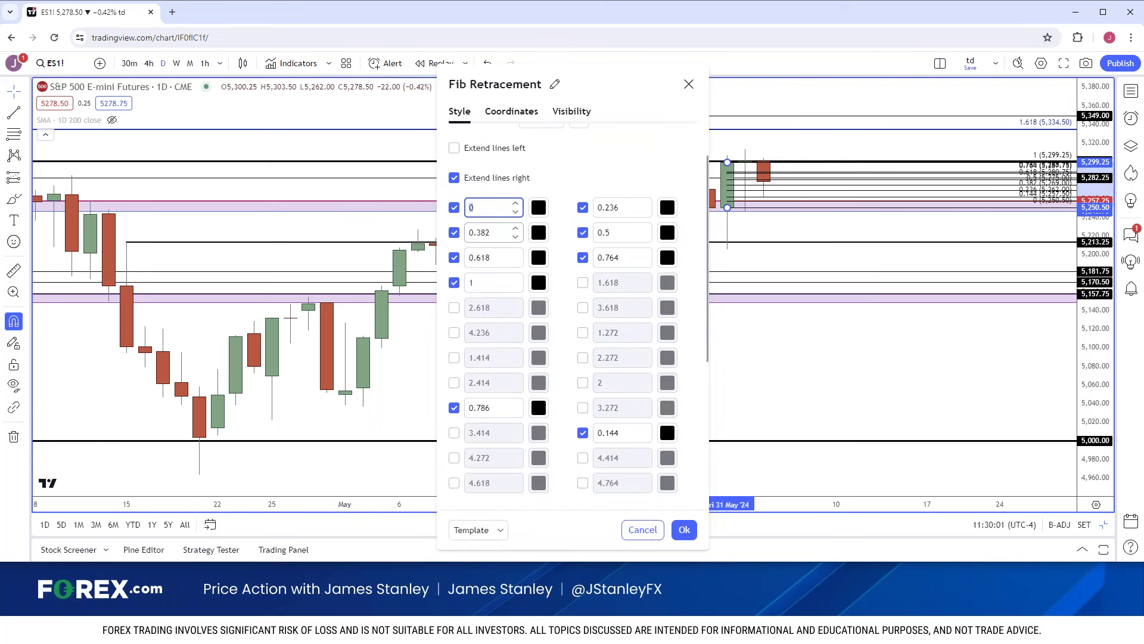
left_click(454, 258)
left_click(454, 232)
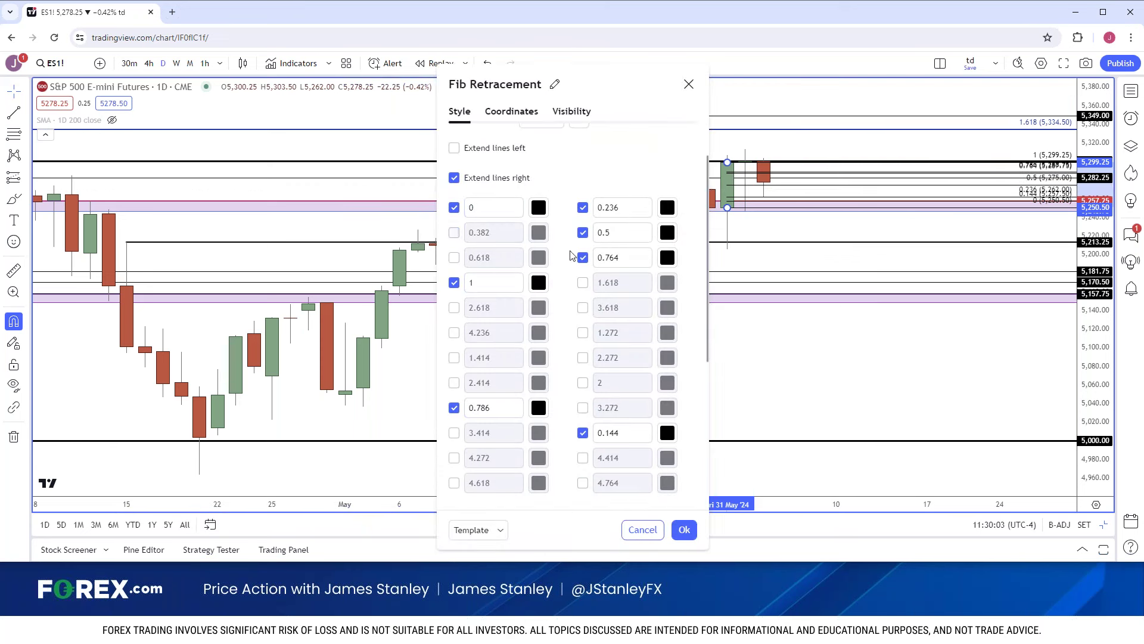
left_click(583, 258)
left_click(583, 208)
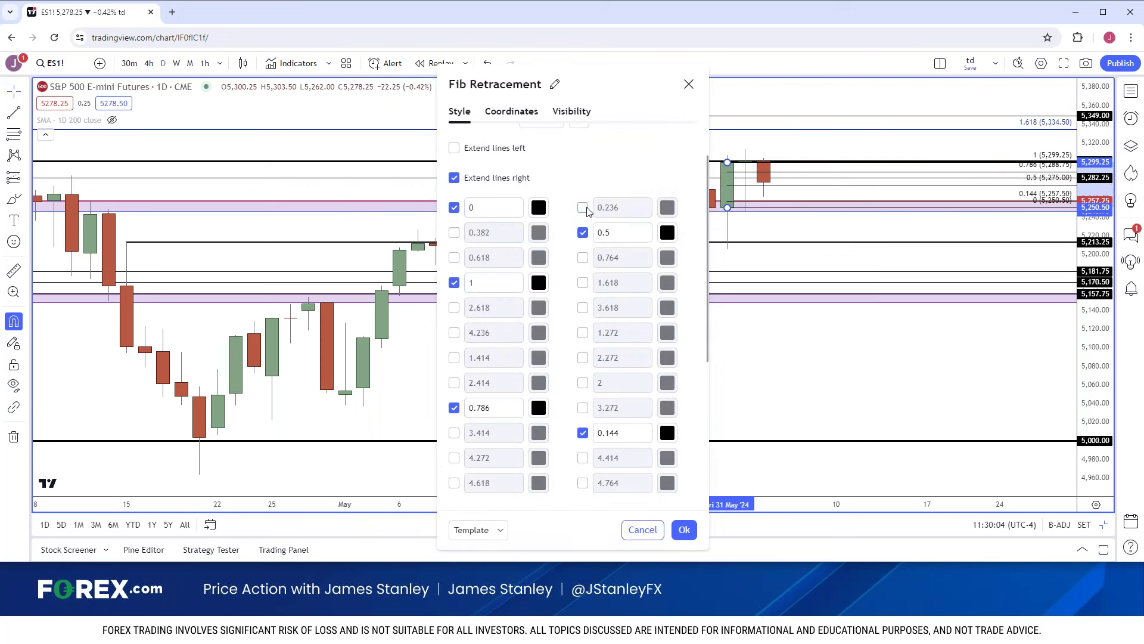
left_click(583, 433)
left_click(454, 408)
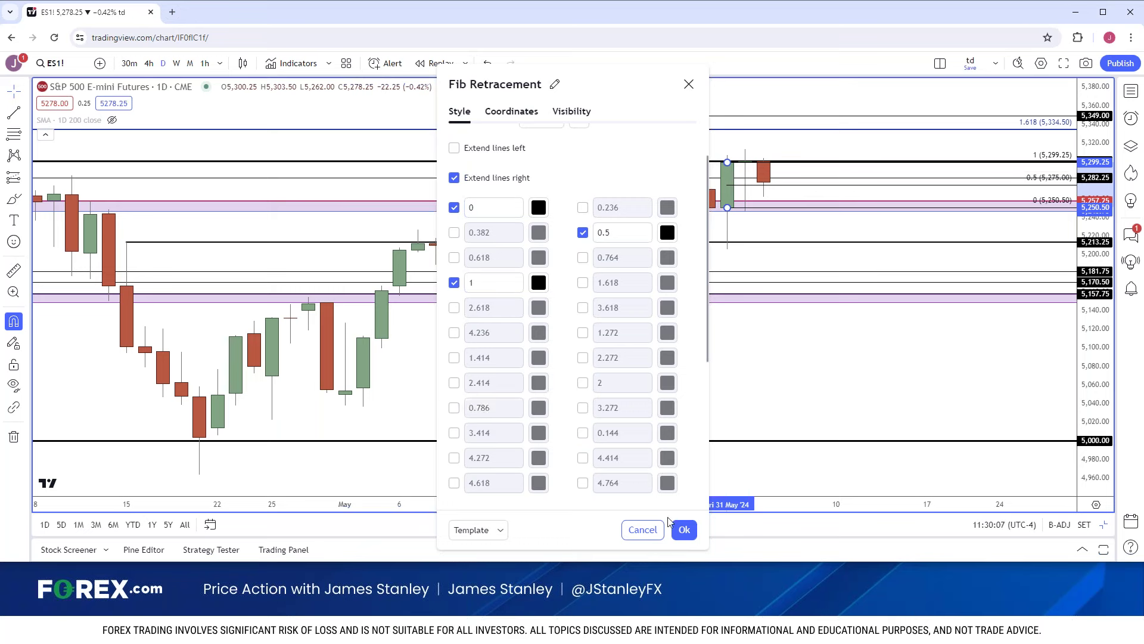
left_click(684, 529)
Examine the 4 June ES1! candle against the retracement's 0.5 level and the wider daily price structure
scroll(715, 384, "up", 3)
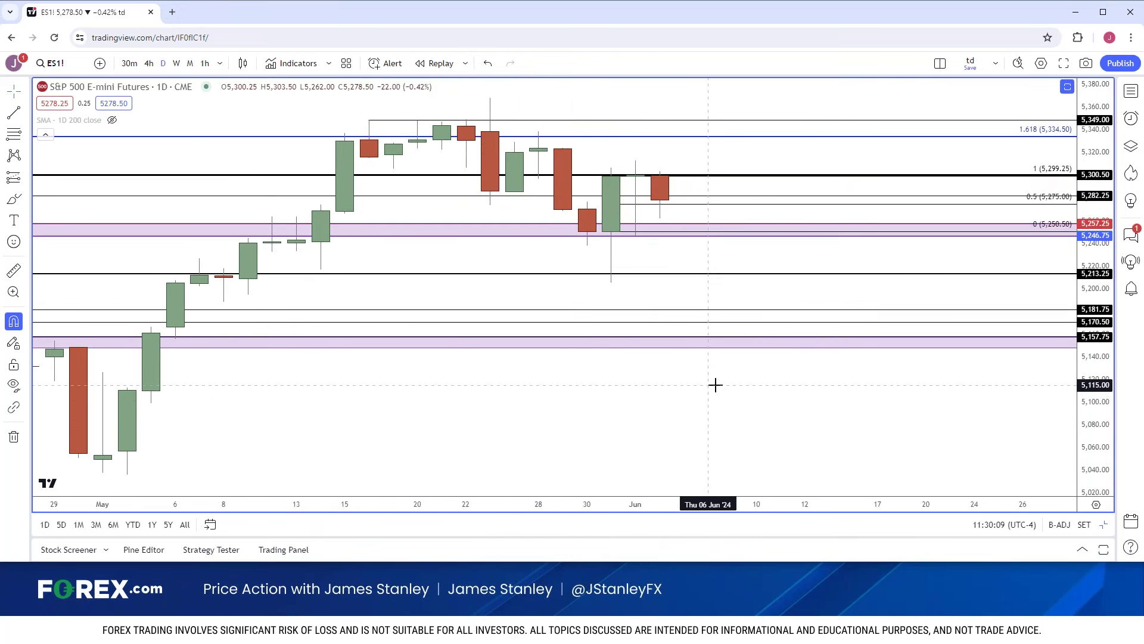
scroll(715, 384, "up", 1)
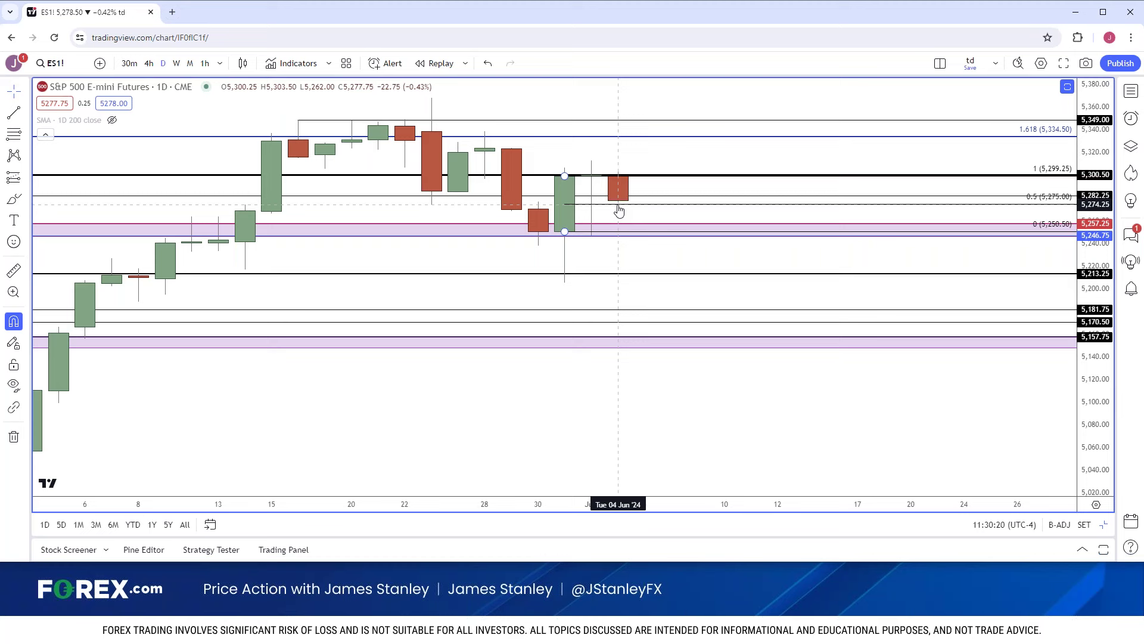
scroll(620, 205, "down", 3)
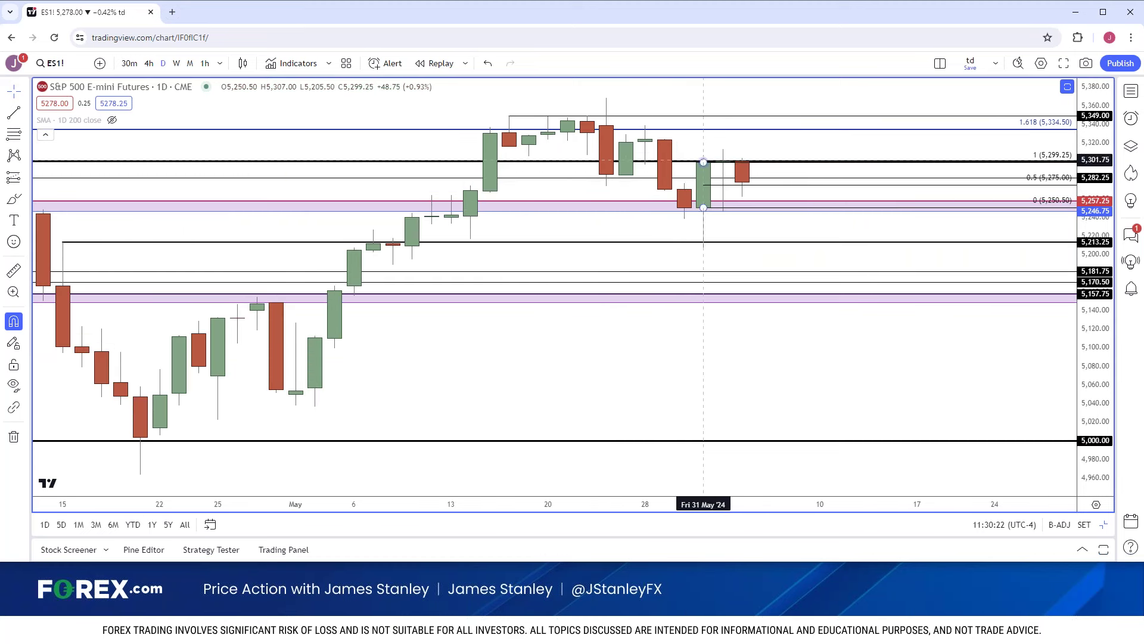
scroll(722, 155, "down", 5)
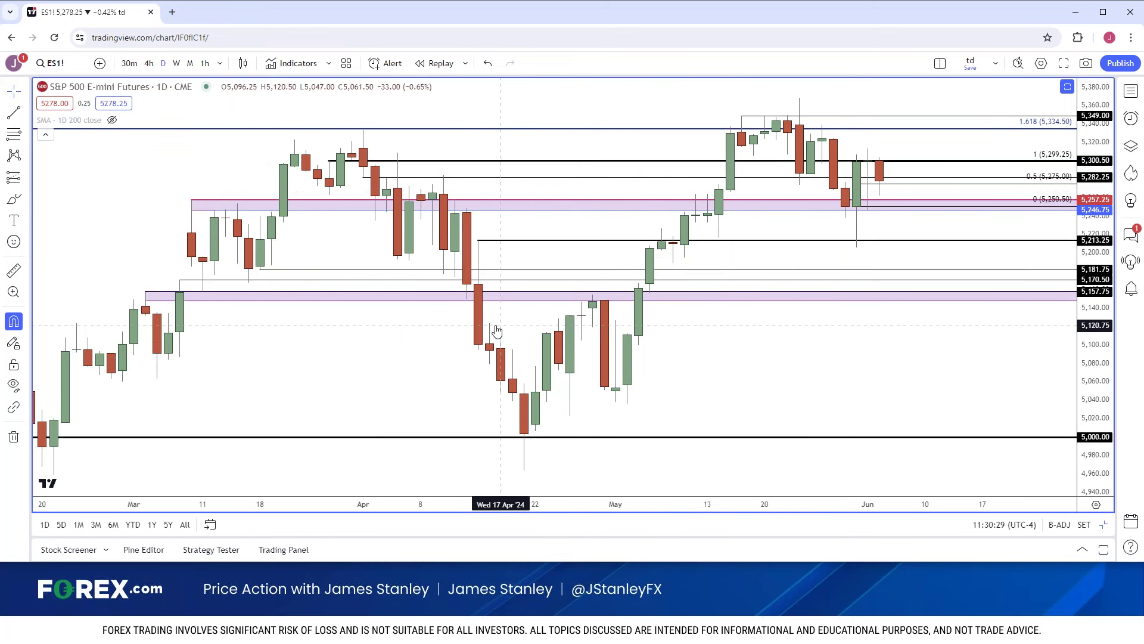
Switch the chart to NQ1! on the 4-hour interval and examine the recent candles around the 18,545.00 level
left_click(69, 64)
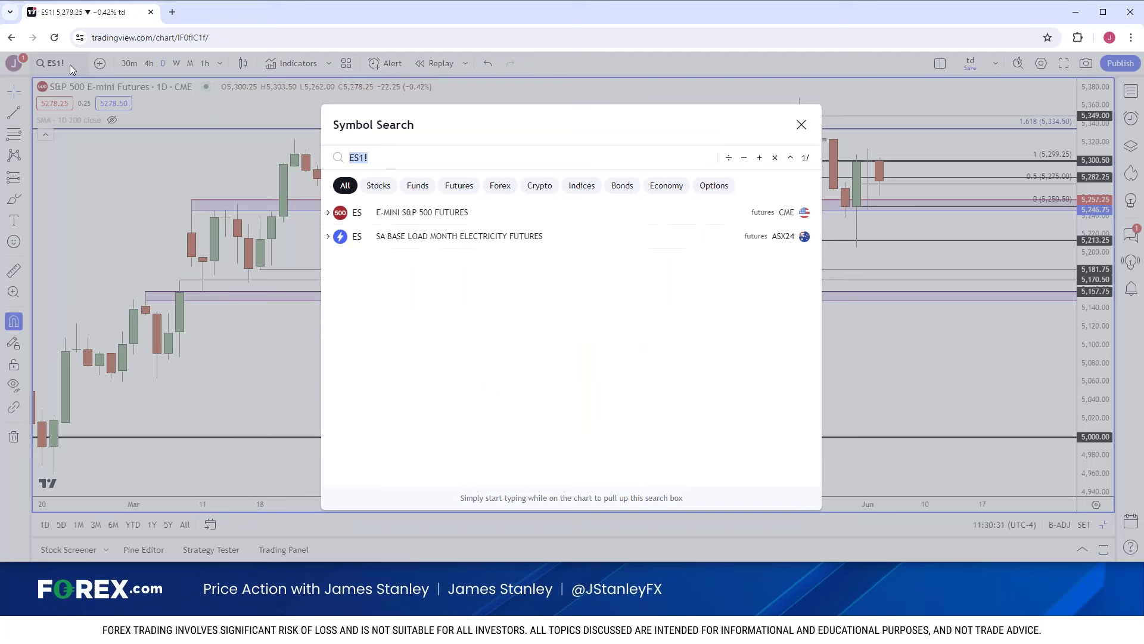
type("NQ")
key("Down")
key("Return")
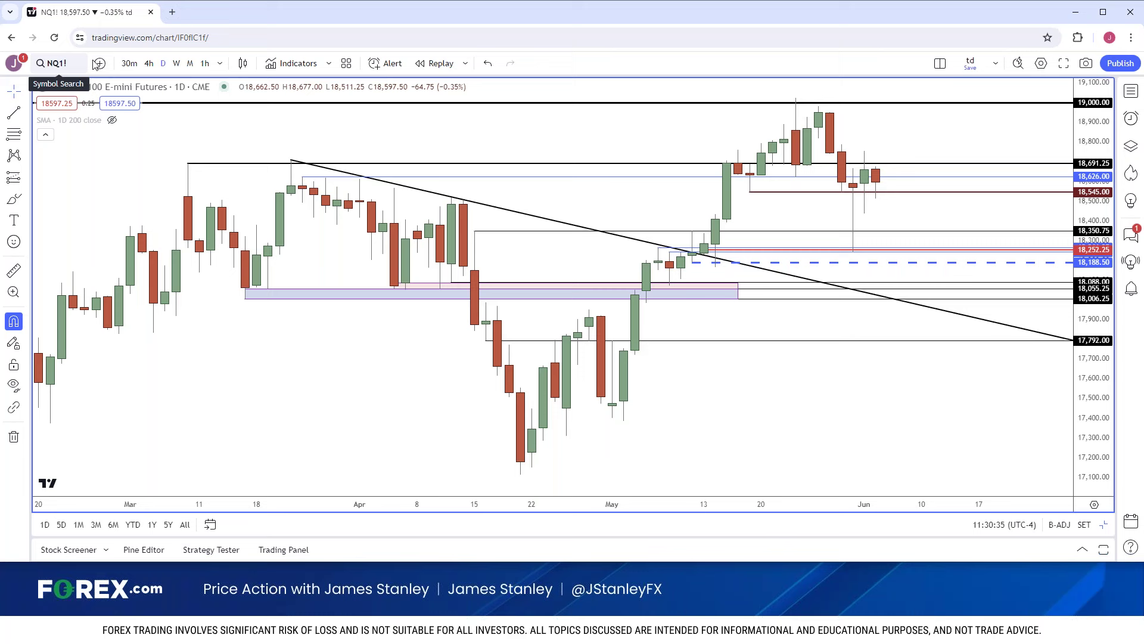
left_click(153, 63)
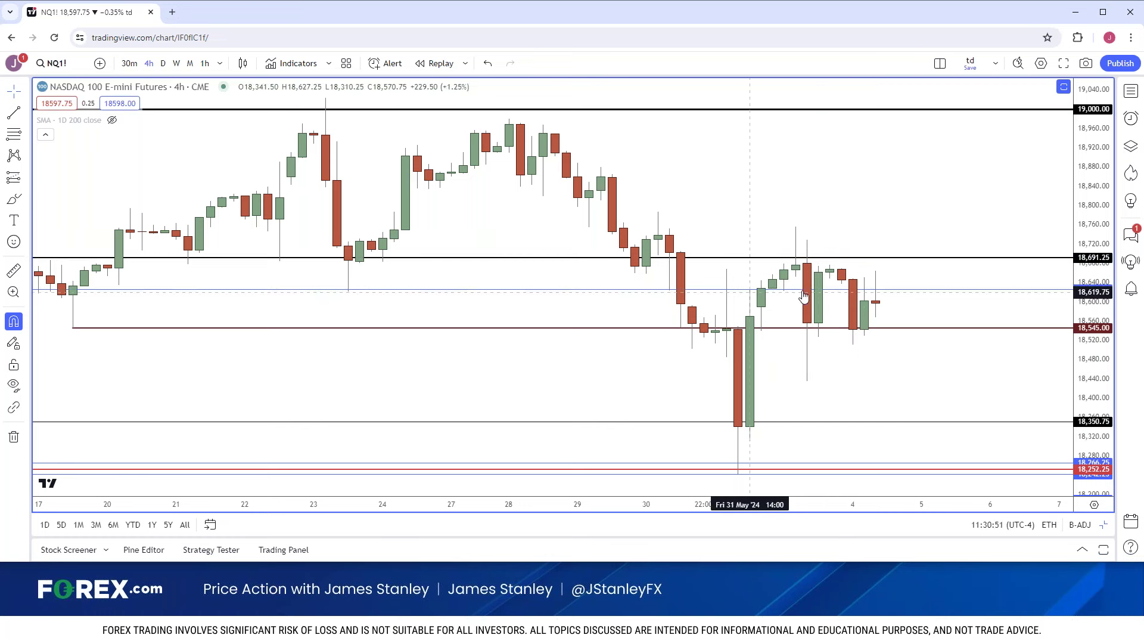
left_click(880, 327)
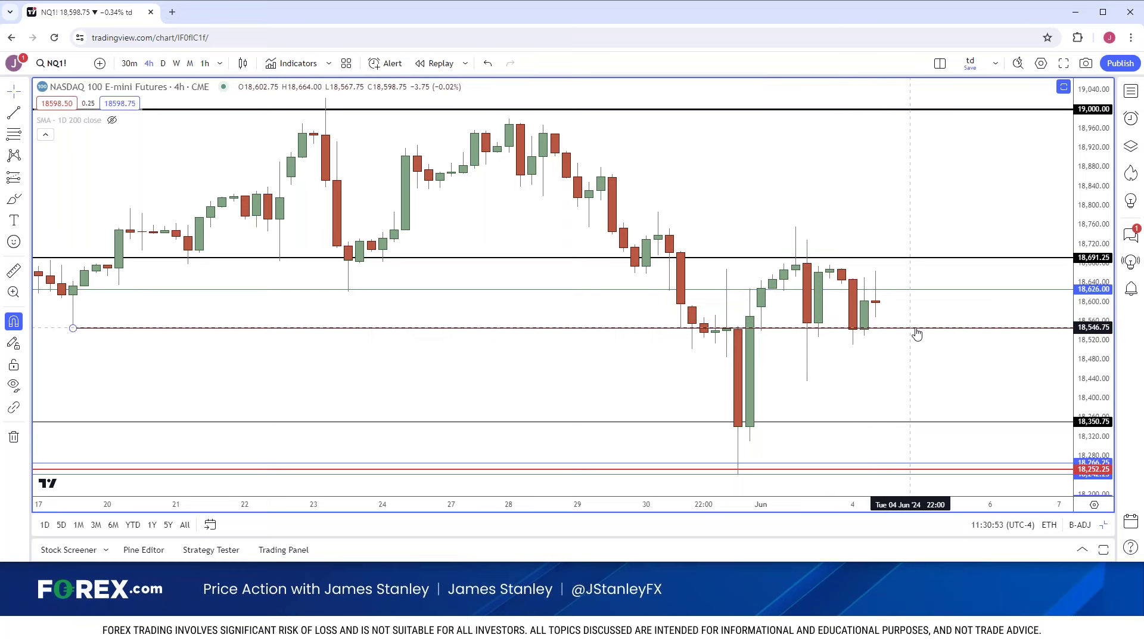
Examine the 31 May NQ1! low near 18,252.25 in the wider 4-hour view, and return to the daily interval
scroll(917, 334, "down", 5)
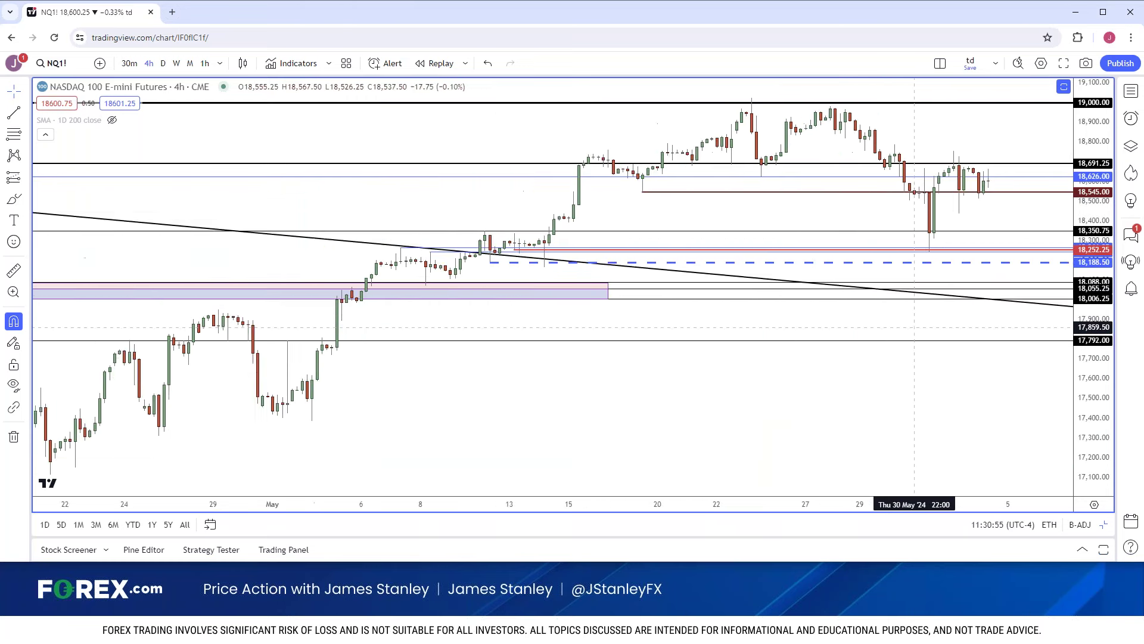
scroll(914, 327, "down", 2)
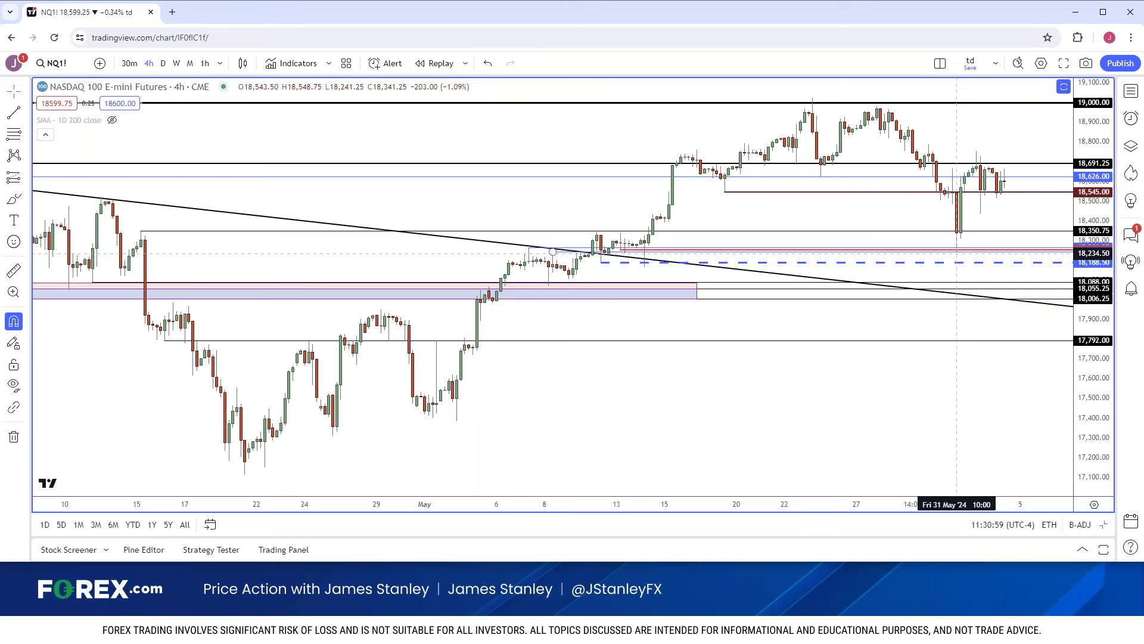
left_click(162, 63)
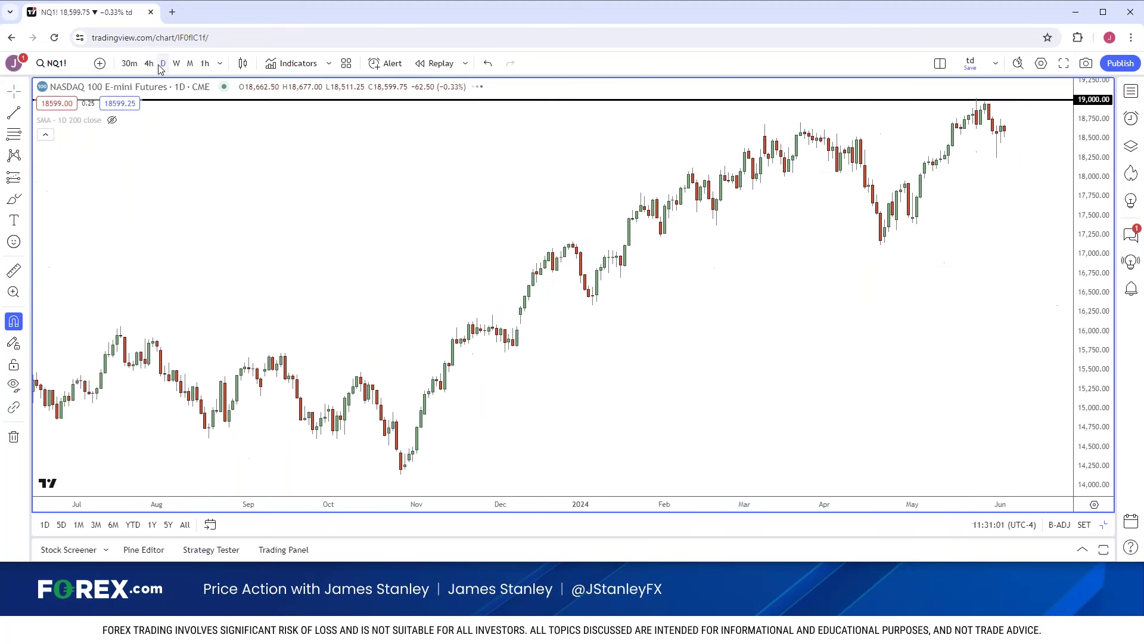
scroll(297, 239, "up", 5)
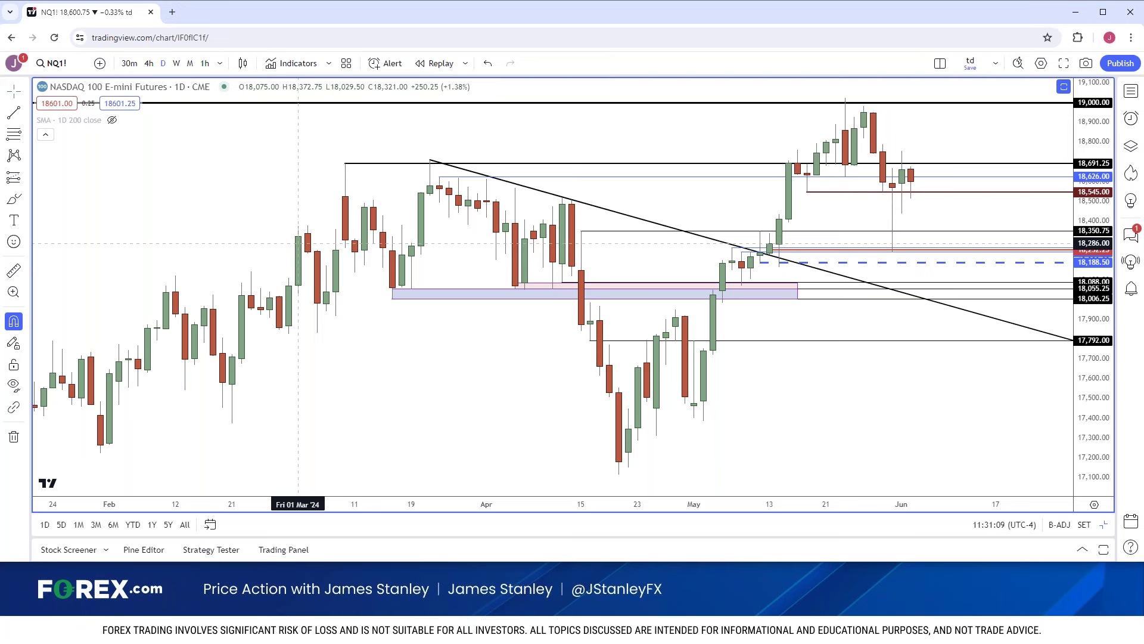
Switch the chart to the TVC DXY index and examine the latest daily candles at the light-blue zone between 103.915 and 104.080
left_click(78, 71)
type("TVC:DXY")
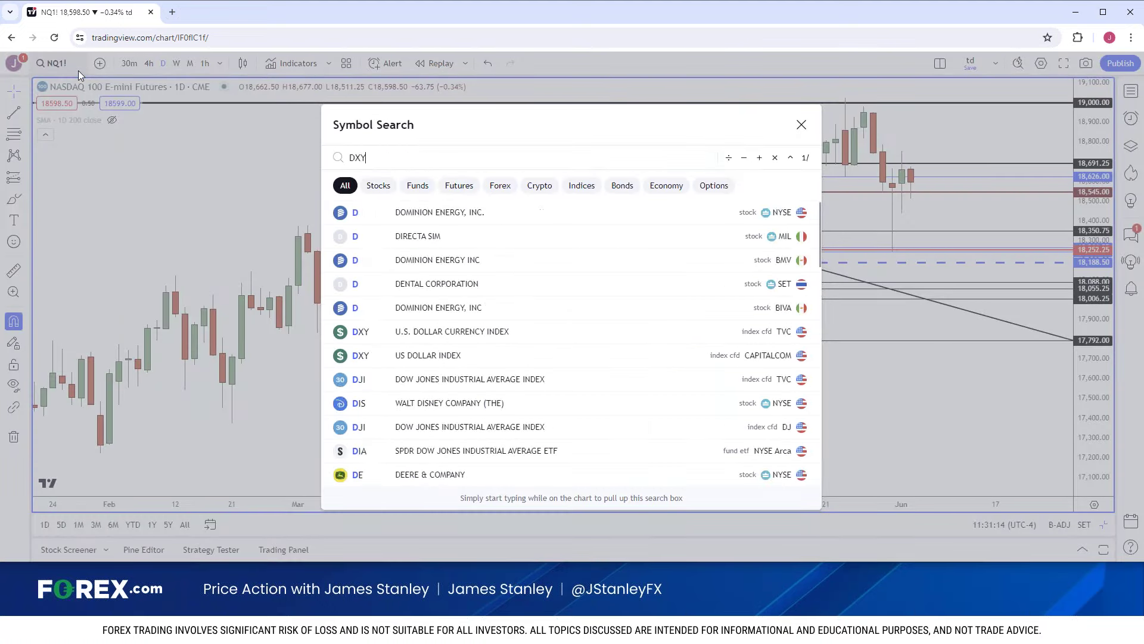
key("Return")
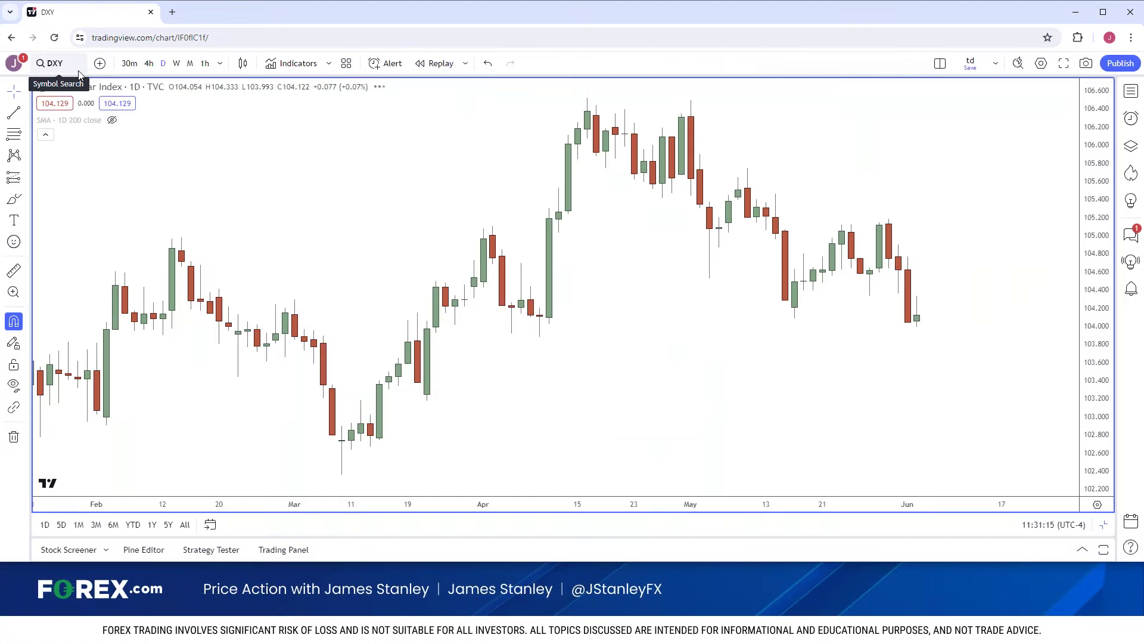
scroll(266, 154, "down", 2)
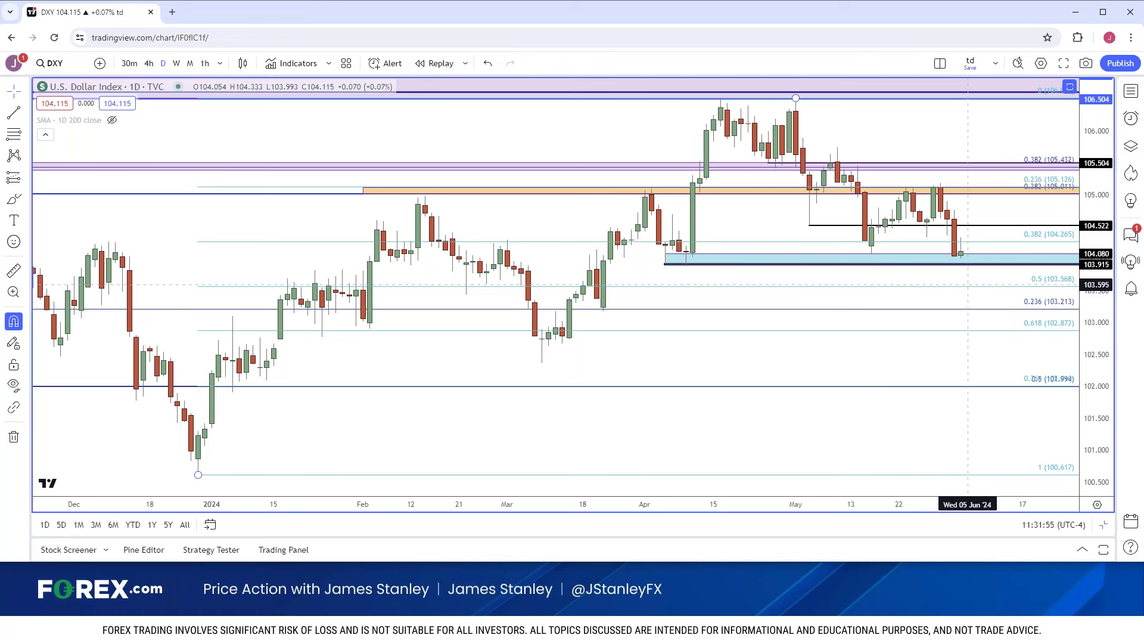
Switch the chart to the FOREX.com GBPUSD symbol and keep it as a single full-size daily chart
left_click(74, 66)
type("GBPUSD")
key("Down")
key("Down")
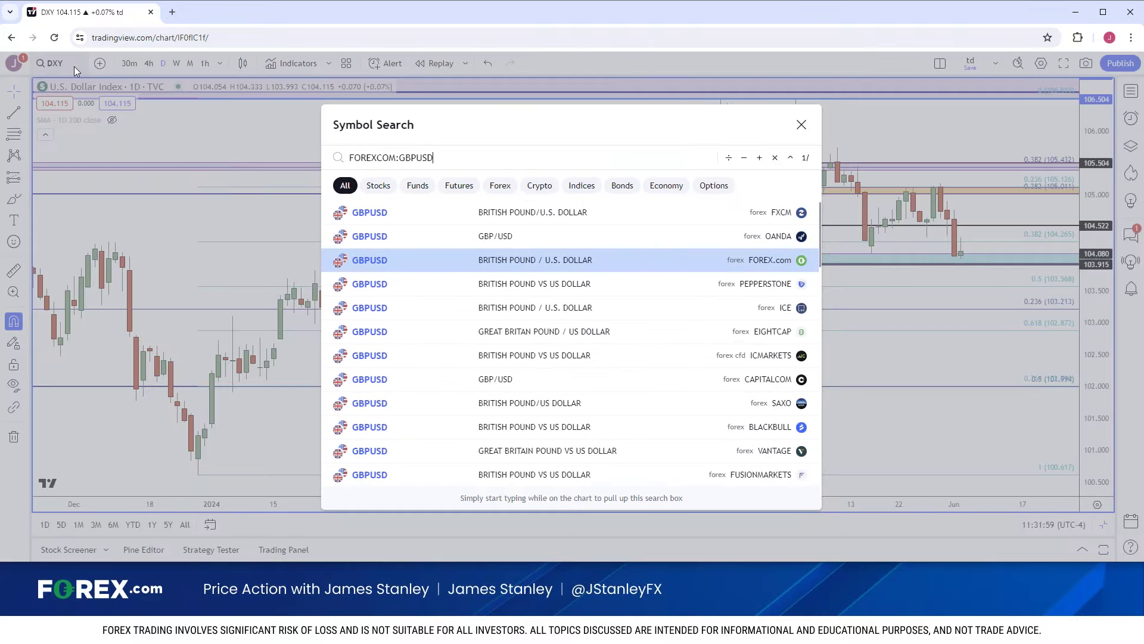
key("Return")
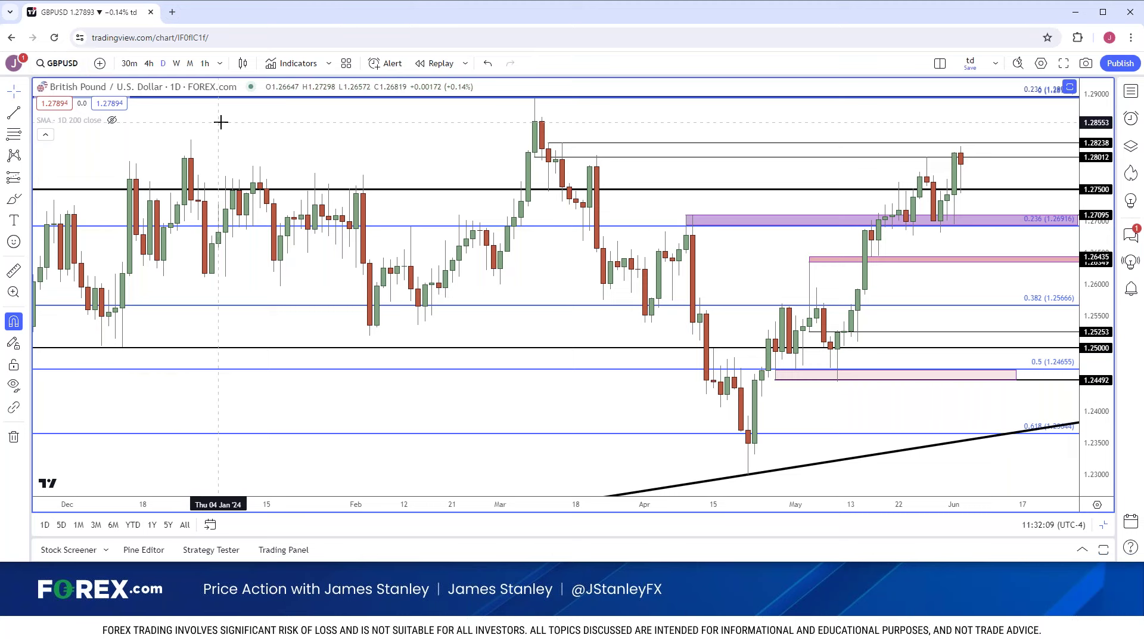
scroll(220, 121, "up", 2)
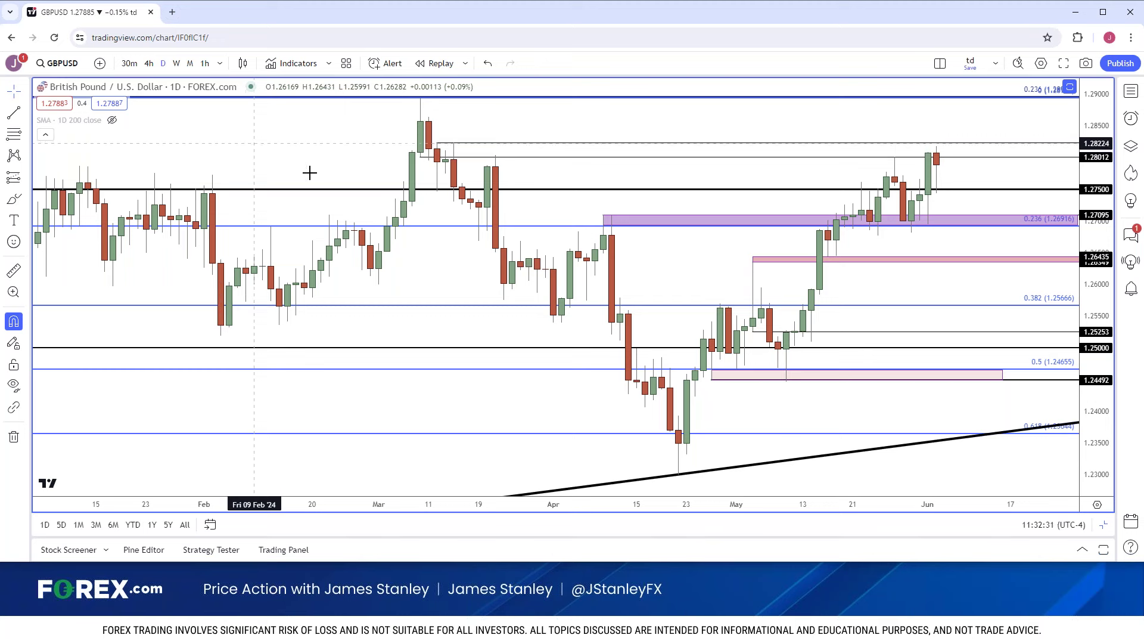
key("alt+shift+2")
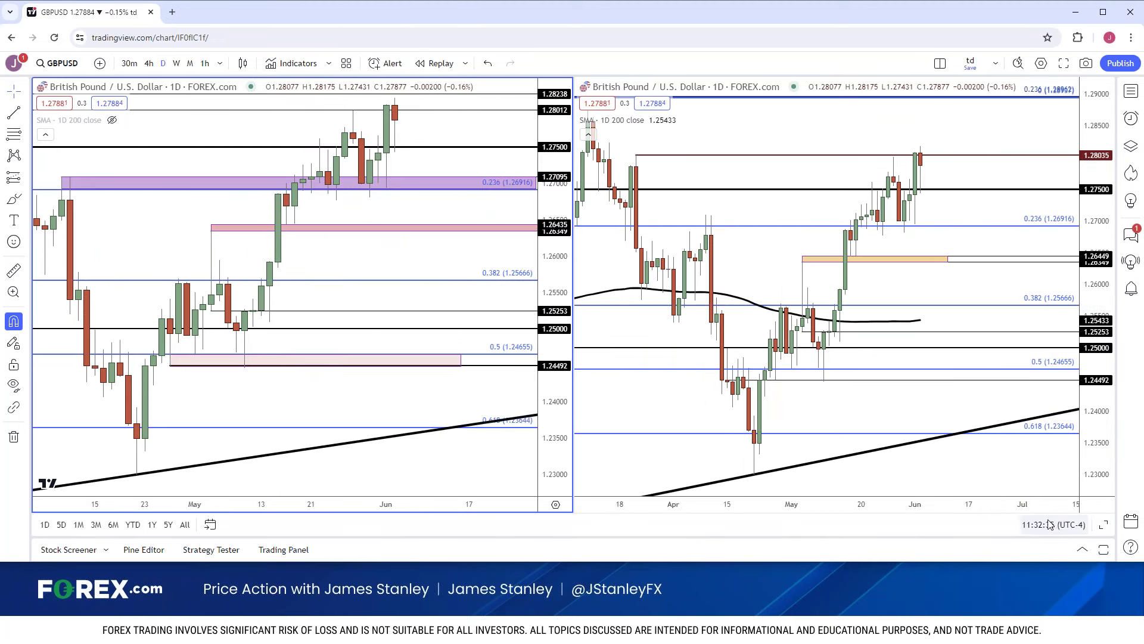
left_click(1103, 525)
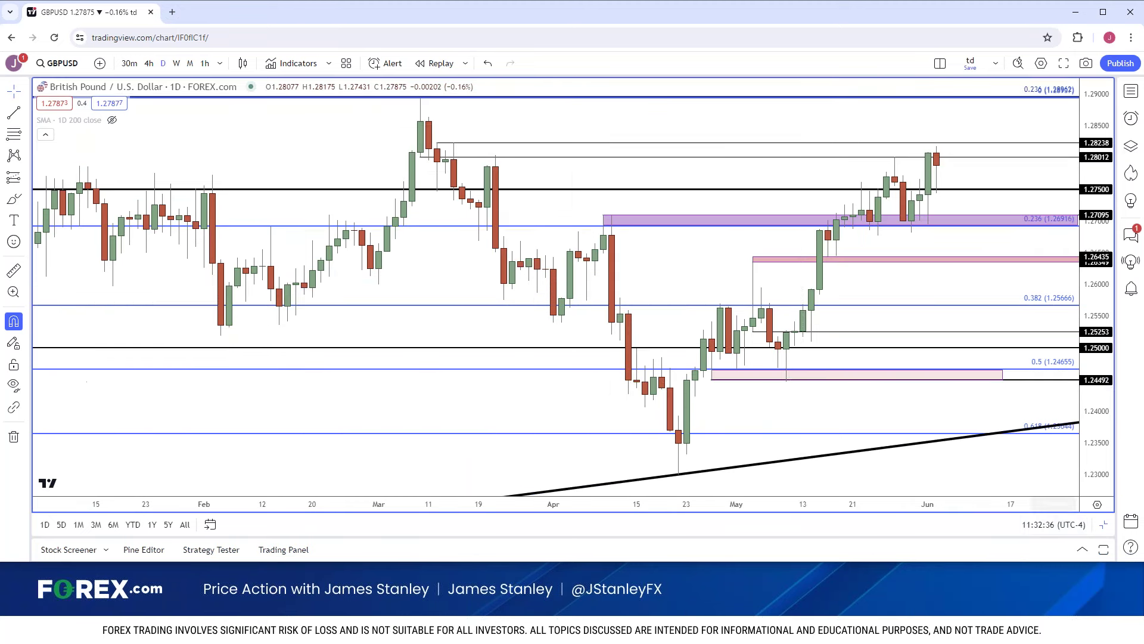
Examine the 9 May GBPUSD low at the light-pink zone above 1.24492 and the May candles at the purple zone near 1.27095
left_click(787, 374)
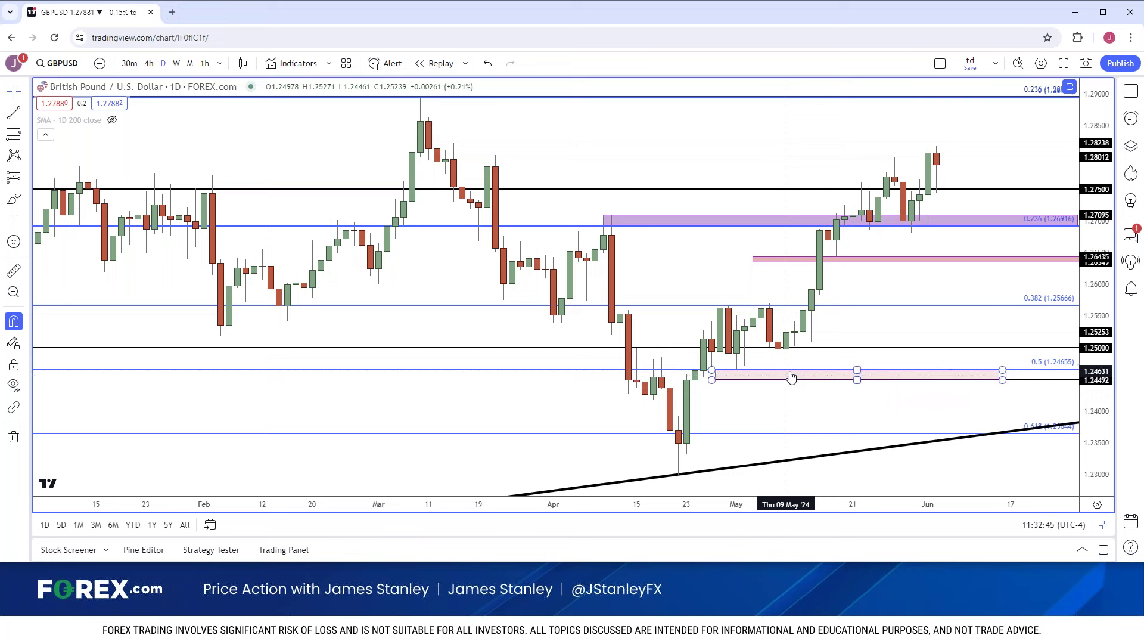
left_click(788, 365)
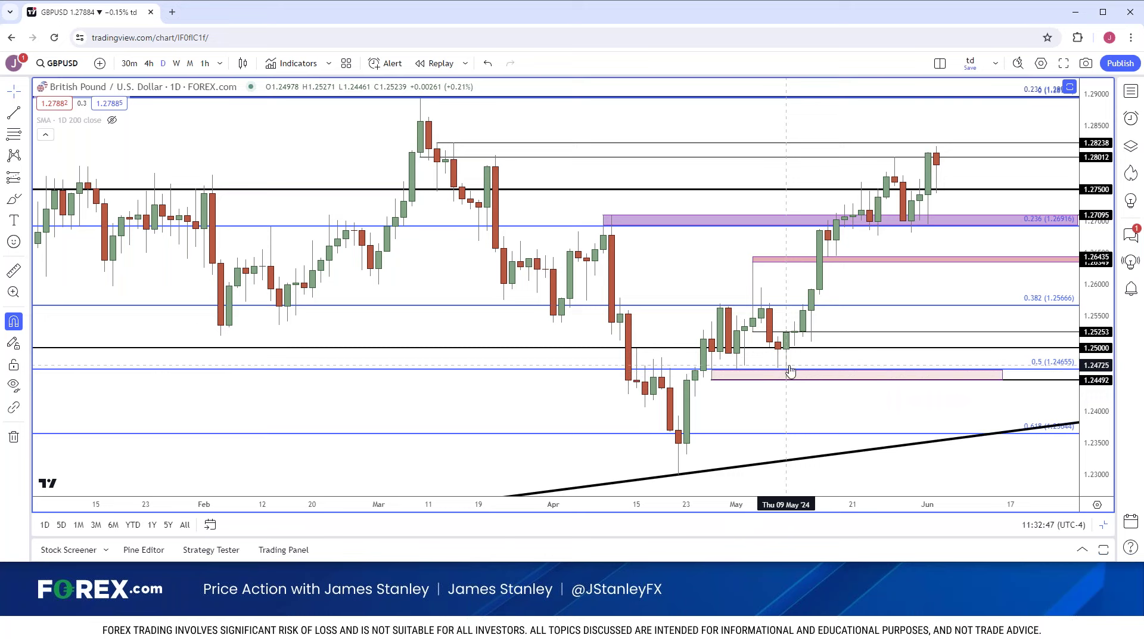
scroll(781, 369, "up", 3)
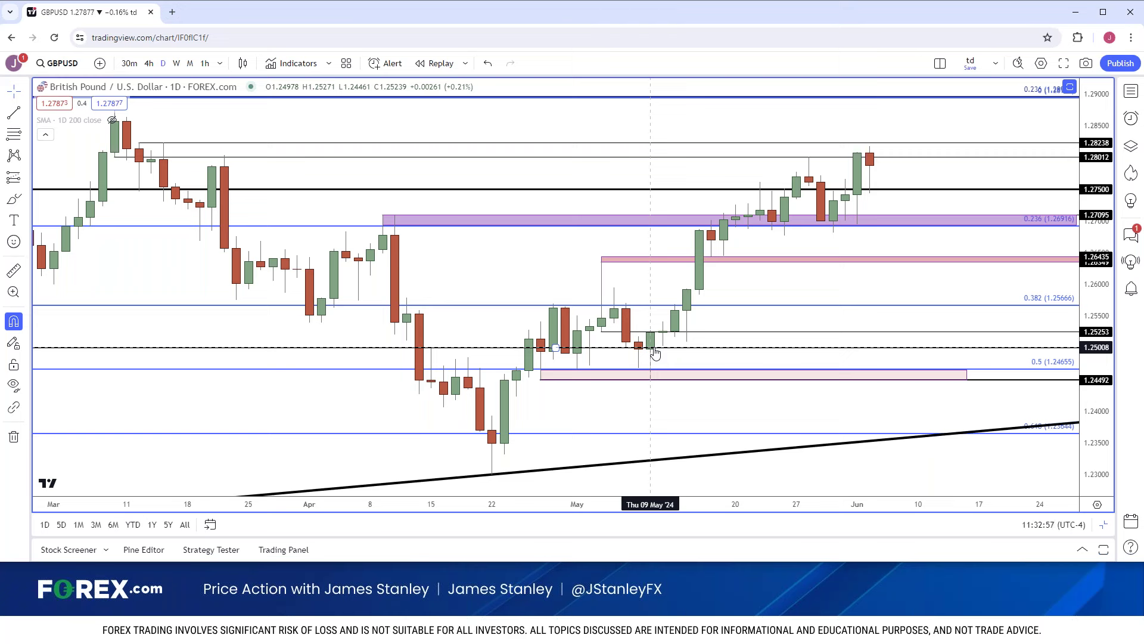
left_click(651, 376)
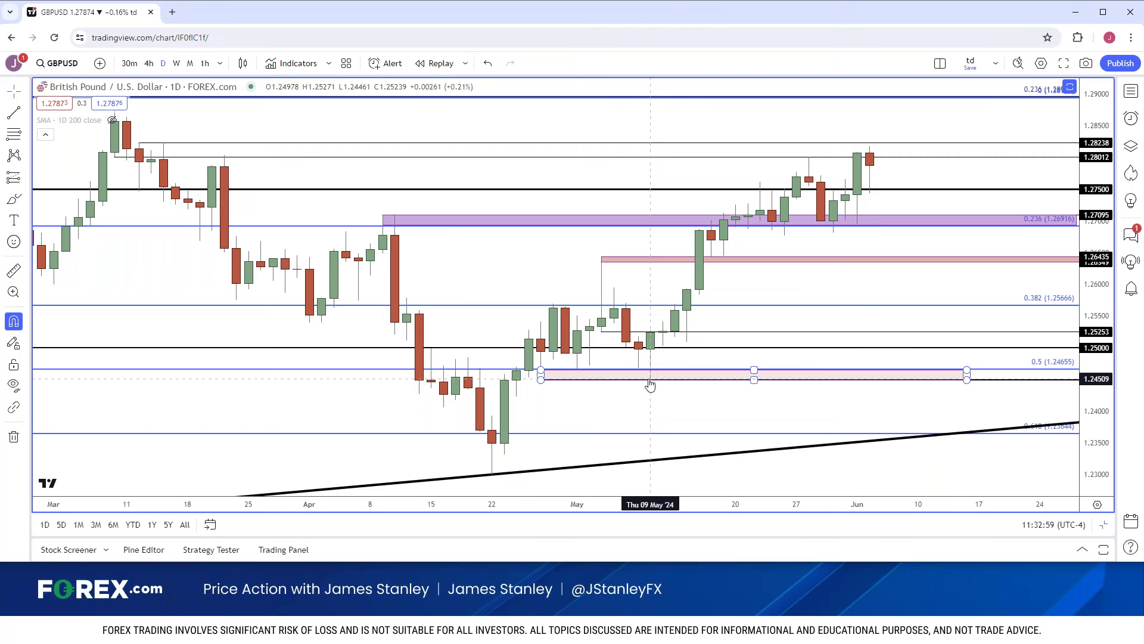
left_click(649, 361)
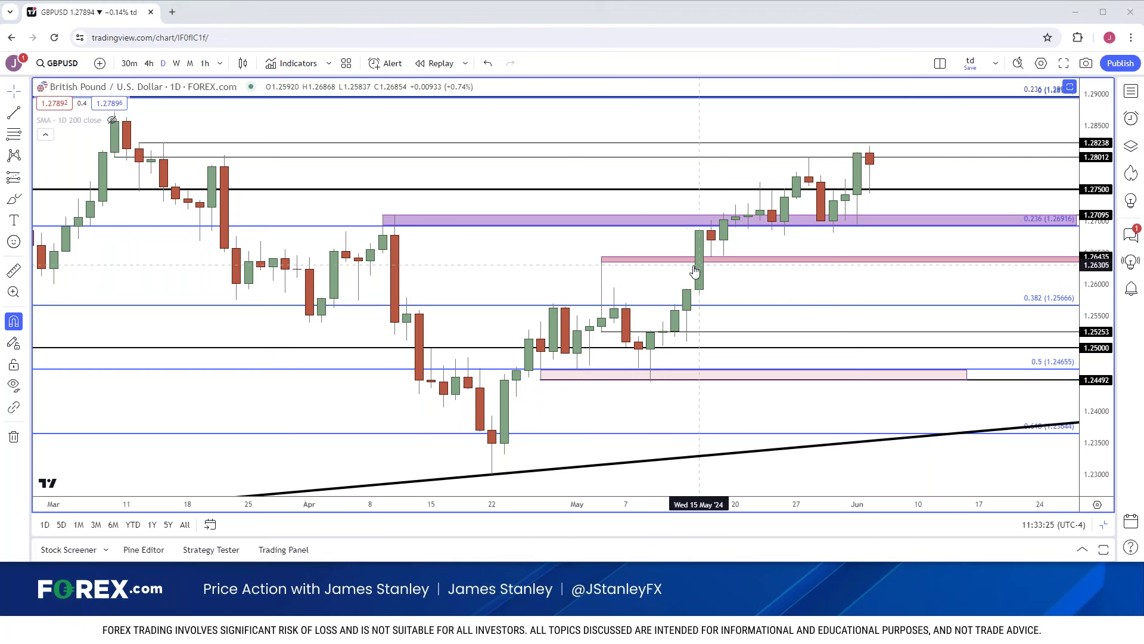
left_click(729, 222)
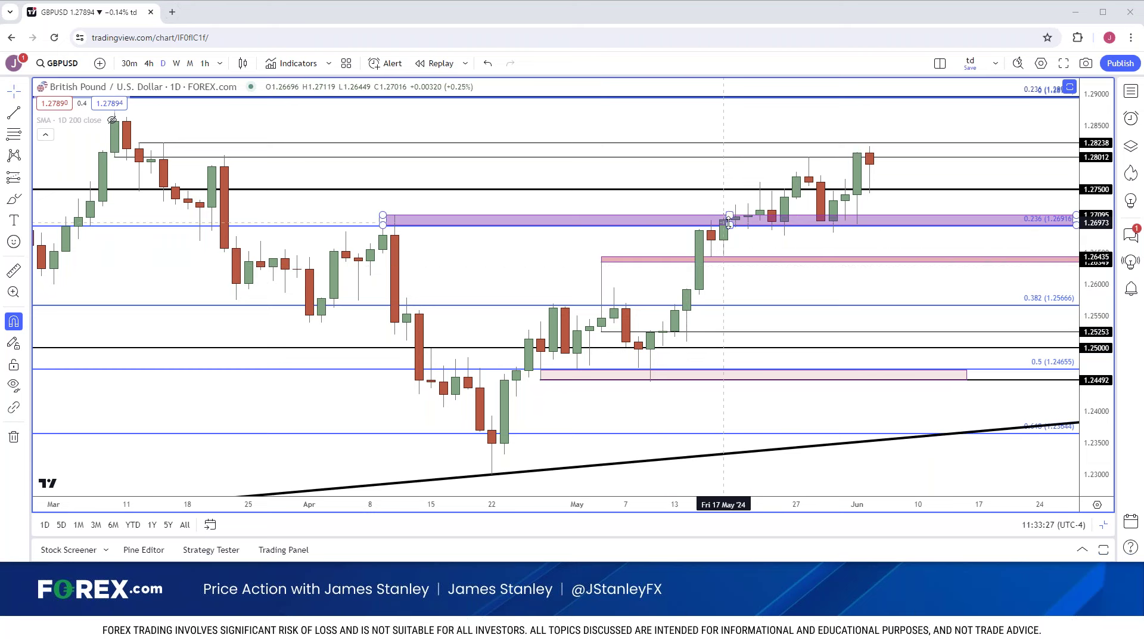
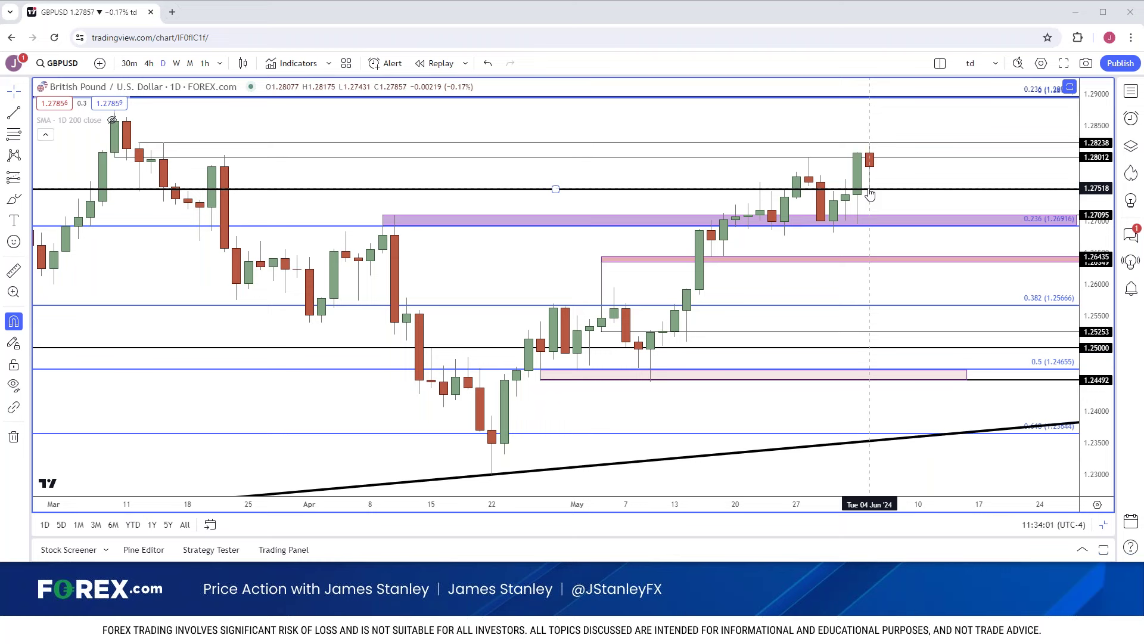
Examine the long-term GBPUSD price structure and retracement levels on the weekly and monthly intervals
scroll(870, 194, "down", 5)
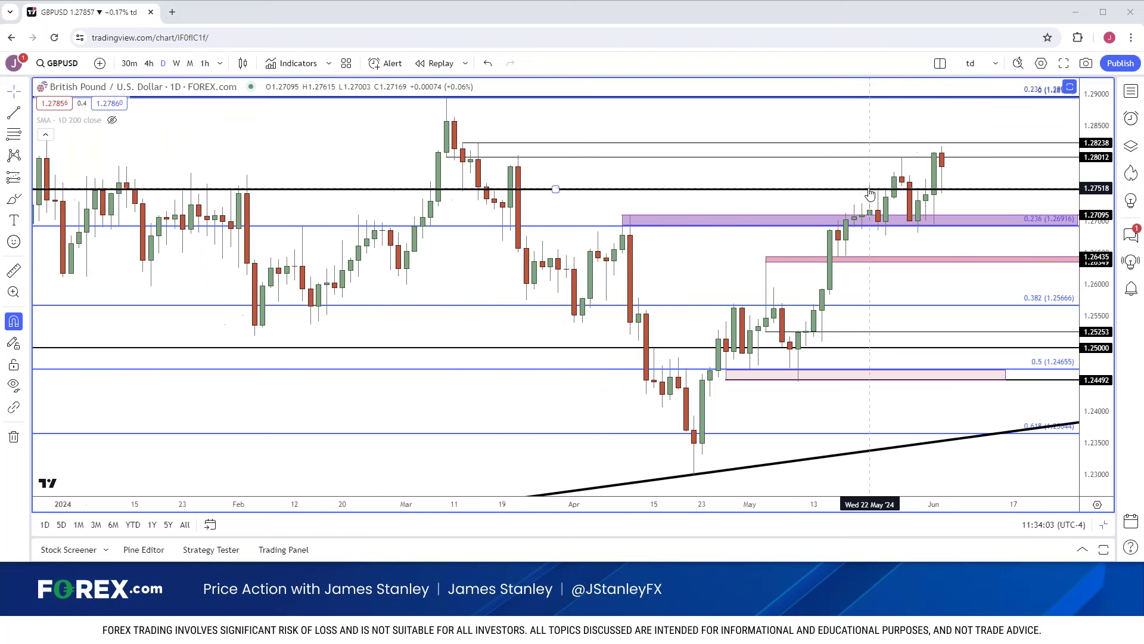
scroll(870, 194, "up", 2)
scroll(870, 194, "down", 3)
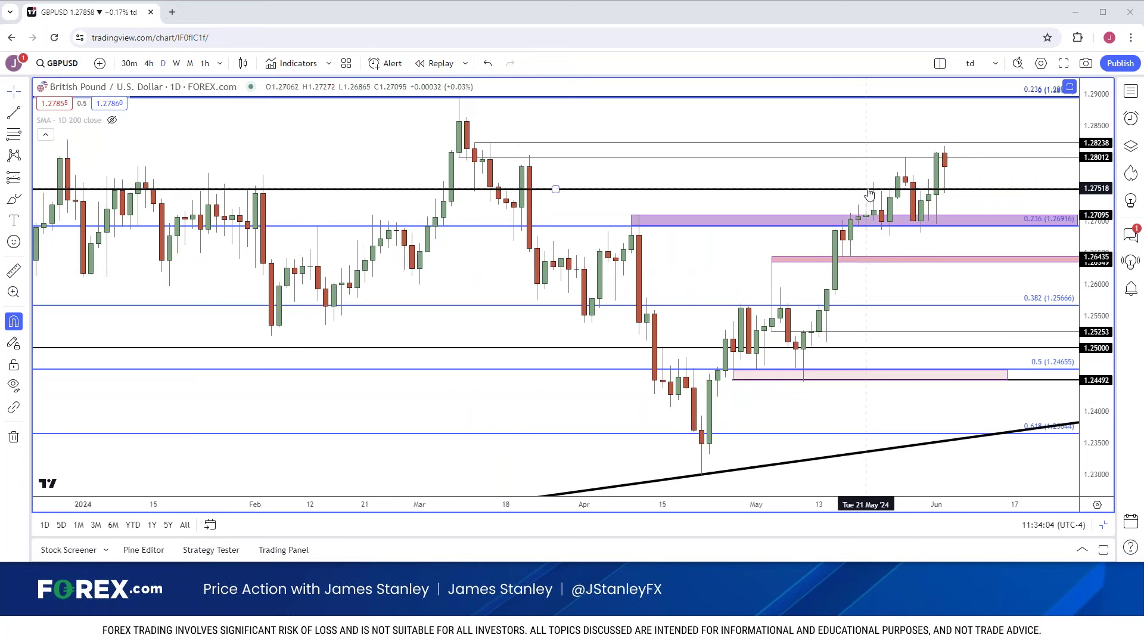
left_click(176, 63)
scroll(598, 264, "down", 3)
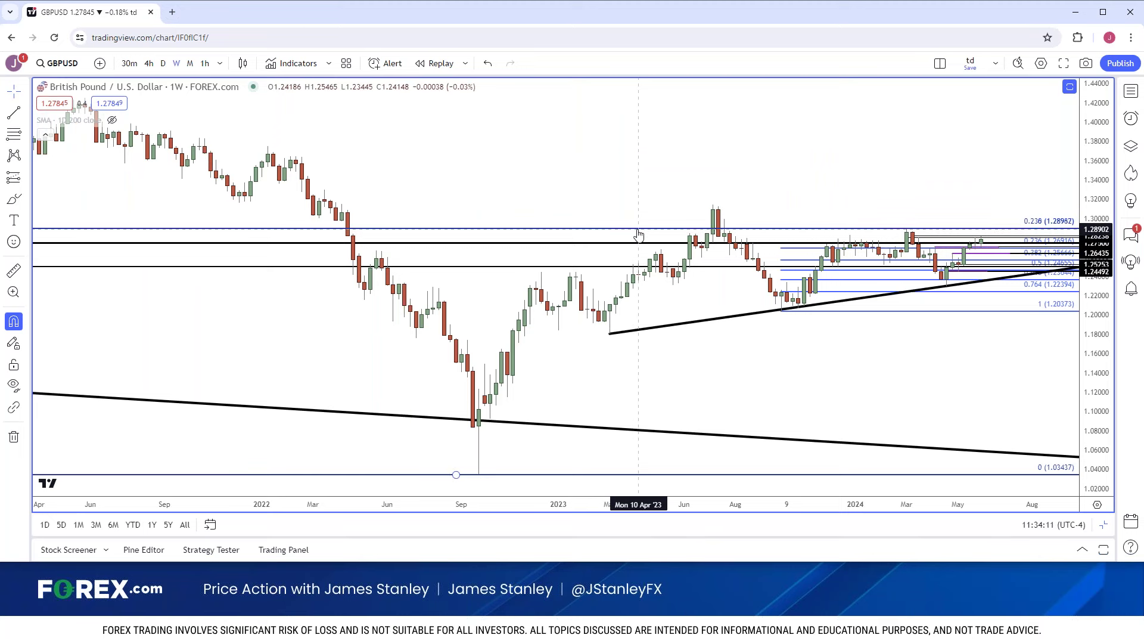
left_click(190, 63)
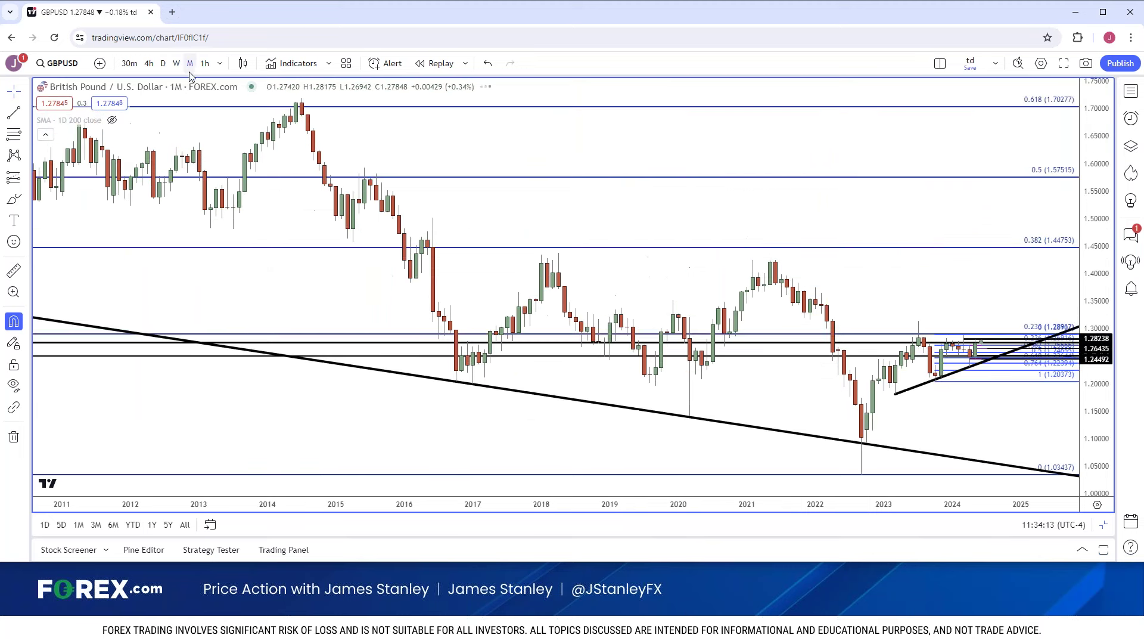
scroll(255, 155, "down", 3)
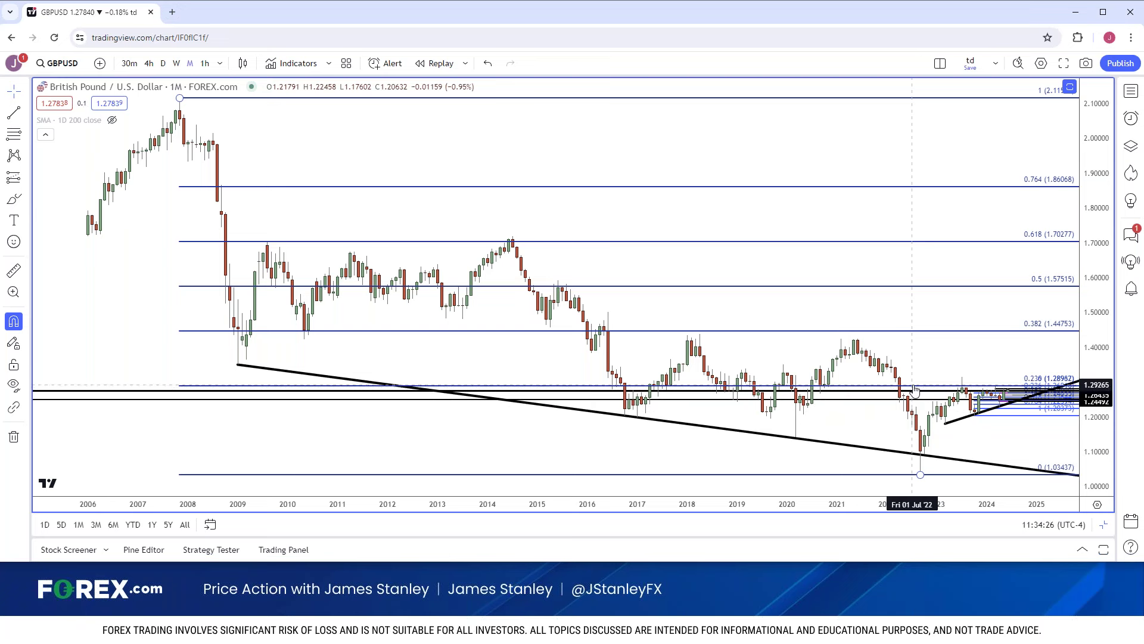
scroll(915, 390, "up", 4)
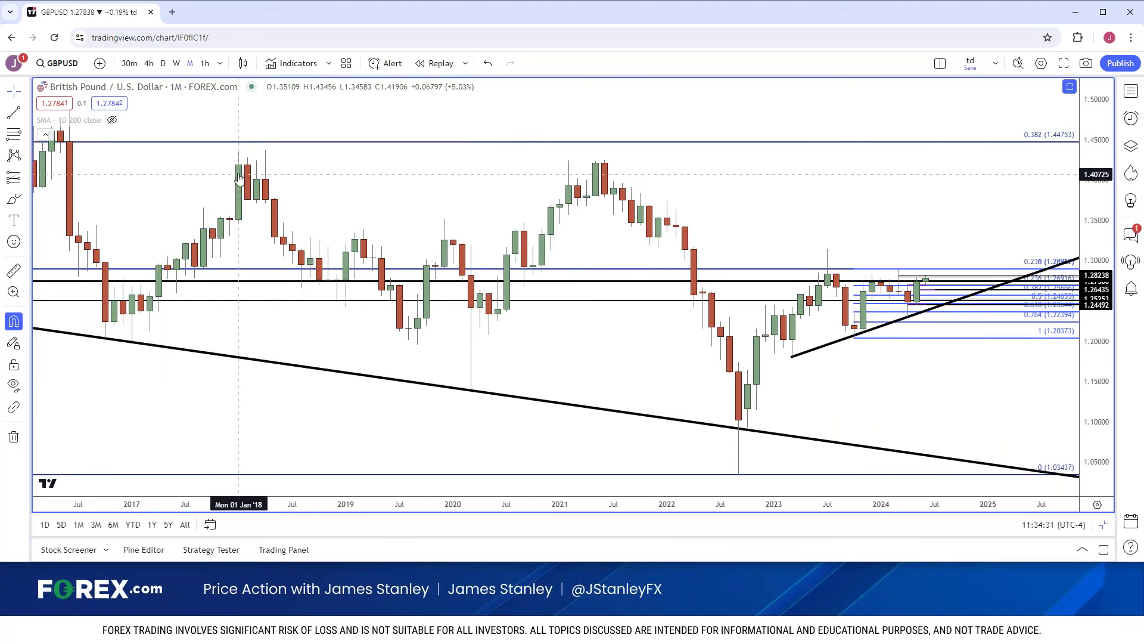
Return GBPUSD to the weekly interval and examine the 2023-2024 candles between the rising trendline and the 1.28962 level
left_click(177, 64)
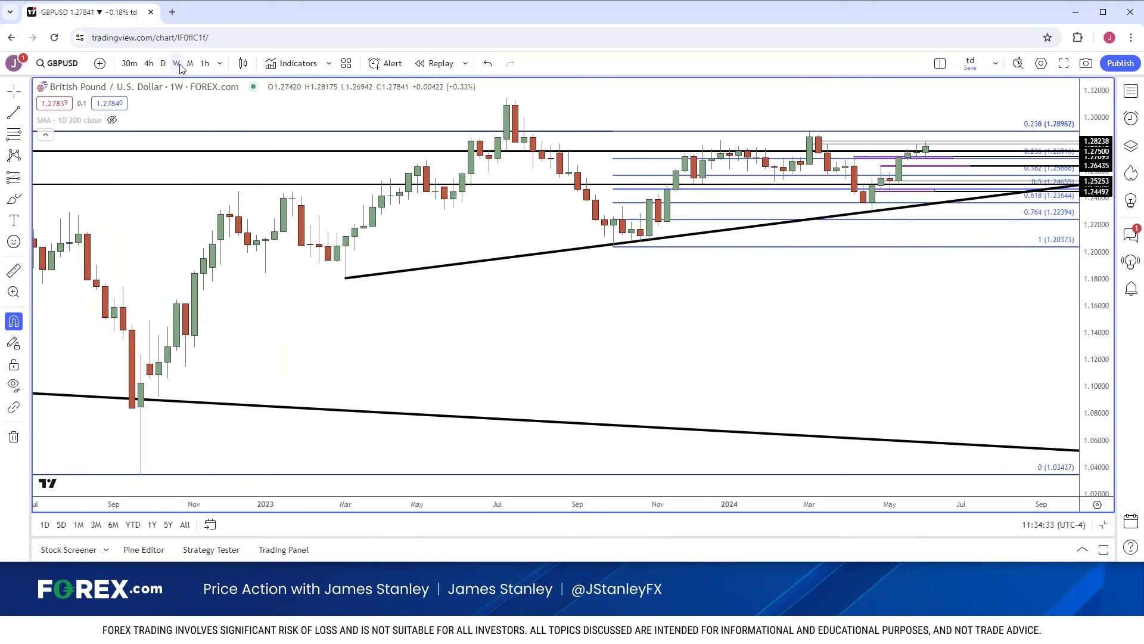
scroll(318, 273, "up", 3)
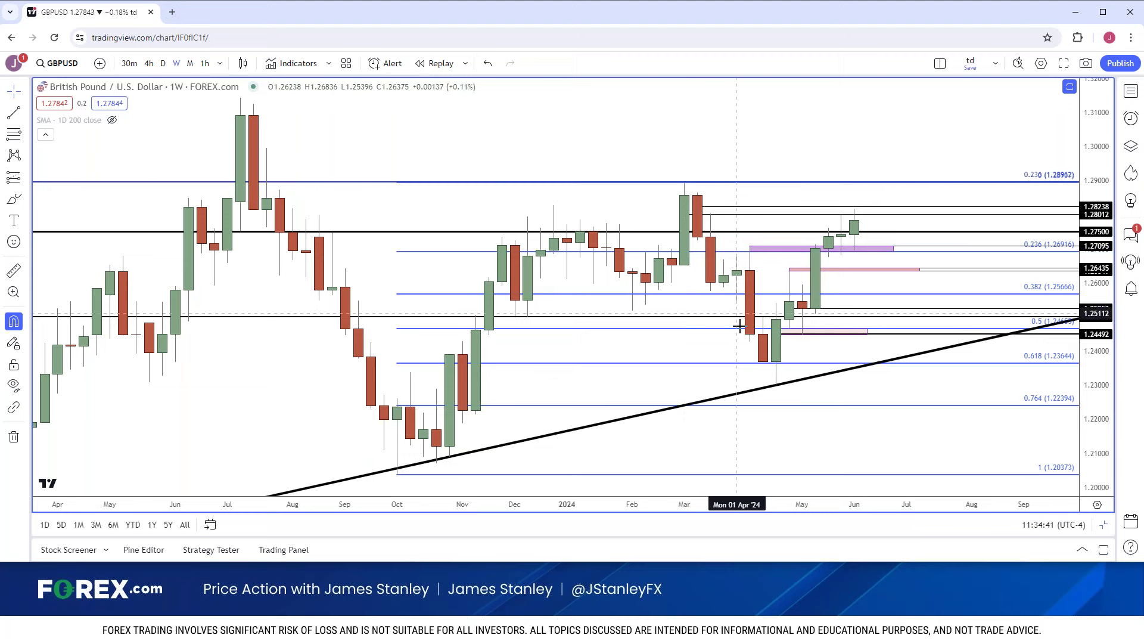
scroll(721, 305, "down", 3)
scroll(835, 237, "up", 3)
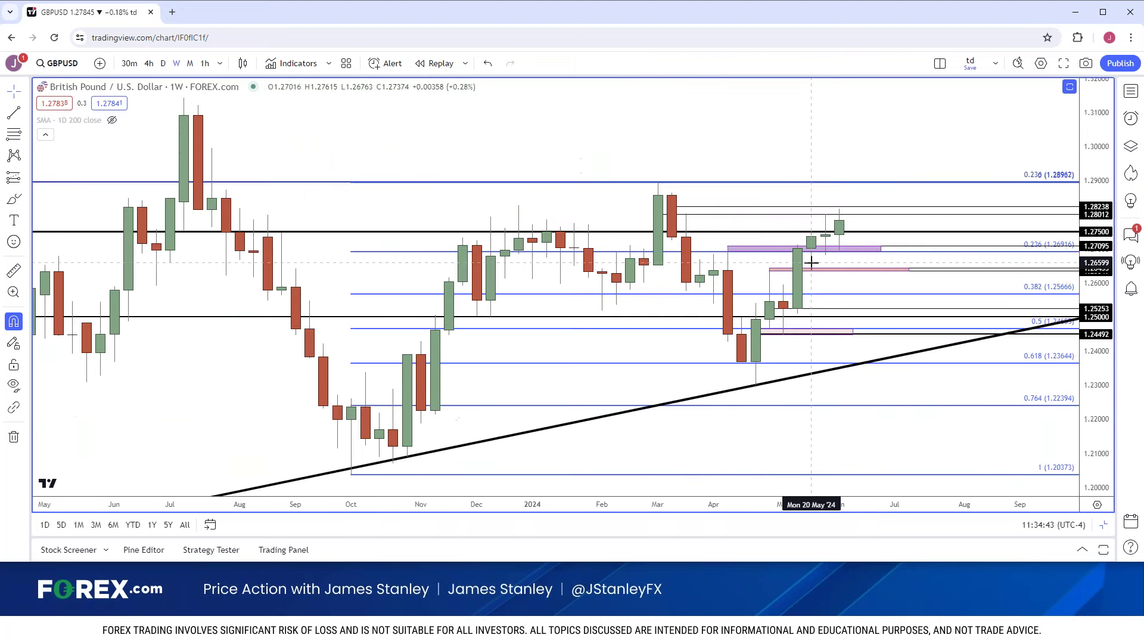
Set GBPUSD back to the daily interval and examine the March high against the 1.28238 and 1.28012 levels
left_click(163, 64)
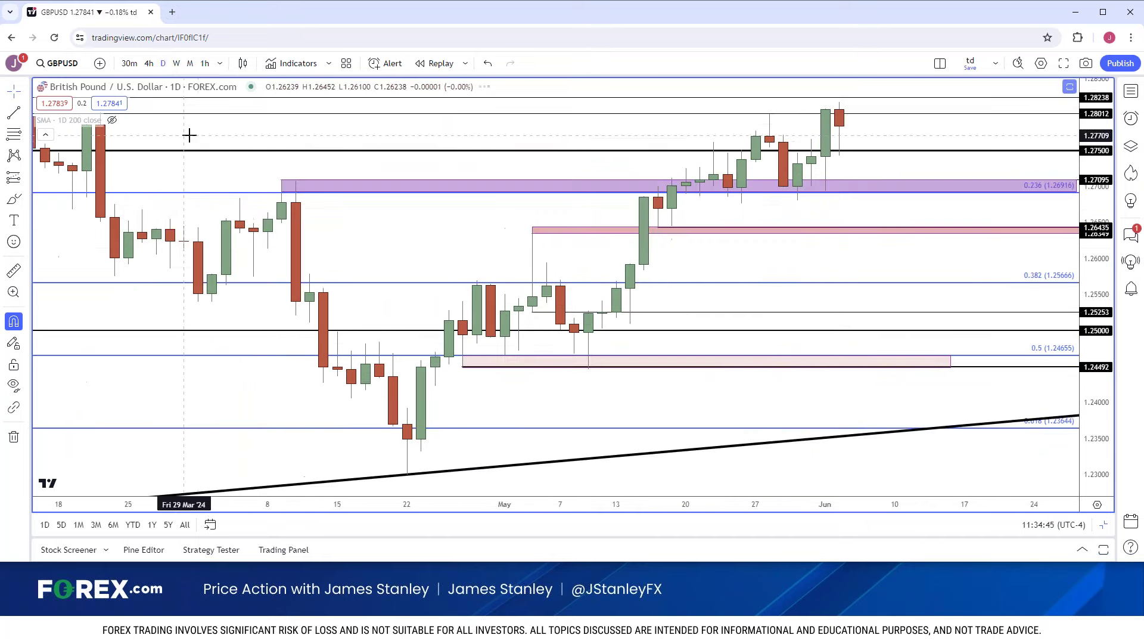
scroll(201, 141, "down", 2)
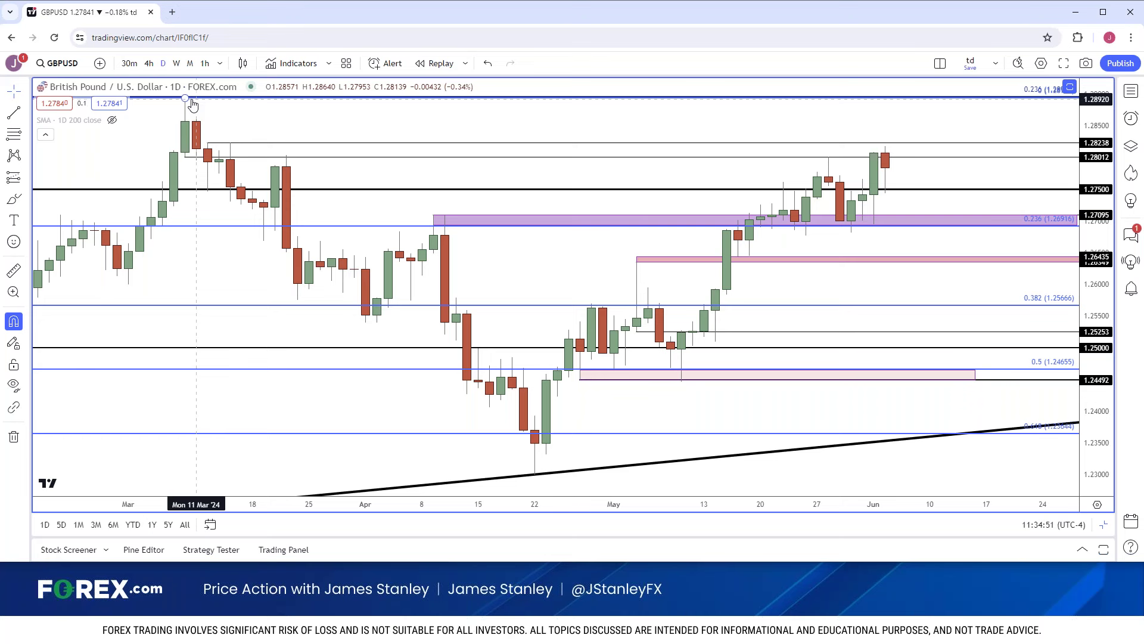
scroll(193, 105, "down", 2)
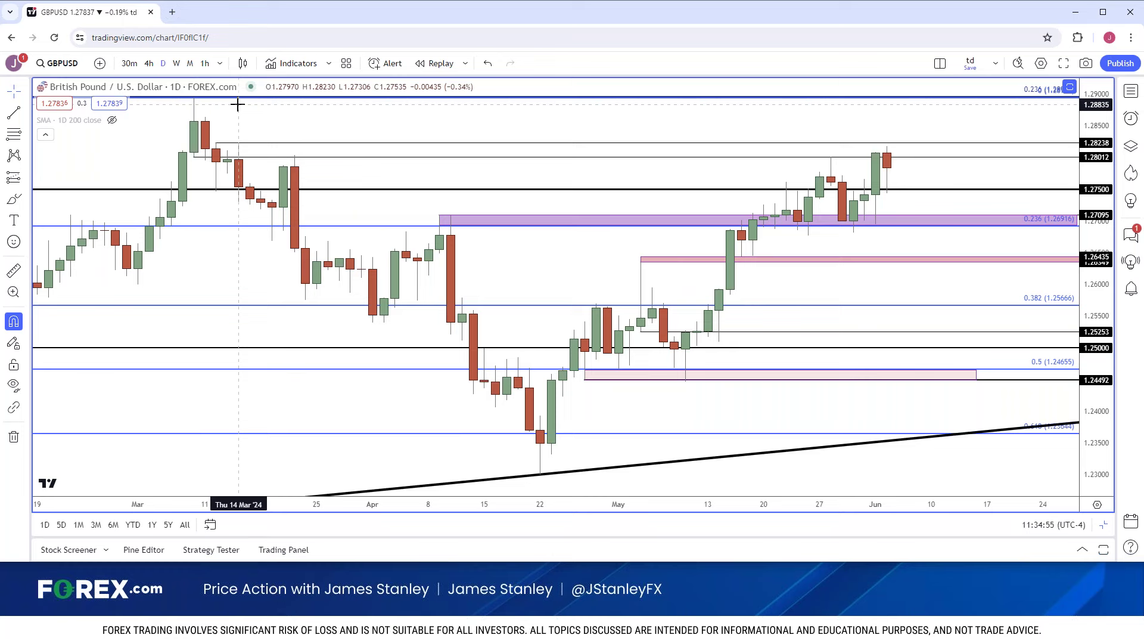
scroll(237, 104, "down", 1)
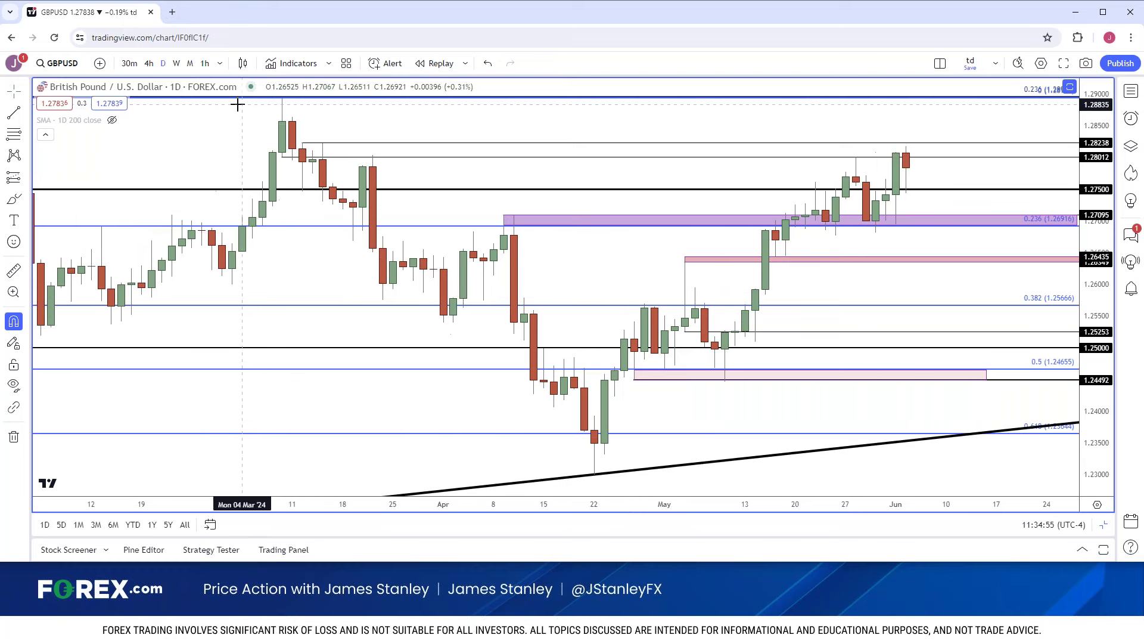
Switch the chart to the FOREX.com AUDUSD symbol
left_click(93, 70)
type("DUSD")
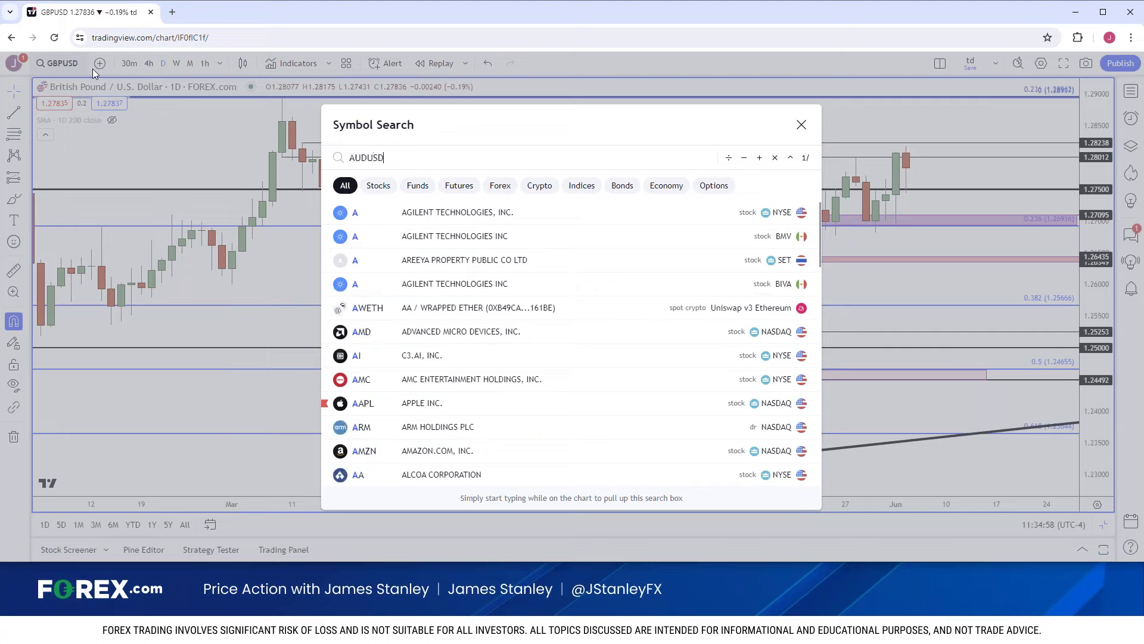
key("Down")
key("Down")
key("Down")
key("Return")
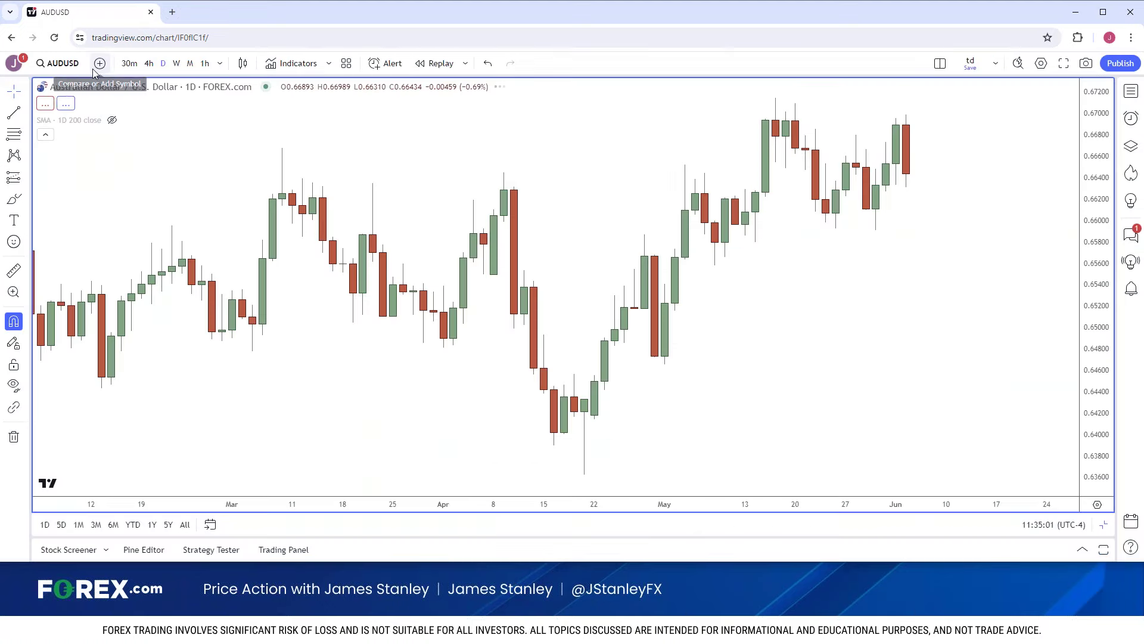
Review AUDUSD on the weekly interval and set the chart to monthly to show the long-term falling trendline
left_click(178, 64)
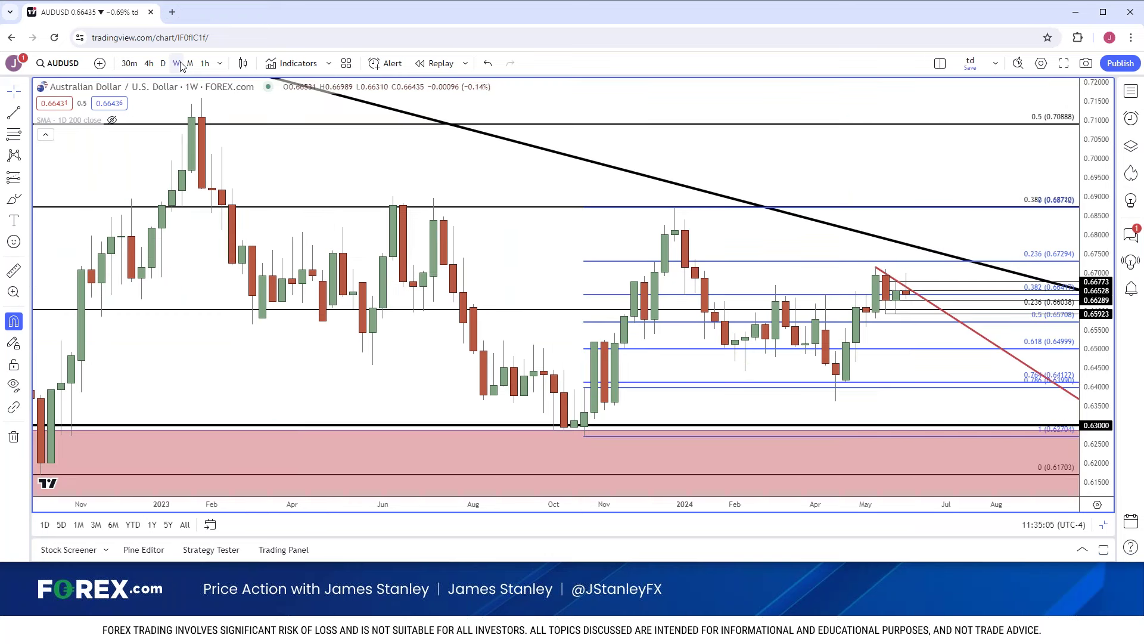
left_click(188, 64)
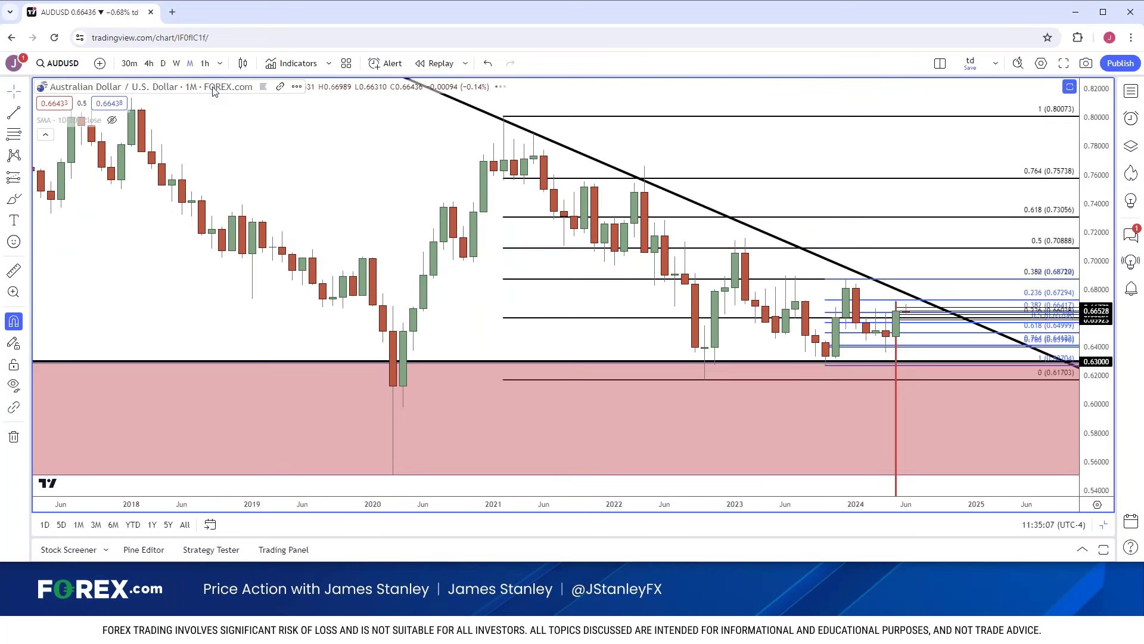
scroll(502, 258, "down", 5)
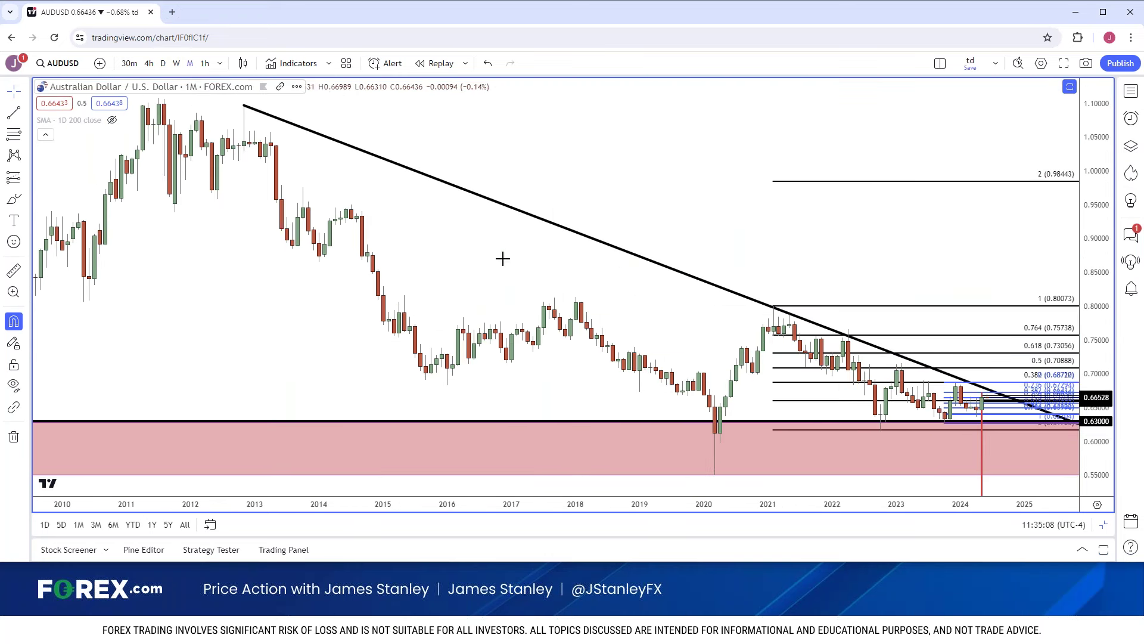
Show the two-chart layout and set the second AUDUSD chart to the weekly interval
left_click(1103, 524)
left_click(631, 149)
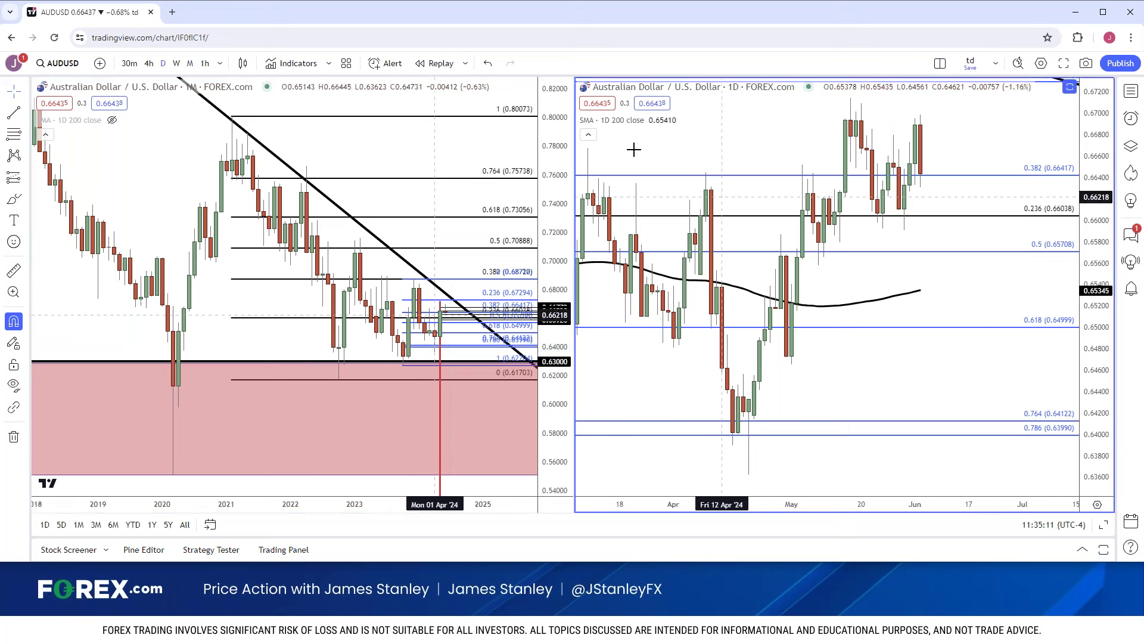
left_click(179, 63)
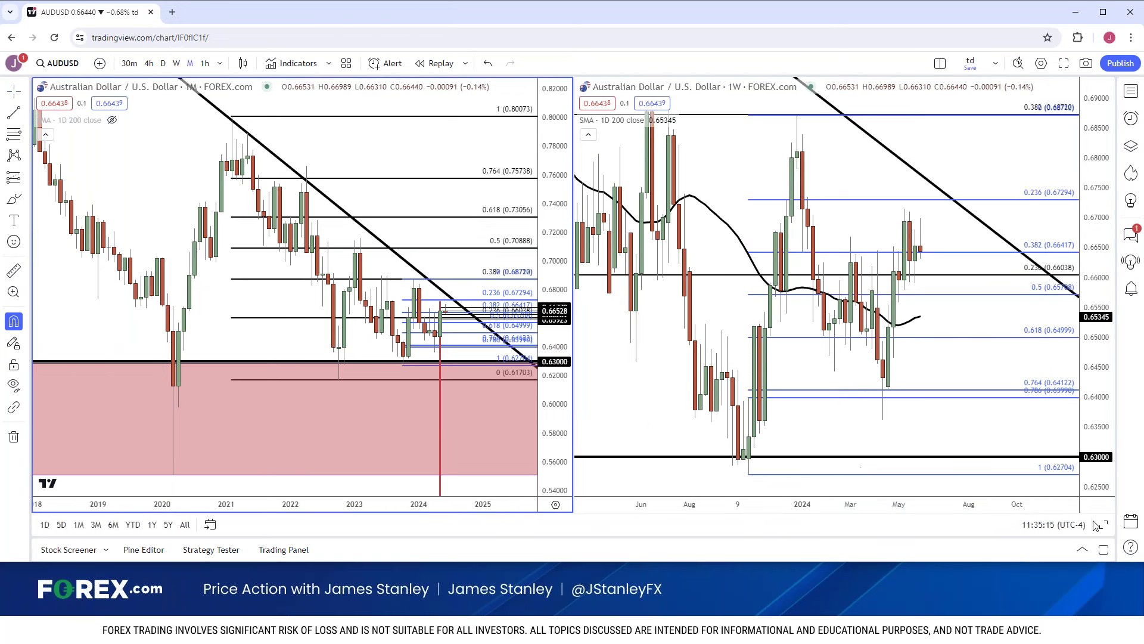
Maximize the monthly AUDUSD chart and examine the 0.63000 level above the red zone back to 2008
key("alt+Return")
scroll(822, 387, "down", 3)
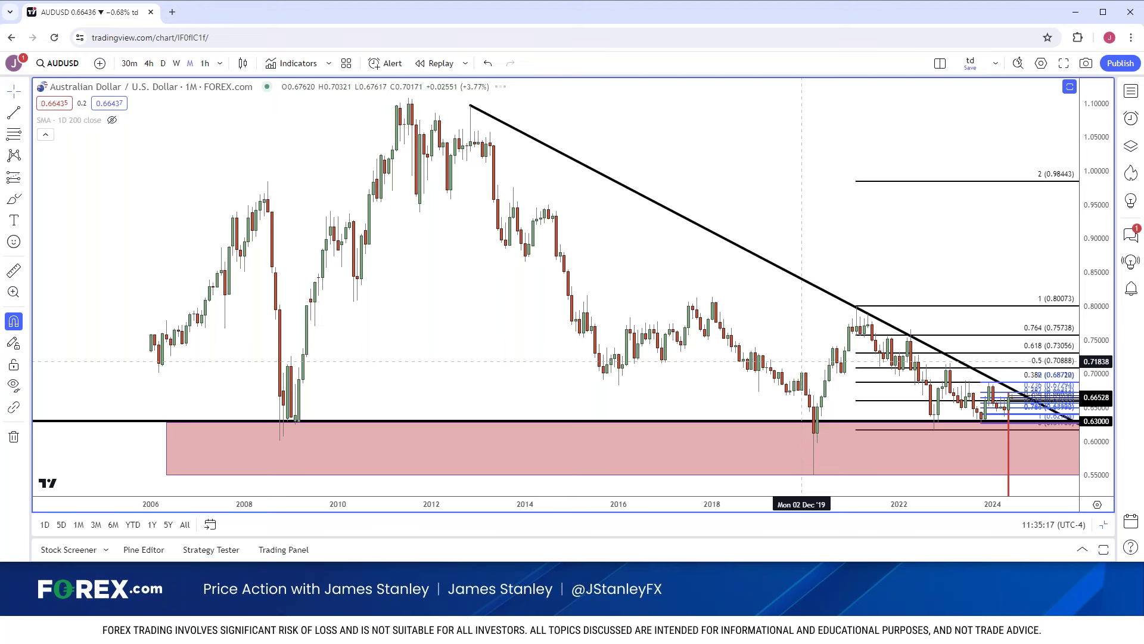
left_click(301, 425)
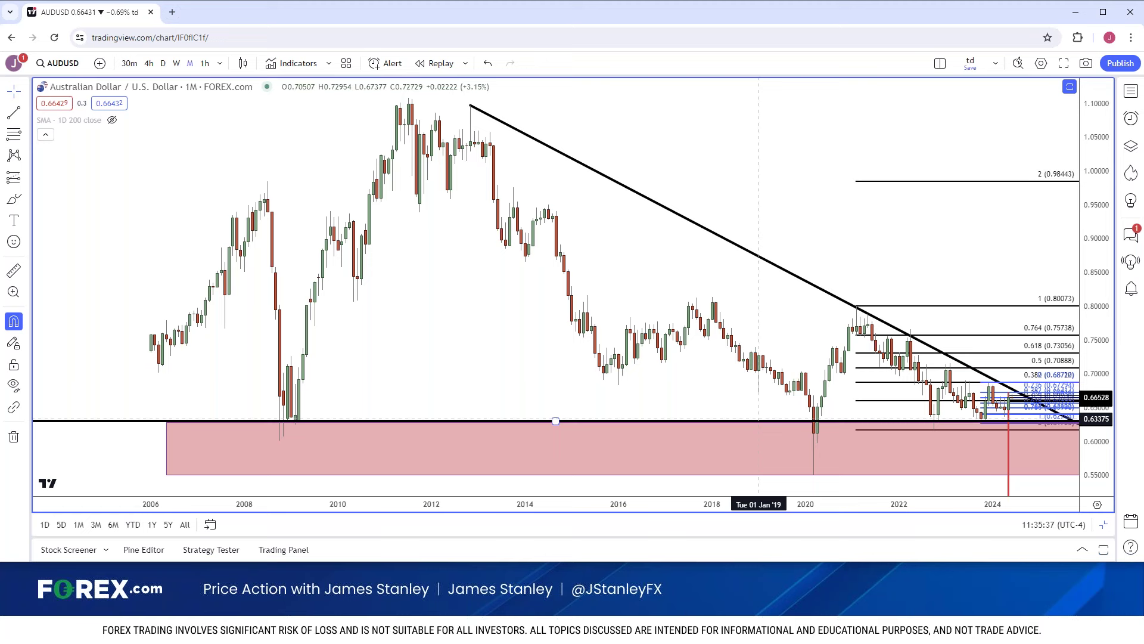
scroll(759, 419, "down", 2)
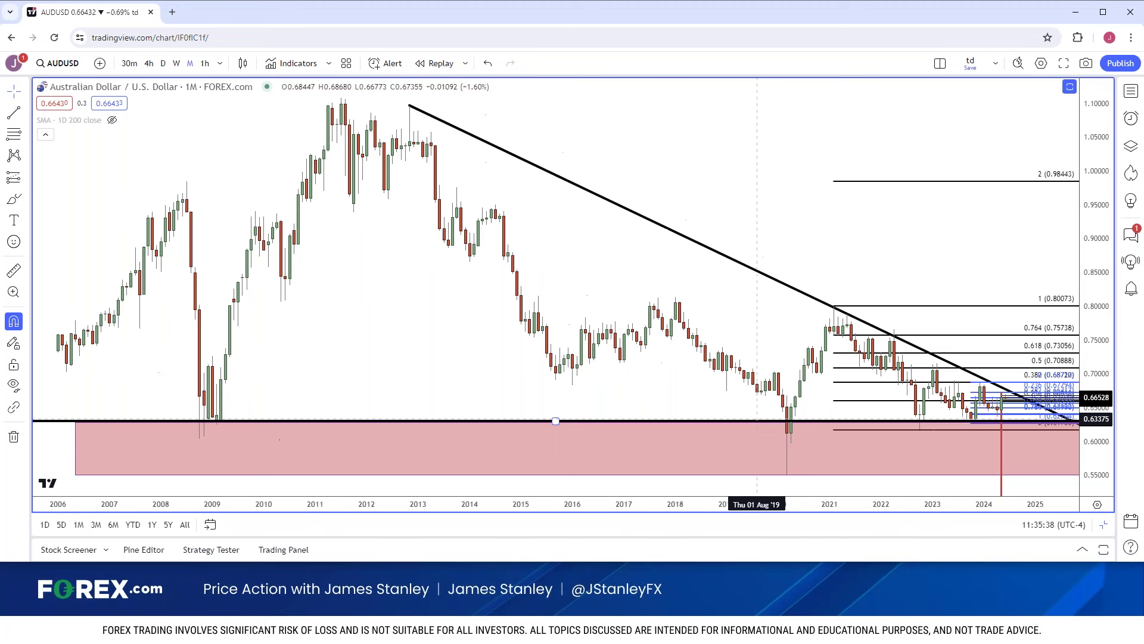
Examine the monthly AUDUSD lows around the 0.63000 level and red zone in 2008, 2020 and the most recent years
left_click(211, 421)
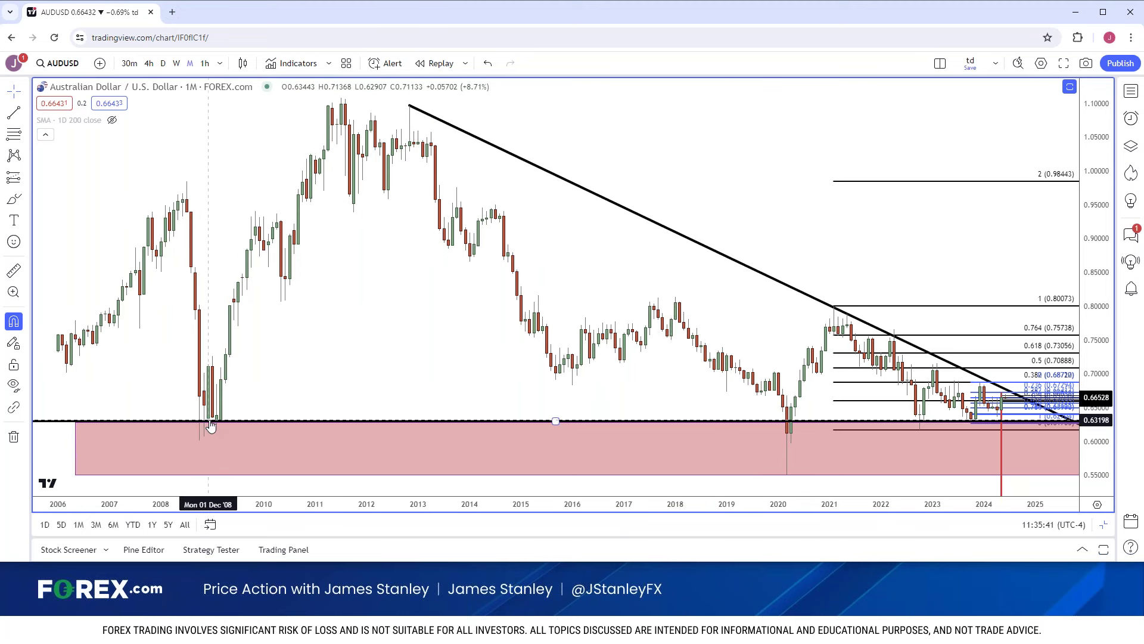
left_click_drag(211, 425, 205, 425)
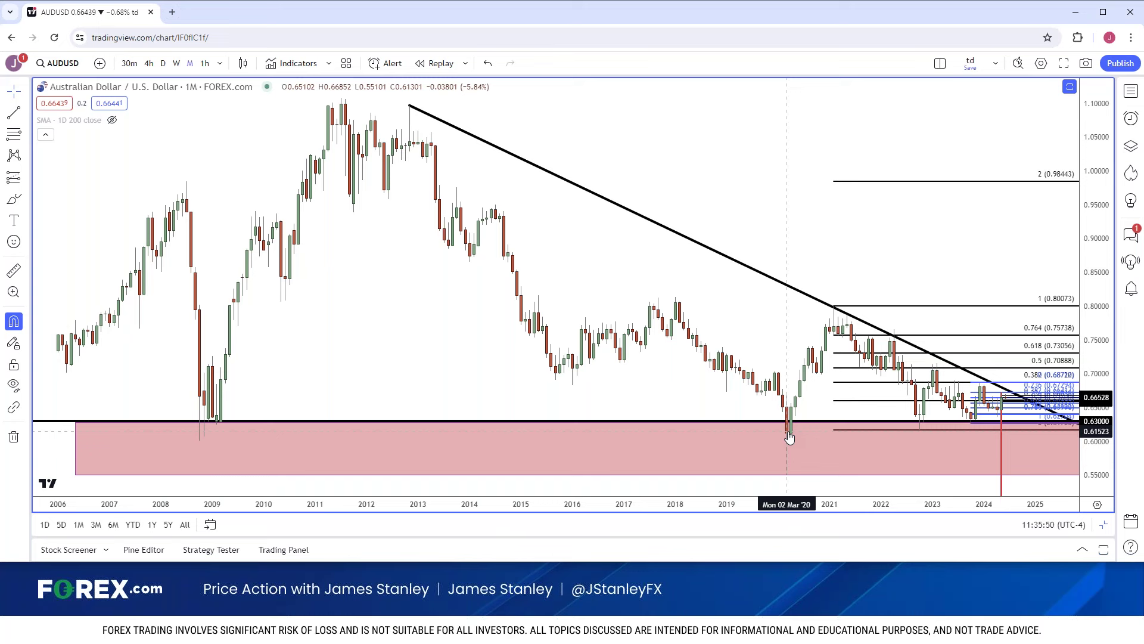
scroll(784, 448, "up", 2)
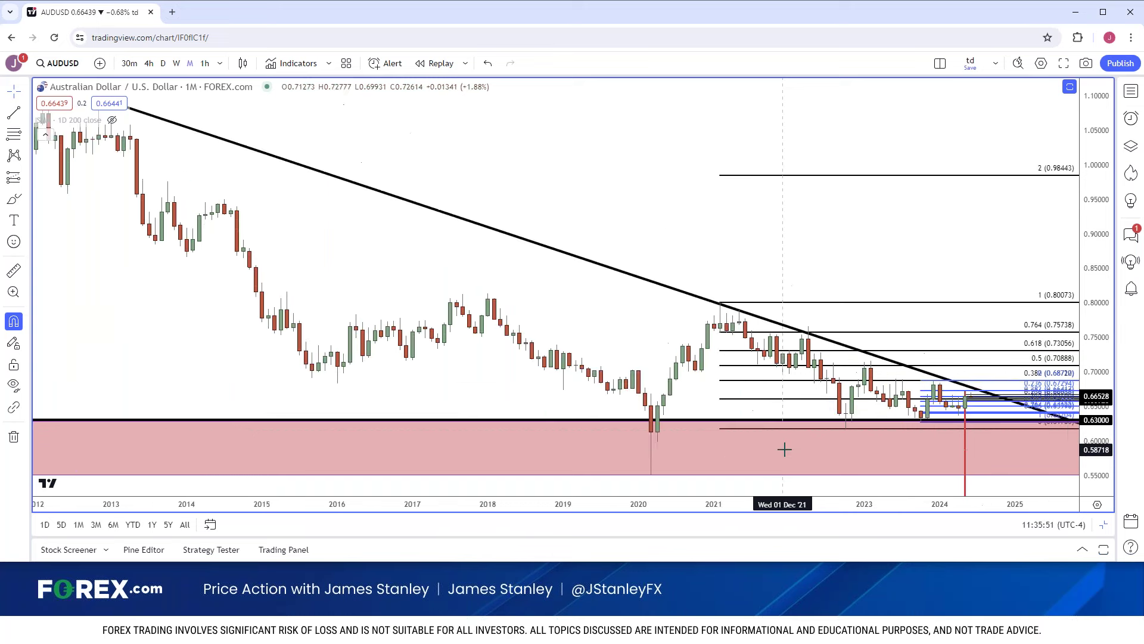
scroll(784, 448, "up", 3)
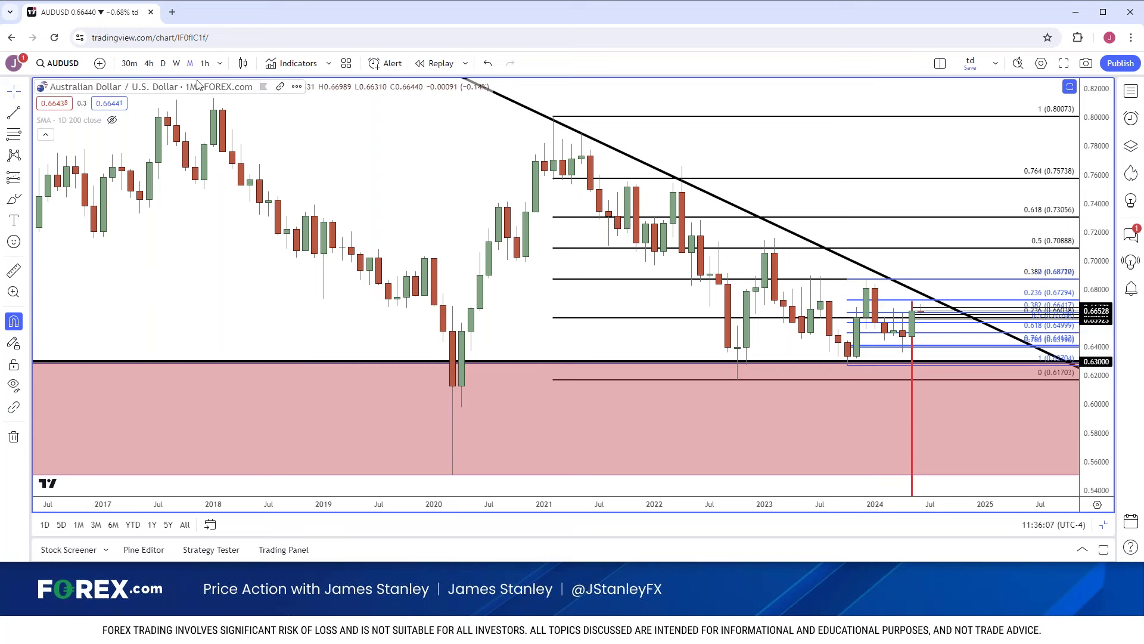
Review AUDUSD on the daily interval and on the weekly interval back to 2021 against the black falling trendline
left_click(164, 63)
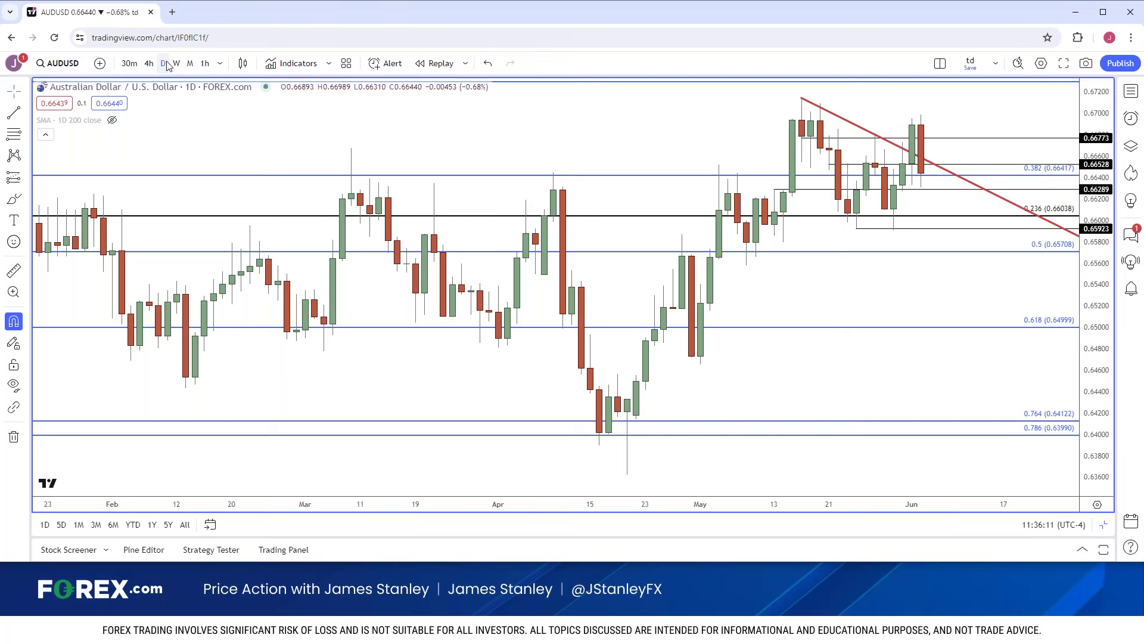
scroll(447, 334, "down", 3)
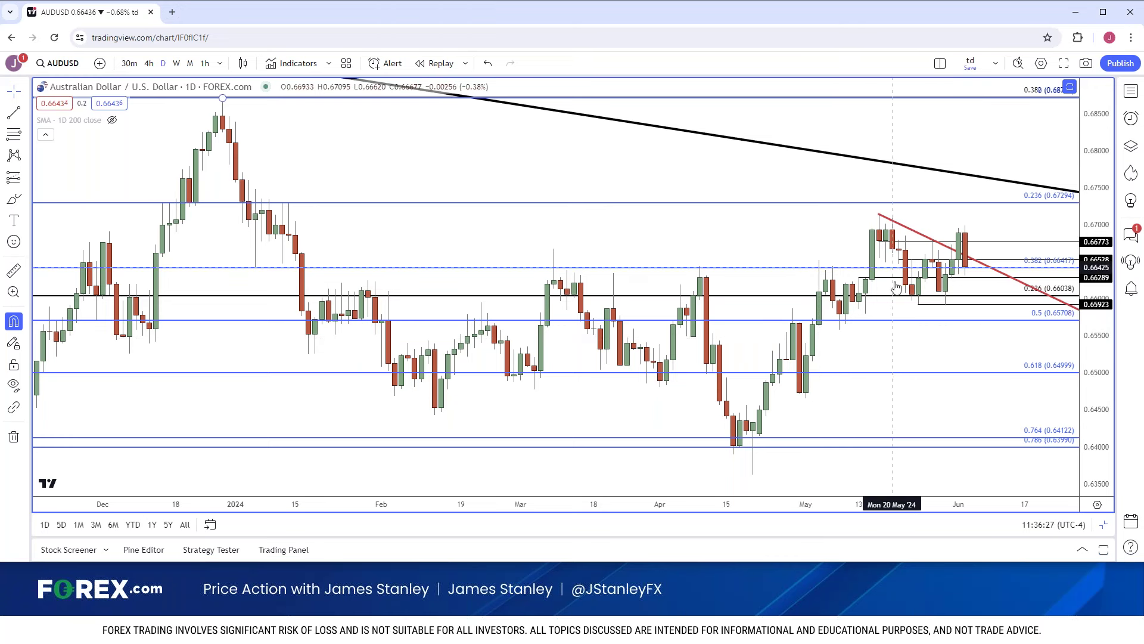
left_click(177, 63)
scroll(209, 205, "down", 5)
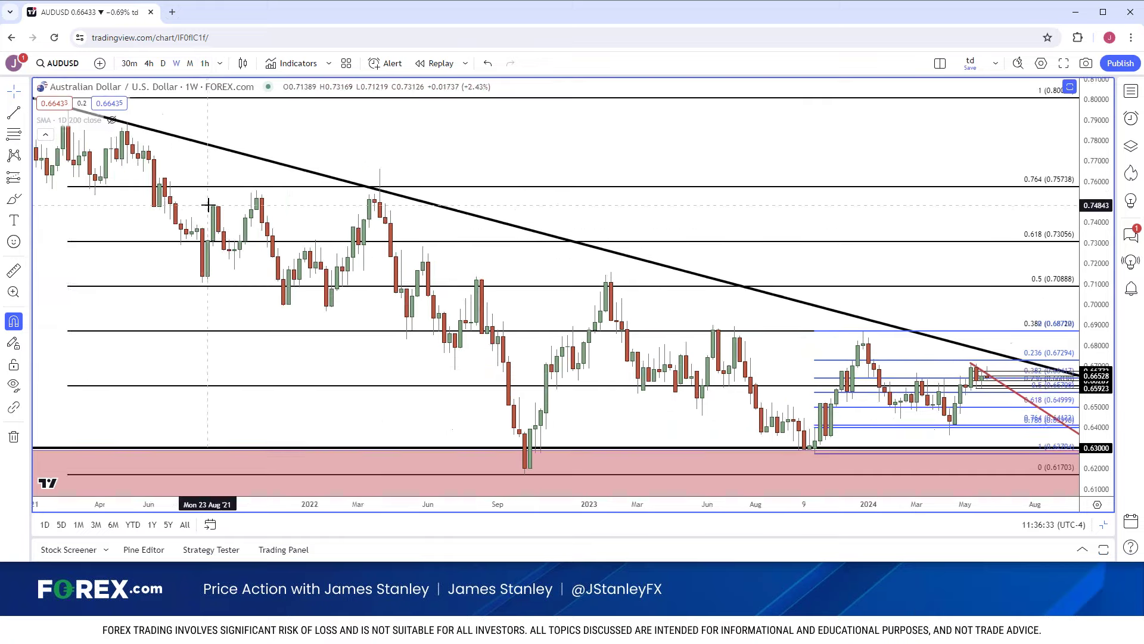
scroll(209, 205, "up", 2)
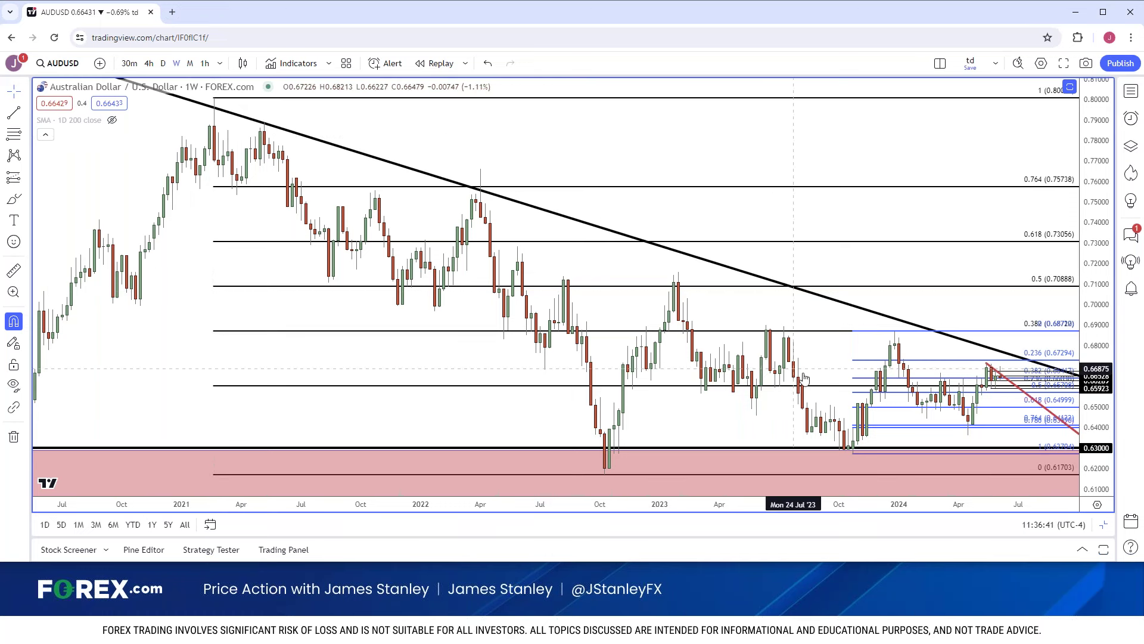
Examine recent AUDUSD price action around the red falling trendline on the daily and four-hour intervals
left_click(163, 64)
scroll(485, 222, "up", 5)
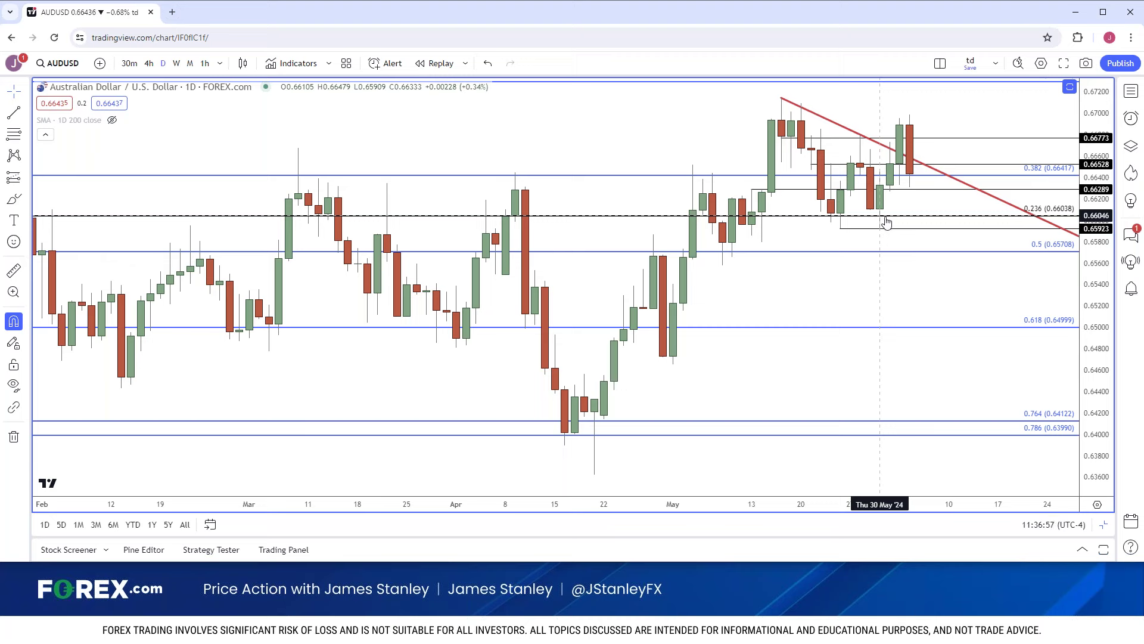
left_click(149, 63)
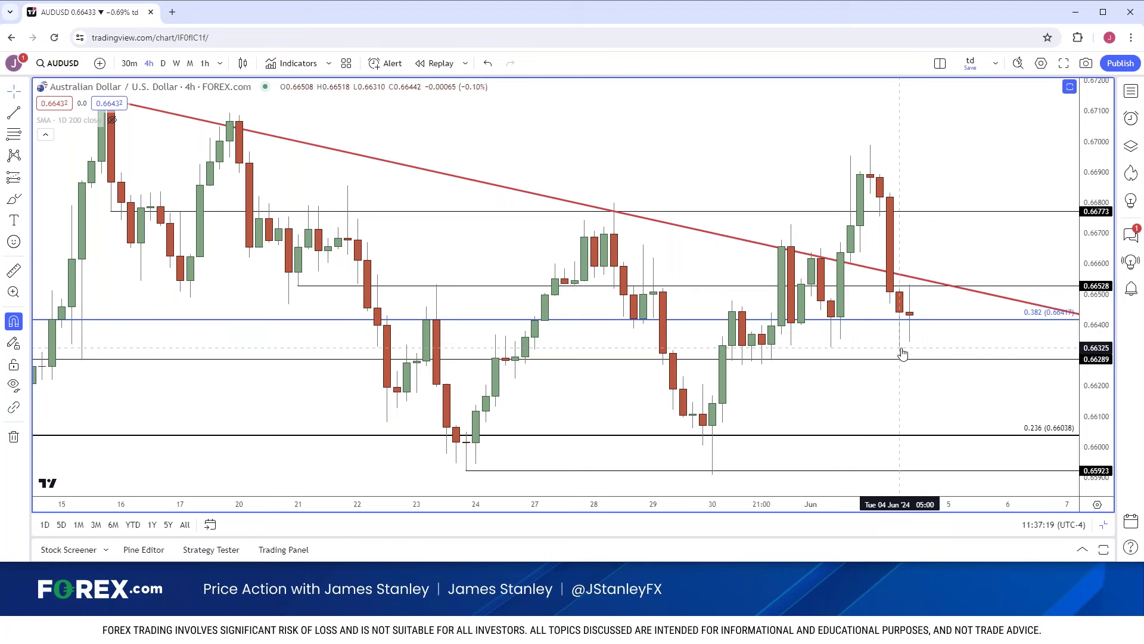
scroll(903, 354, "down", 2)
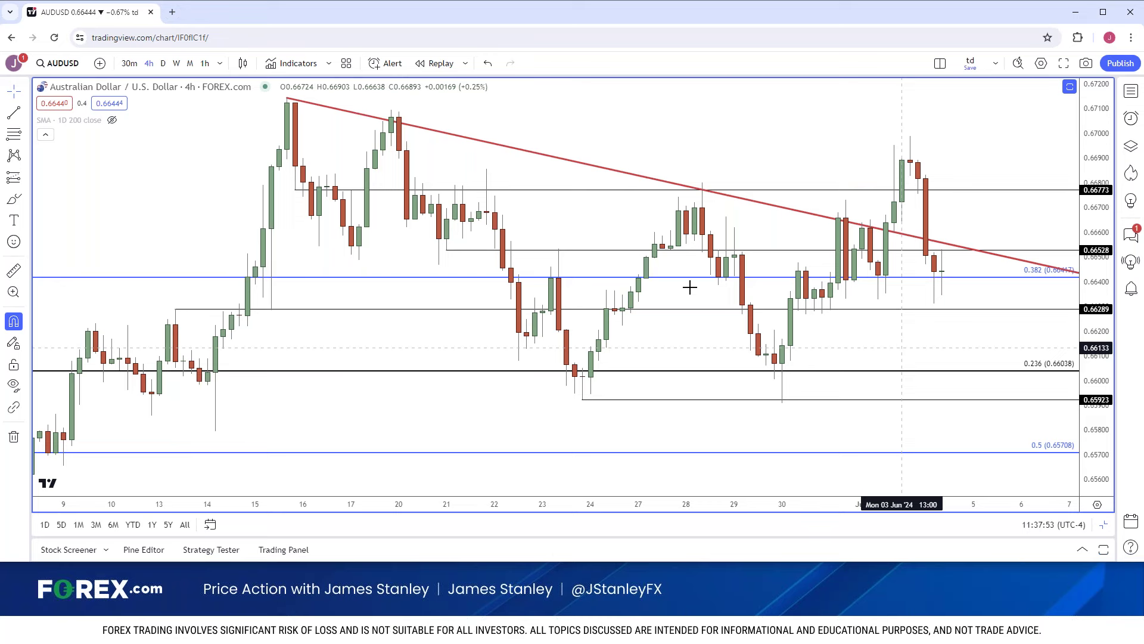
Switch the chart to the TVC DXY index and review its recent price action on the daily interval
left_click(68, 62)
type("TVC:DXY")
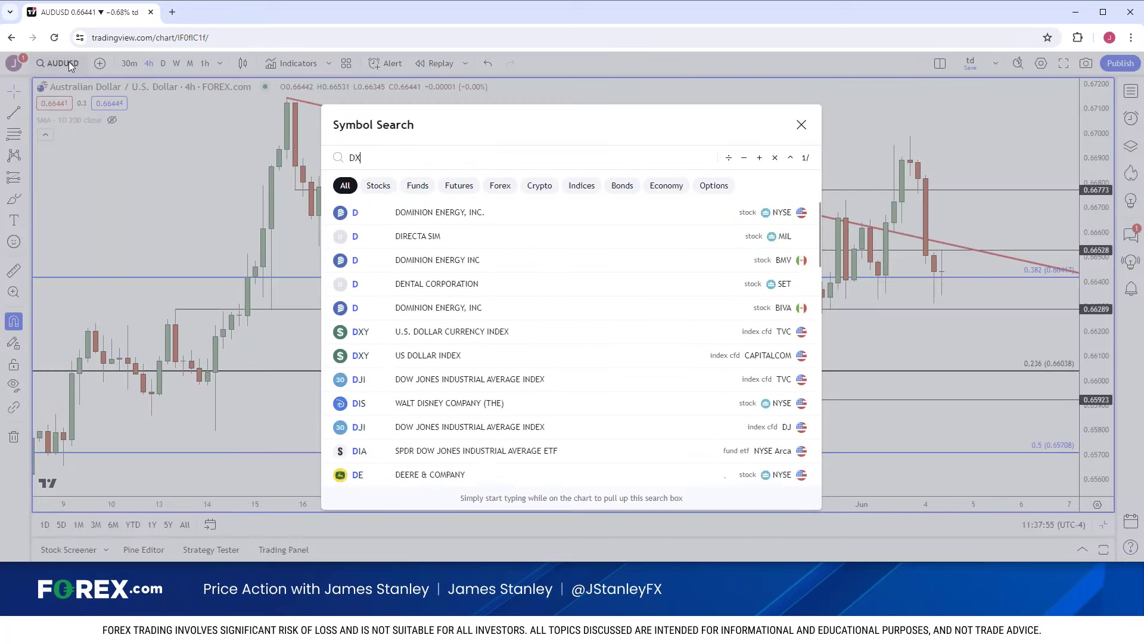
key("Return")
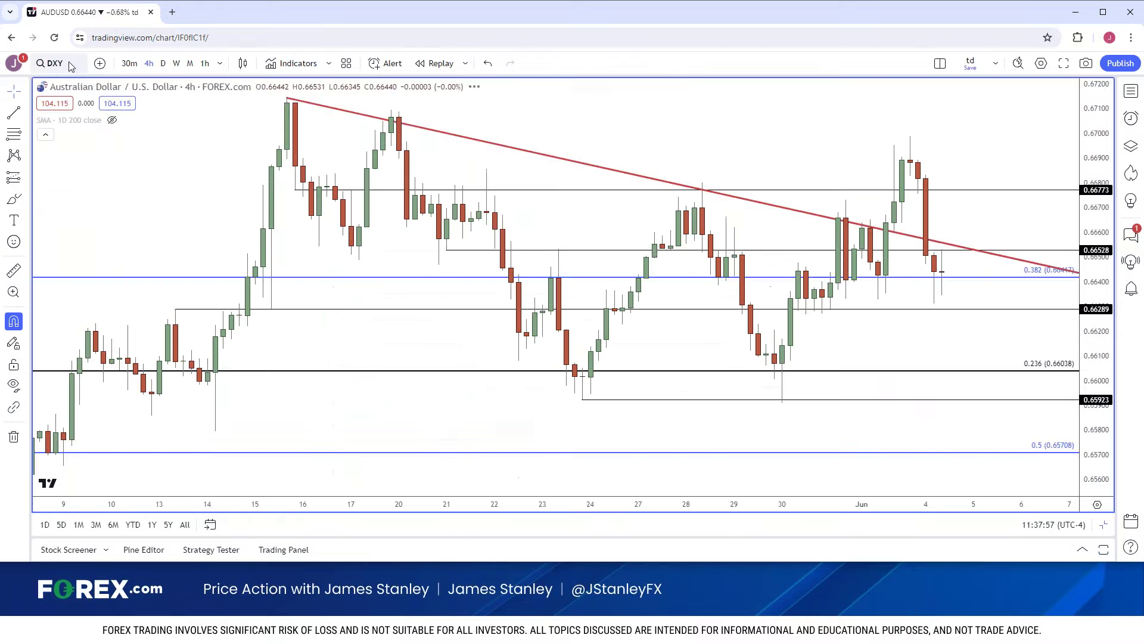
left_click(163, 63)
scroll(670, 183, "up", 2)
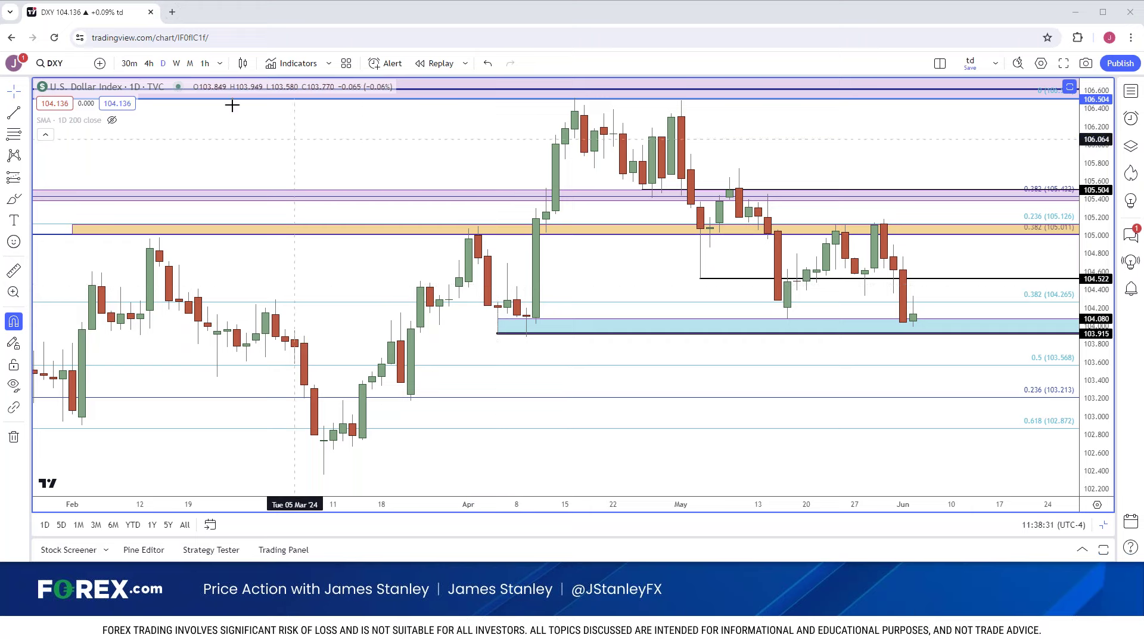
Switch the chart to the FOREX.com USDCAD symbol
left_click(69, 65)
type("usdcad")
key("Down")
key("Down")
key("Return")
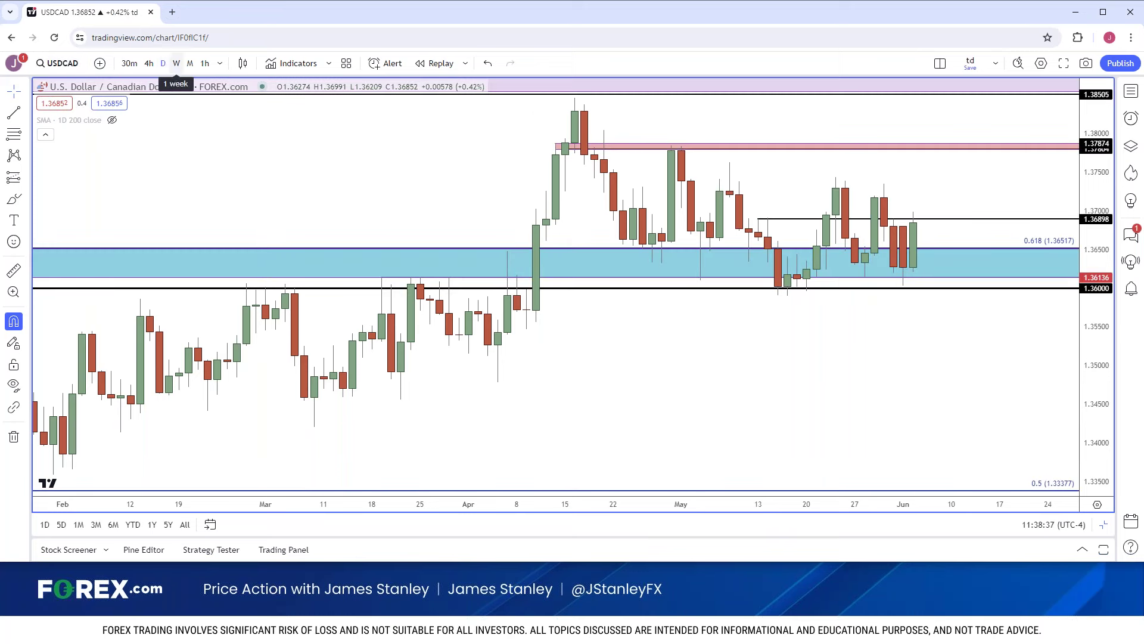
Review USDCAD on the daily interval back to late 2023 and on the weekly interval back to 2022
scroll(251, 119, "down", 5)
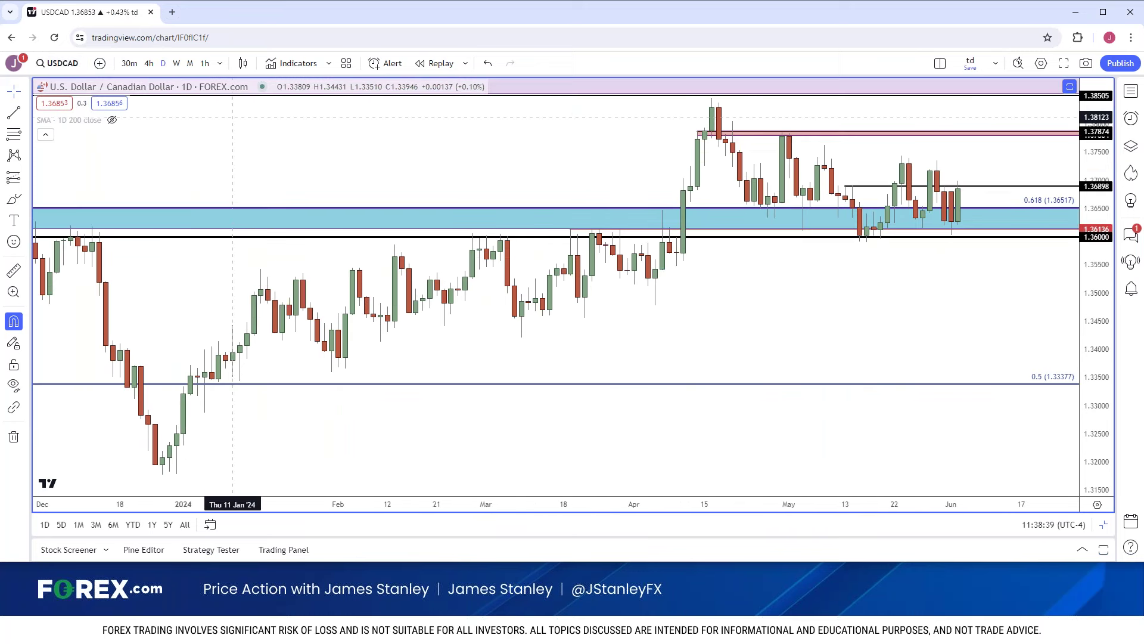
scroll(232, 119, "down", 4)
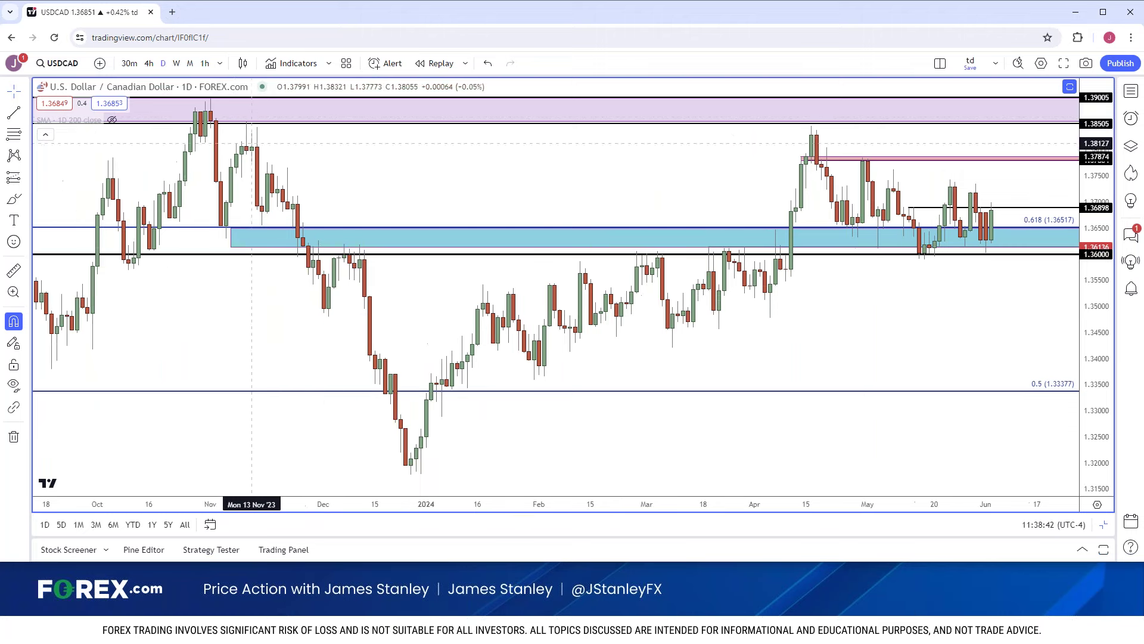
left_click(177, 63)
scroll(396, 214, "up", 5)
scroll(396, 213, "down", 3)
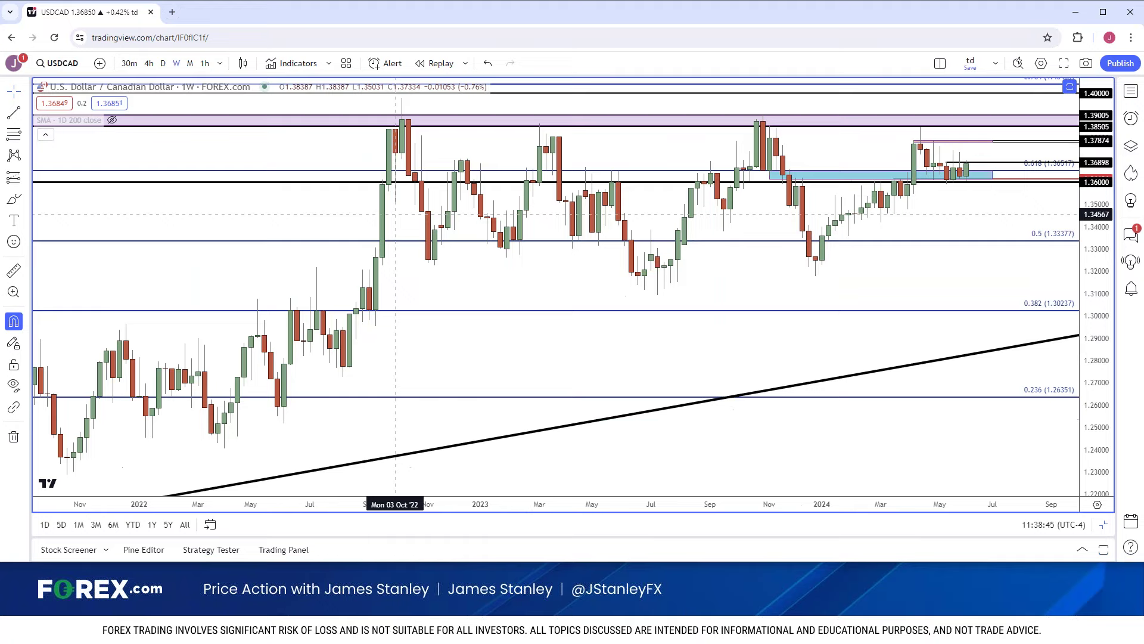
scroll(393, 213, "up", 5)
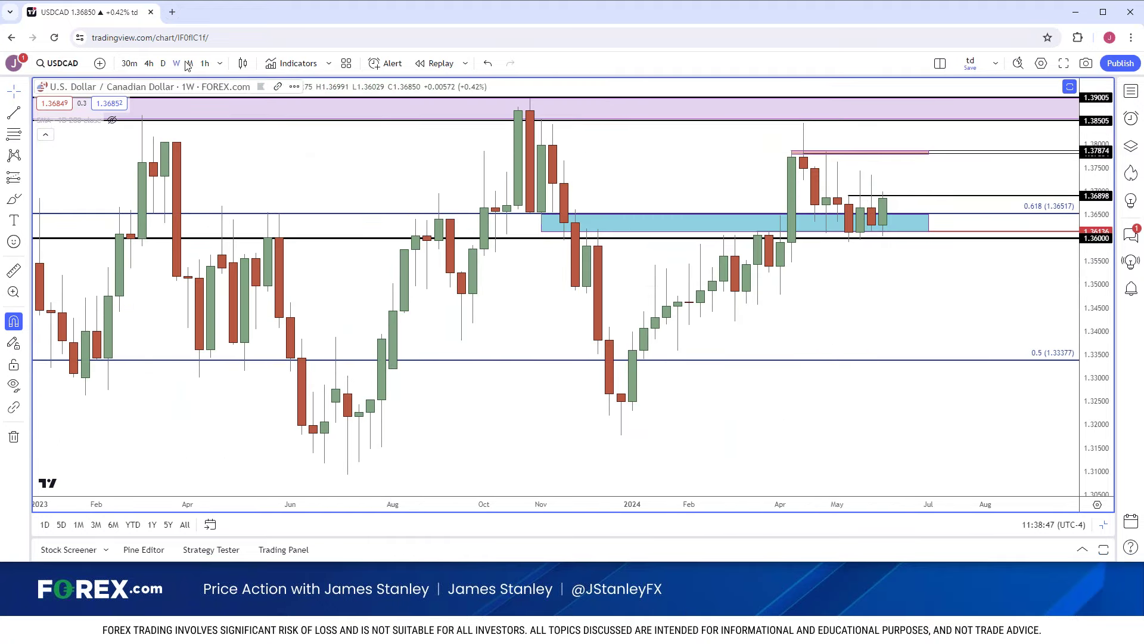
Compare USDCAD on the daily and four-hour intervals, return to daily and select the blue zone above 1.36000
left_click(163, 63)
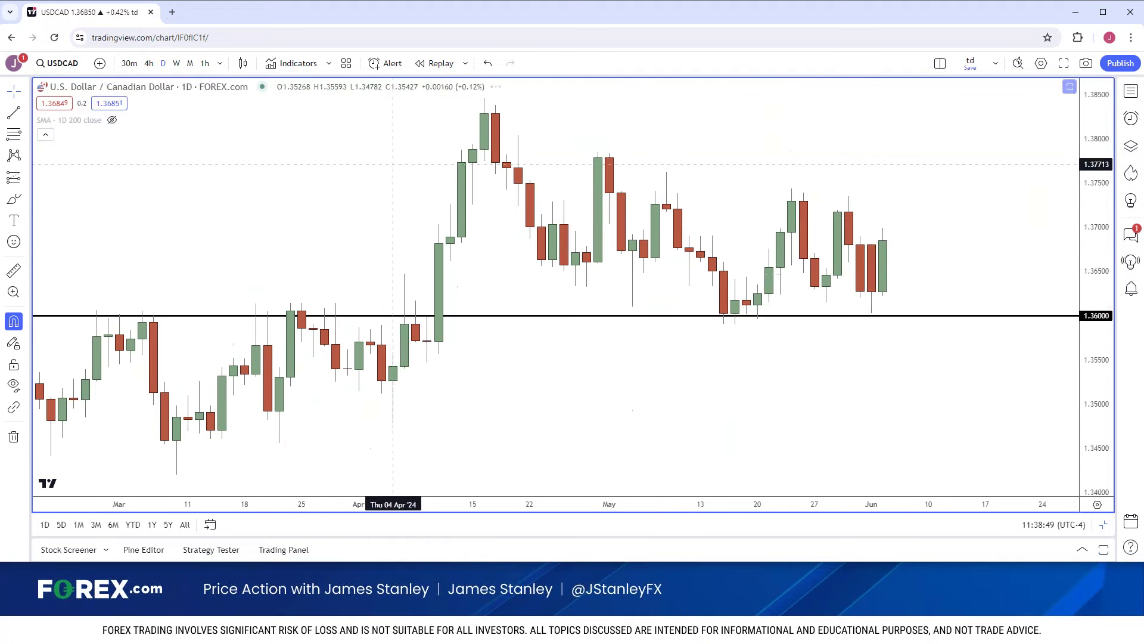
scroll(819, 358, "down", 2)
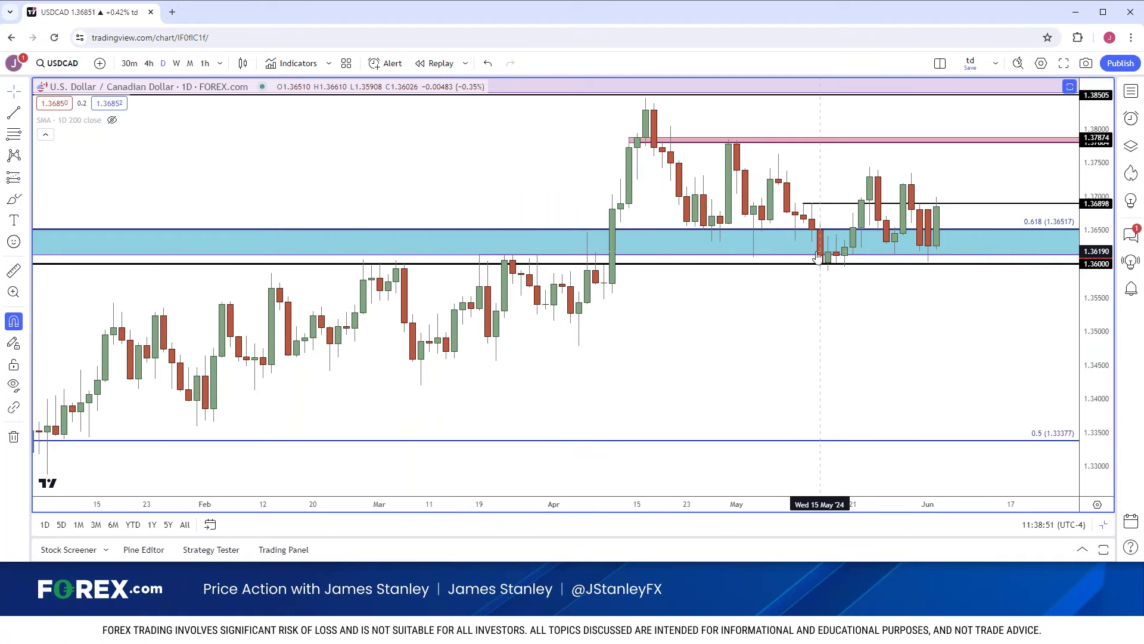
left_click(148, 63)
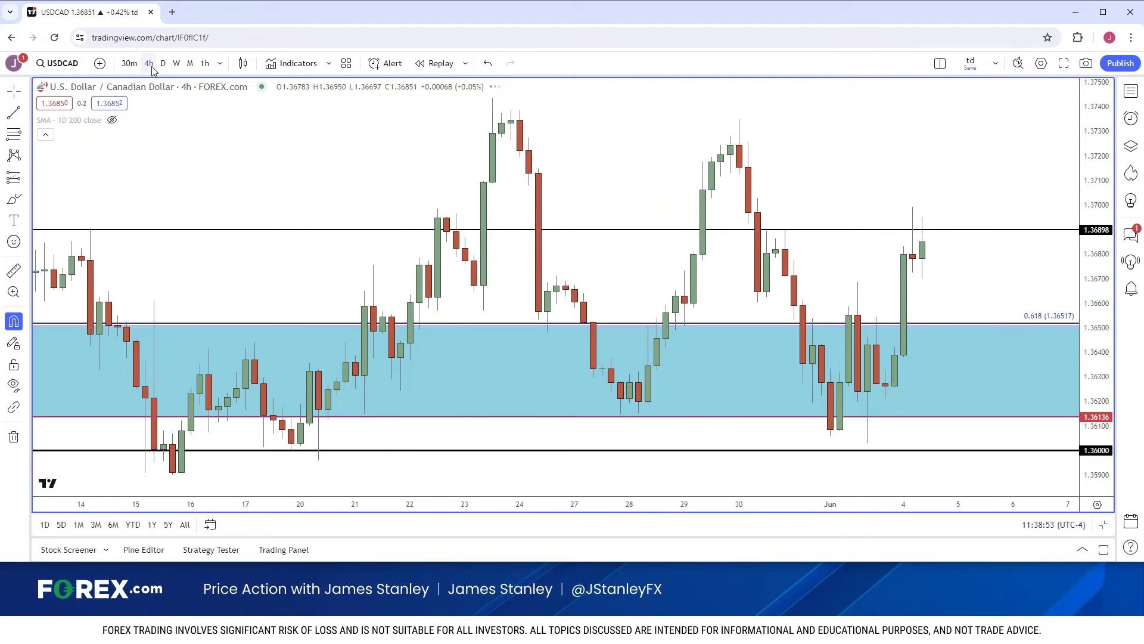
left_click(163, 64)
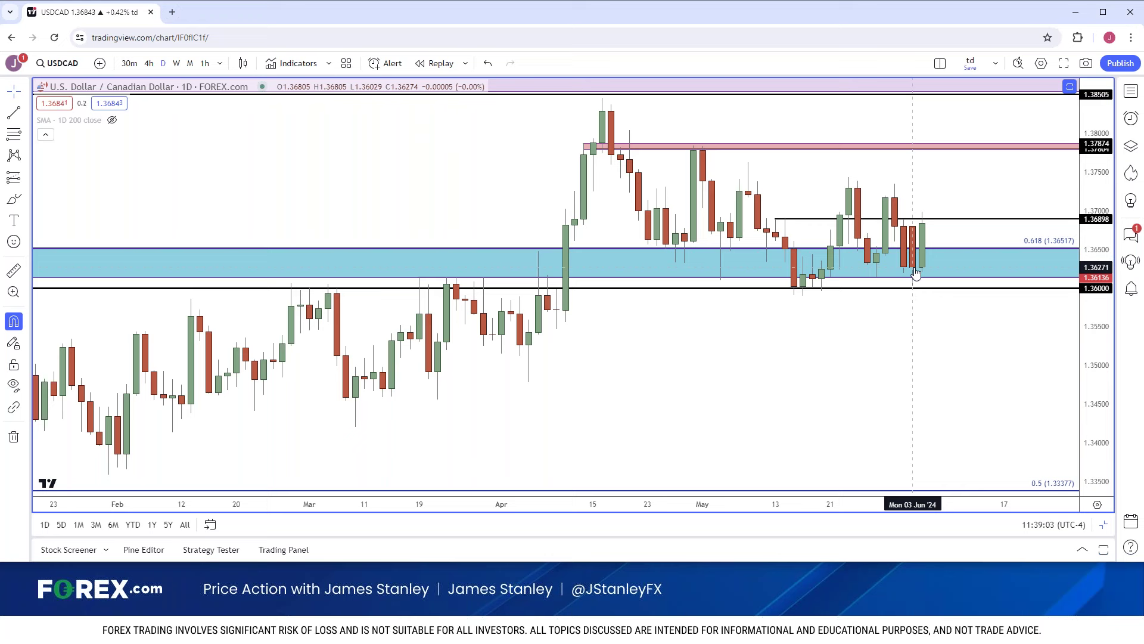
left_click(914, 278)
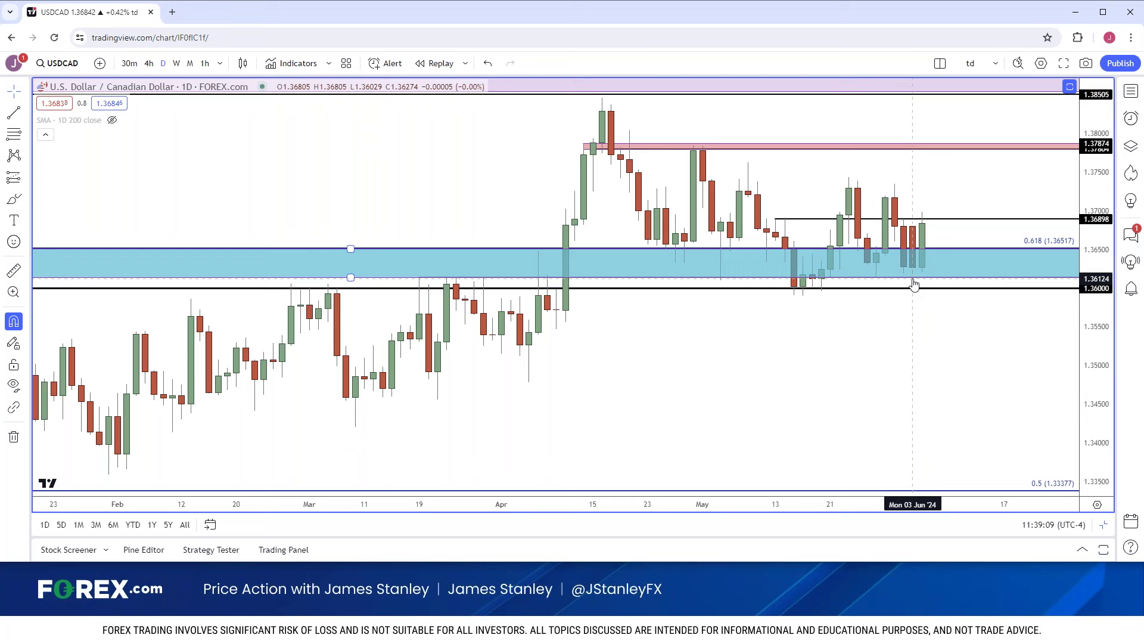
Examine USDCAD's daily price action around the blue support zone, the 1.36000 line and the short resistance line above
scroll(914, 282, "down", 2)
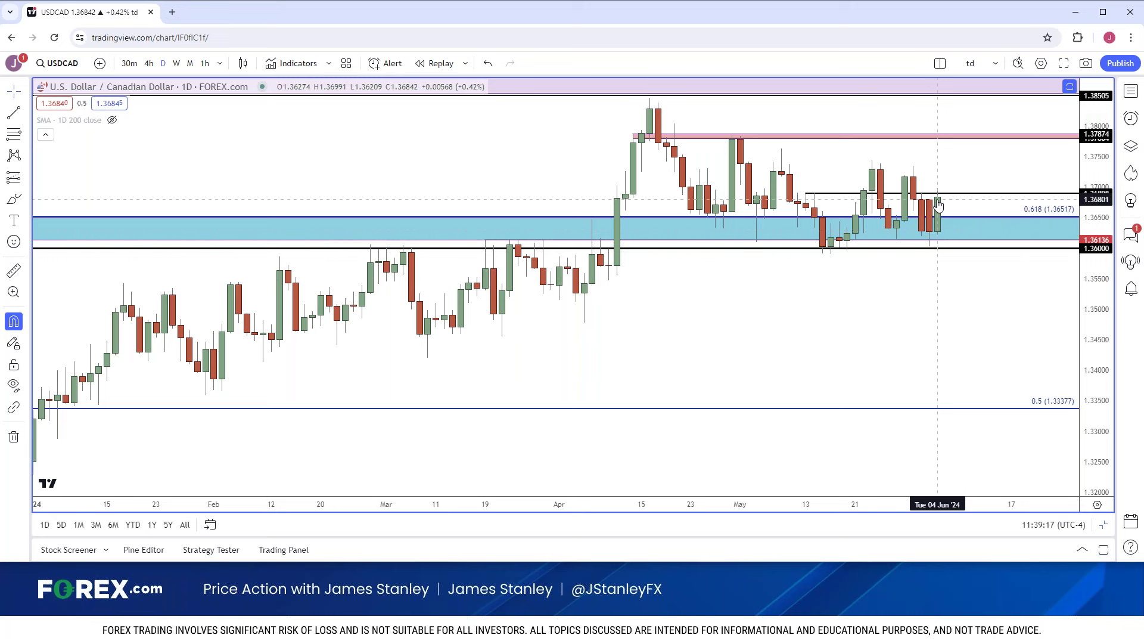
scroll(932, 200, "down", 1)
scroll(870, 265, "down", 2)
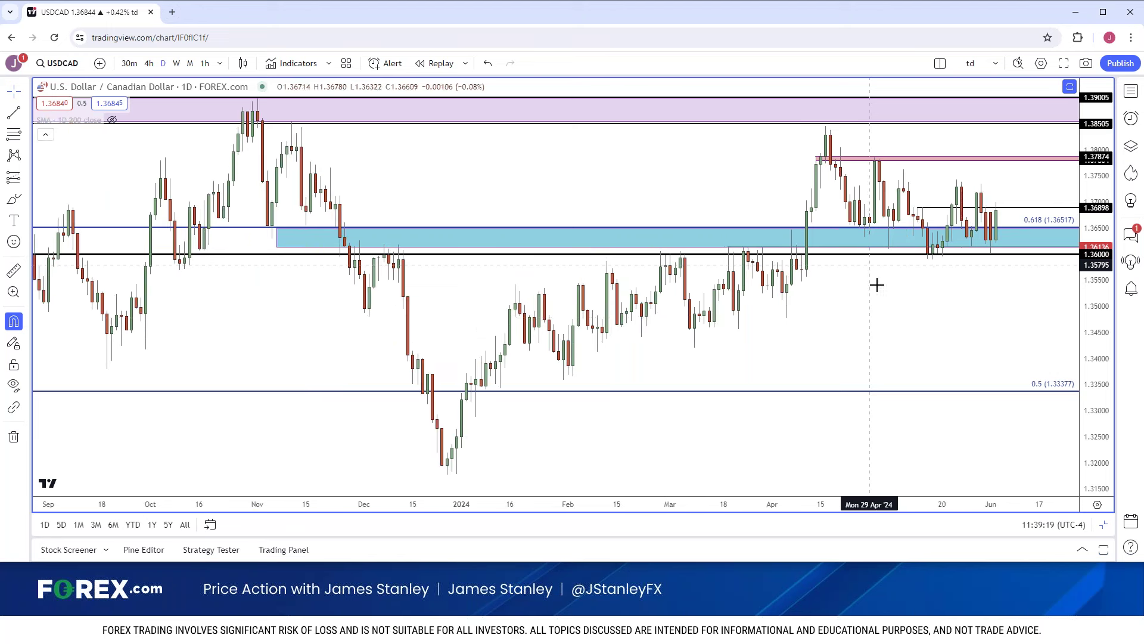
left_click_drag(935, 322, 884, 324)
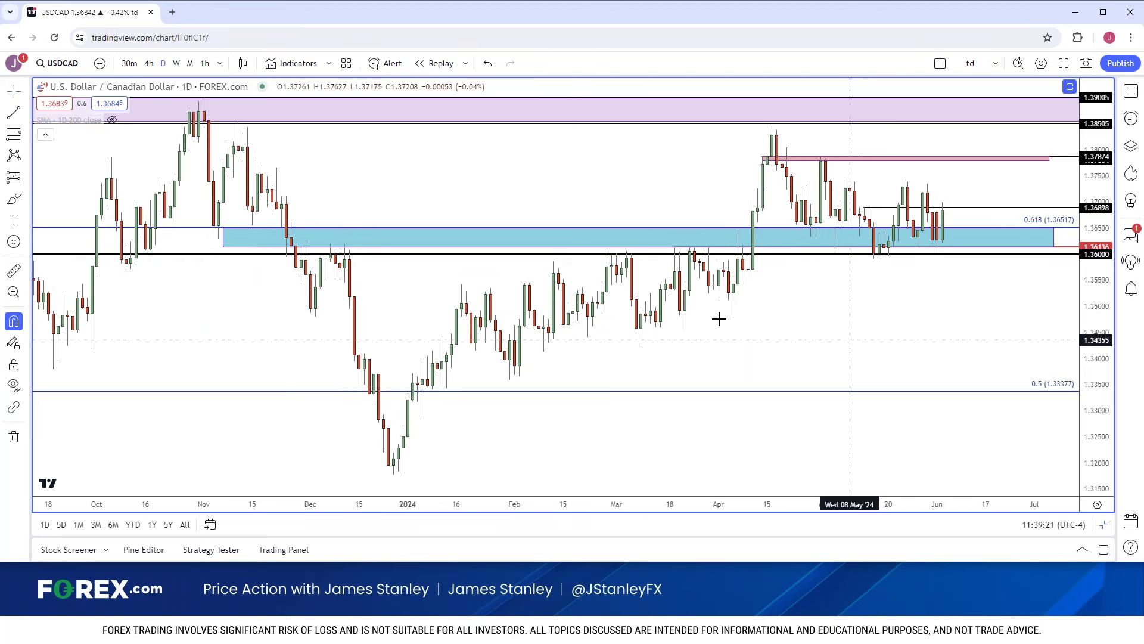
left_click(606, 256)
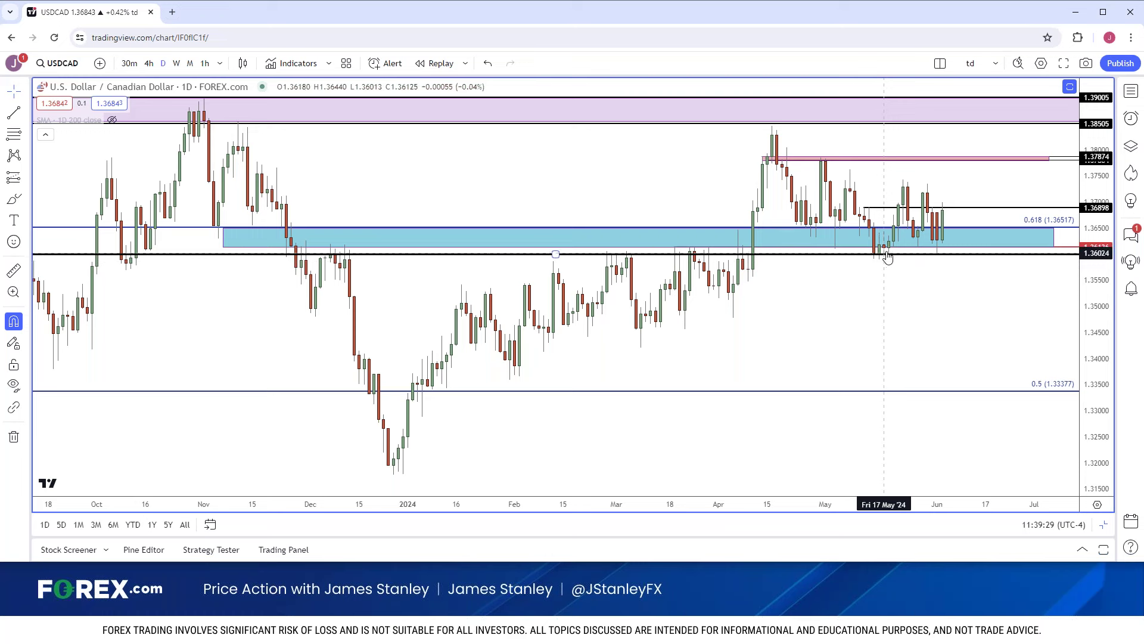
left_click(684, 250)
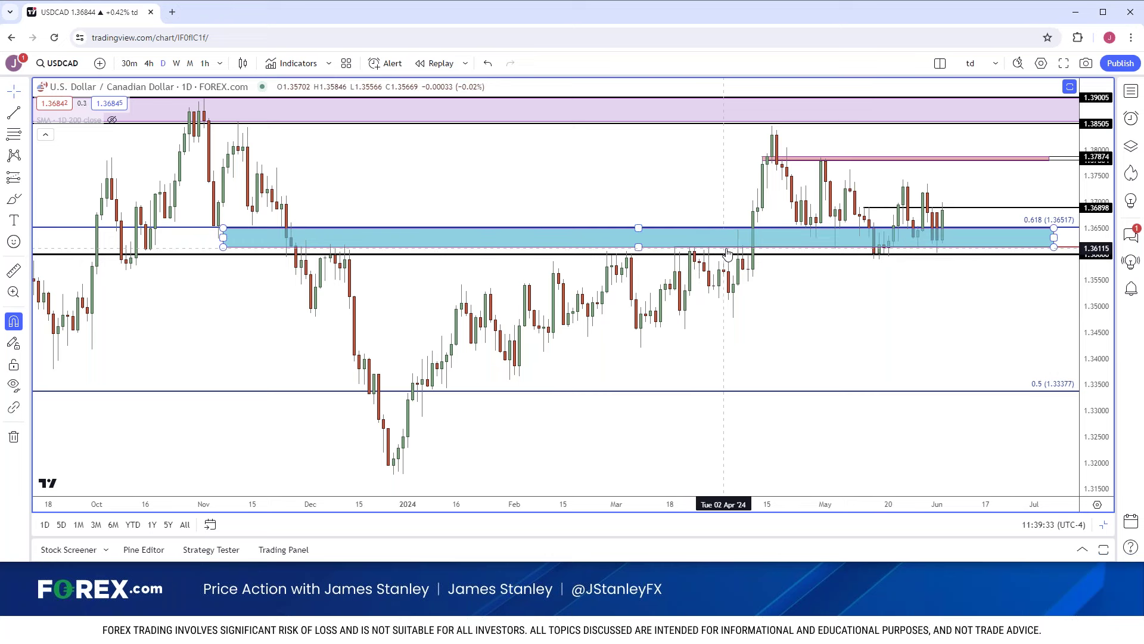
left_click(769, 253)
scroll(773, 253, "up", 2)
scroll(772, 253, "up", 3)
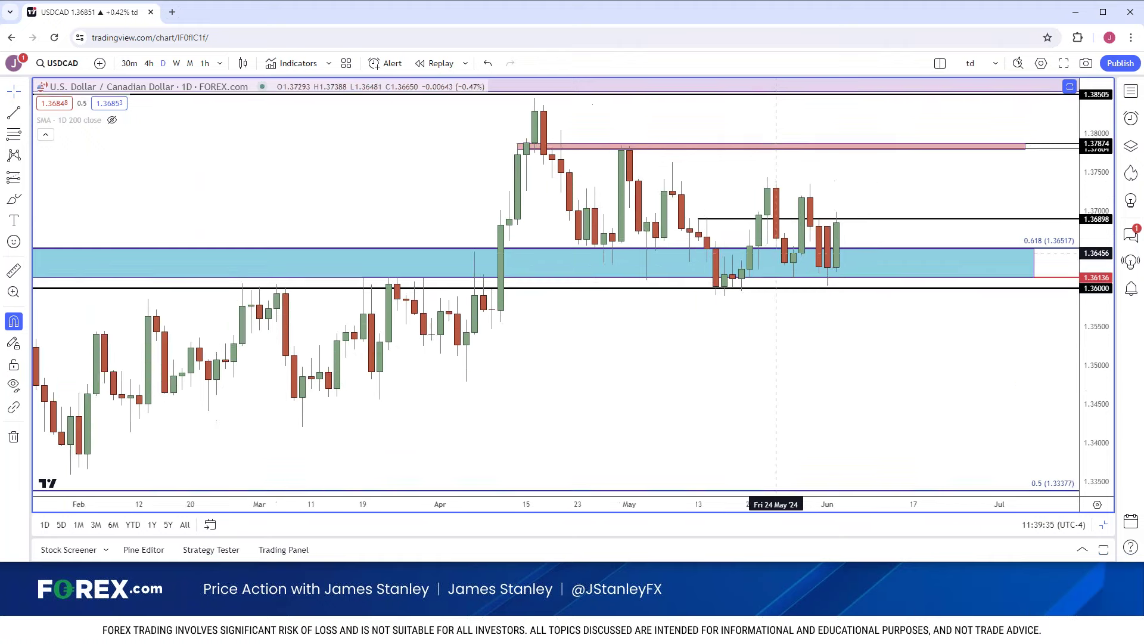
scroll(813, 291, "up", 1)
scroll(813, 291, "up", 1)
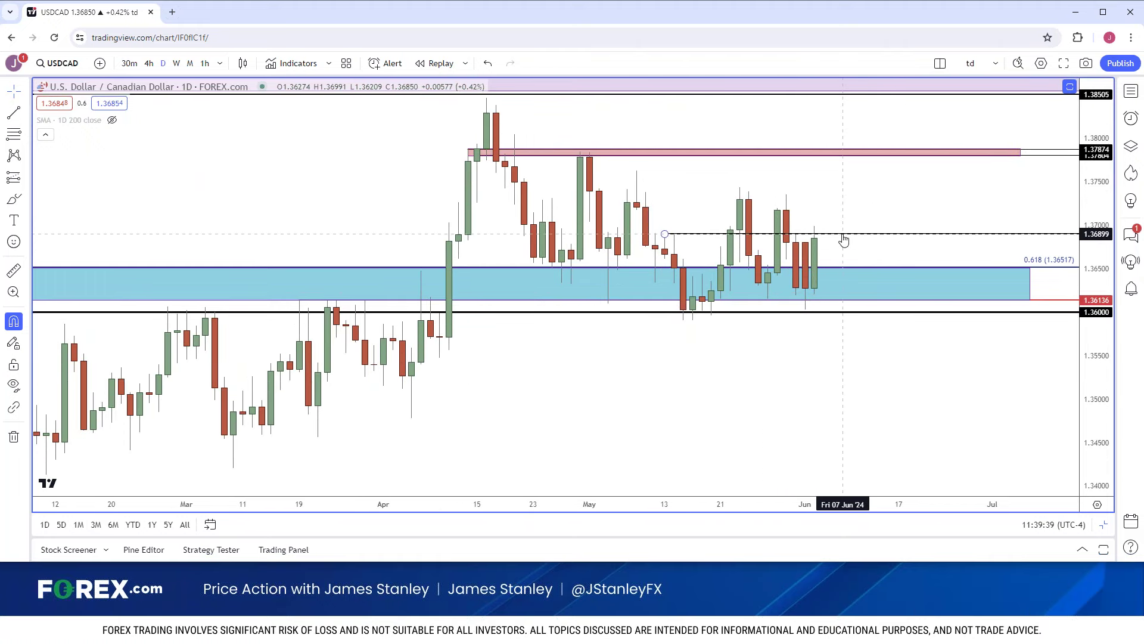
left_click(852, 269)
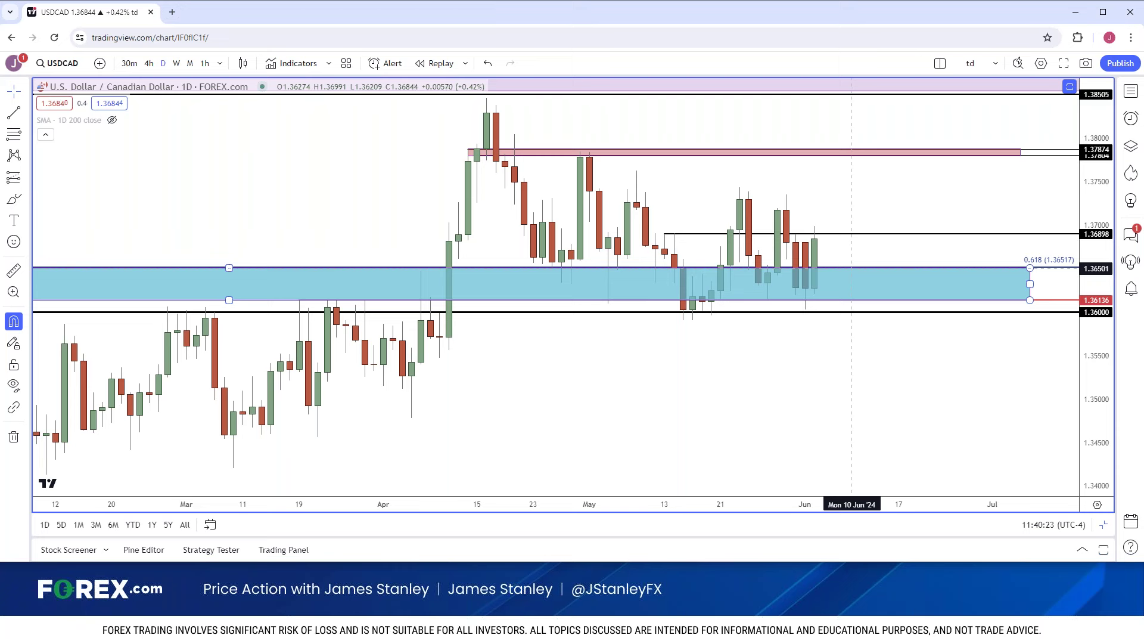
Switch the USDCAD chart to the weekly interval and examine the multi-year range against the Fibonacci levels
left_click(176, 63)
scroll(388, 196, "down", 3)
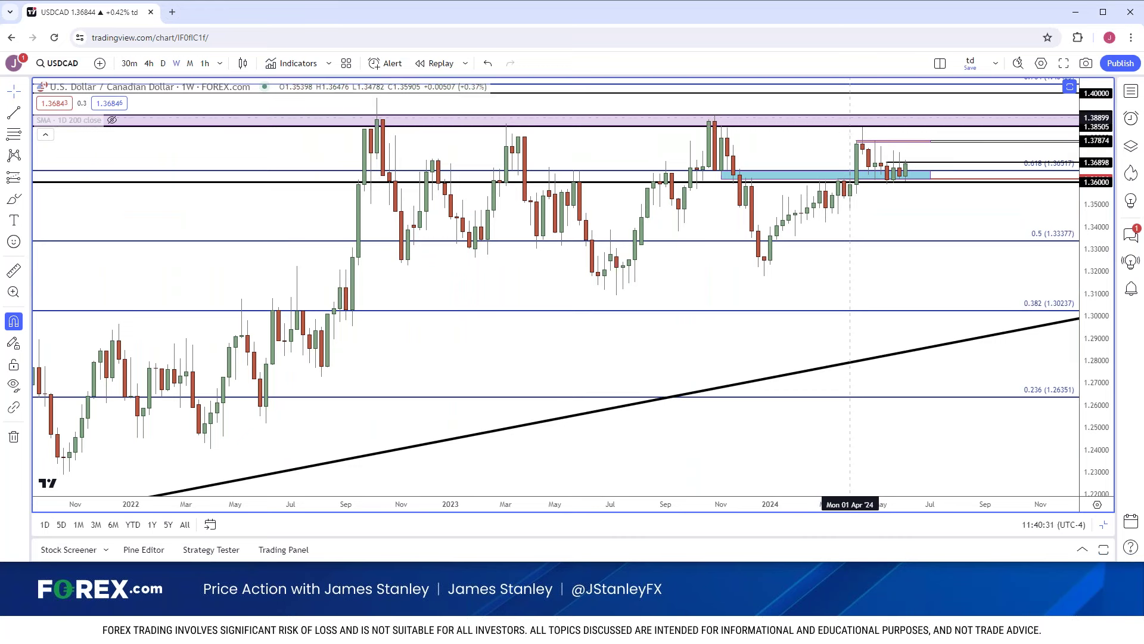
scroll(849, 122, "down", 3)
scroll(834, 162, "down", 3)
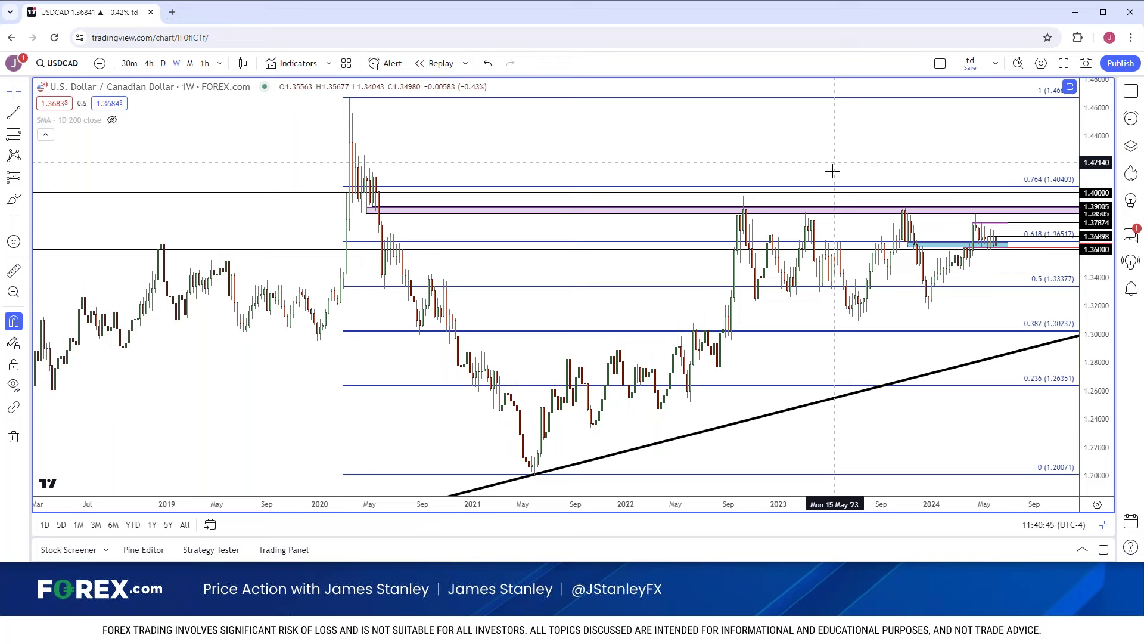
scroll(835, 162, "up", 3)
scroll(720, 247, "up", 3)
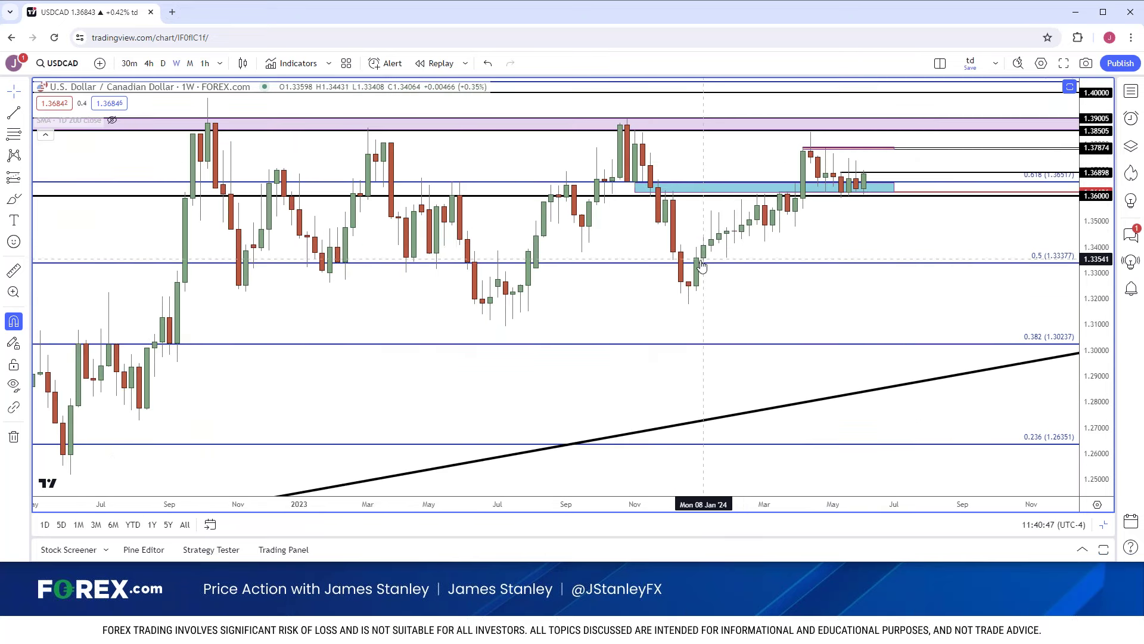
scroll(719, 247, "up", 3)
Return the USDCAD chart to the daily interval and examine the swings from late 2023 to June 2024
left_click(164, 65)
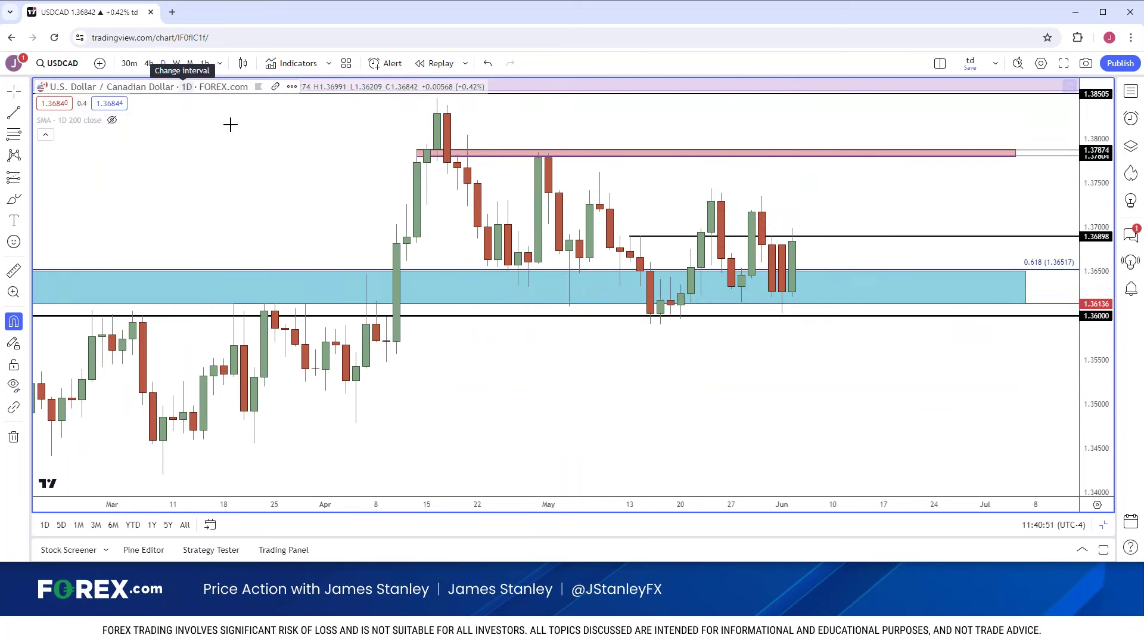
scroll(230, 123, "down", 4)
scroll(230, 124, "down", 2)
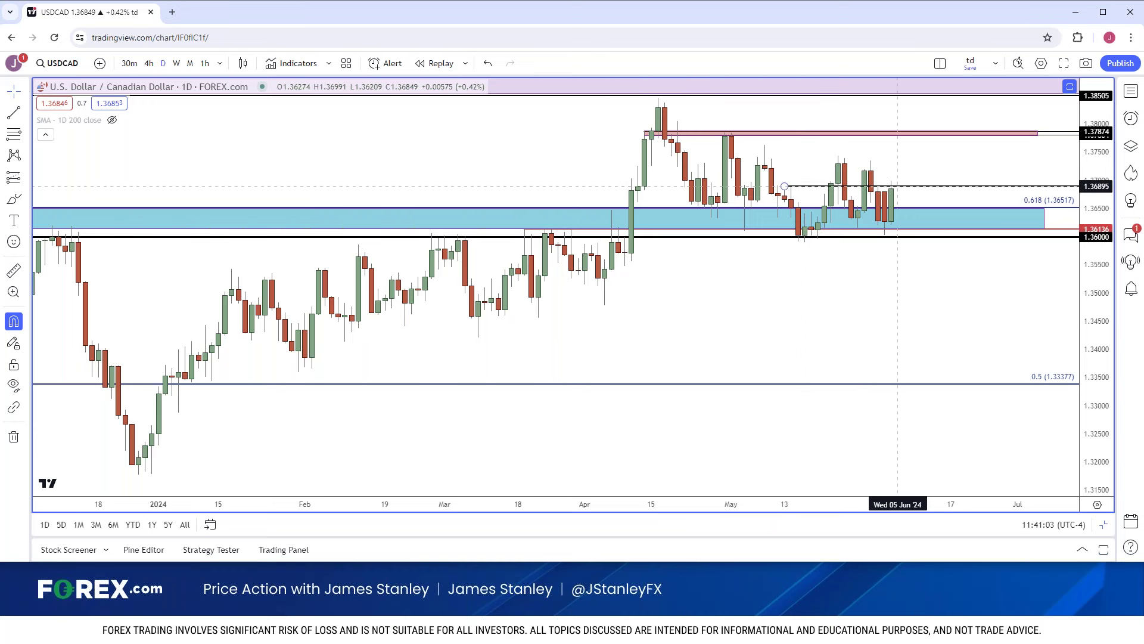
scroll(894, 161, "down", 3)
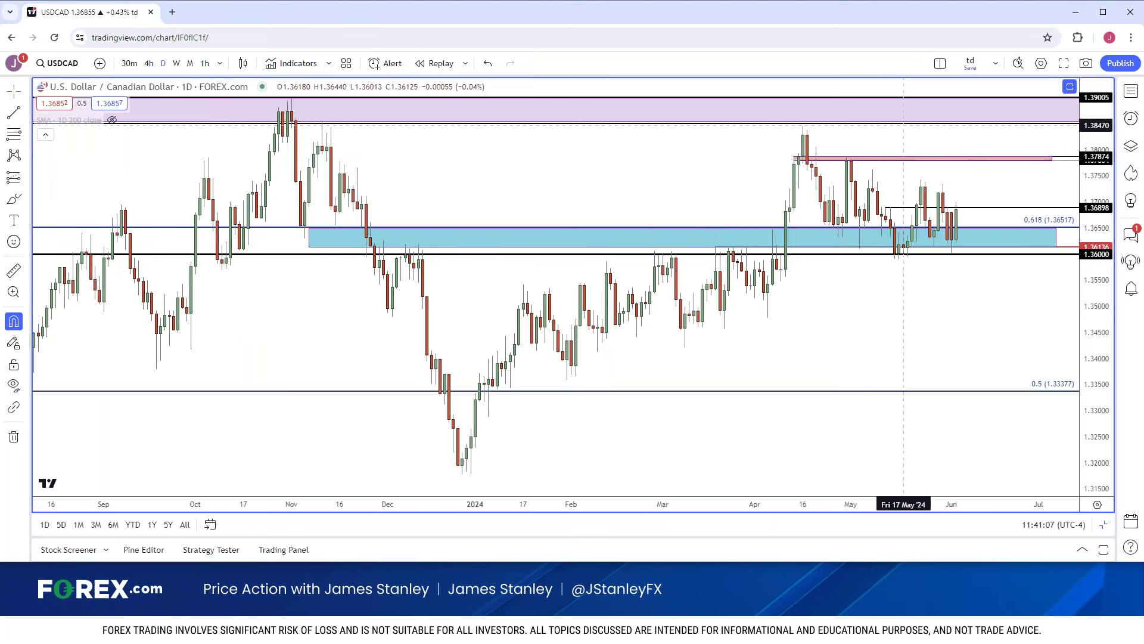
scroll(881, 163, "down", 2)
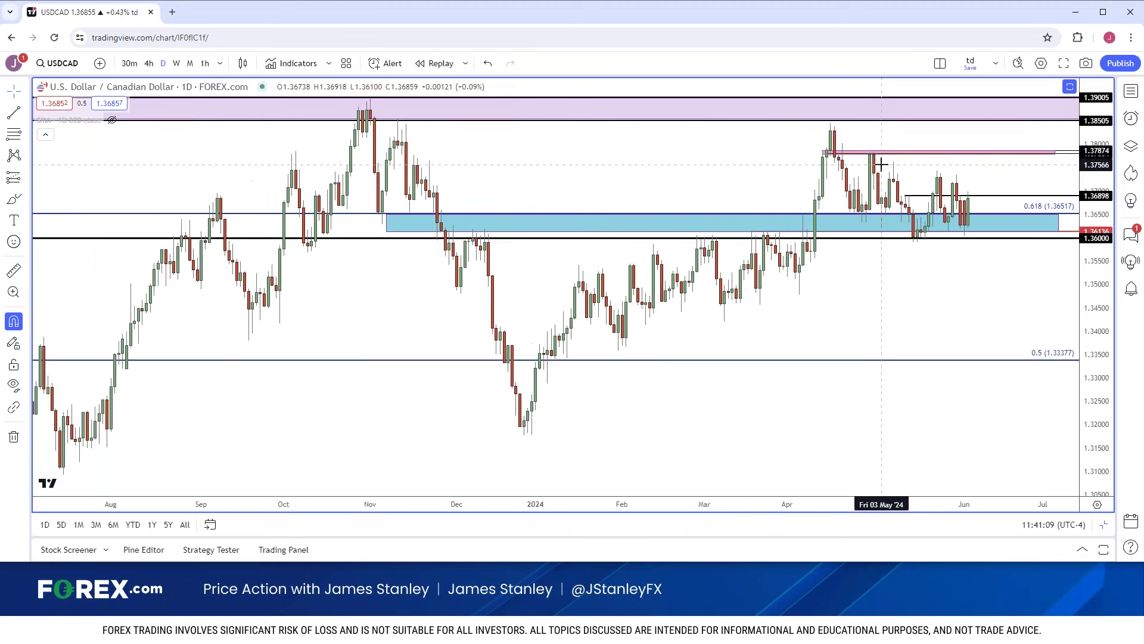
scroll(881, 164, "up", 2)
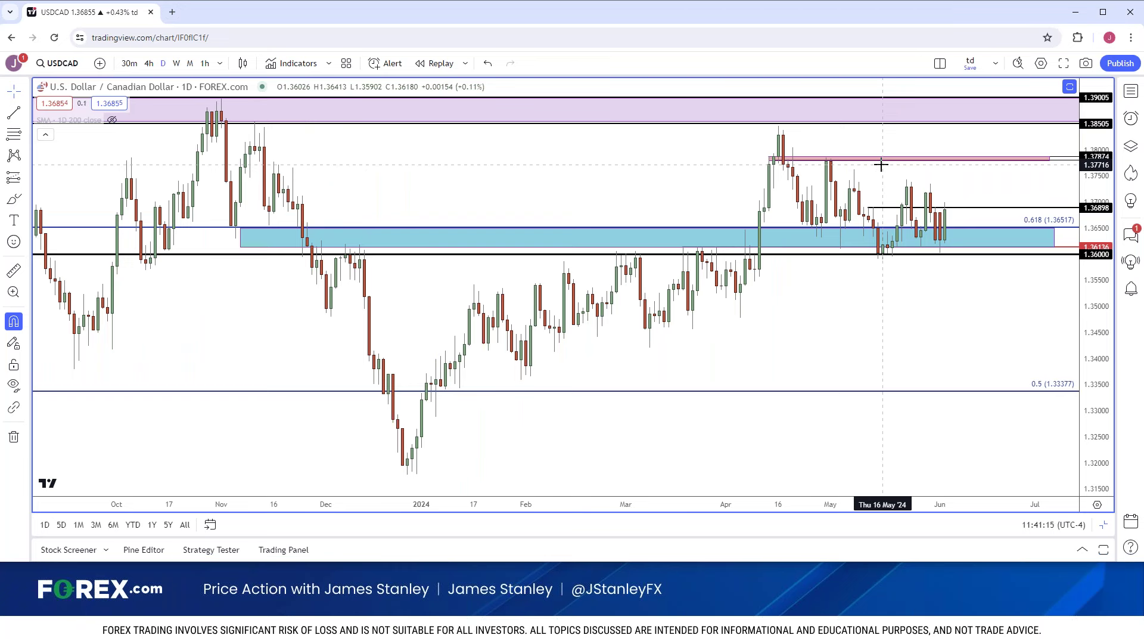
Search for the USDCHF symbol and load its FOREX.com chart
left_click(71, 64)
type("USDCHF")
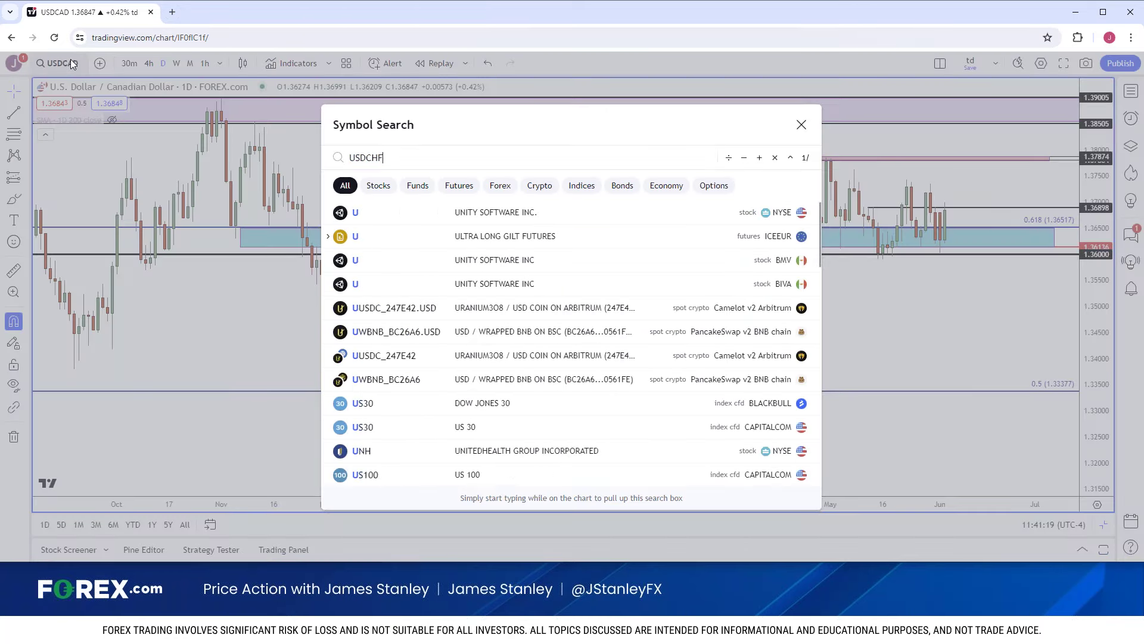
key("Down")
key("Down")
key("Return")
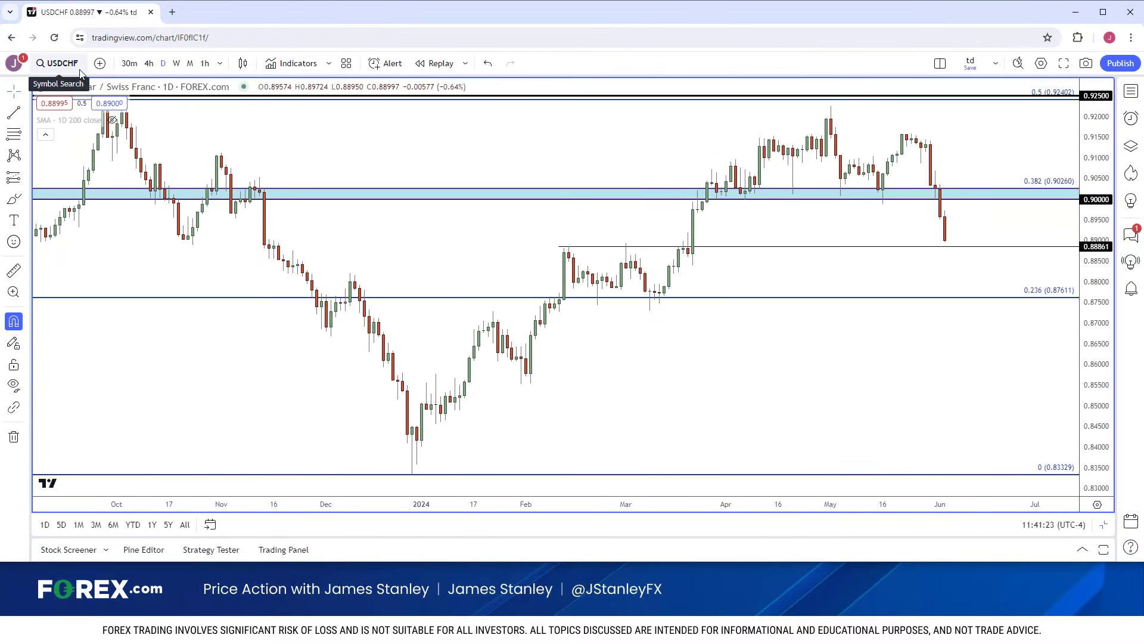
Switch USDCHF to the weekly interval and examine price around the blue zone at the 0.382 Fibonacci level
left_click(176, 63)
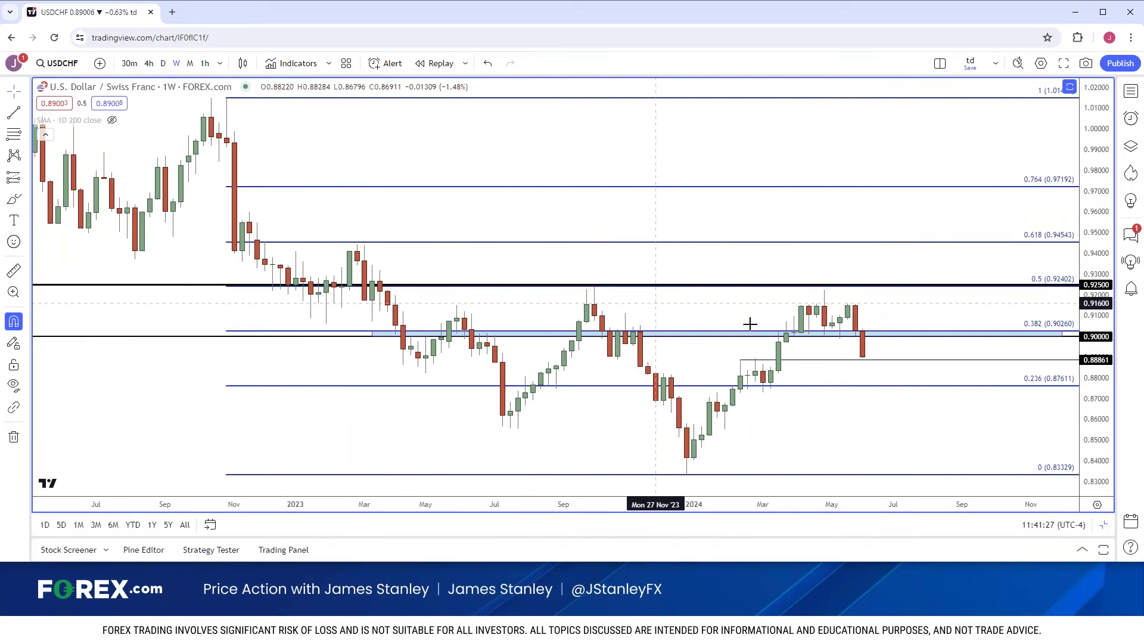
left_click(819, 337)
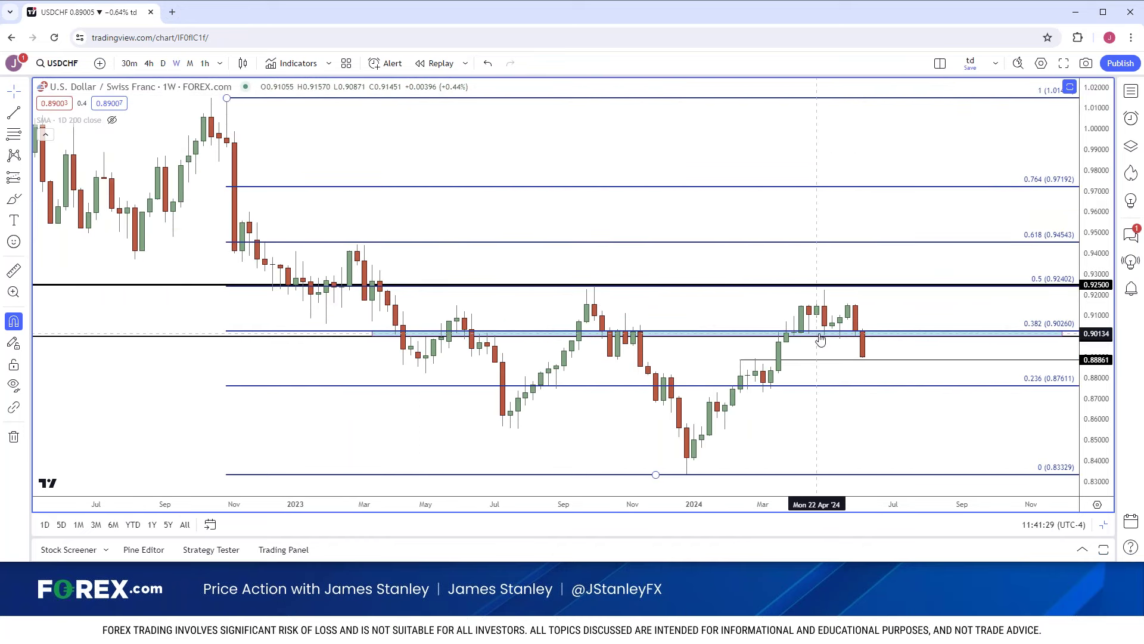
left_click(836, 335)
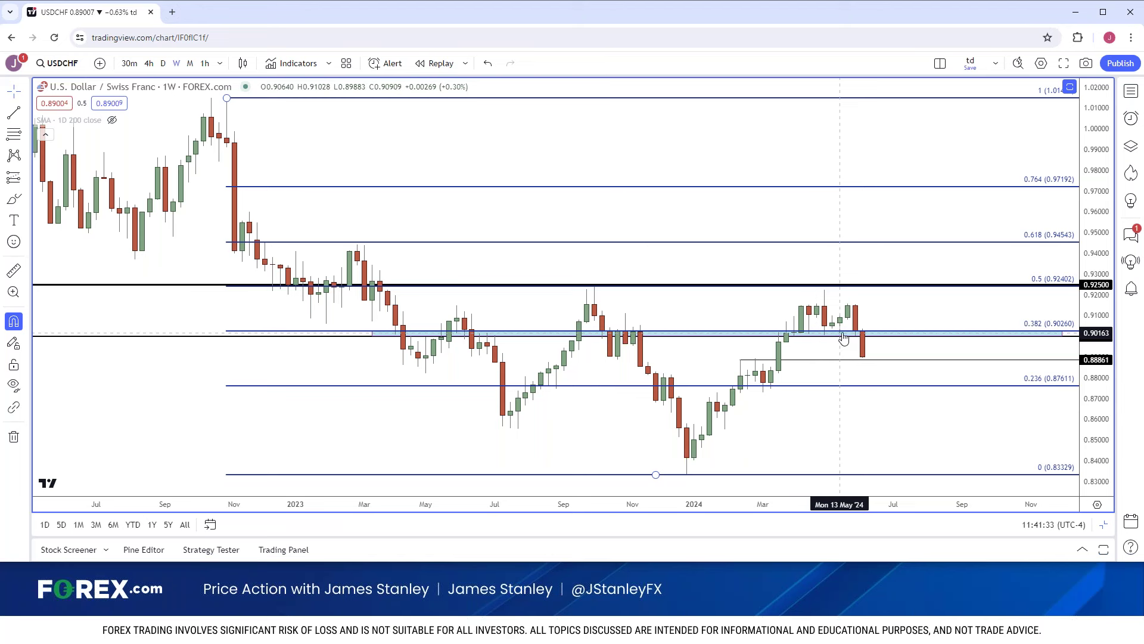
key("Escape")
Compare USDCHF's daily and weekly charts, finishing on the daily interval with price history back to mid-2023
left_click(162, 63)
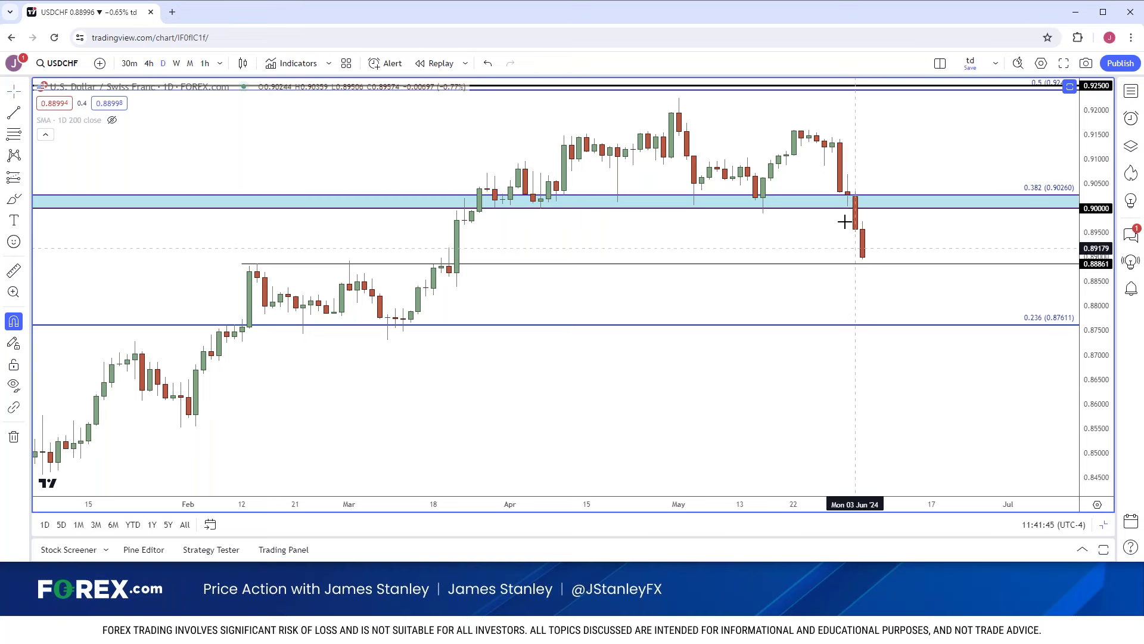
left_click(175, 65)
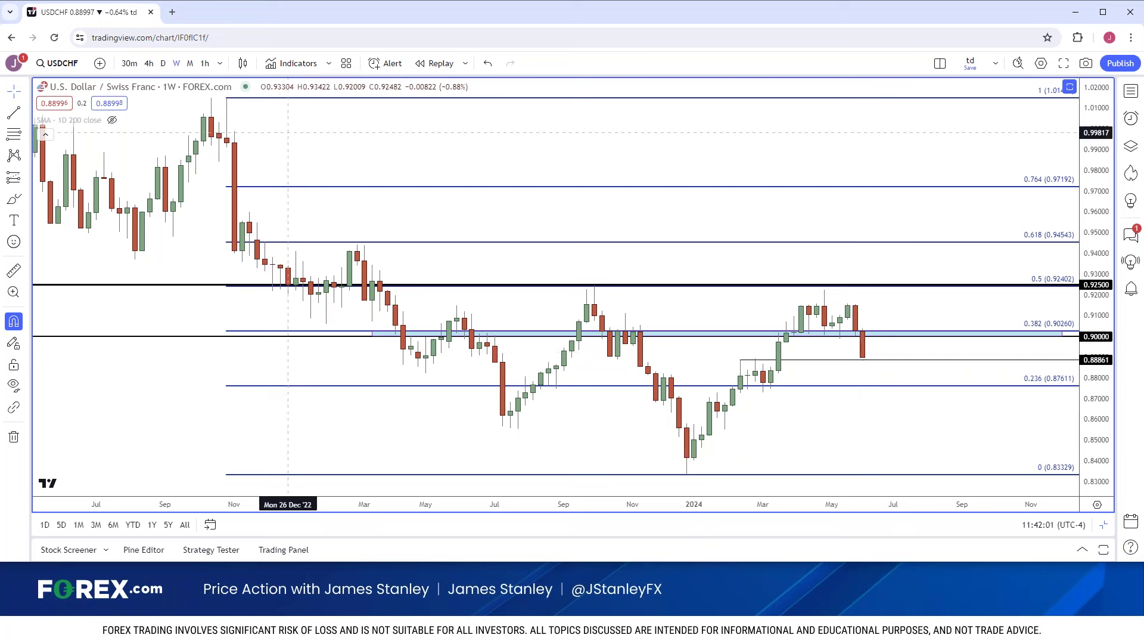
left_click(163, 63)
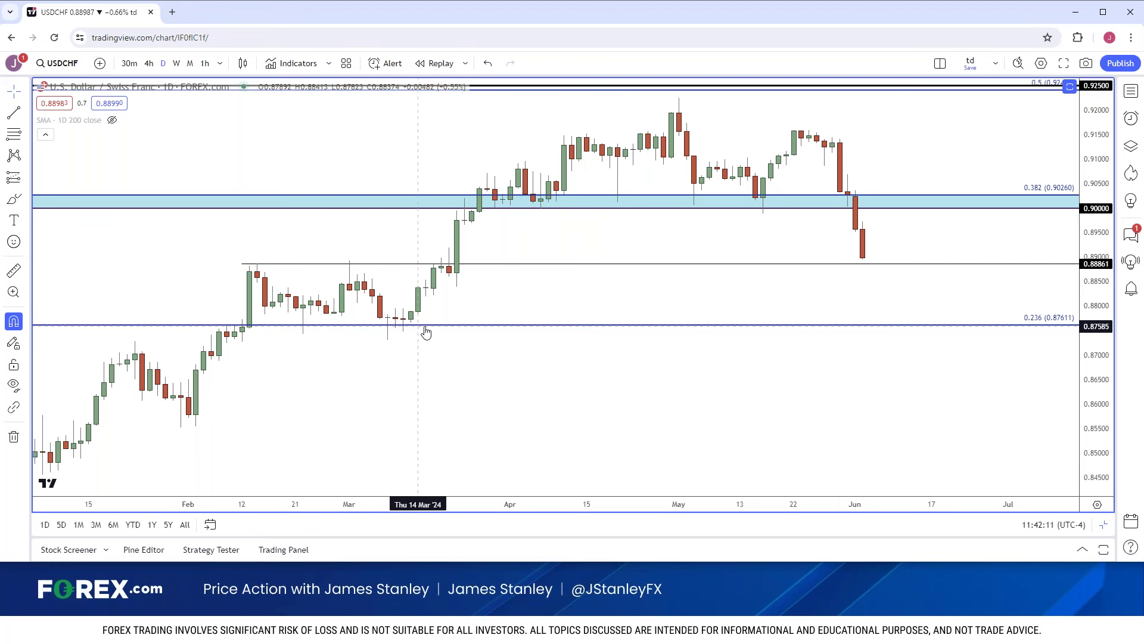
scroll(434, 327, "down", 3)
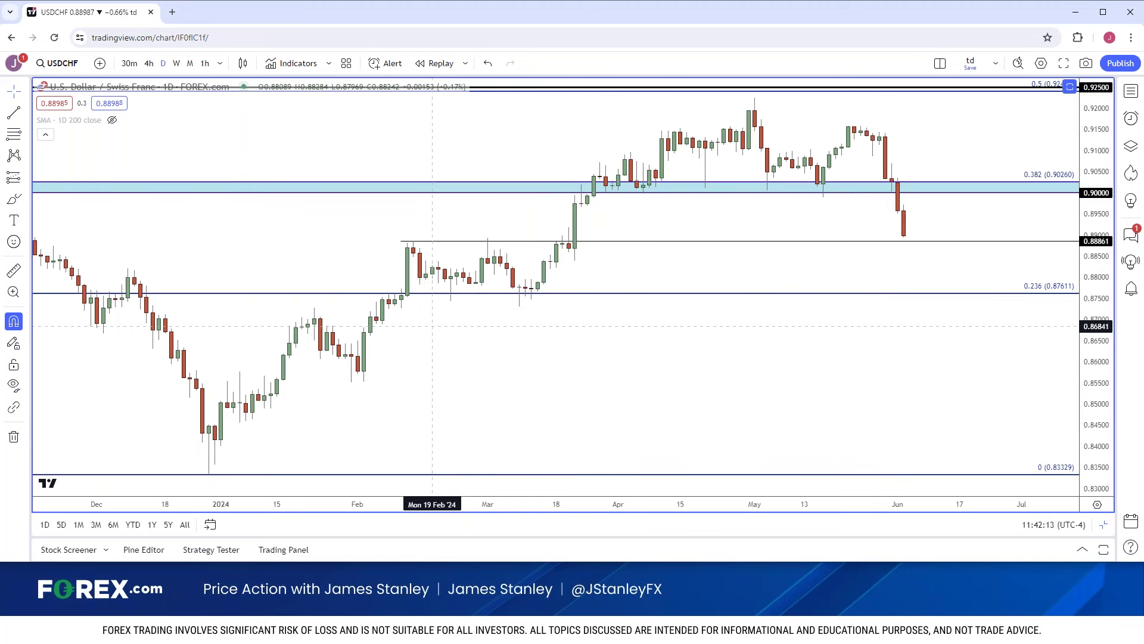
scroll(434, 326, "down", 3)
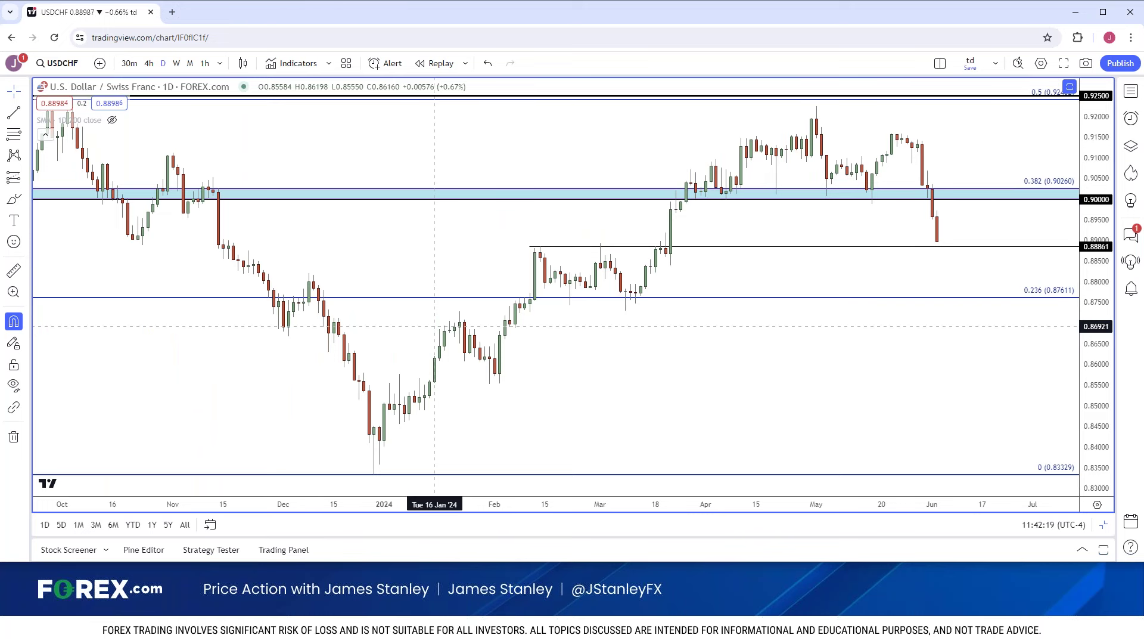
scroll(434, 326, "down", 3)
scroll(442, 320, "up", 3)
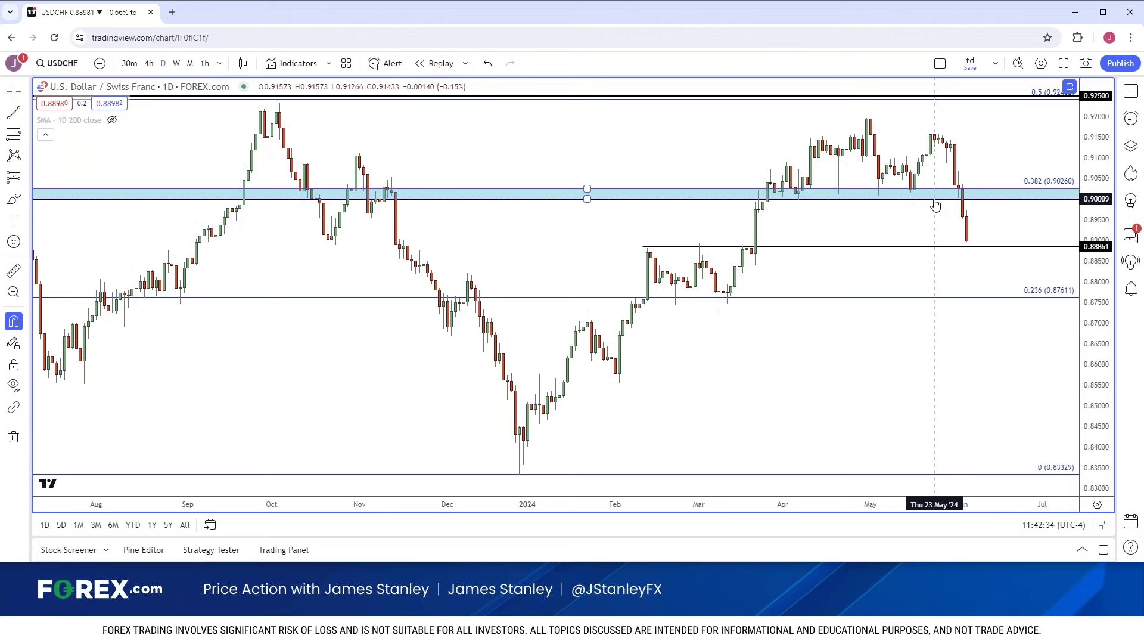
Search for the USDJPY symbol and load its FOREX.com chart
left_click(75, 70)
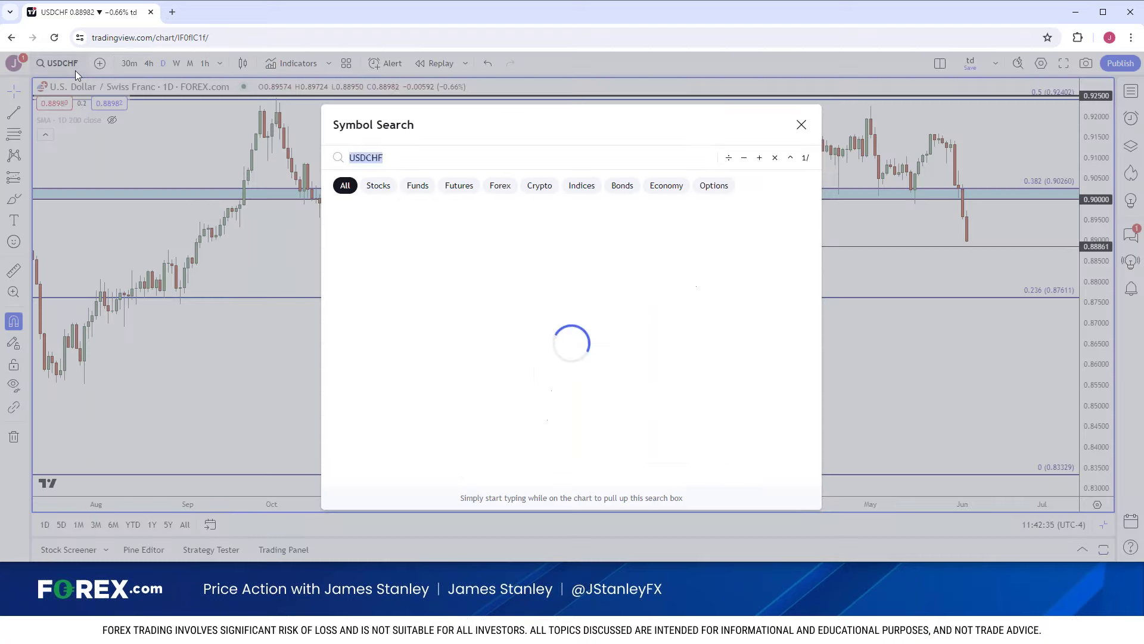
type("FX:USDJPY")
key("Down")
key("Down")
key("Return")
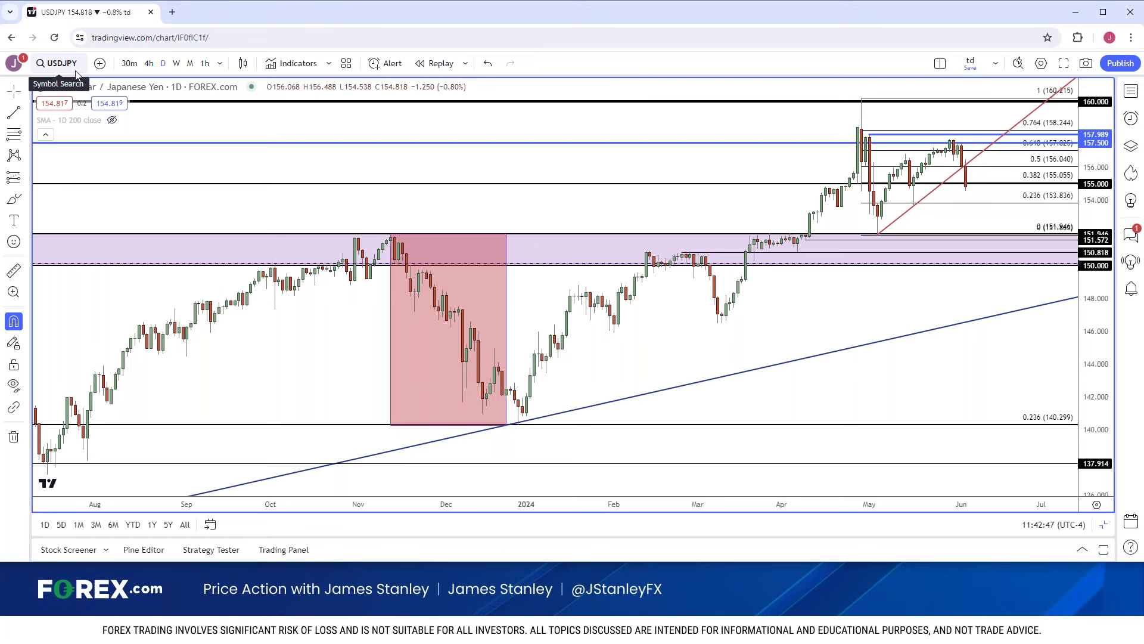
Examine USDJPY's daily price action since late April against the blue resistance lines, Fibonacci levels and red trendline
scroll(220, 119, "up", 5)
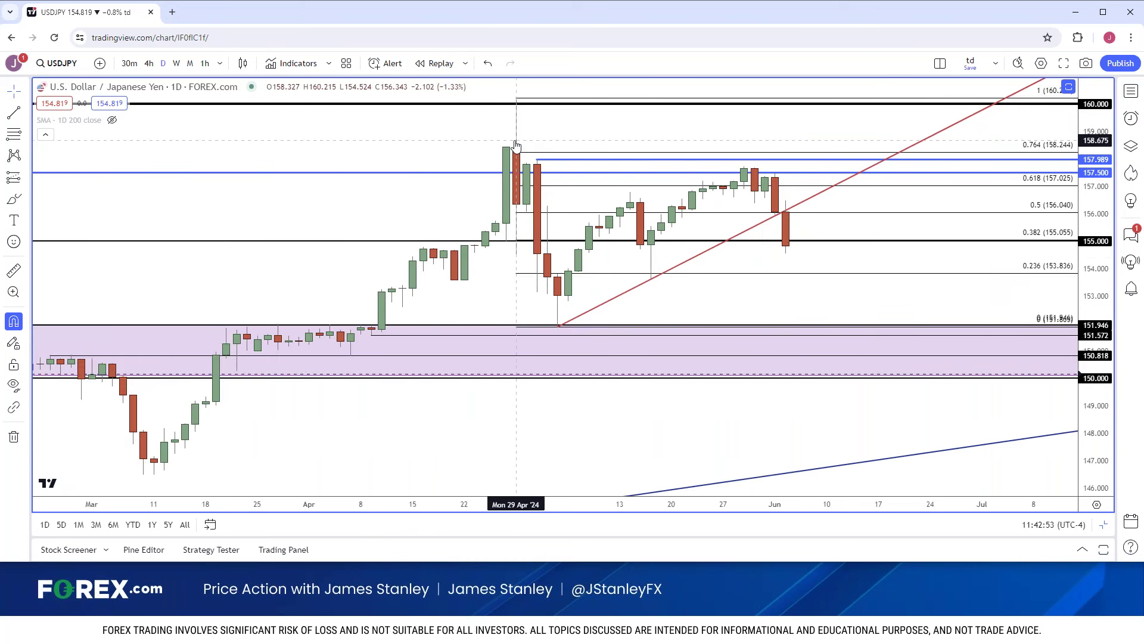
left_click(537, 173)
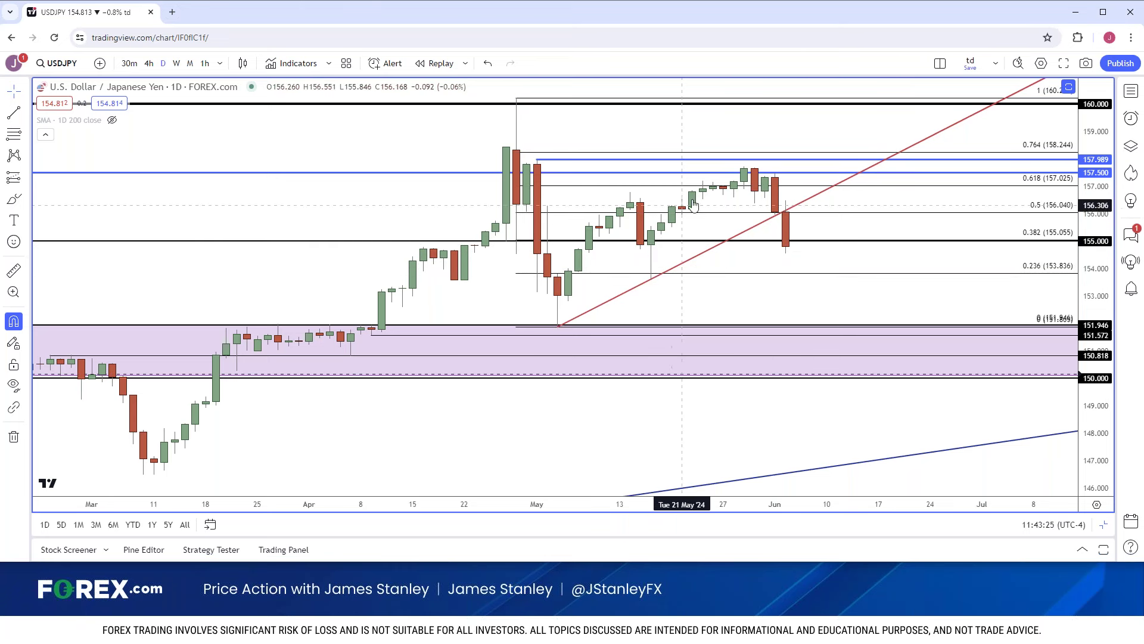
left_click(775, 172)
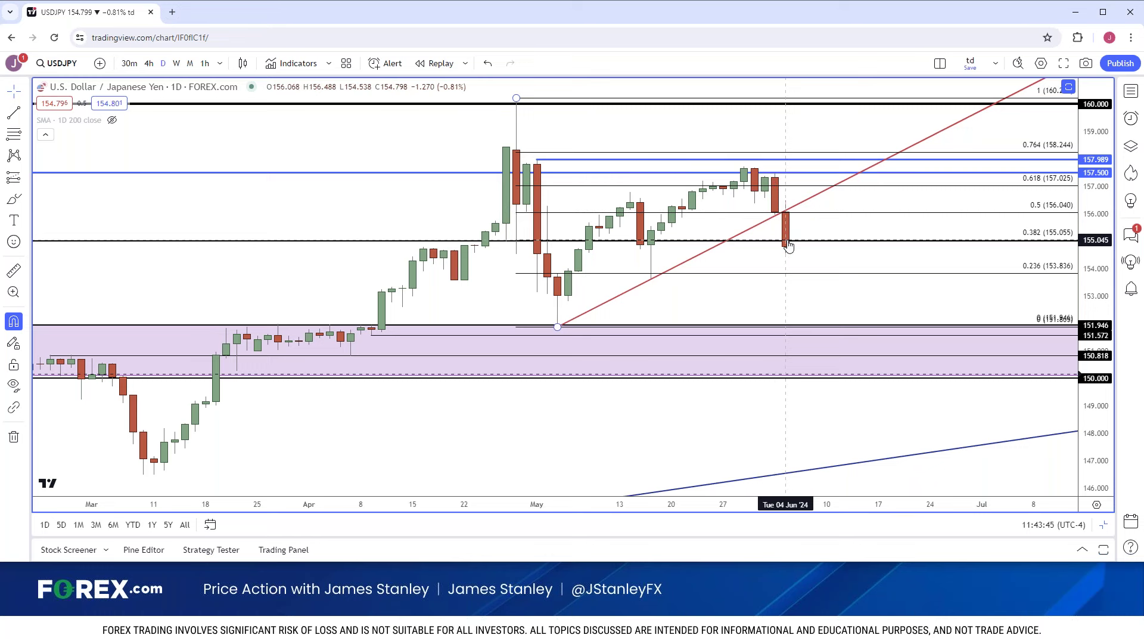
Switch USDJPY to the 4-hour interval and show the price action from late April to June
left_click(149, 64)
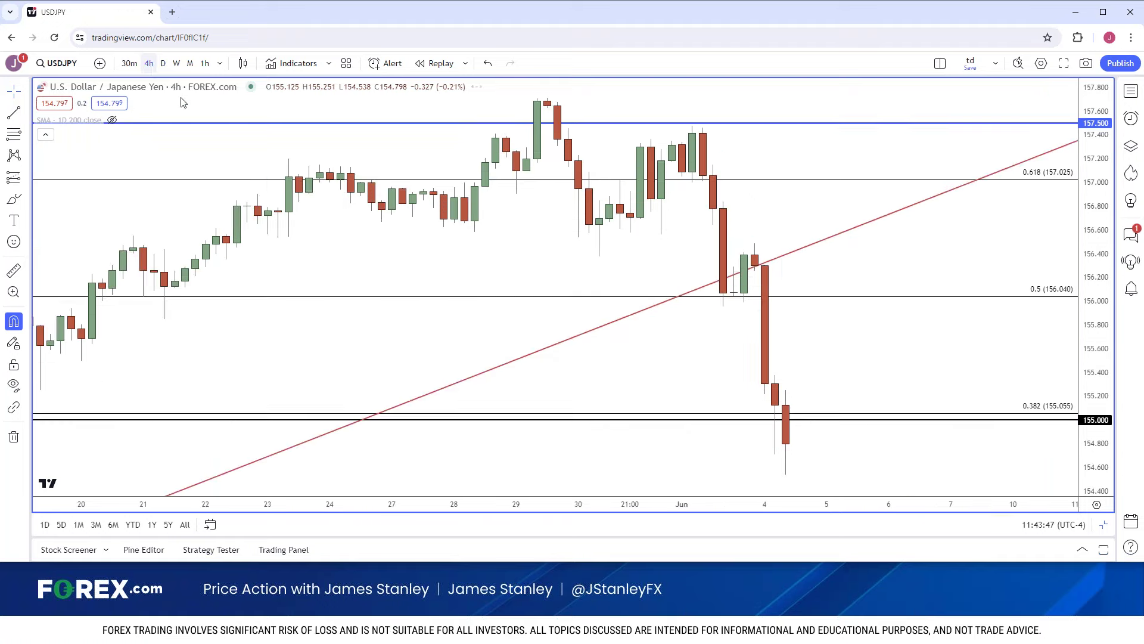
scroll(260, 156, "down", 4)
scroll(263, 160, "down", 1)
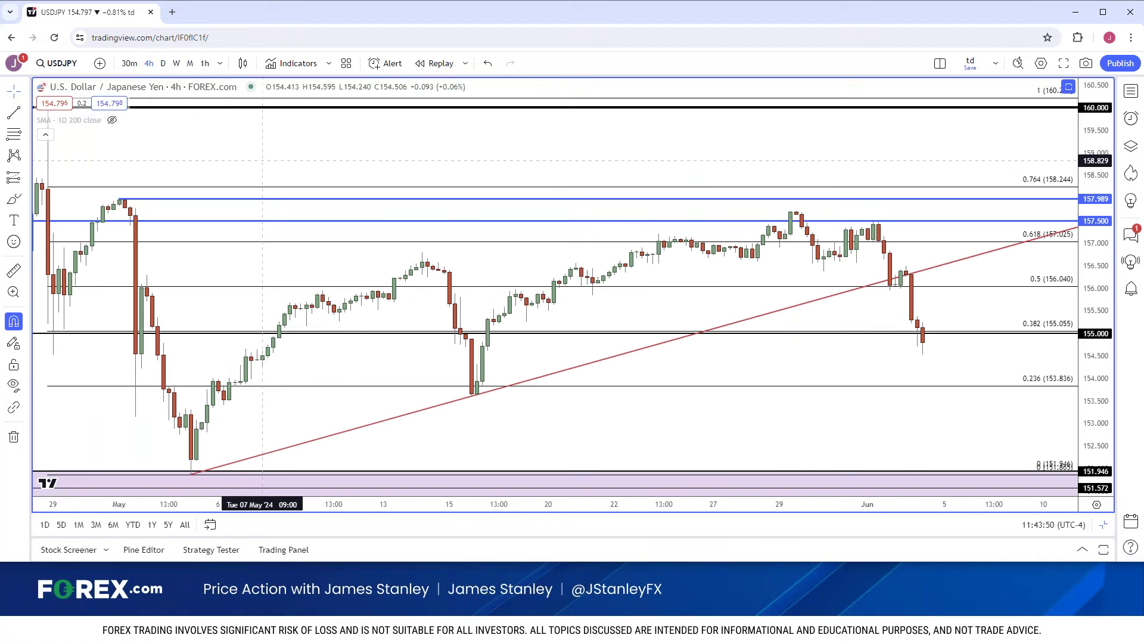
Load the TVC US Dollar Index (DXY) chart and examine its shaded zones and Fibonacci levels on the daily interval
left_click(66, 68)
type("TVC:DXY")
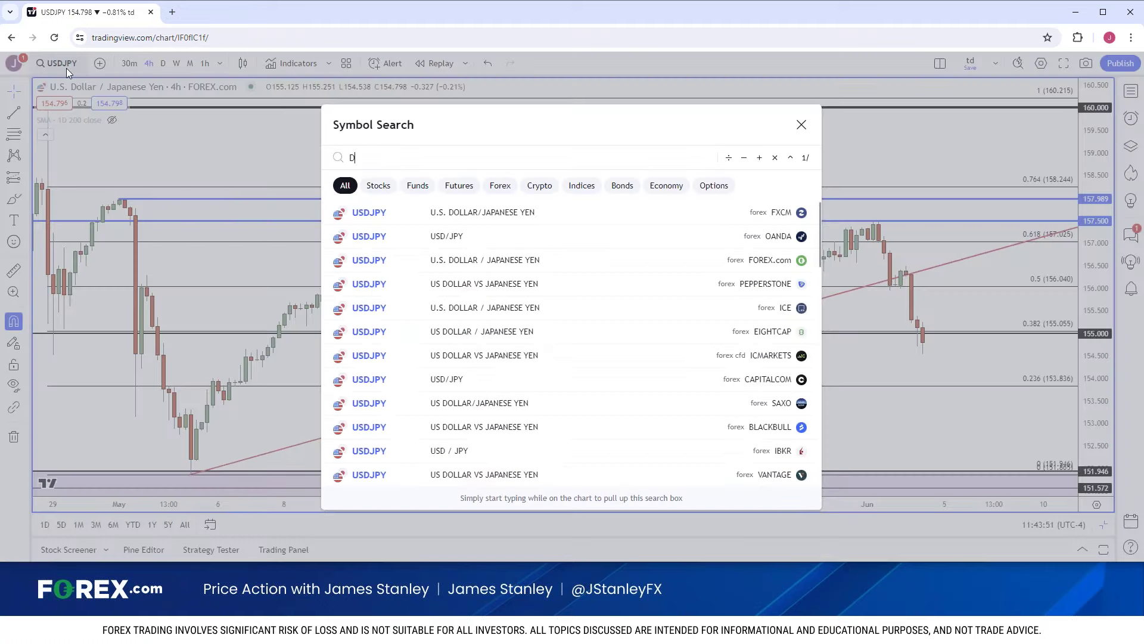
key("Return")
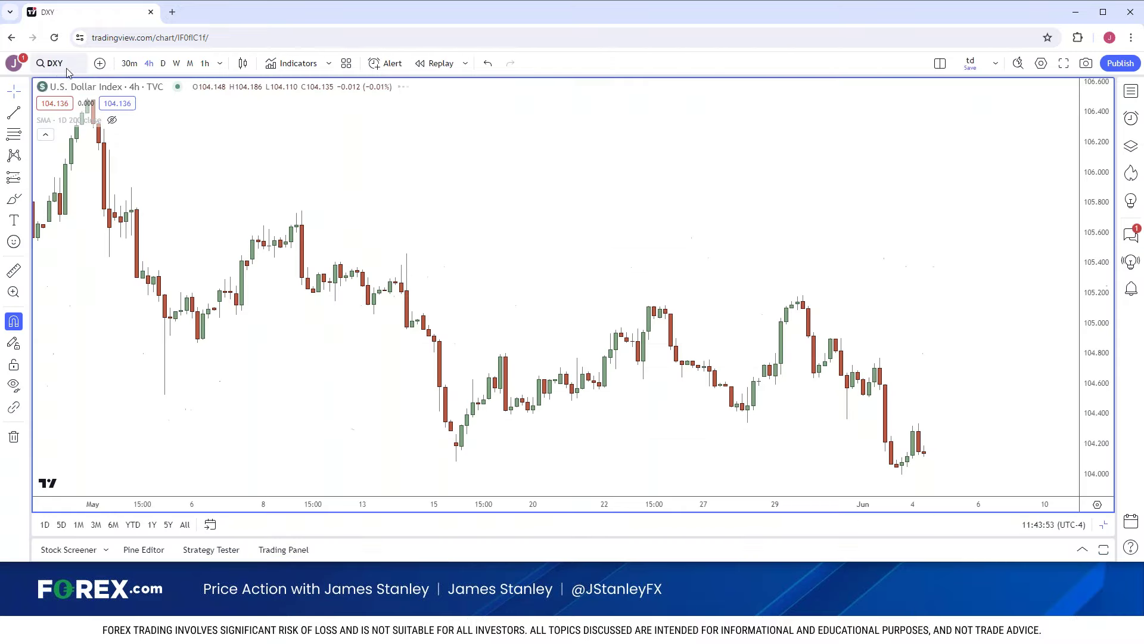
left_click(163, 63)
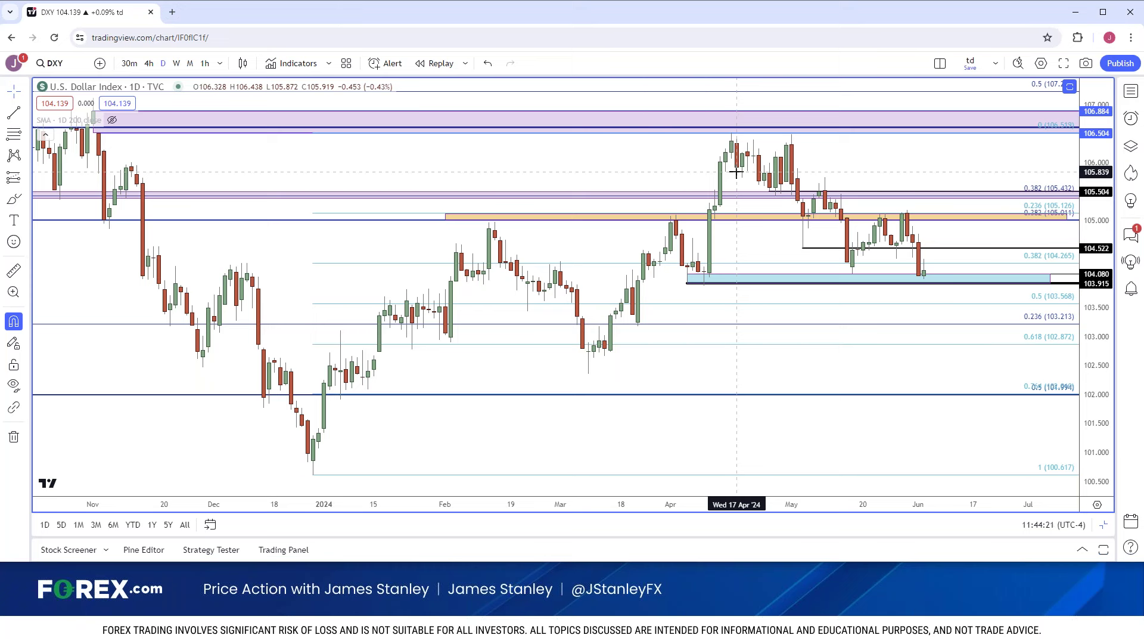
left_click(803, 216)
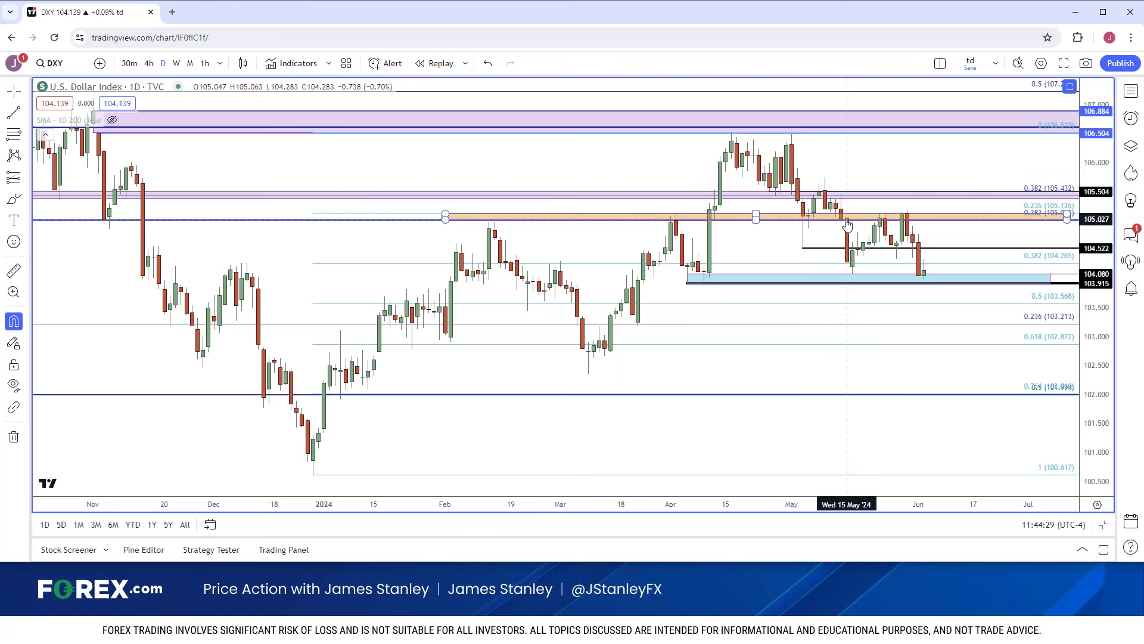
left_click(792, 188)
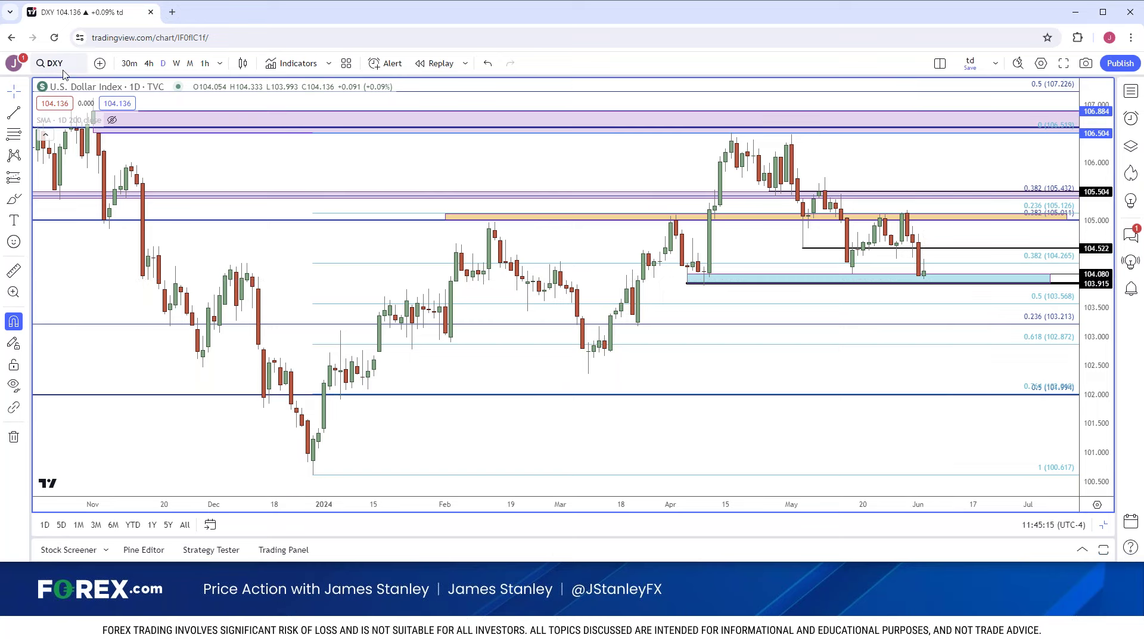
Search for the EURUSD symbol and load its FOREX.com chart
left_click(82, 88)
type("EURUSD")
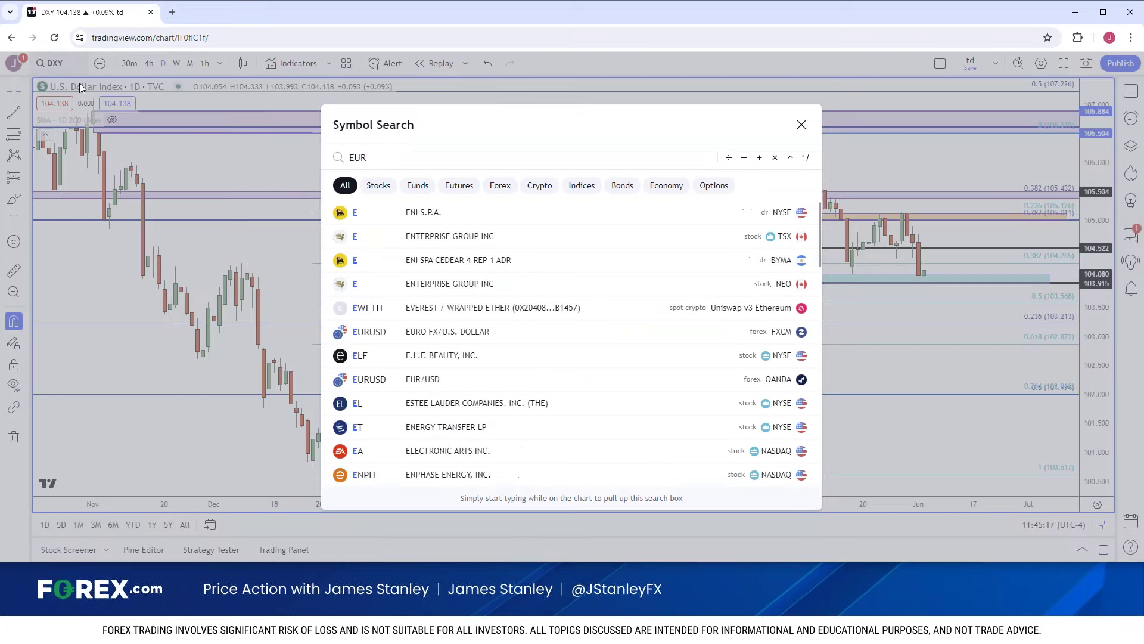
key("Down")
key("Down")
key("Down")
key("Return")
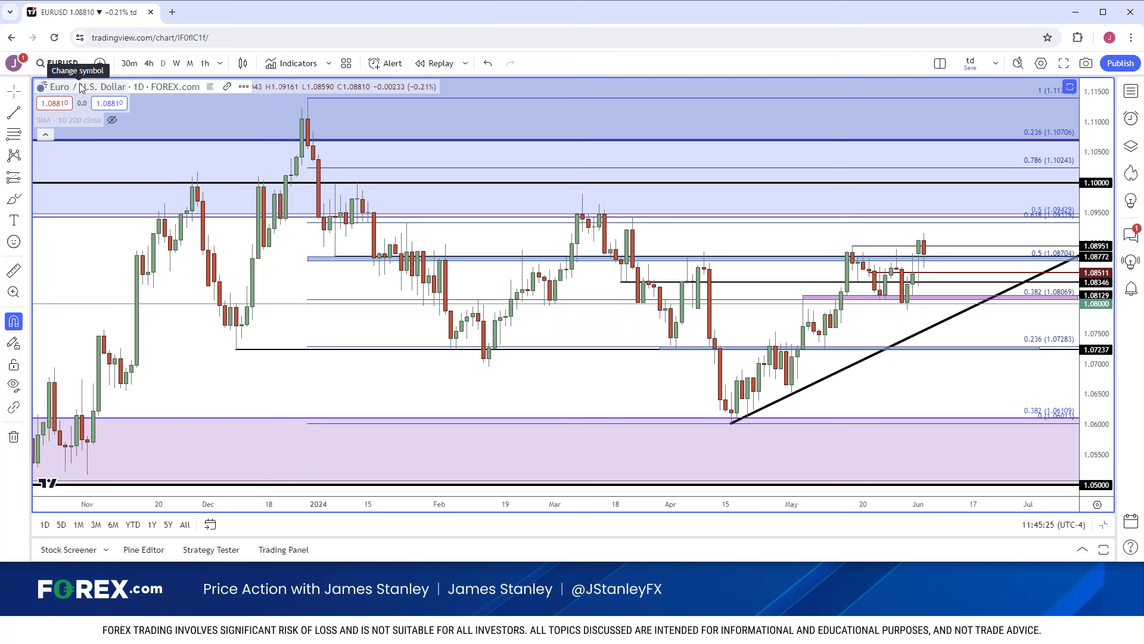
Search for the USDJPY symbol and replace the EURUSD chart with its FOREX.com chart
left_click(80, 84)
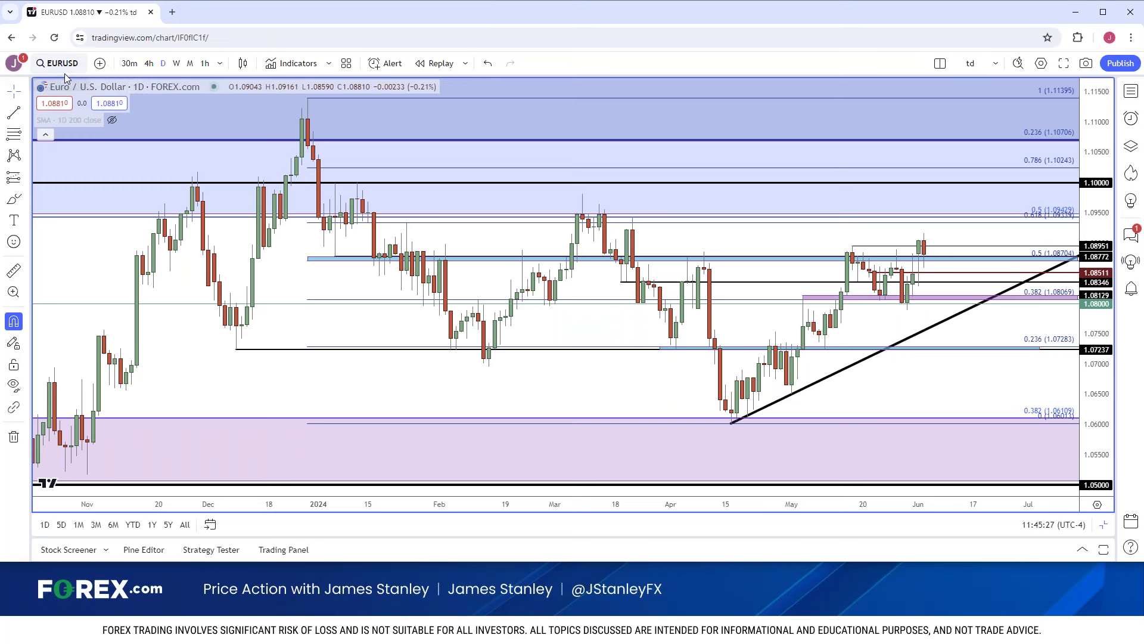
type("USDJPY")
key("Down")
key("Down")
key("Down")
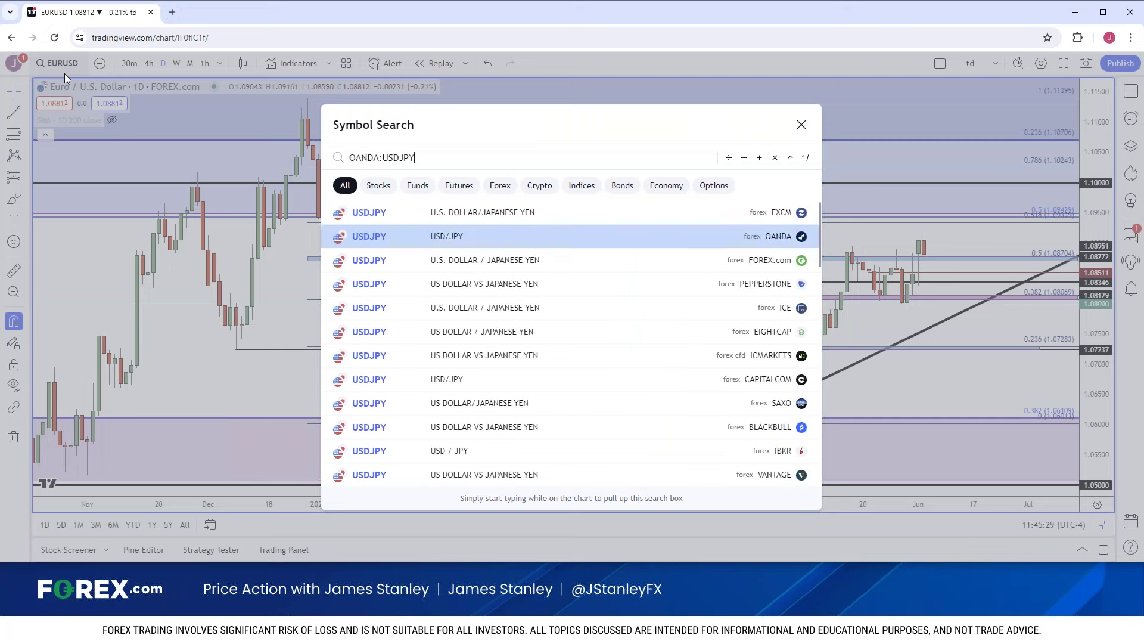
key("Return")
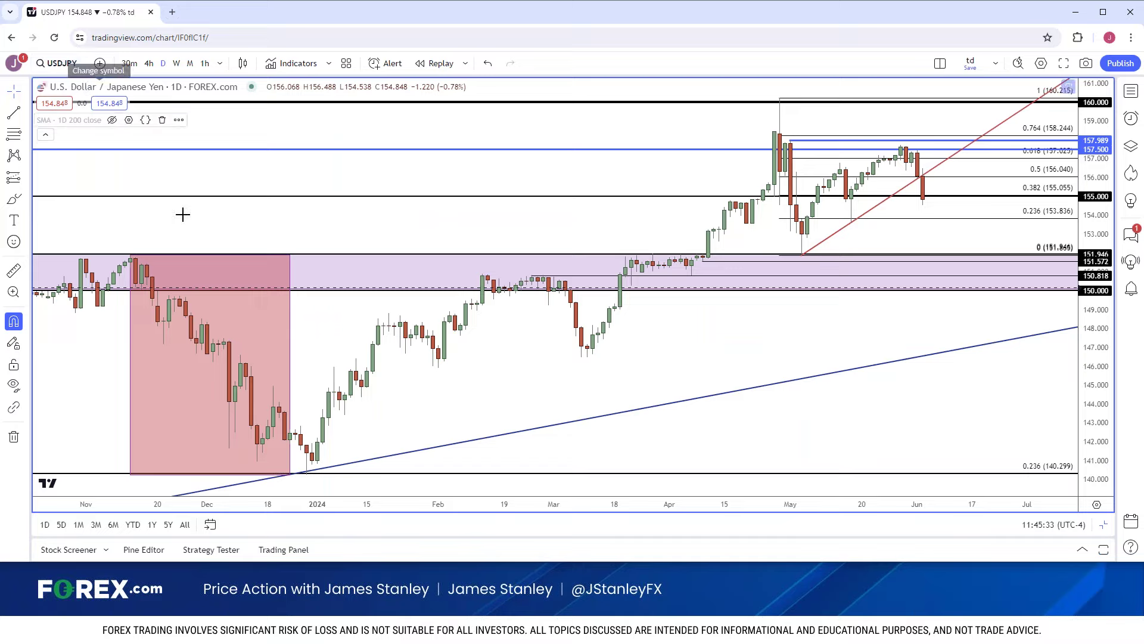
Switch USDJPY to the weekly interval and examine the red-shaded decline from November 2022 to January 2023 against the blue trendline
scroll(181, 215, "down", 5)
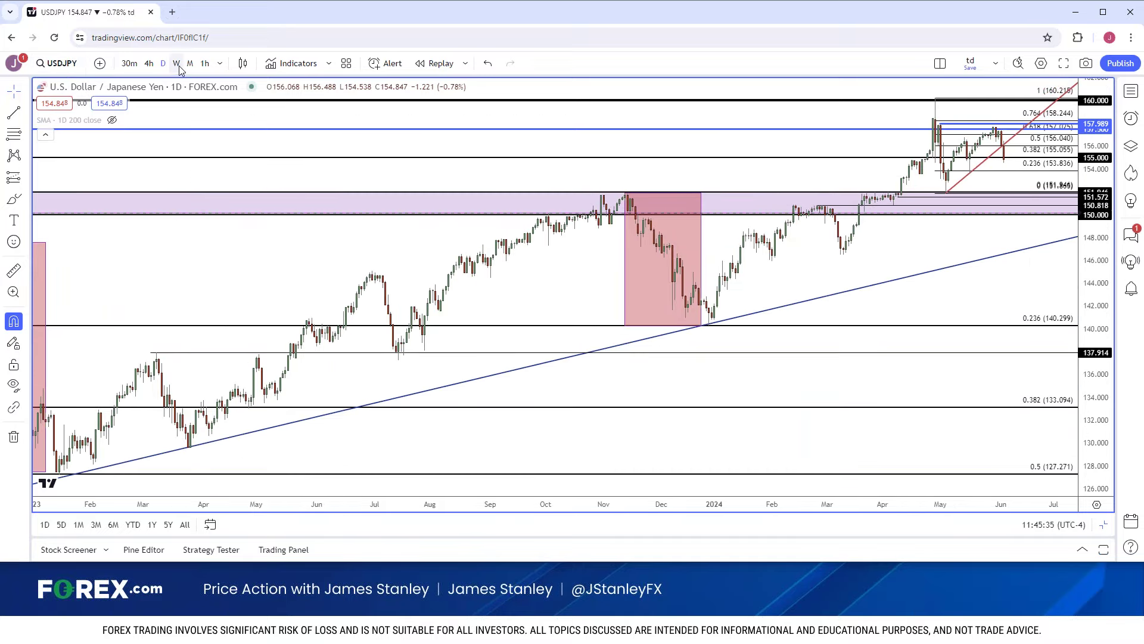
left_click(176, 63)
scroll(399, 280, "up", 2)
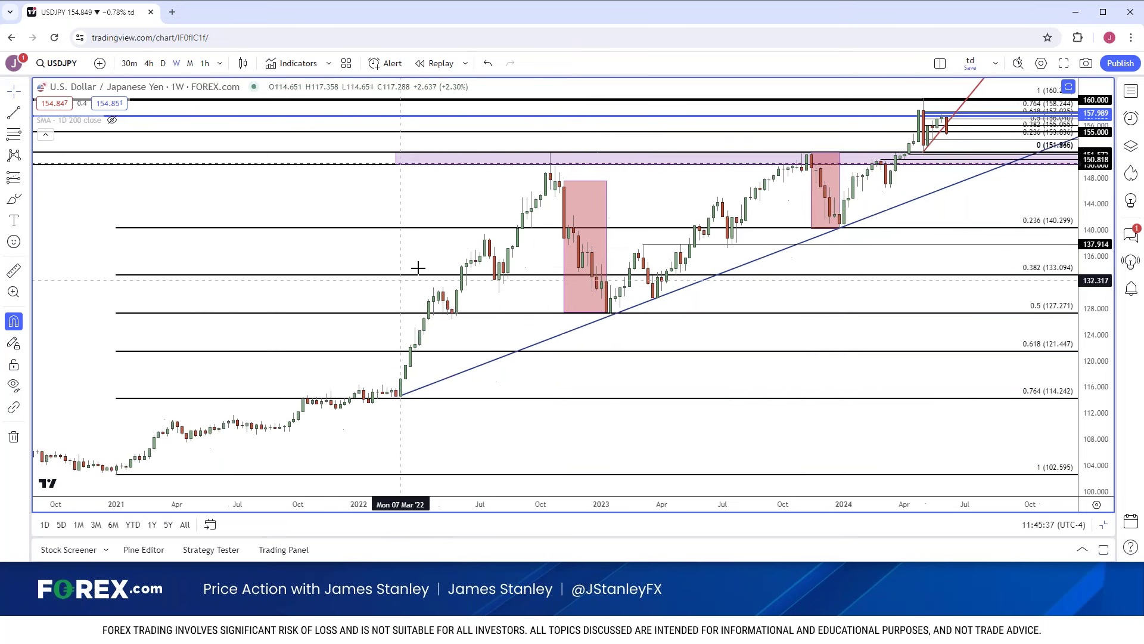
left_click(565, 199)
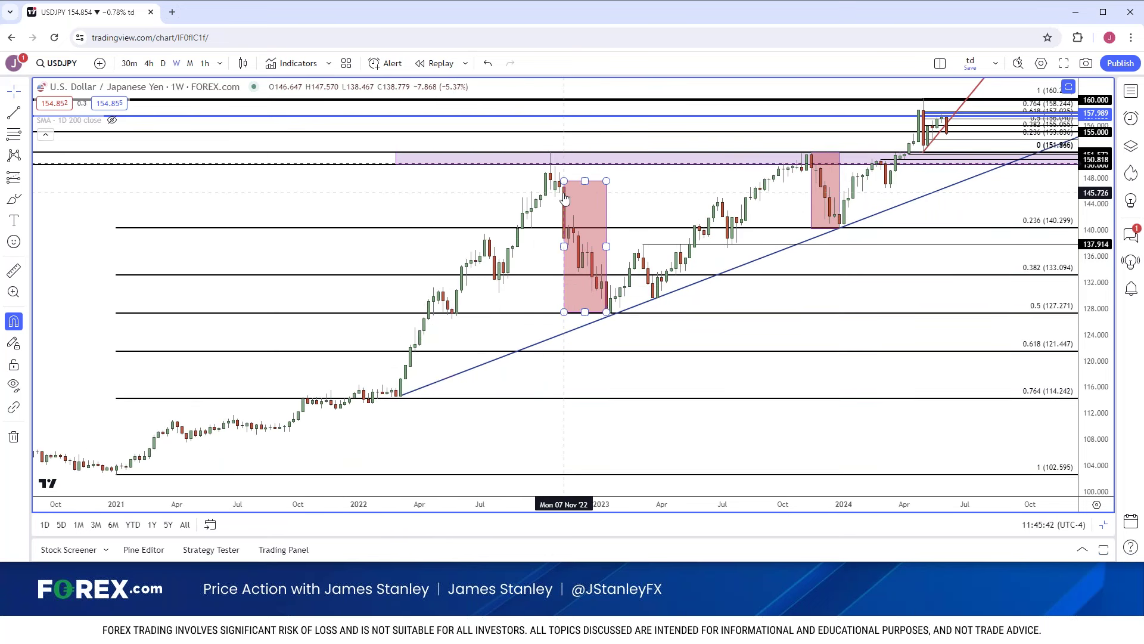
left_click(567, 197)
left_click(612, 316)
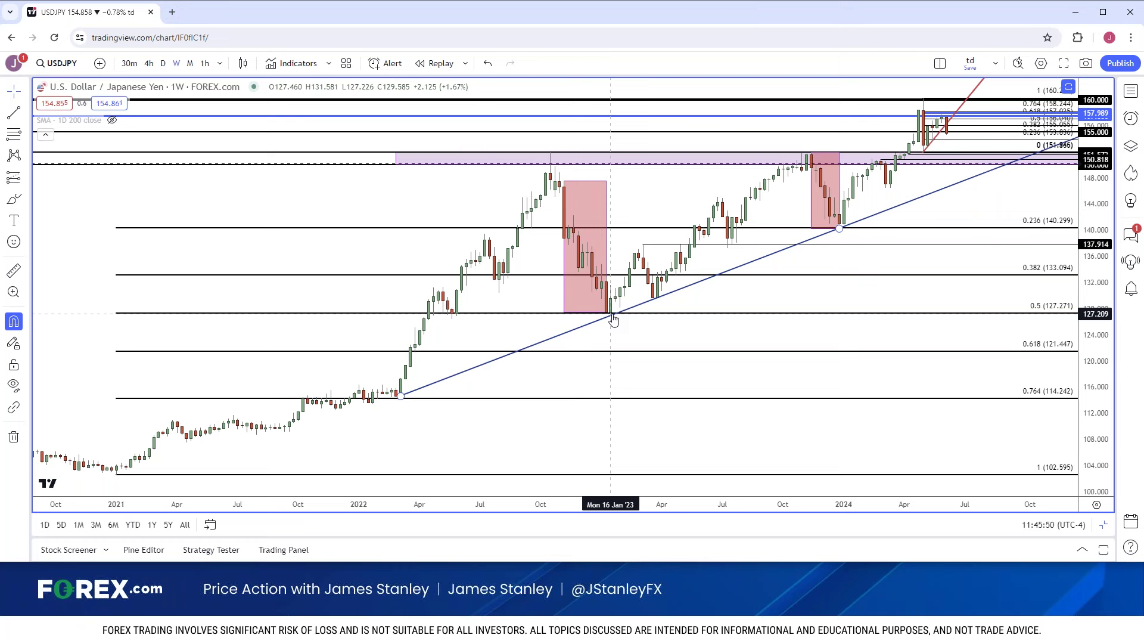
left_click(549, 169)
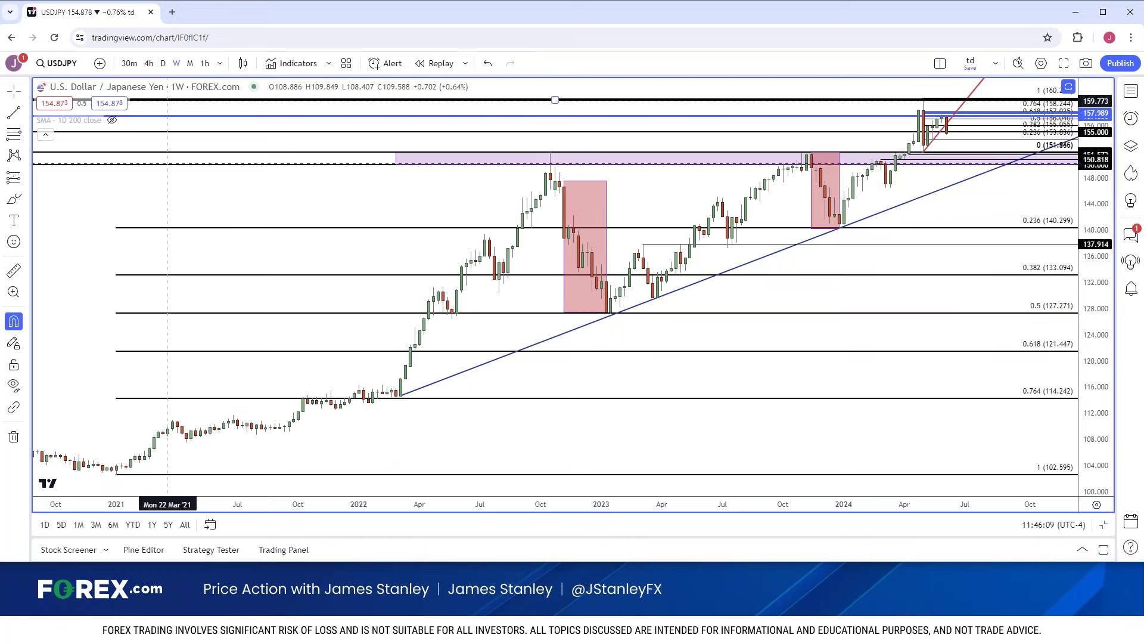
Load the TVC DXY chart on the weekly interval to compare its late-2022 decline
left_click(76, 63)
type("TVC:DXY")
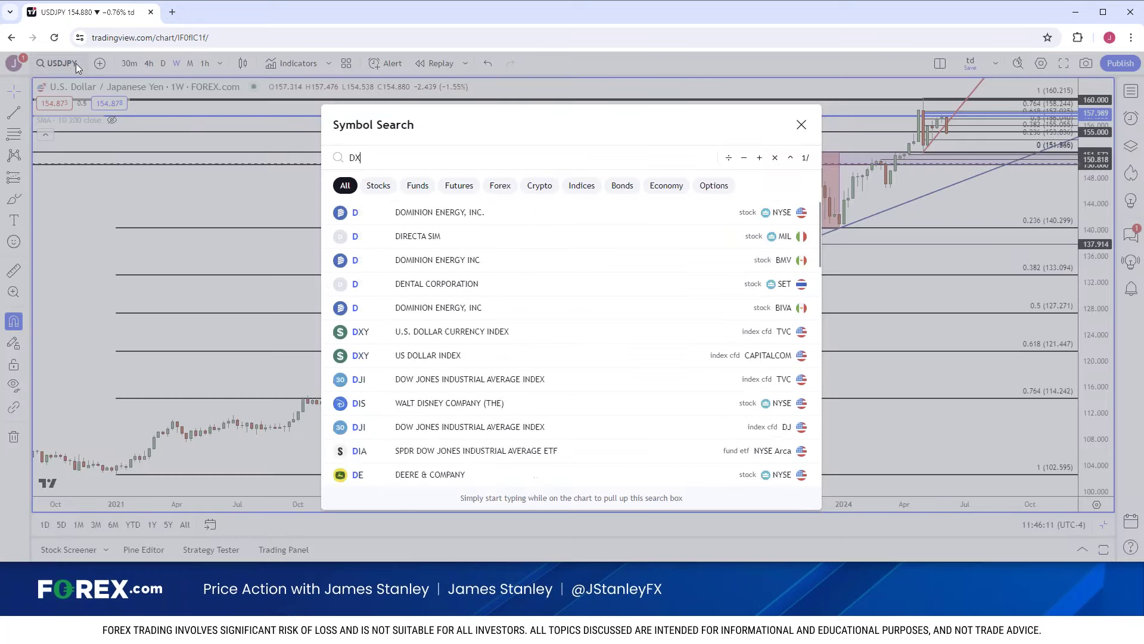
key("Return")
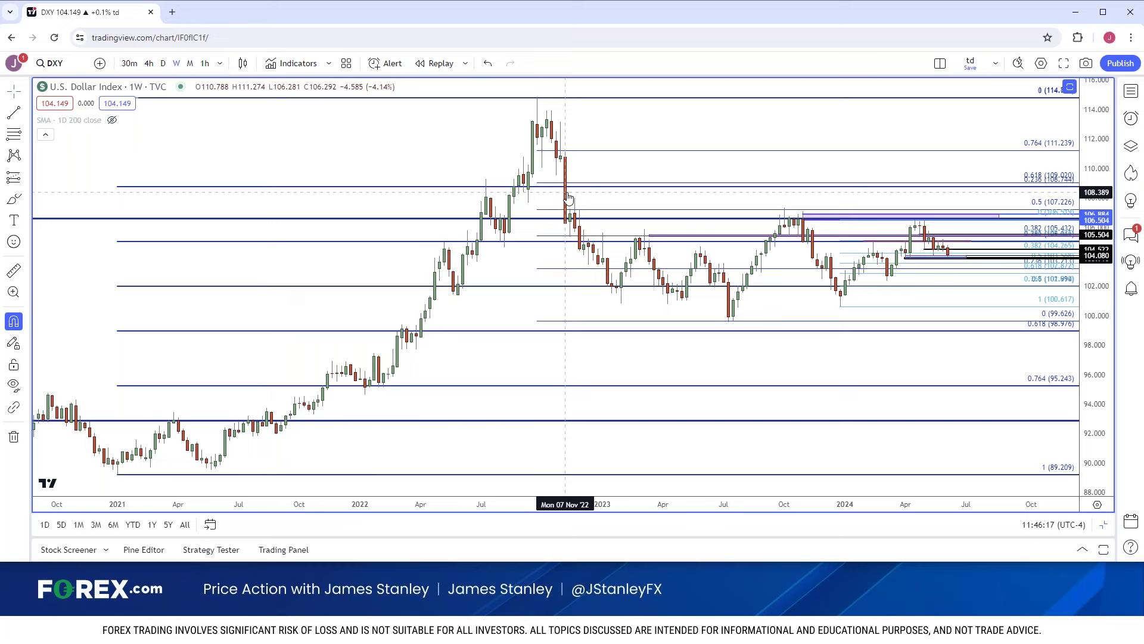
Load the FOREX.com EURUSD chart on the weekly interval and examine its price action around the purple support zone
left_click(63, 58)
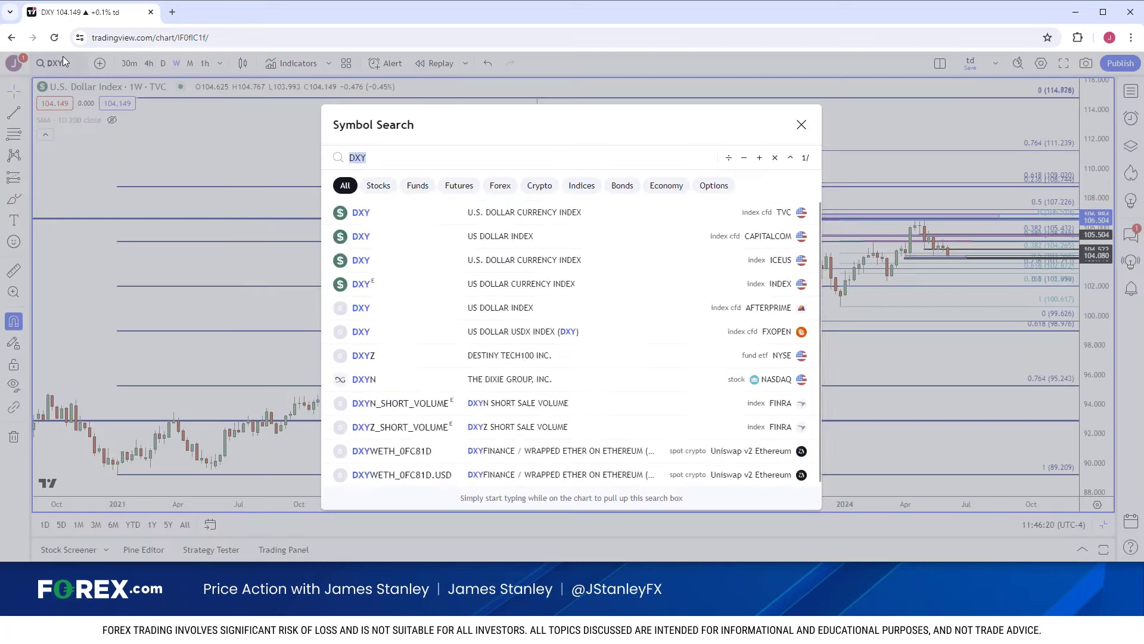
type("EURUSD")
key("Down")
key("Down")
key("Down")
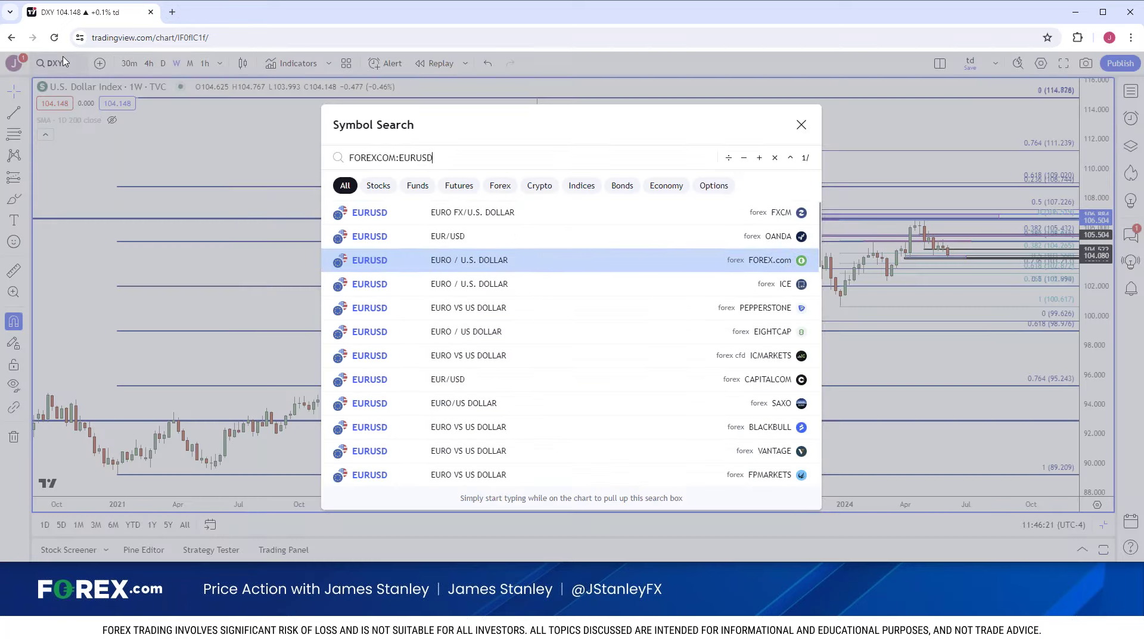
key("Return")
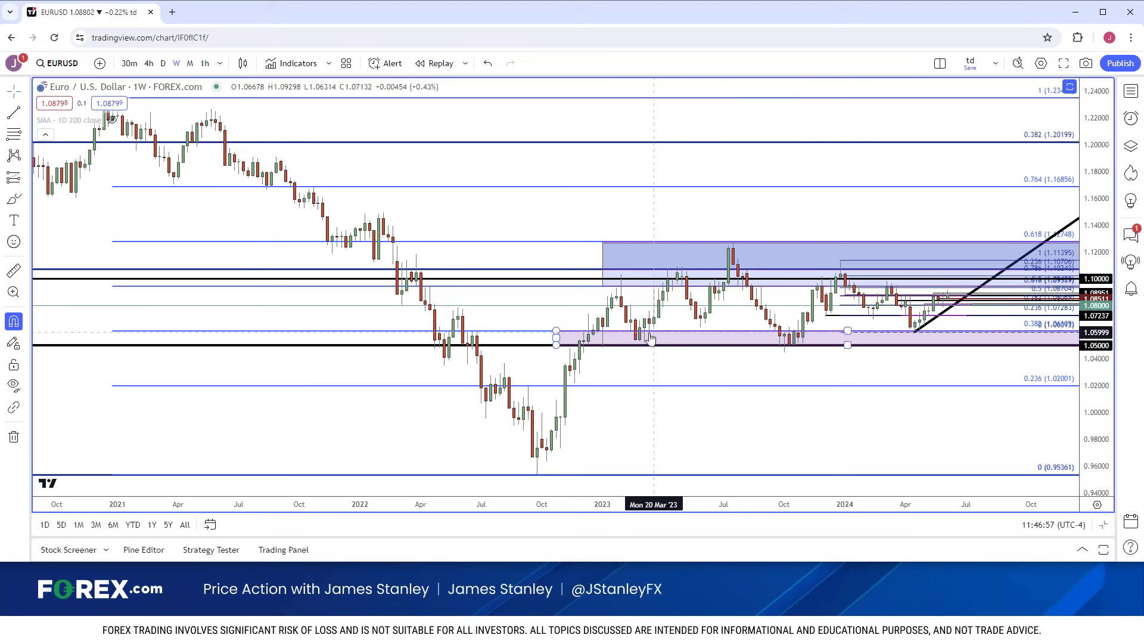
Return to the FOREX.com USDJPY chart on the weekly interval
left_click(62, 63)
type("USDJPY")
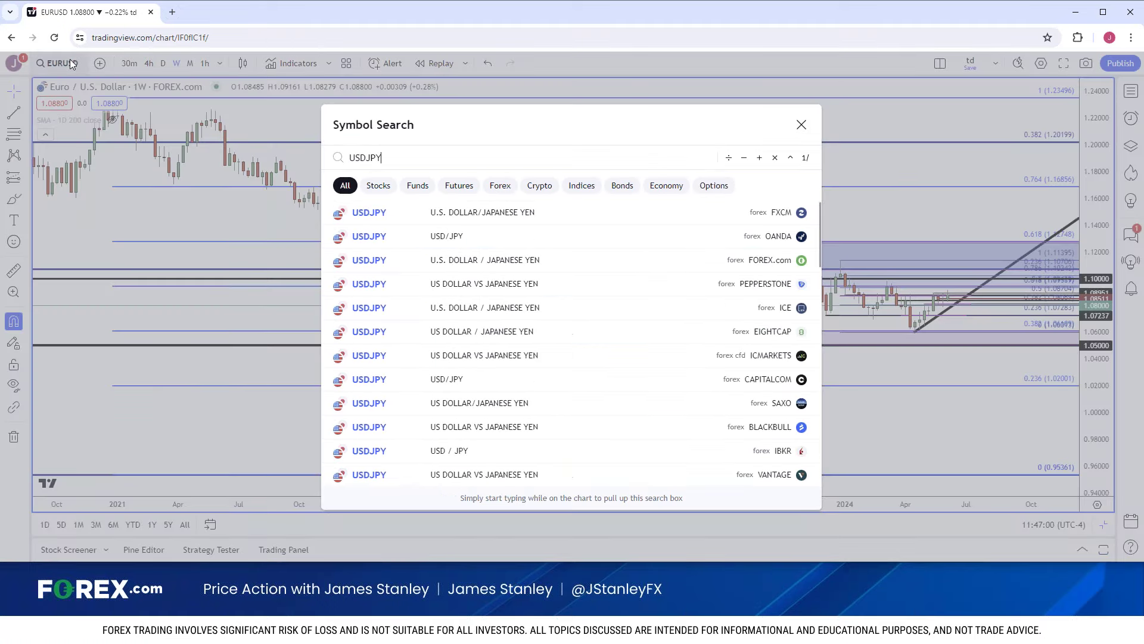
key("Down")
key("Down")
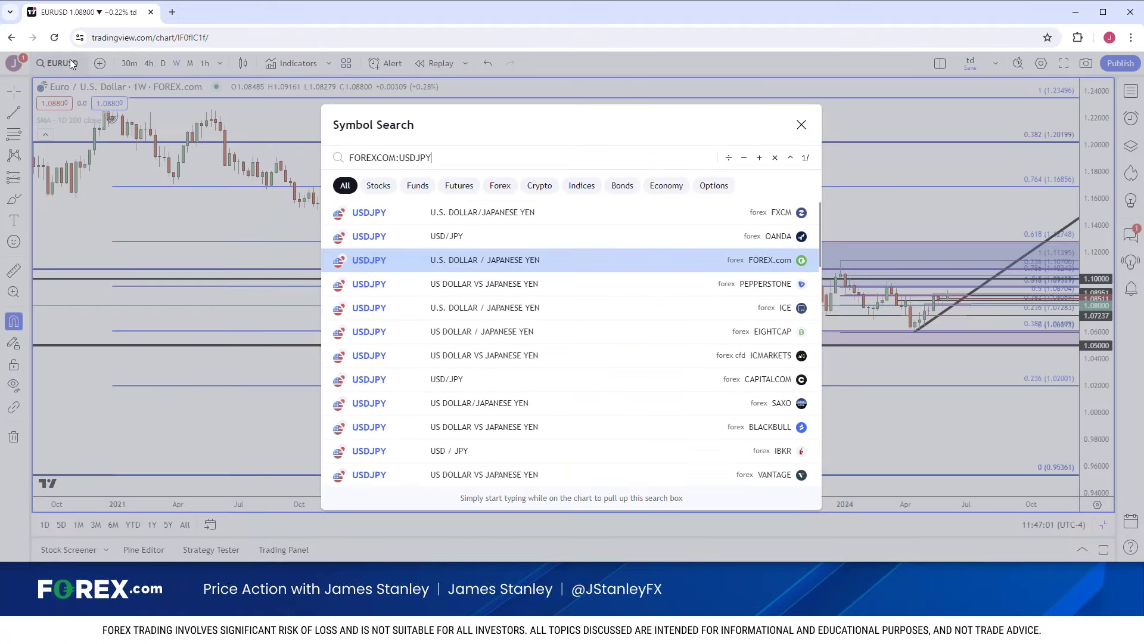
key("Return")
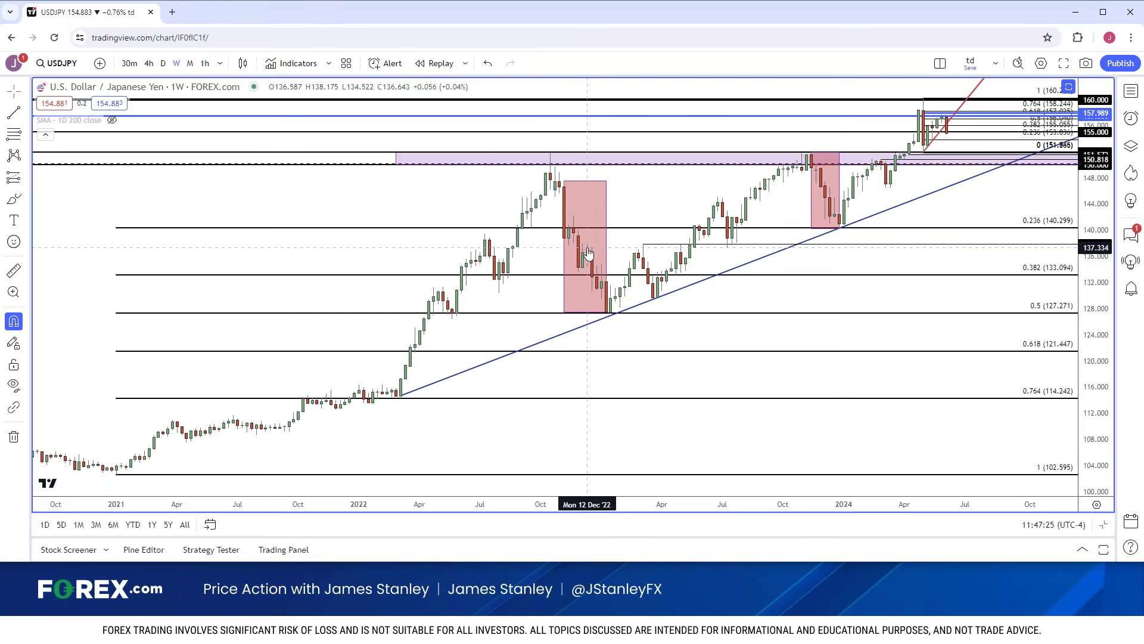
Compare USDJPY's two red-shaded weekly declines in late 2022 and late 2023 with the recent price action
scroll(589, 254, "up", 5)
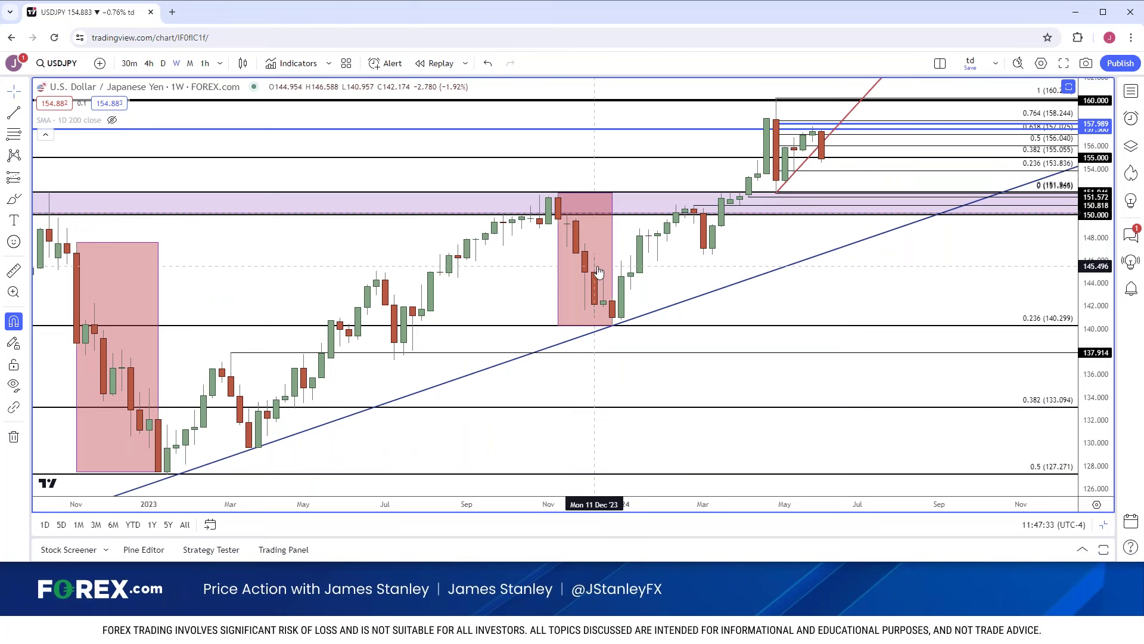
scroll(687, 205, "down", 2)
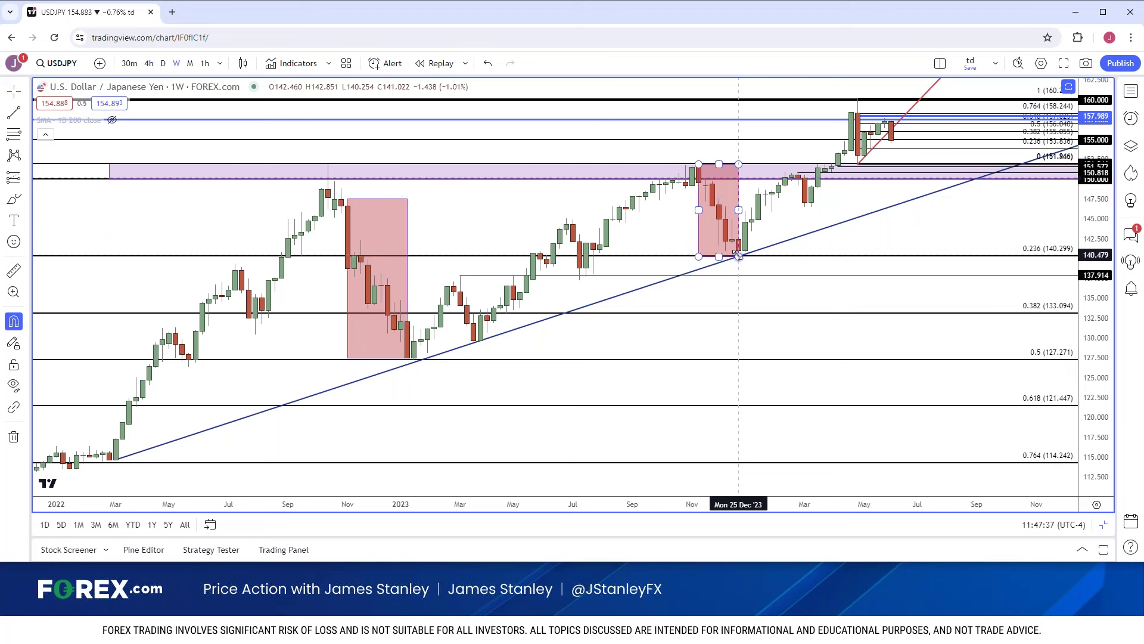
scroll(739, 255, "up", 3)
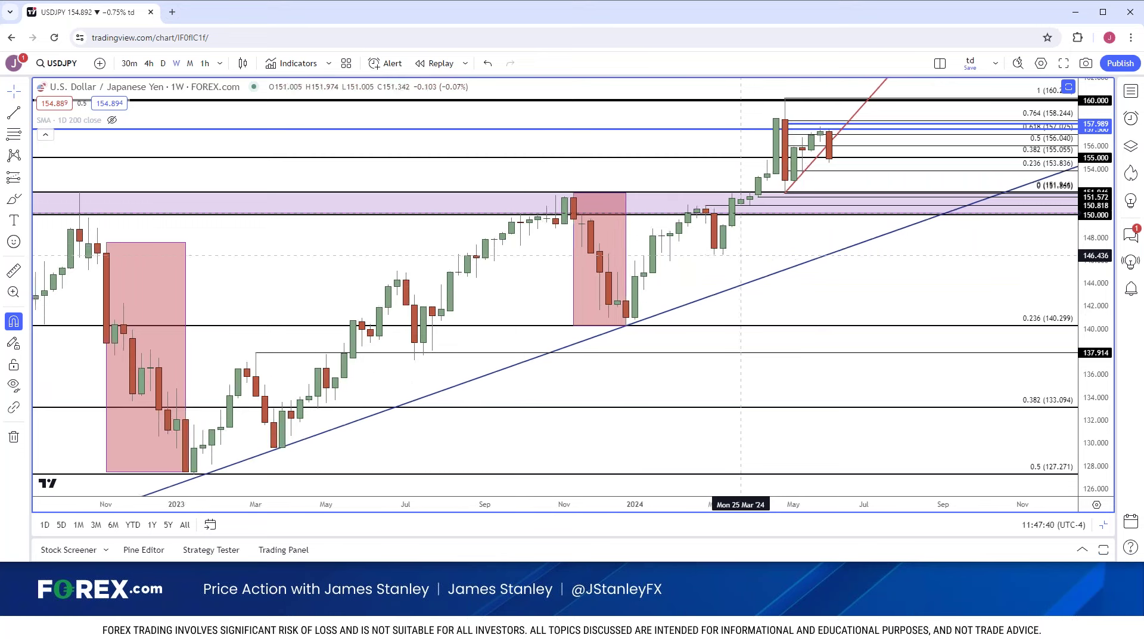
scroll(741, 255, "up", 1)
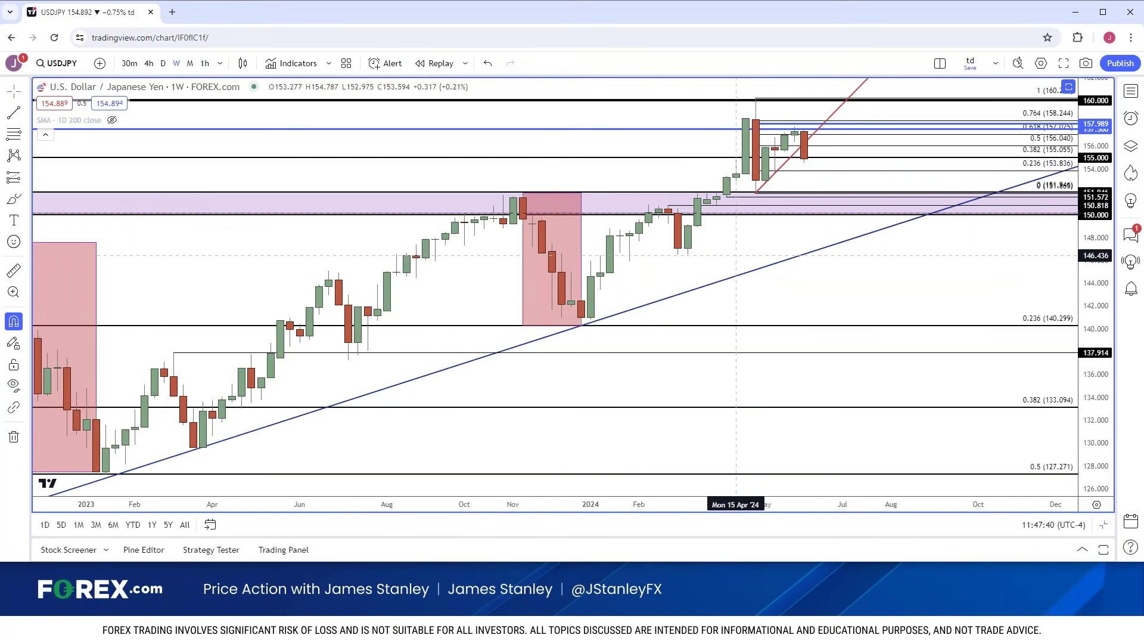
Review USDJPY's red-shaded declines and purple zone on the daily interval, finishing on the 4-hour interval with price action since May
left_click(165, 69)
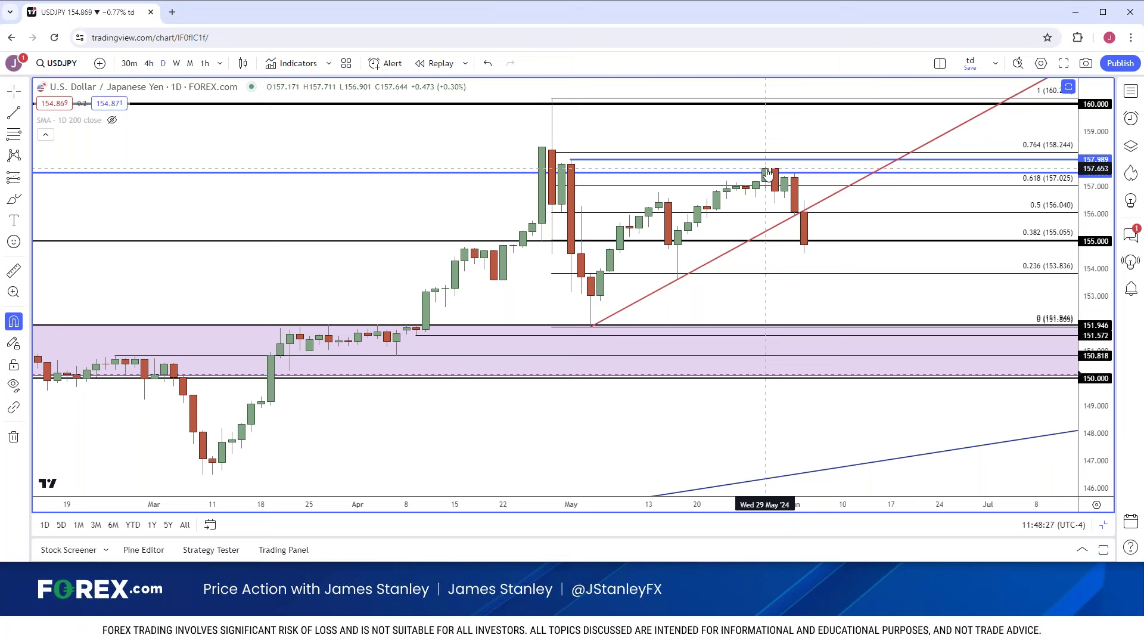
scroll(718, 229, "down", 10)
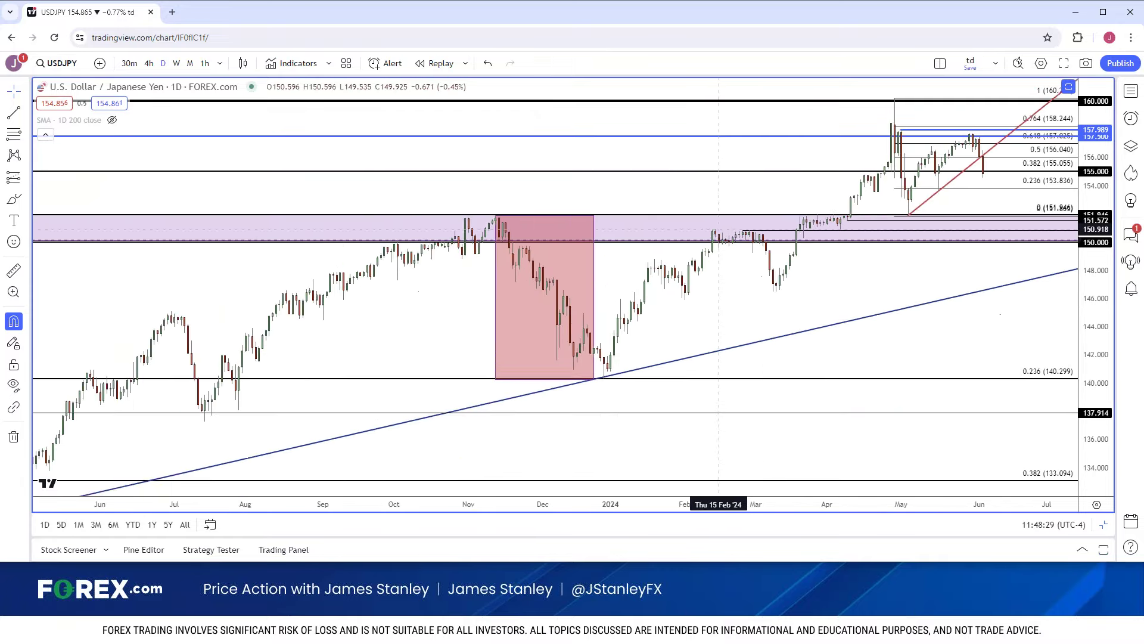
scroll(718, 229, "down", 5)
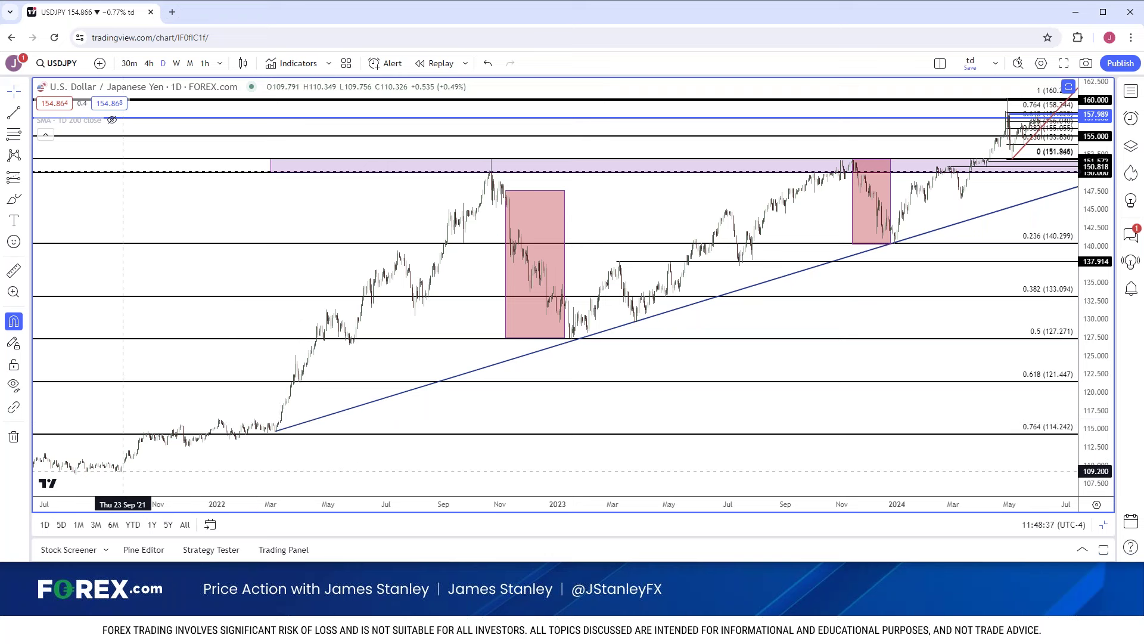
scroll(122, 471, "up", 5)
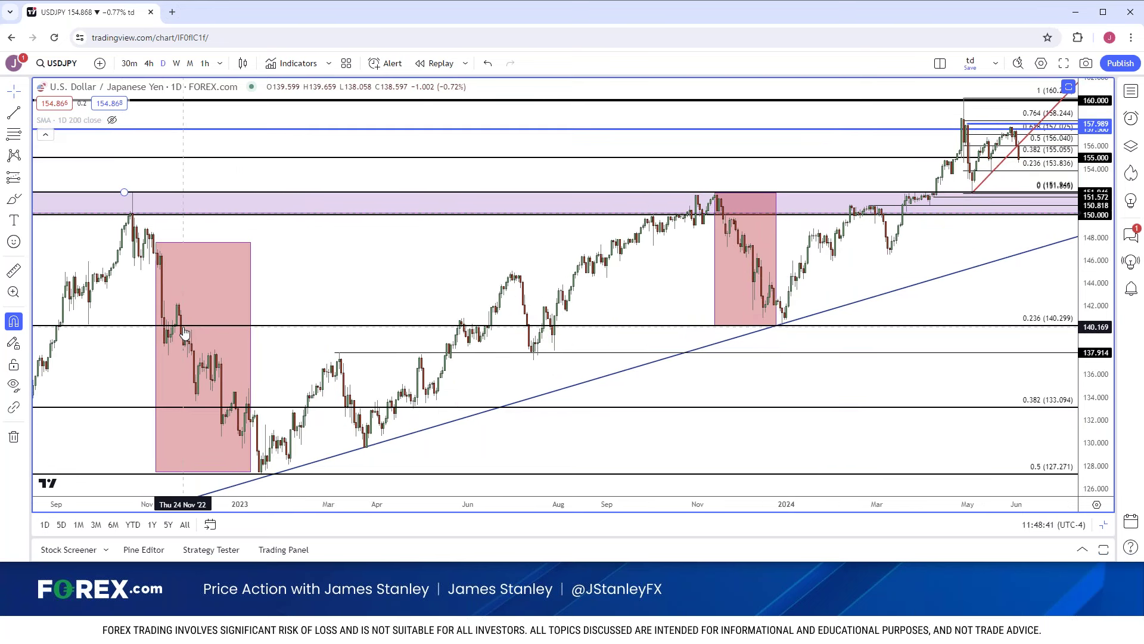
scroll(184, 334, "up", 5)
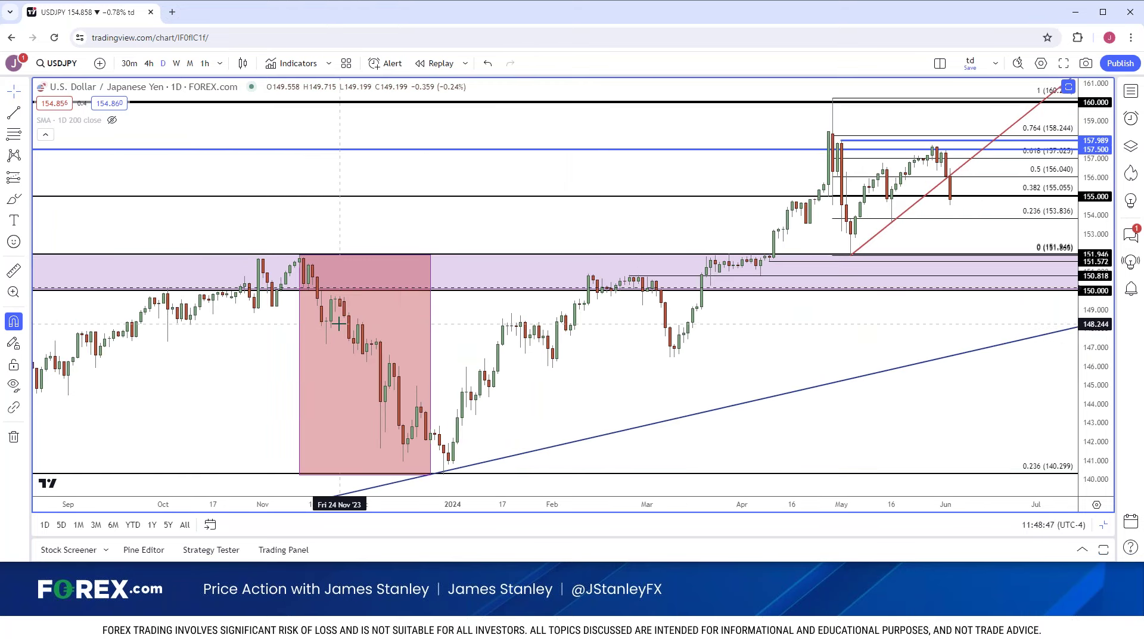
scroll(338, 324, "down", 3)
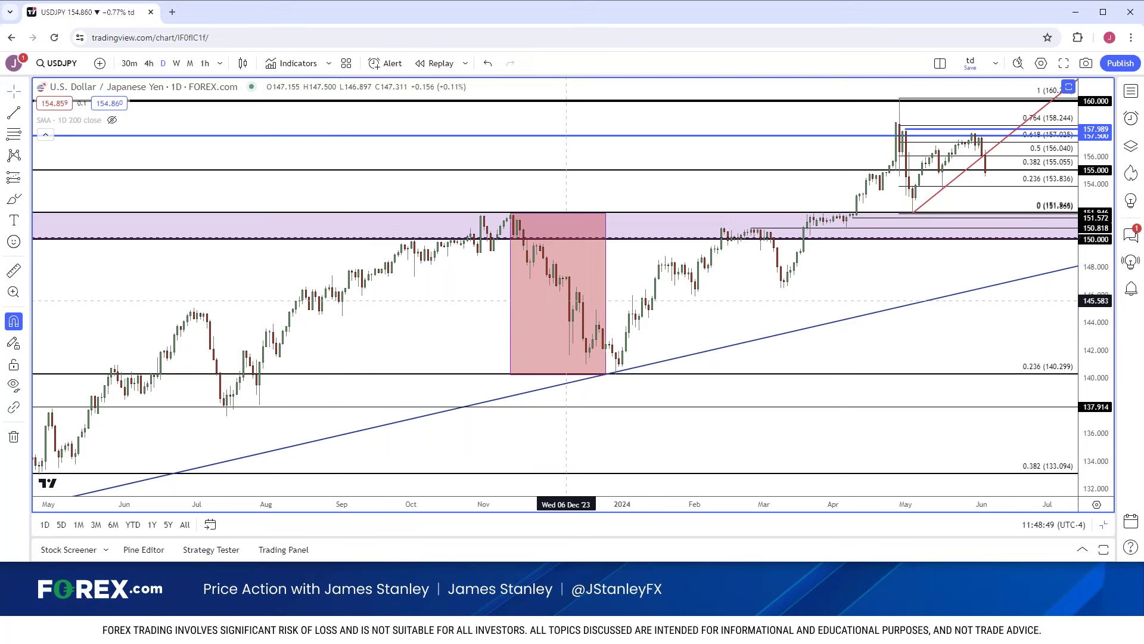
scroll(551, 334, "up", 4)
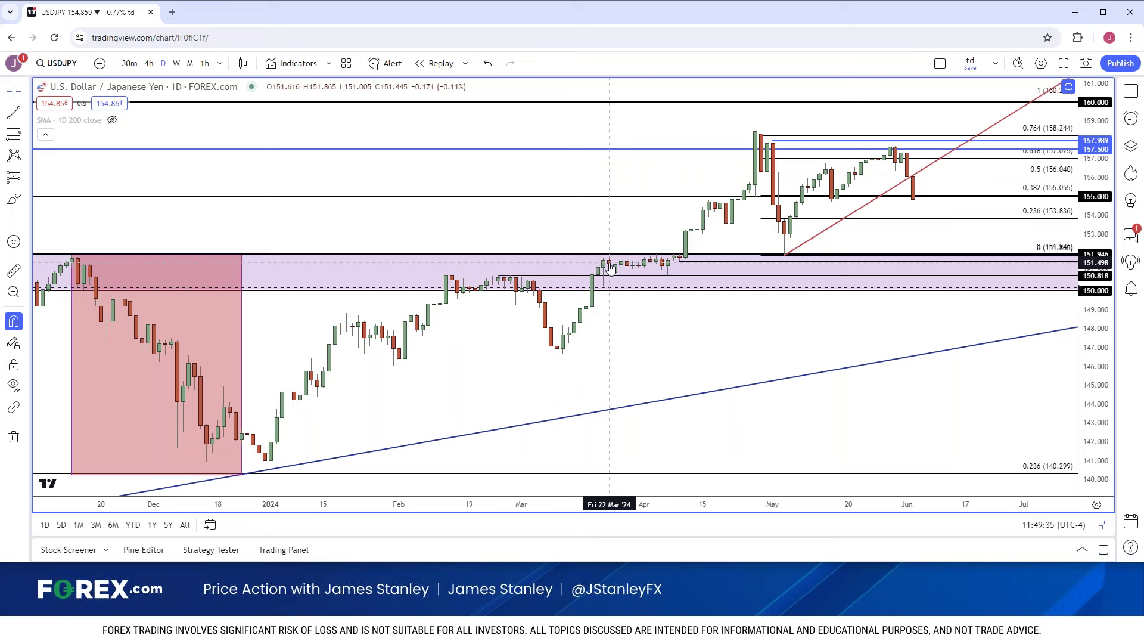
left_click(149, 64)
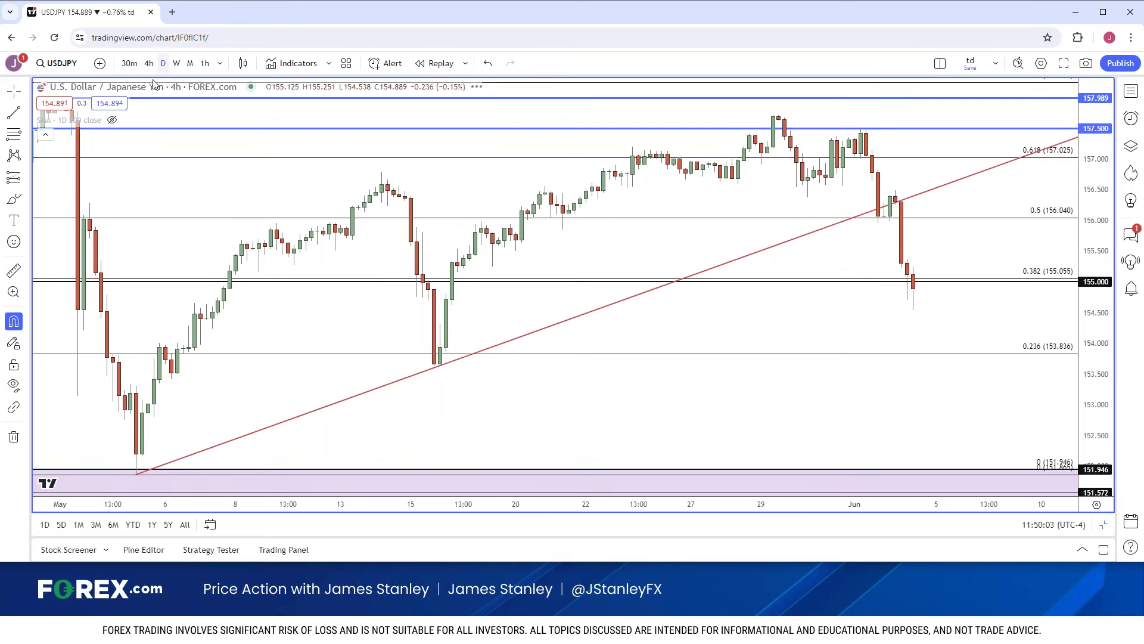
On the USDJPY daily chart, draw a horizontal ray from the 30 May 2024 low at 156.376
left_click(162, 63)
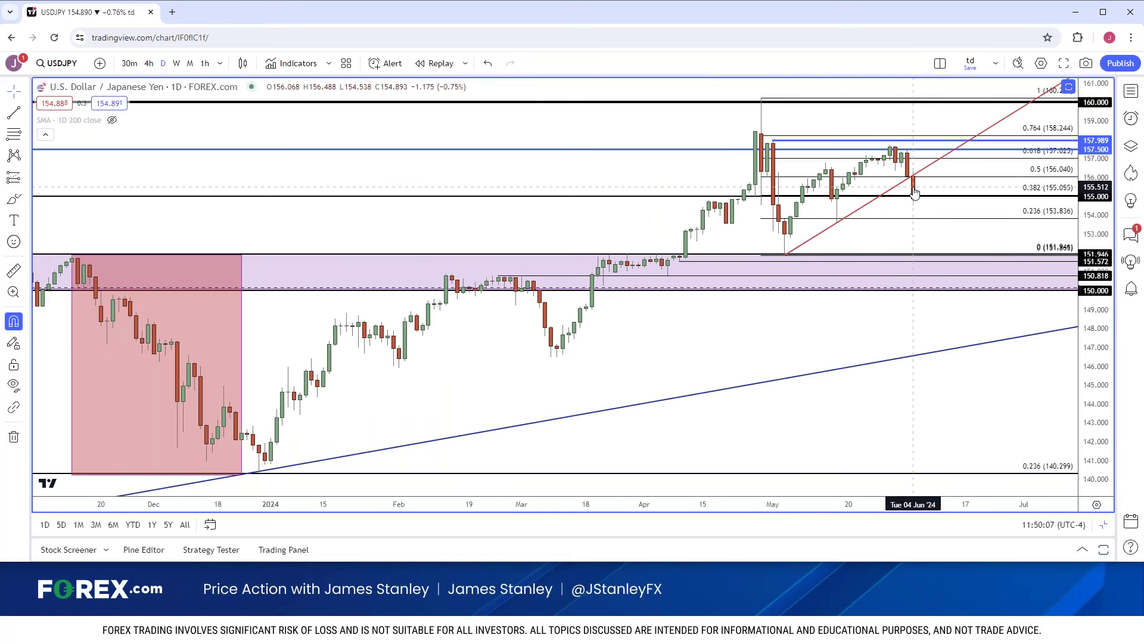
scroll(915, 191, "up", 5)
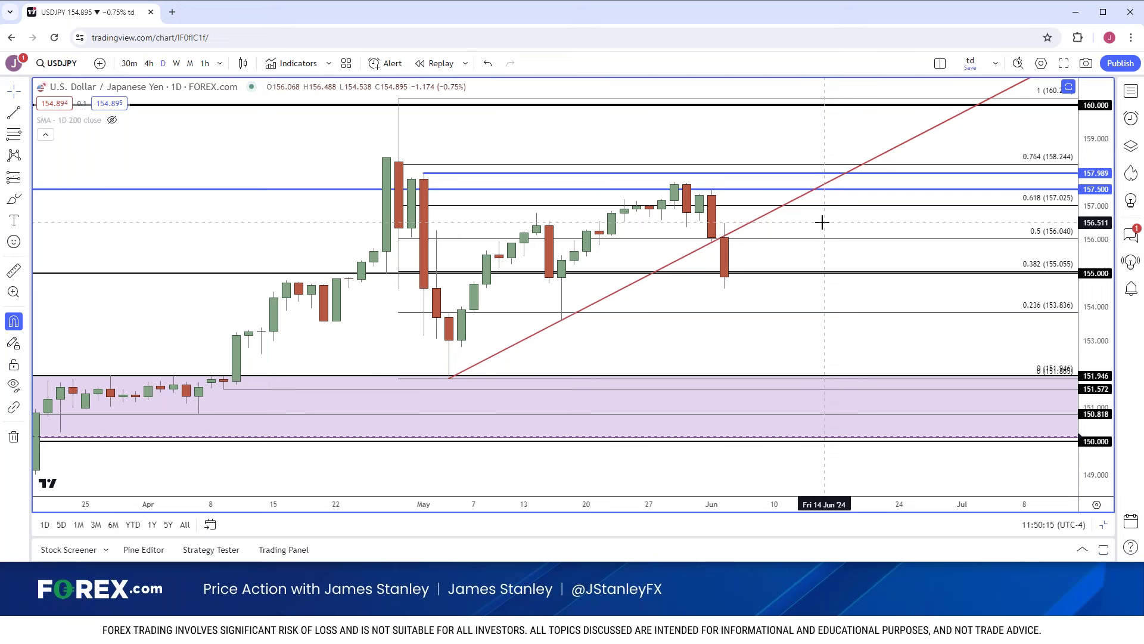
left_click(27, 112)
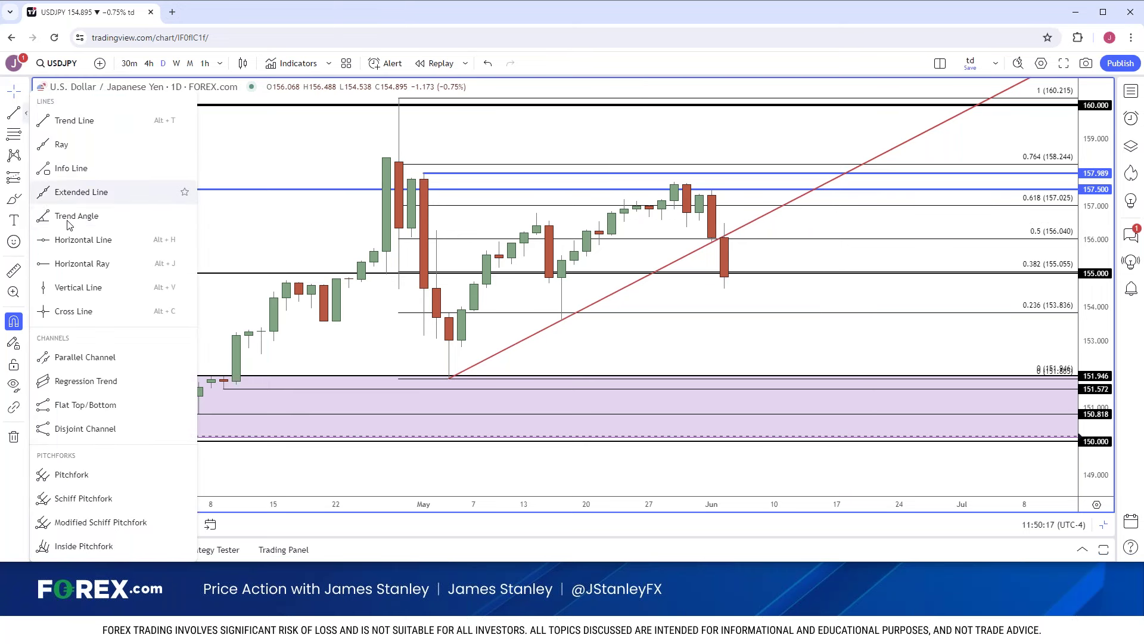
left_click(78, 264)
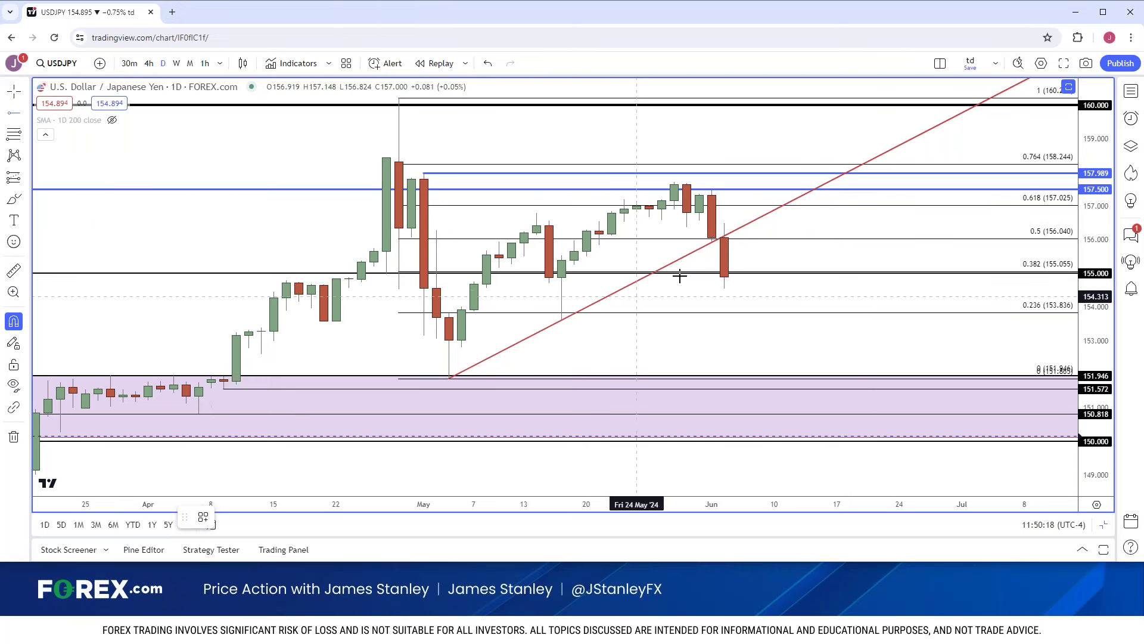
left_click(687, 232)
left_click_drag(687, 228, 687, 223)
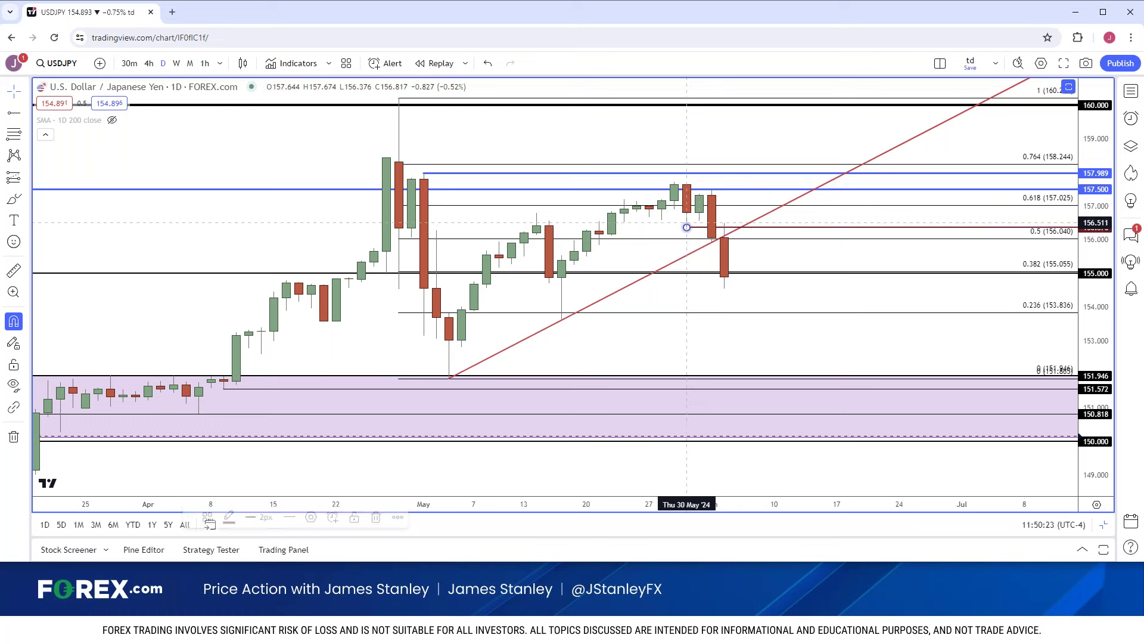
Draw a second horizontal ray from the 31 May 2024 low at 156.561
left_click(27, 113)
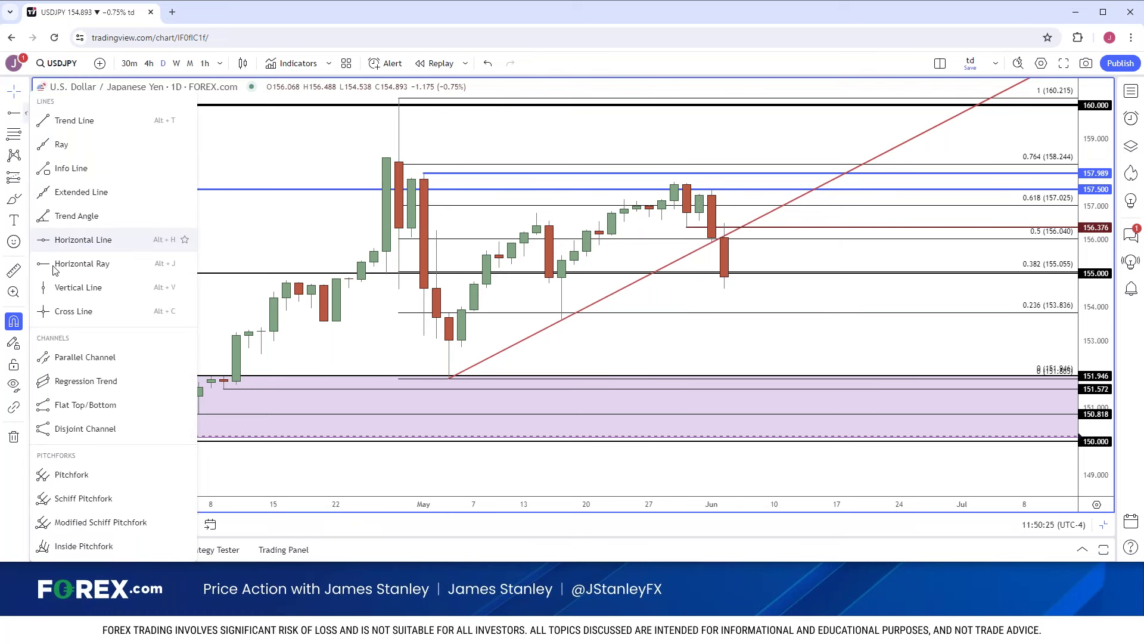
left_click(59, 264)
left_click(699, 222)
left_click(761, 258)
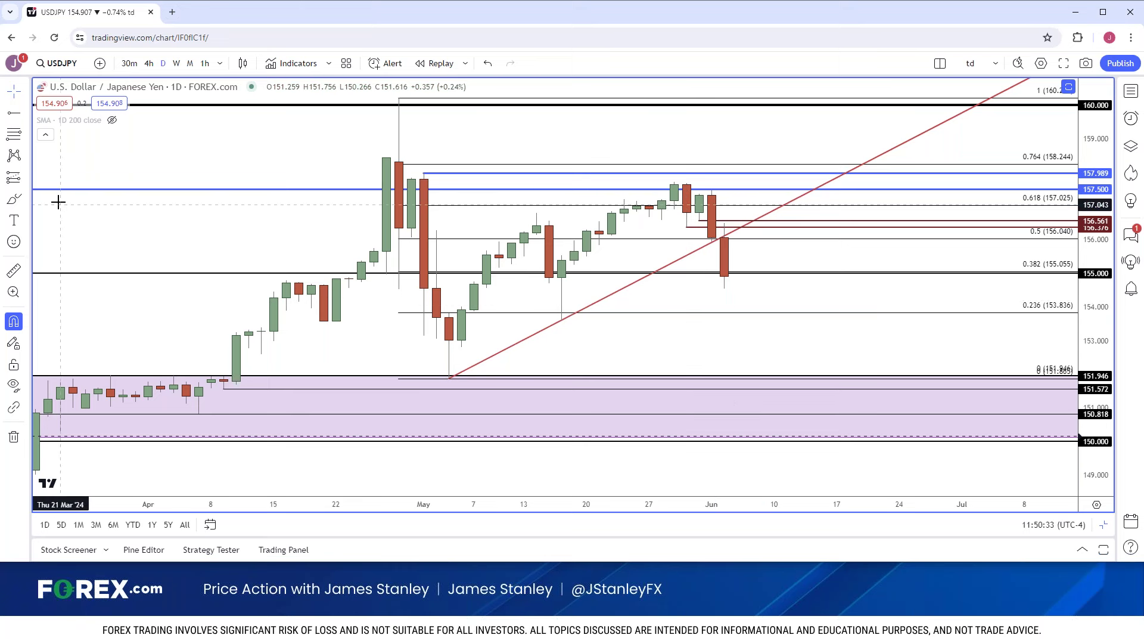
Shade the zone between the 156.376 and 156.561 rays with a rectangle running from 30 May to about 12 July 2024
left_click(25, 218)
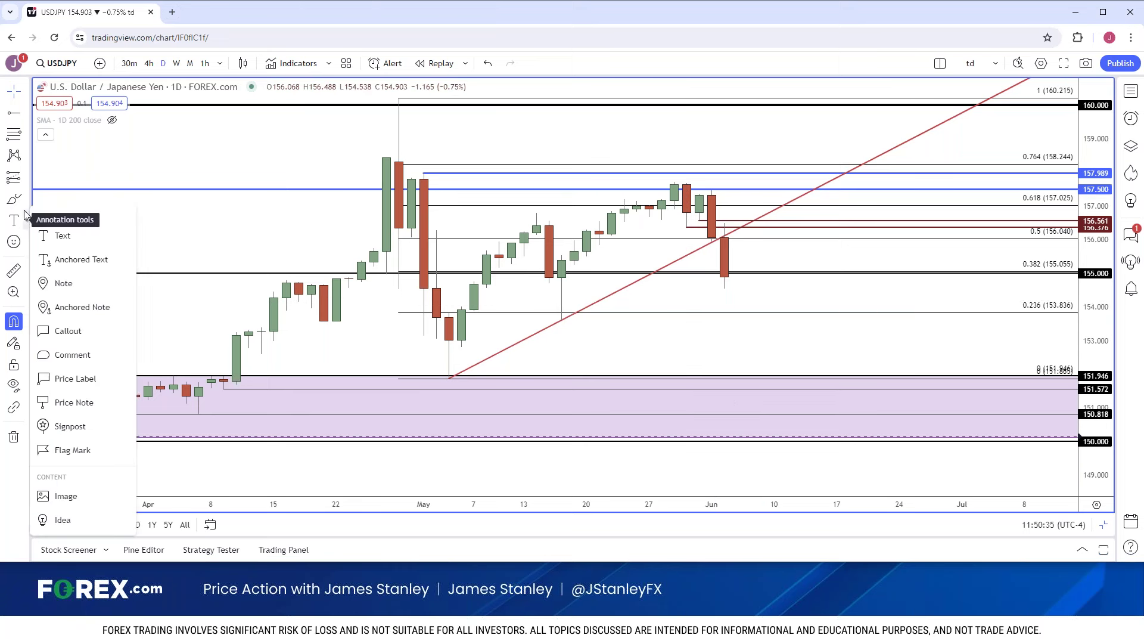
left_click(18, 198)
left_click(68, 329)
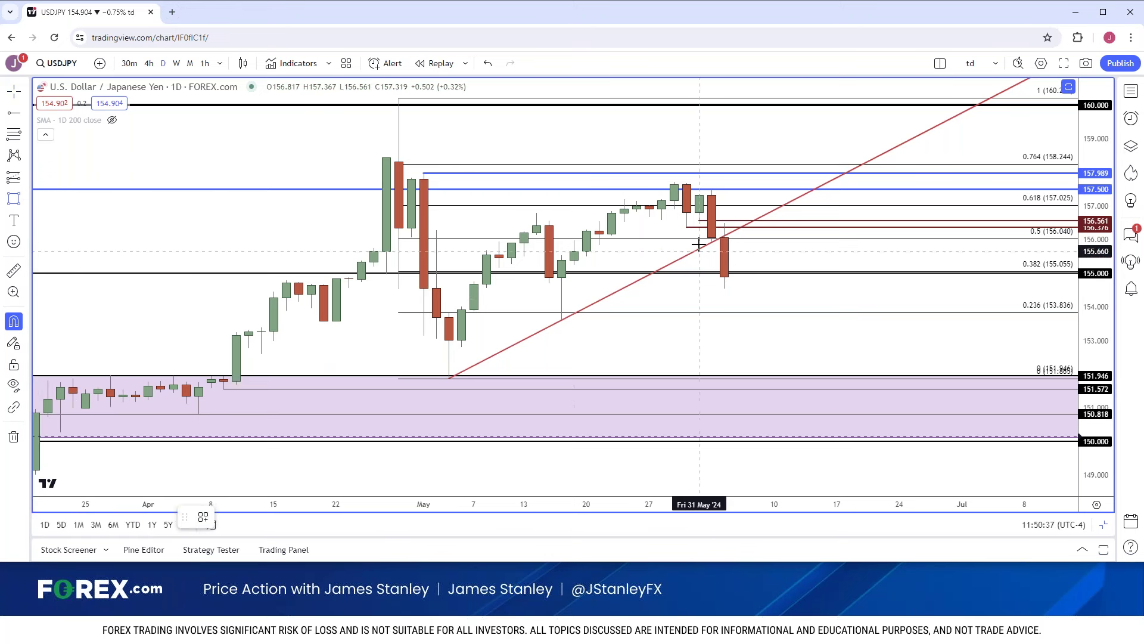
left_click(687, 227)
left_click(1063, 220)
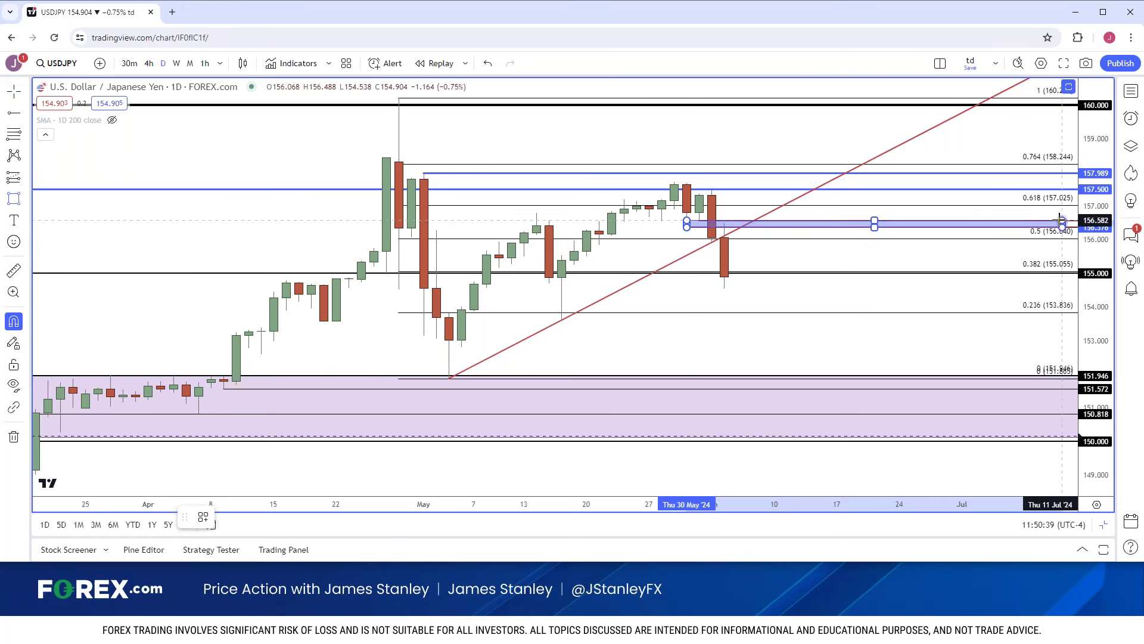
left_click(1075, 222)
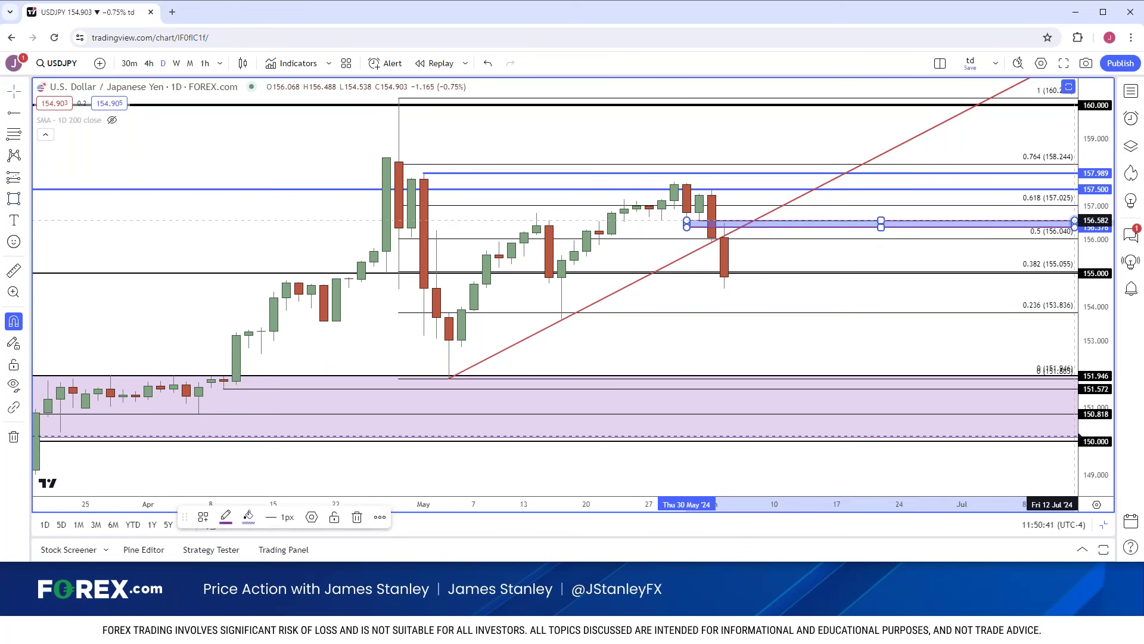
left_click(784, 209)
Examine USDJPY's price action around the new blue zone and the red trendline on the 4-hour interval, back to mid-April
left_click(149, 63)
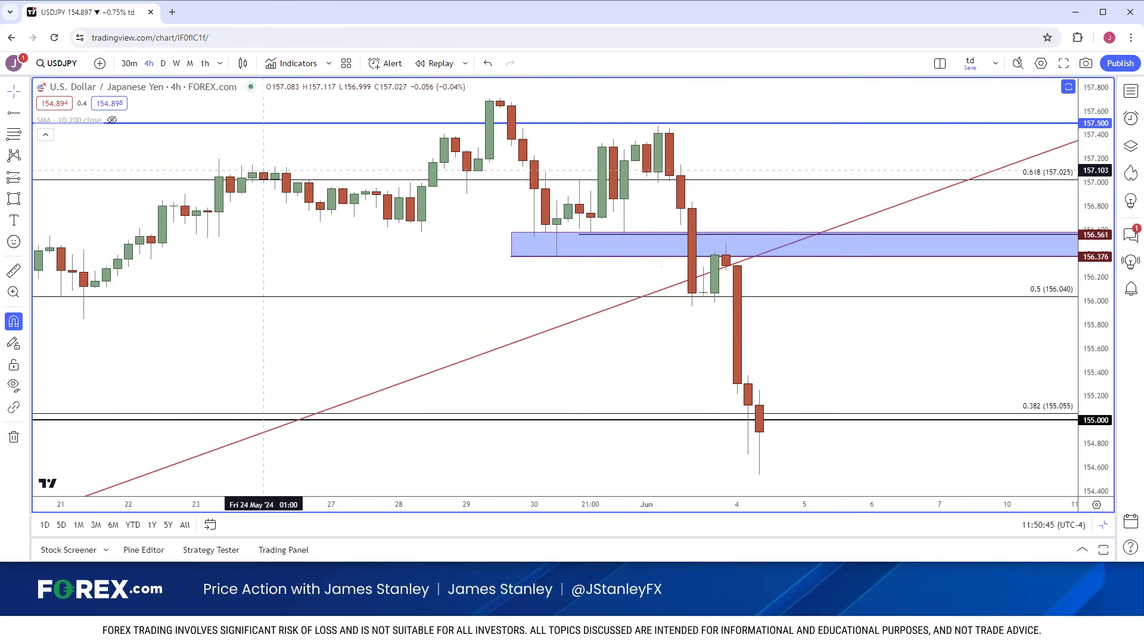
scroll(264, 176, "down", 2)
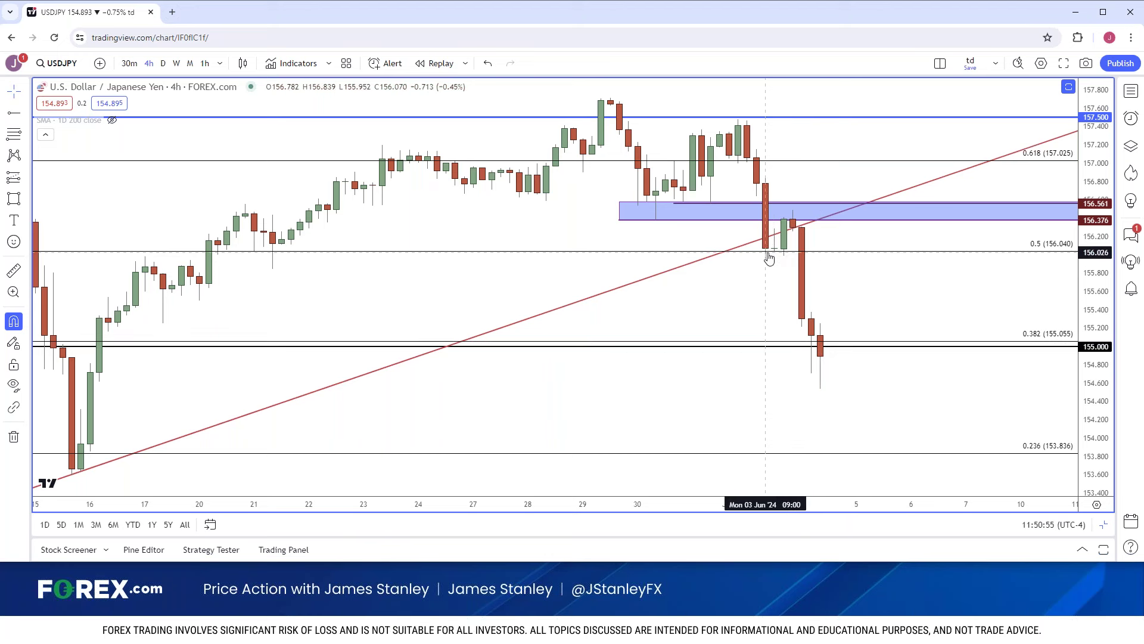
left_click(845, 224)
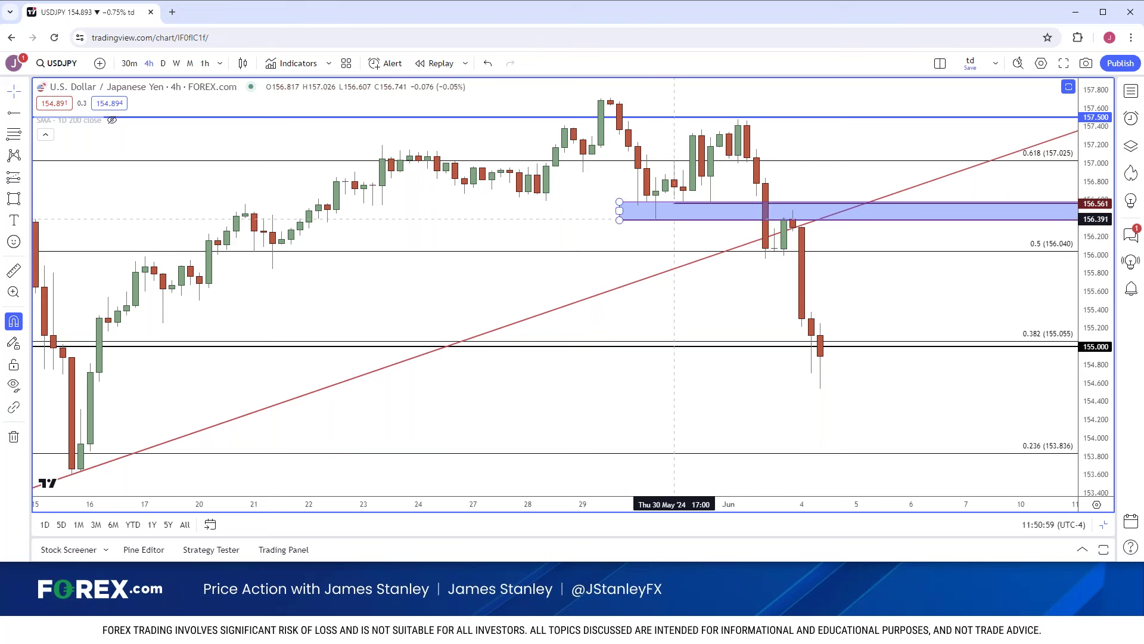
left_click(815, 233)
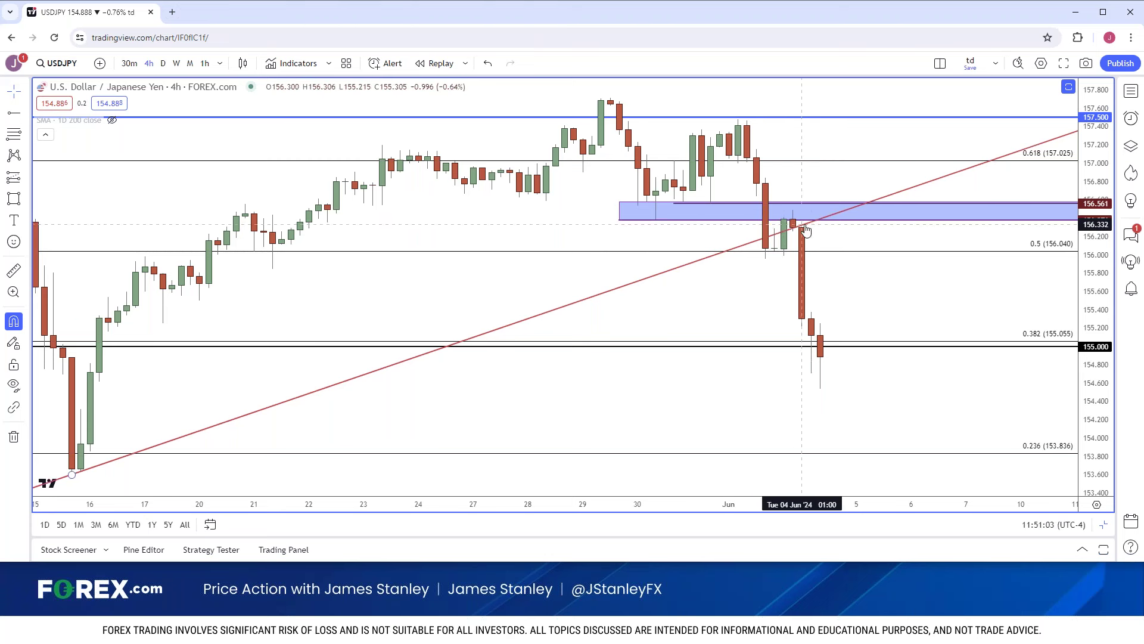
scroll(816, 215, "down", 4)
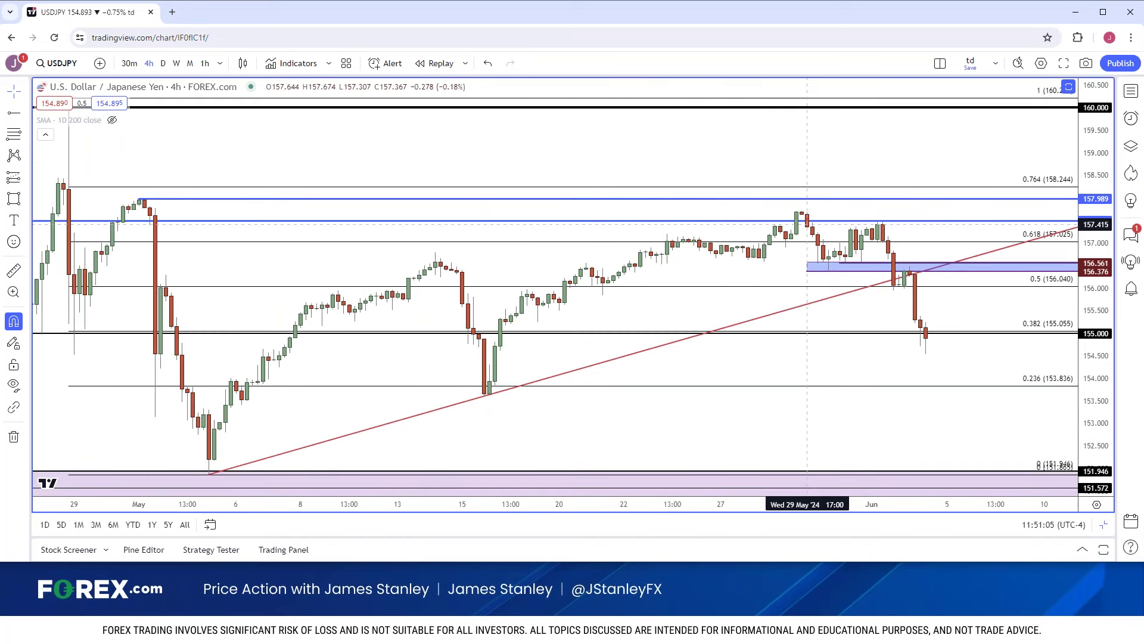
scroll(618, 272, "down", 2)
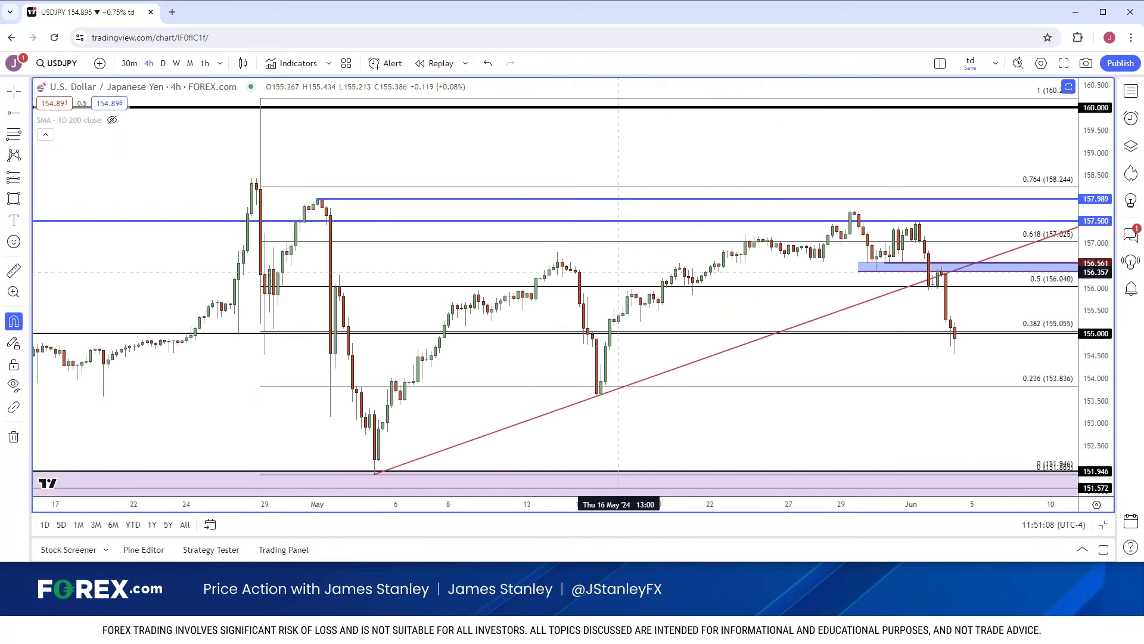
scroll(618, 271, "up", 2)
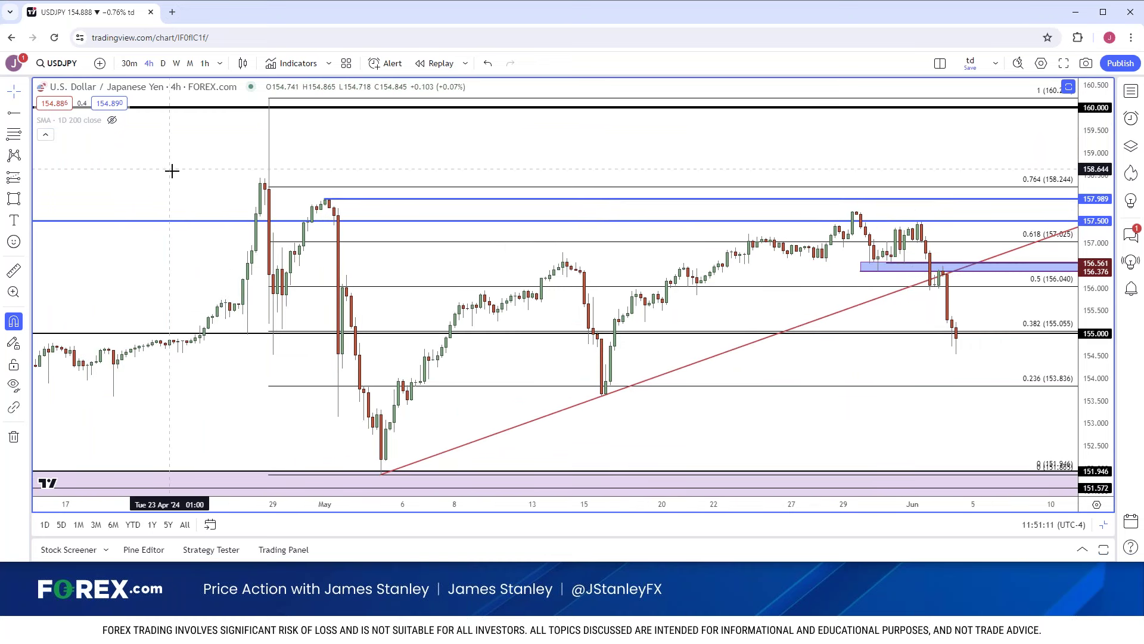
Load the FOREX.com XAUUSD gold chart
left_click(76, 70)
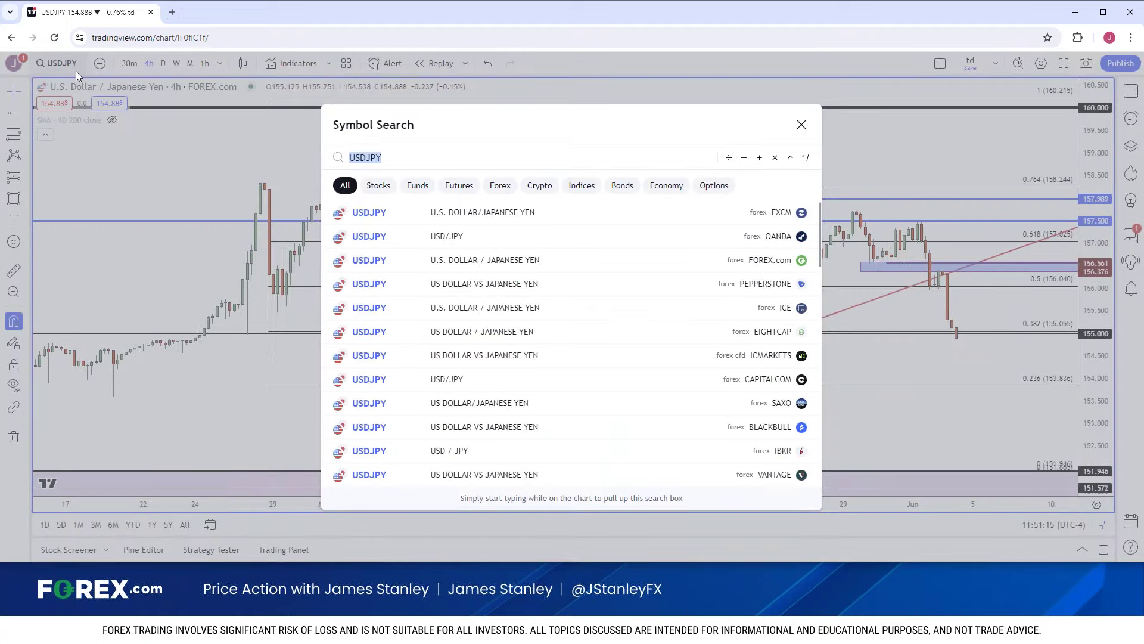
type("XAUUSD")
key("Down")
key("Down")
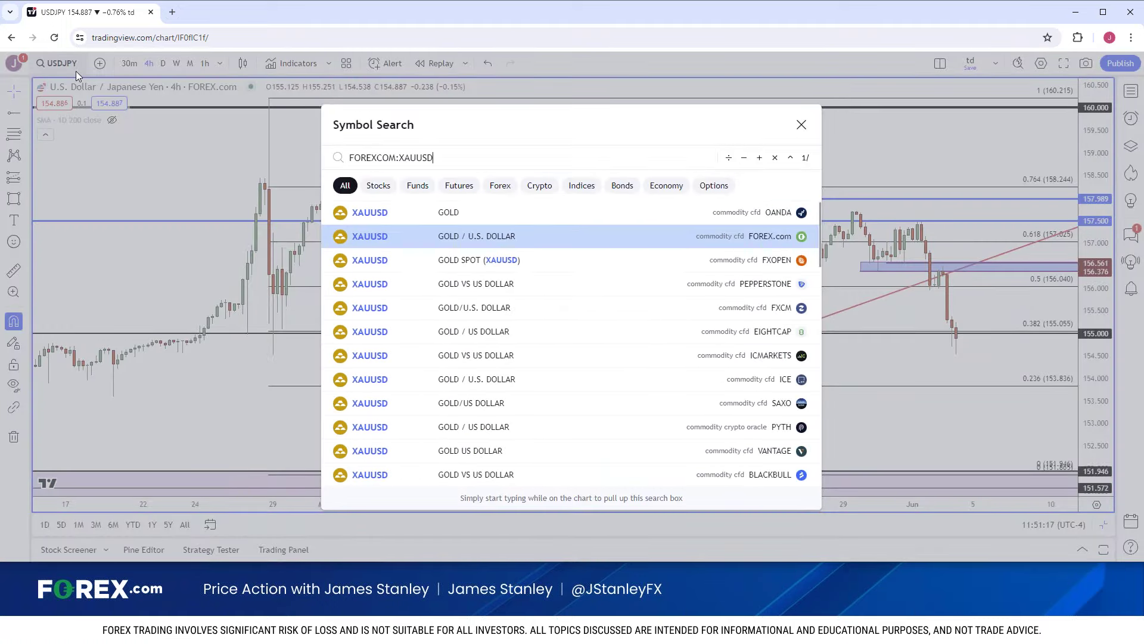
key("Return")
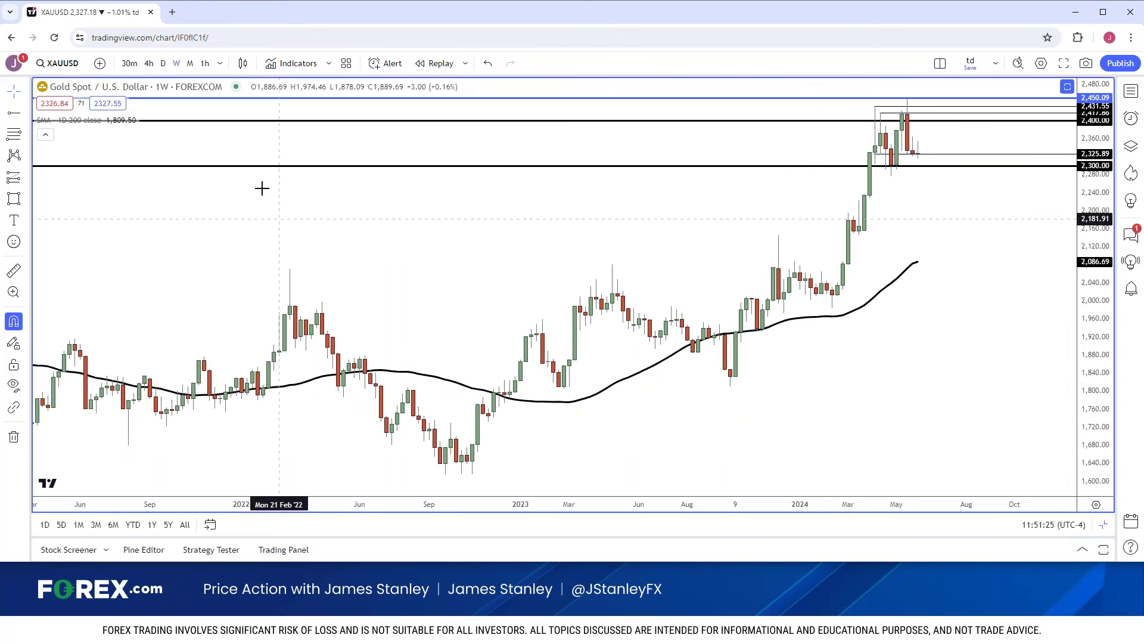
Set gold to bare monthly candles without drawings or the 200-day SMA, and examine its highs since 2020
left_click(14, 384)
left_click(189, 64)
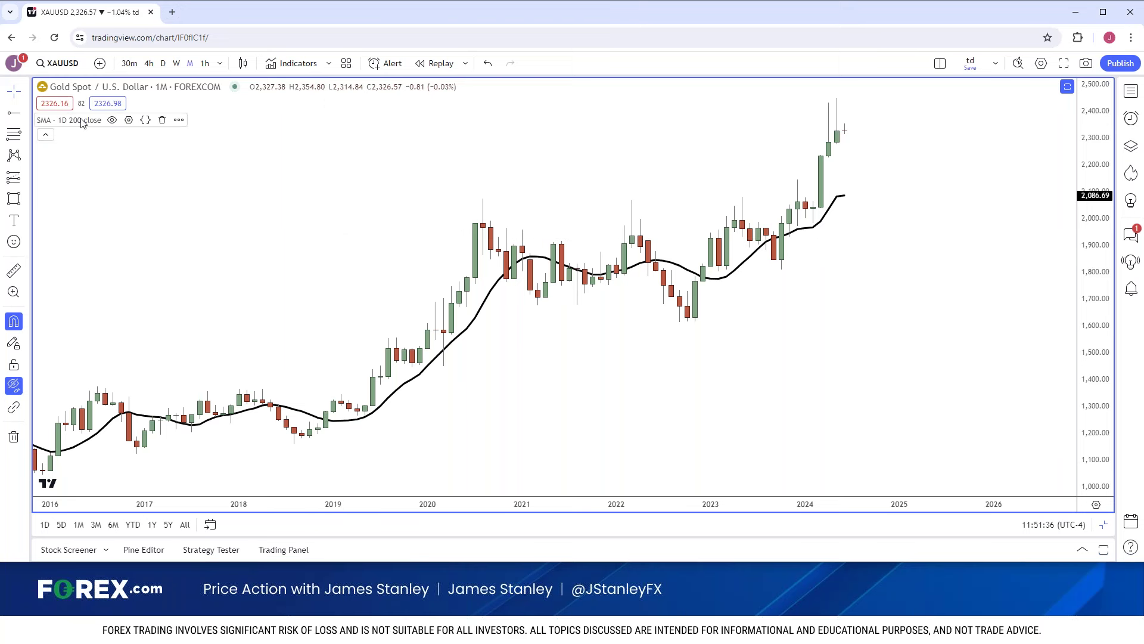
left_click(112, 119)
scroll(220, 248, "up", 5)
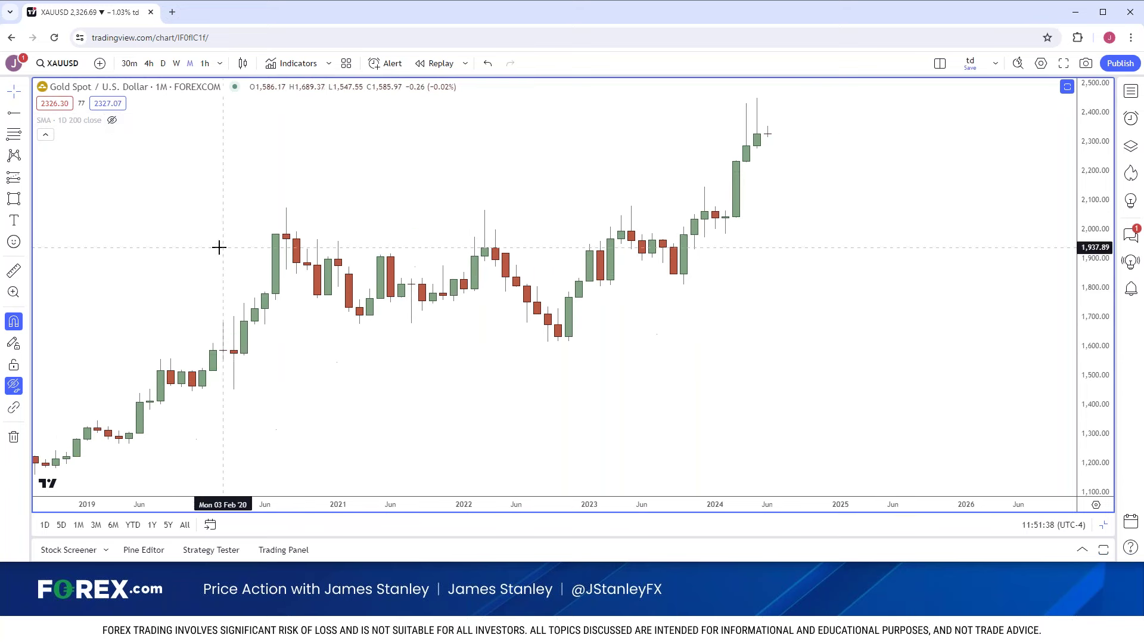
left_click_drag(245, 212, 558, 247)
left_click_drag(505, 244, 227, 256)
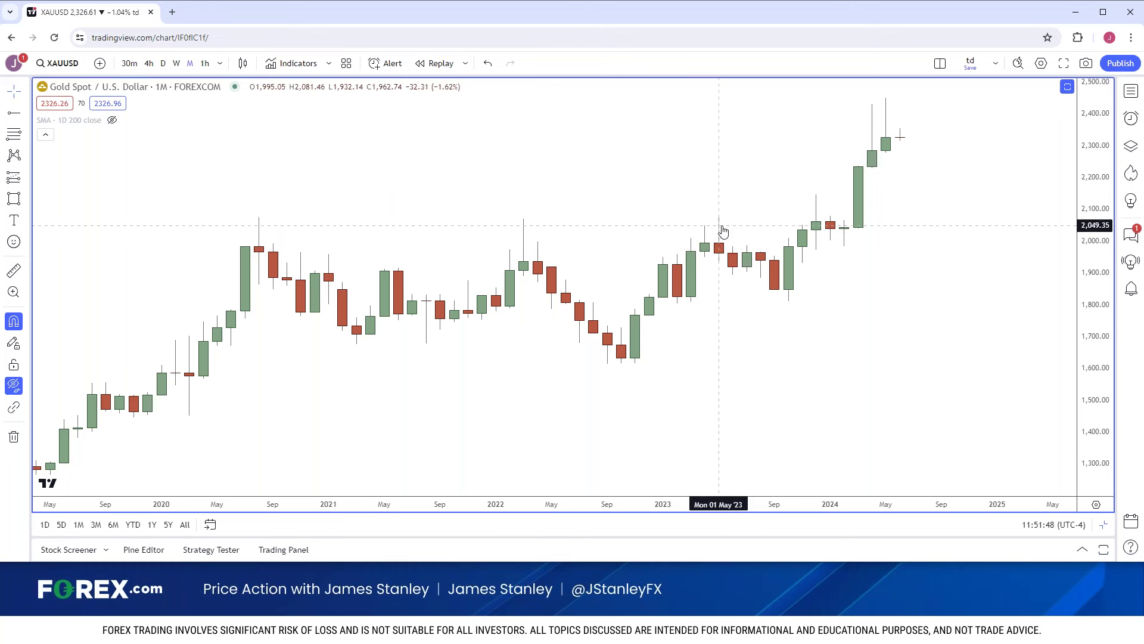
scroll(723, 230, "down", 2)
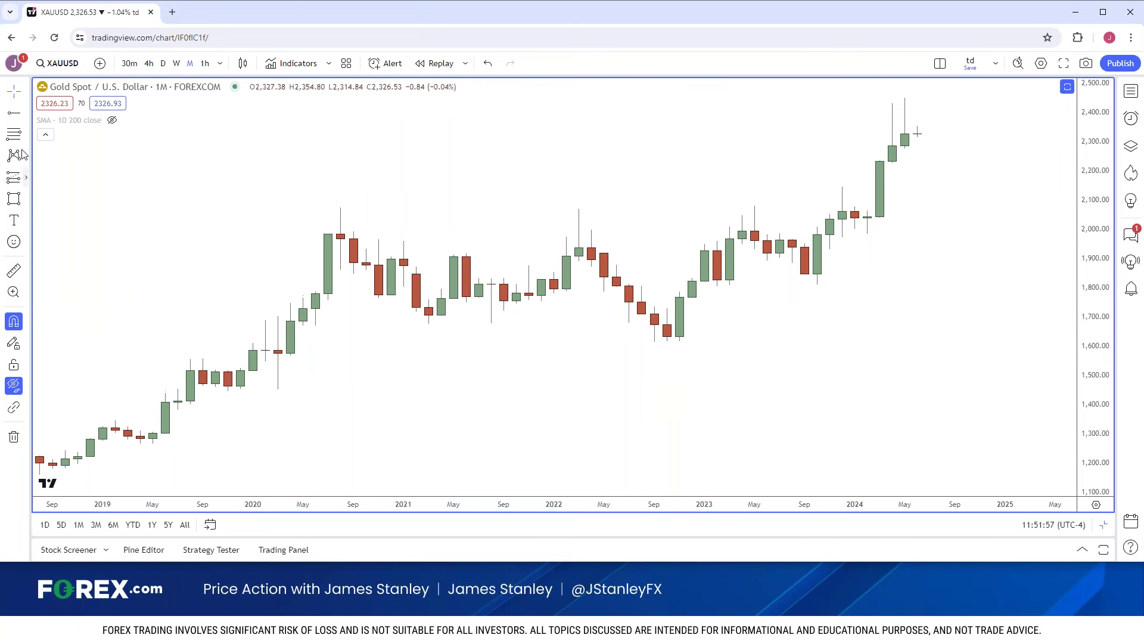
Draw a horizontal ray from gold's August 2020 high at 2,075.11 and examine the early 2024 breakout above it
left_click(26, 112)
left_click(82, 263)
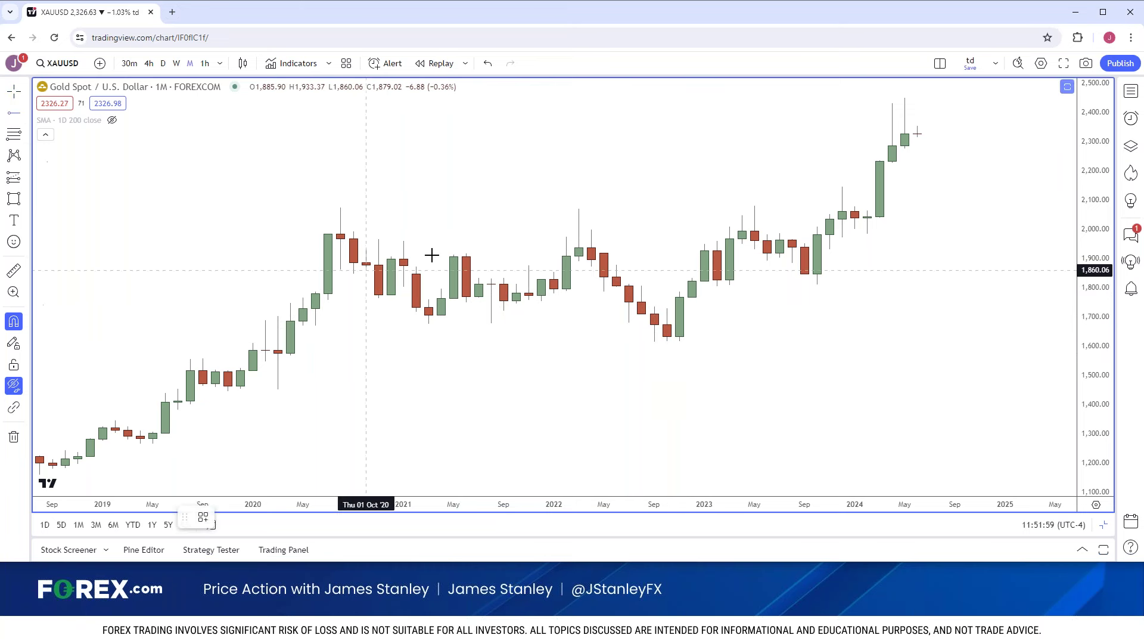
left_click(341, 208)
left_click(267, 245)
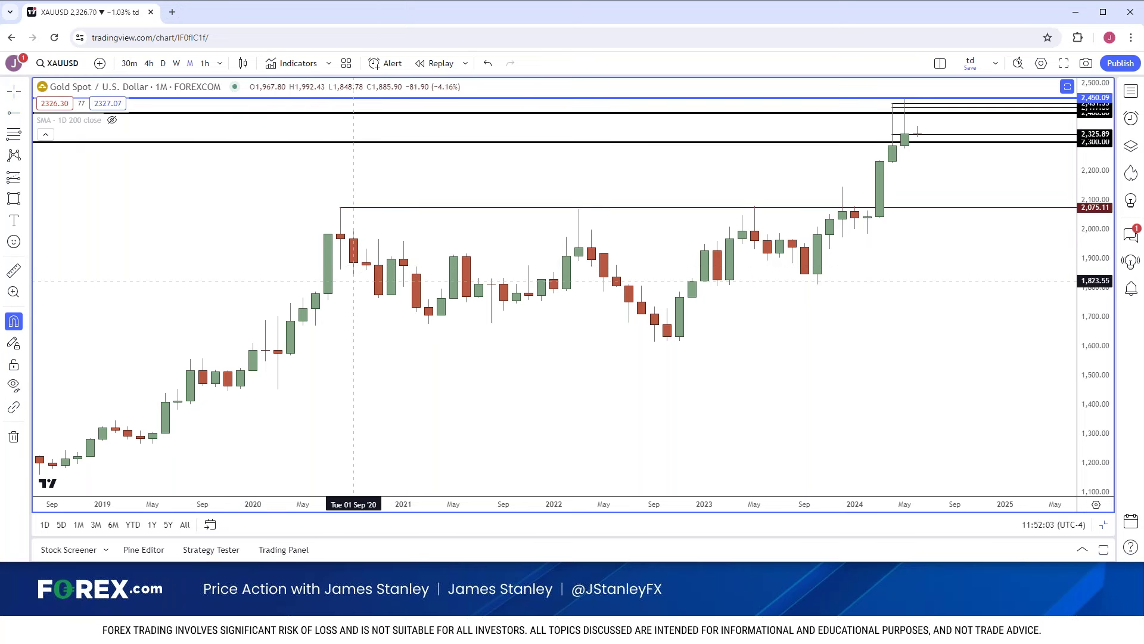
scroll(352, 292, "up", 2)
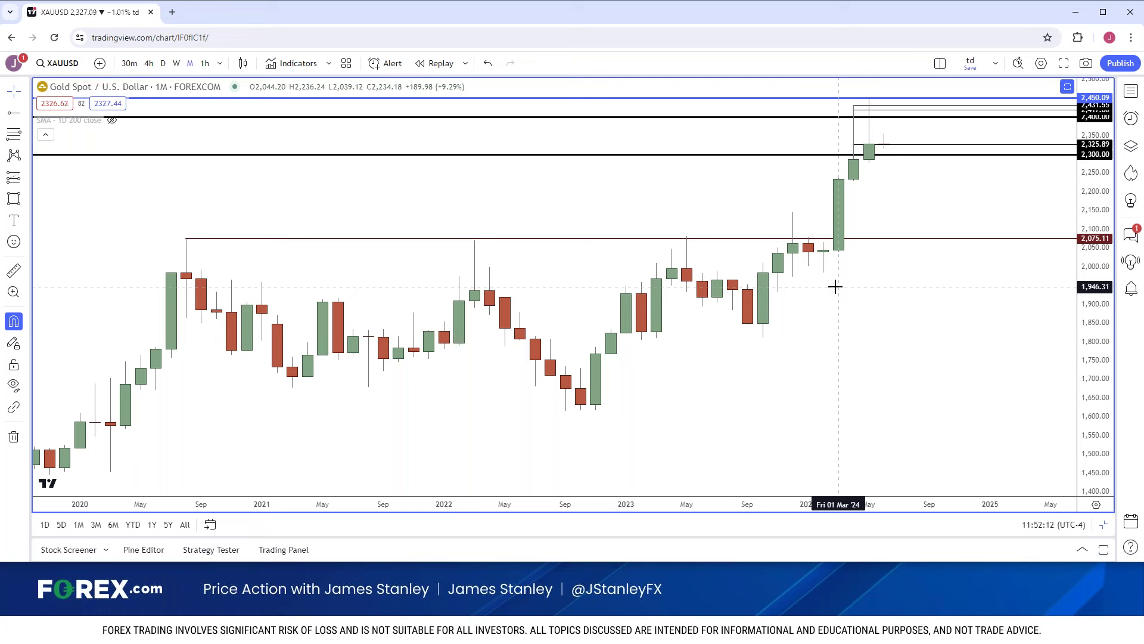
left_click_drag(854, 161, 853, 162)
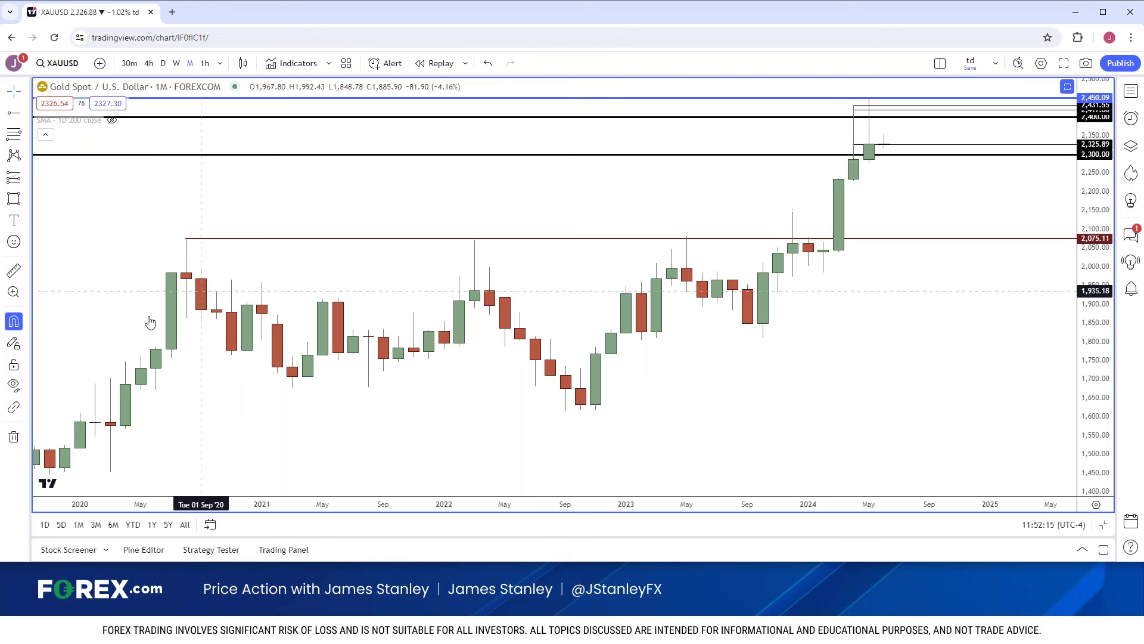
Review gold's monthly candles with all drawings temporarily hidden, and show the drawings again
left_click(14, 384)
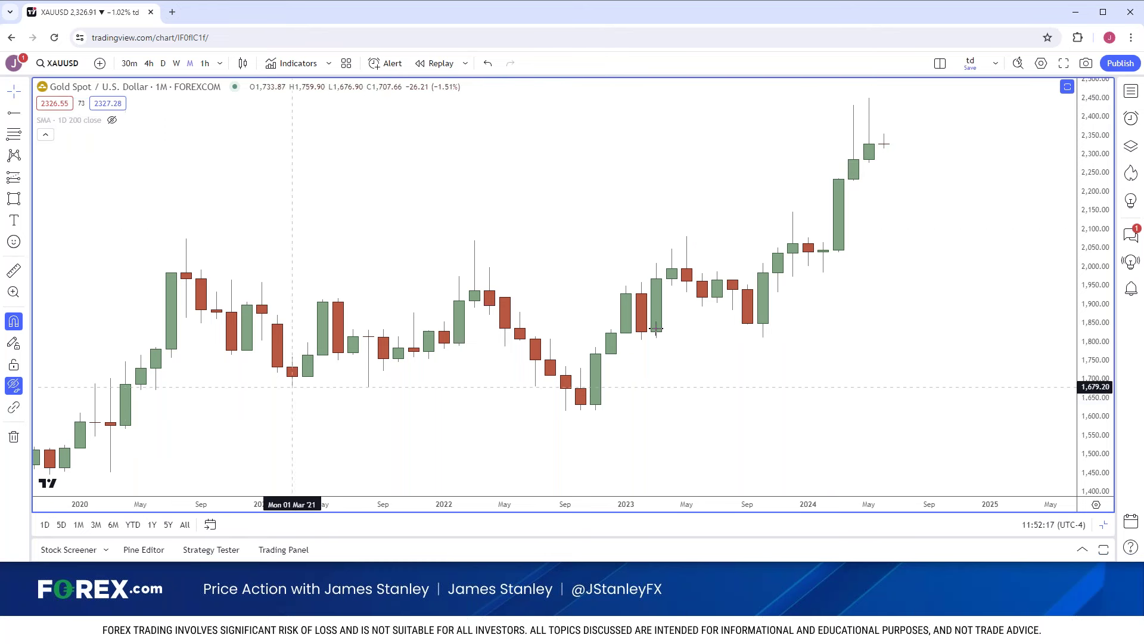
scroll(786, 209, "up", 1)
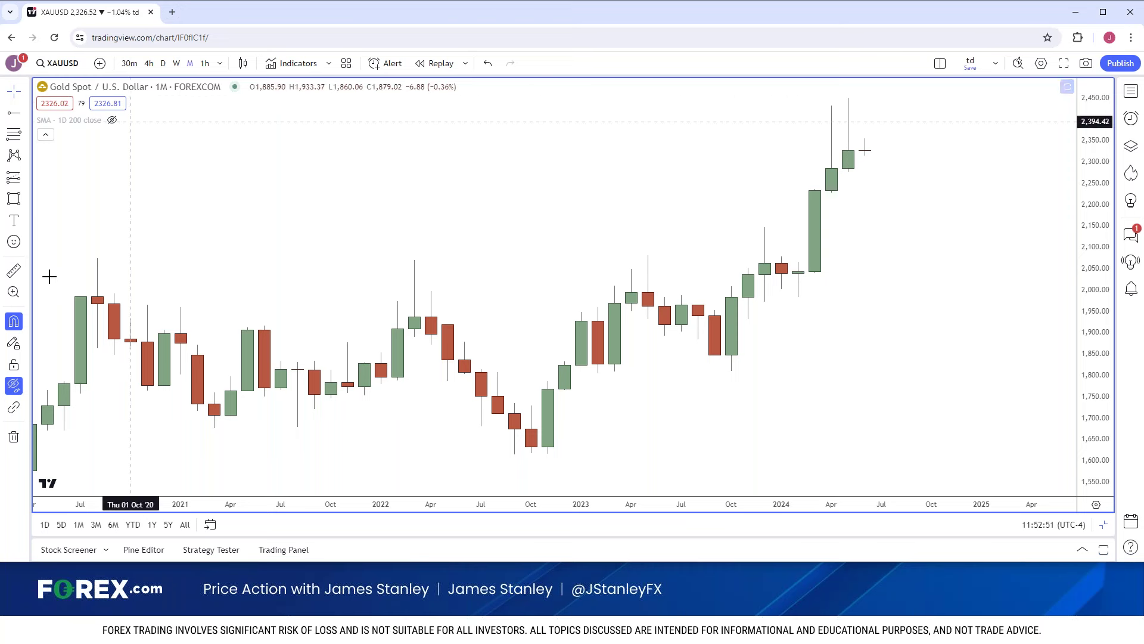
left_click(13, 385)
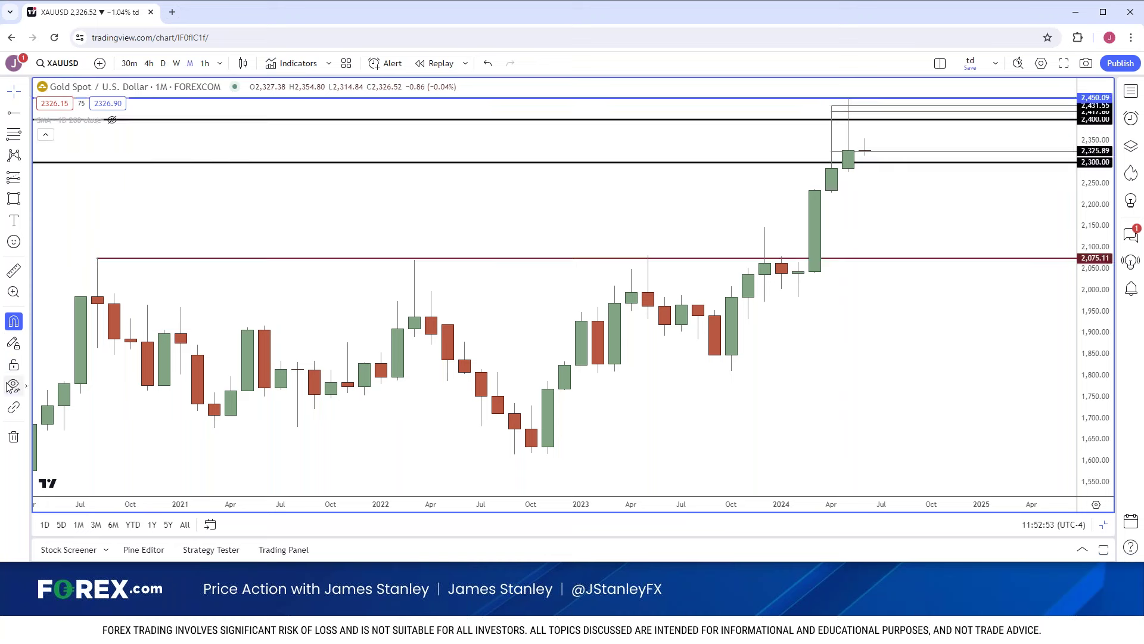
Review gold's recent price action against the marked levels on the weekly interval, finishing on the daily interval
left_click(176, 63)
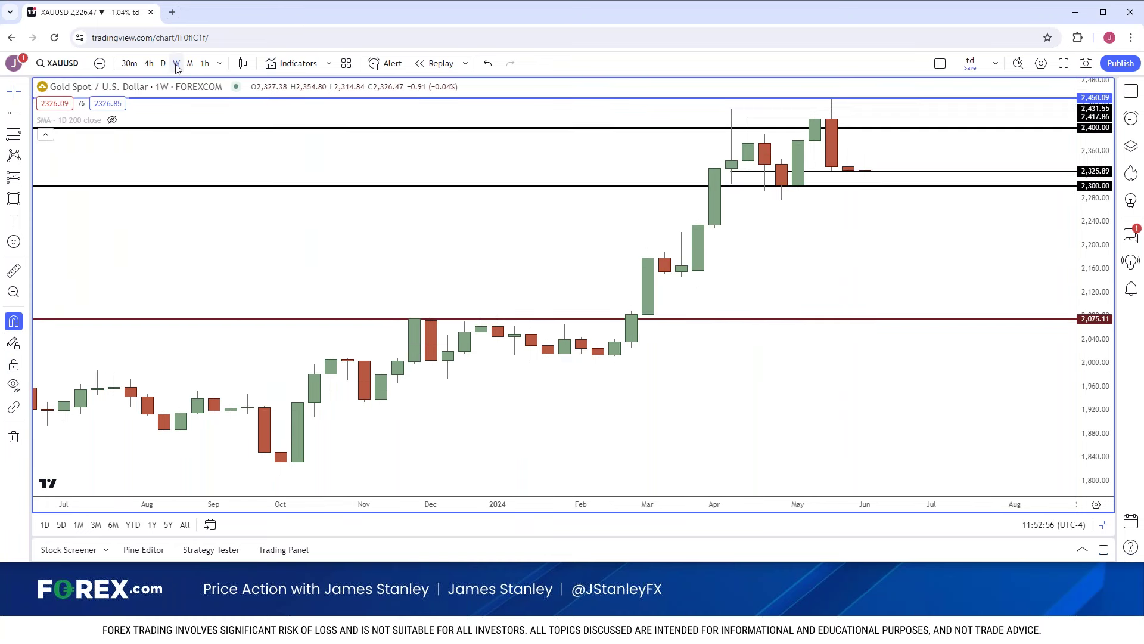
scroll(233, 195, "up", 3)
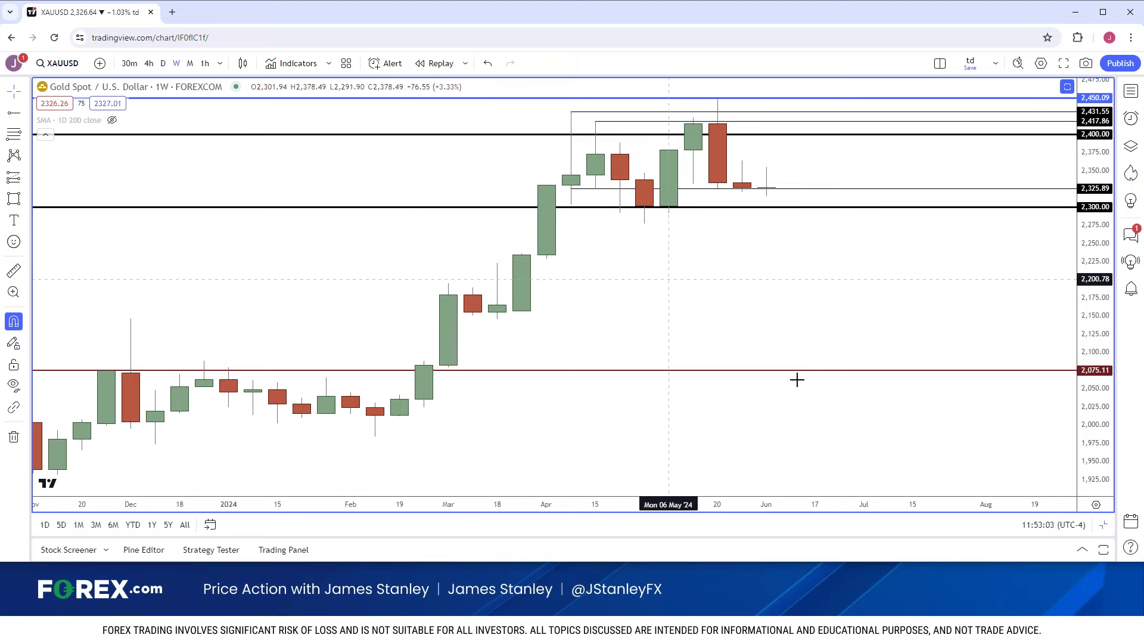
left_click(163, 63)
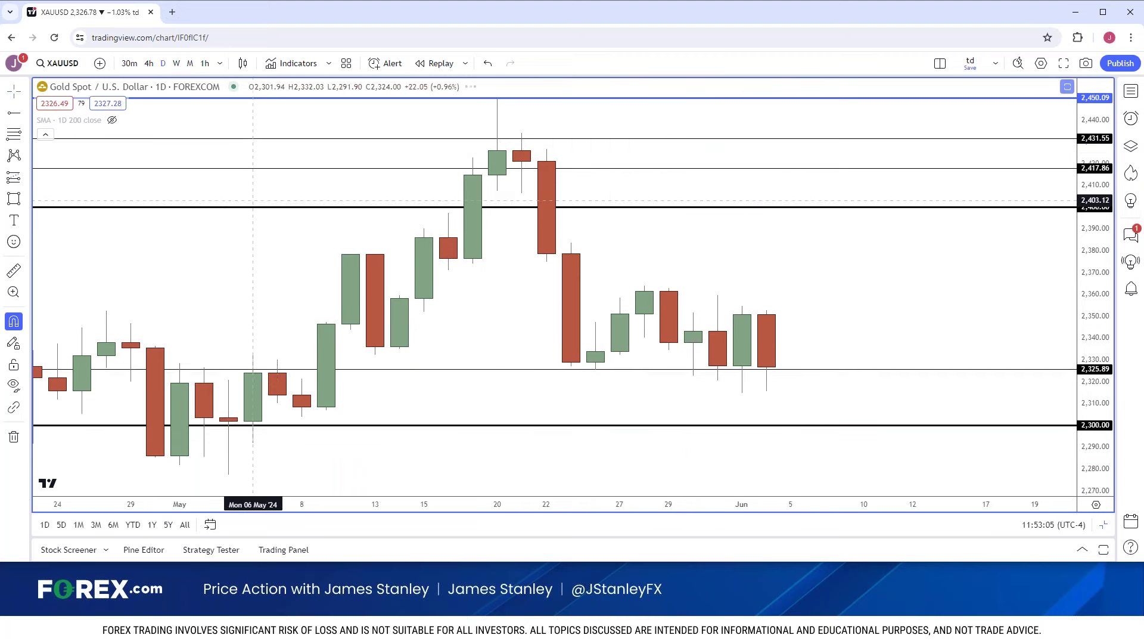
Compare gold's recent pullback and rally since 2020 across the daily, monthly and weekly intervals, finishing on the daily interval
scroll(291, 229, "down", 3)
scroll(292, 229, "down", 1)
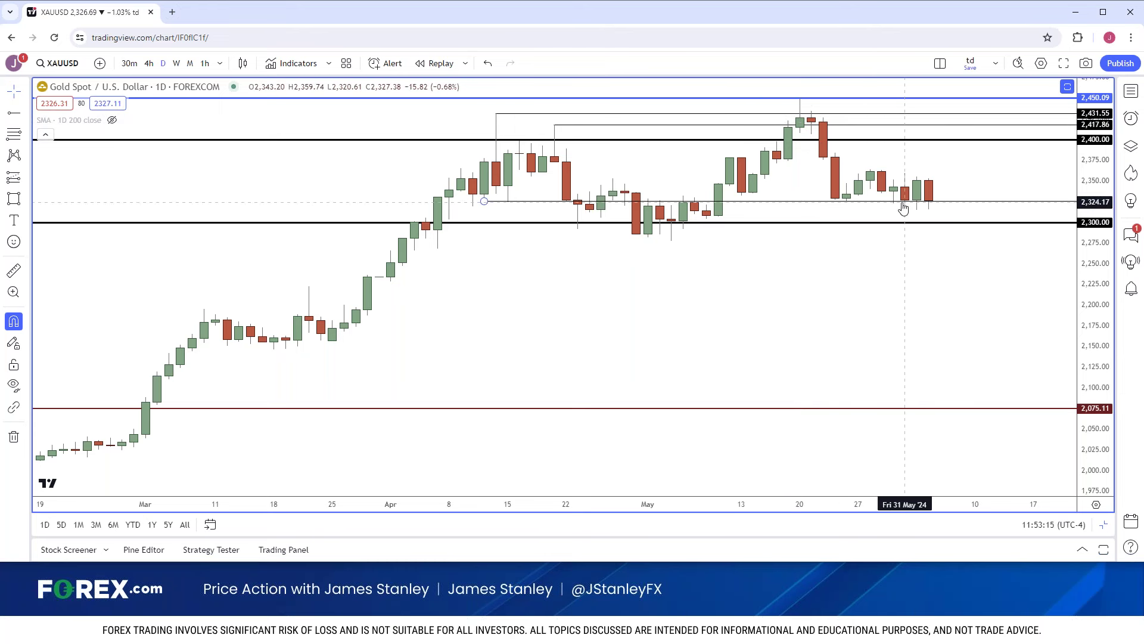
left_click(189, 63)
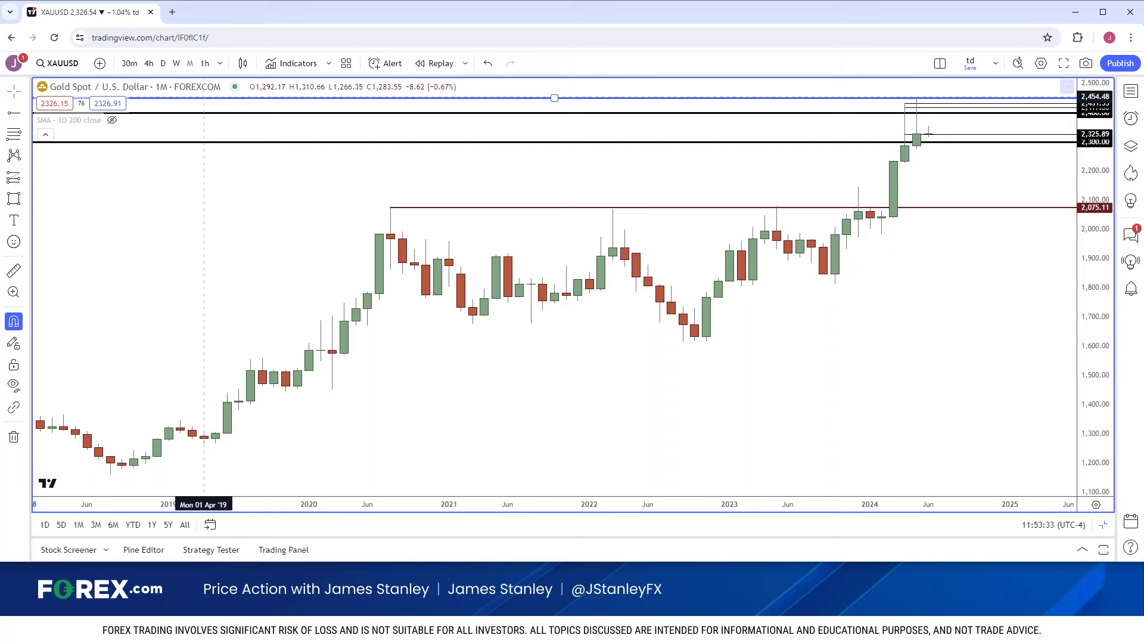
scroll(228, 137, "down", 6)
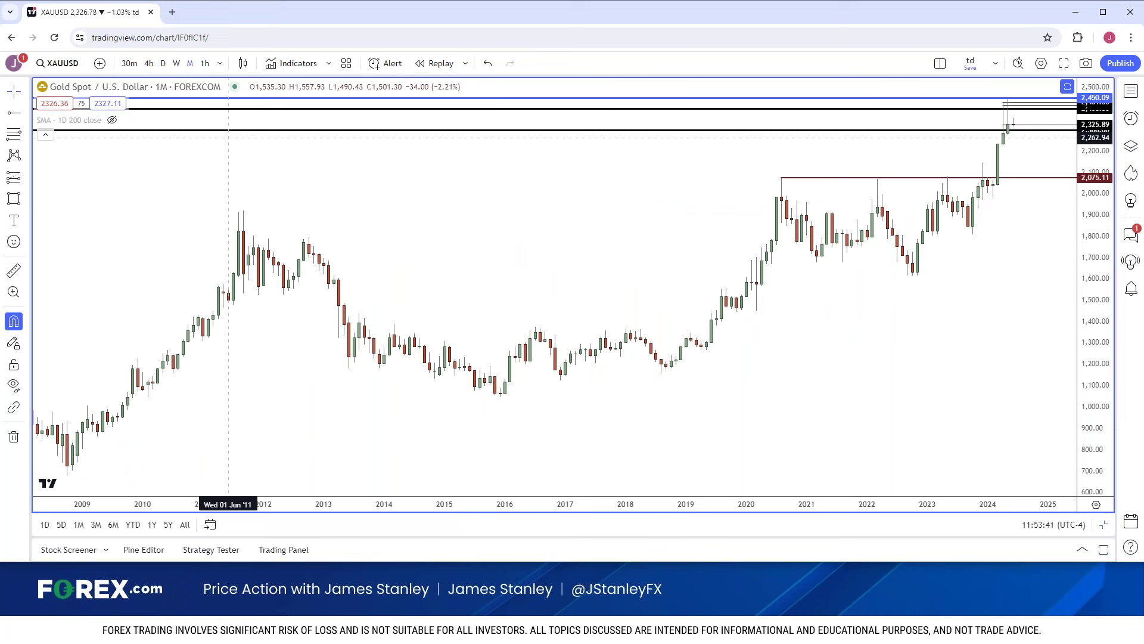
scroll(475, 243, "up", 8)
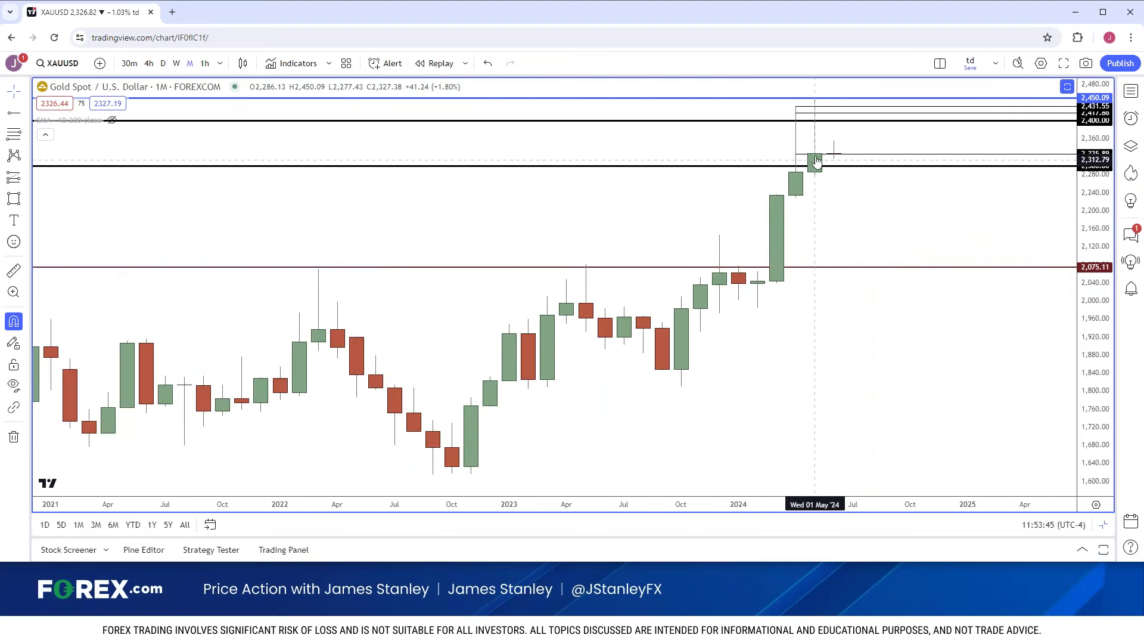
left_click(178, 64)
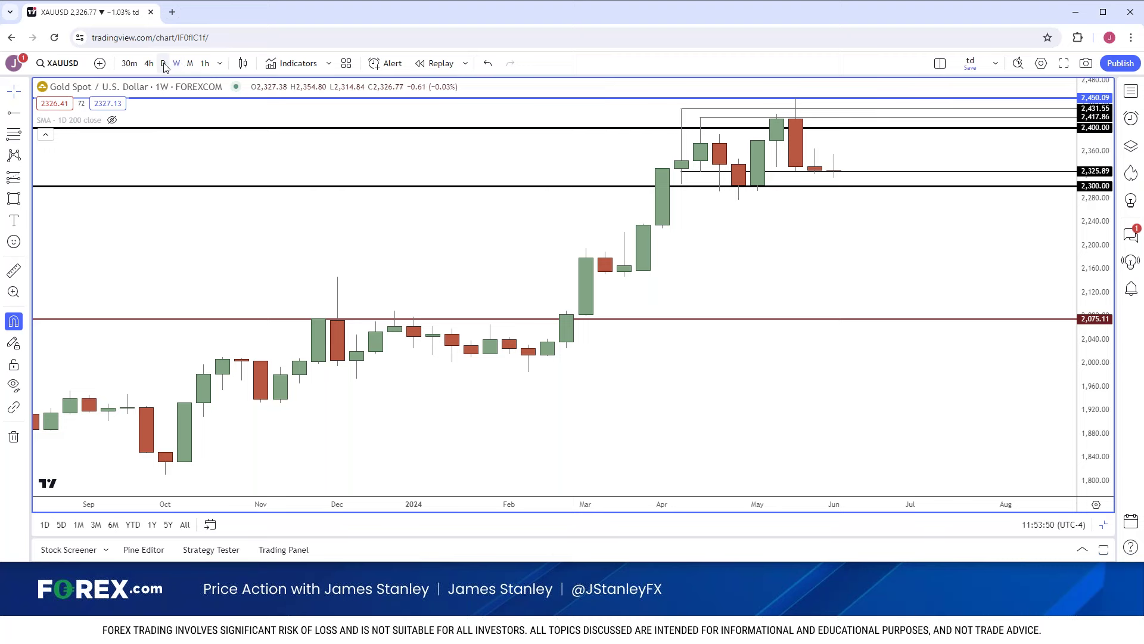
left_click(163, 63)
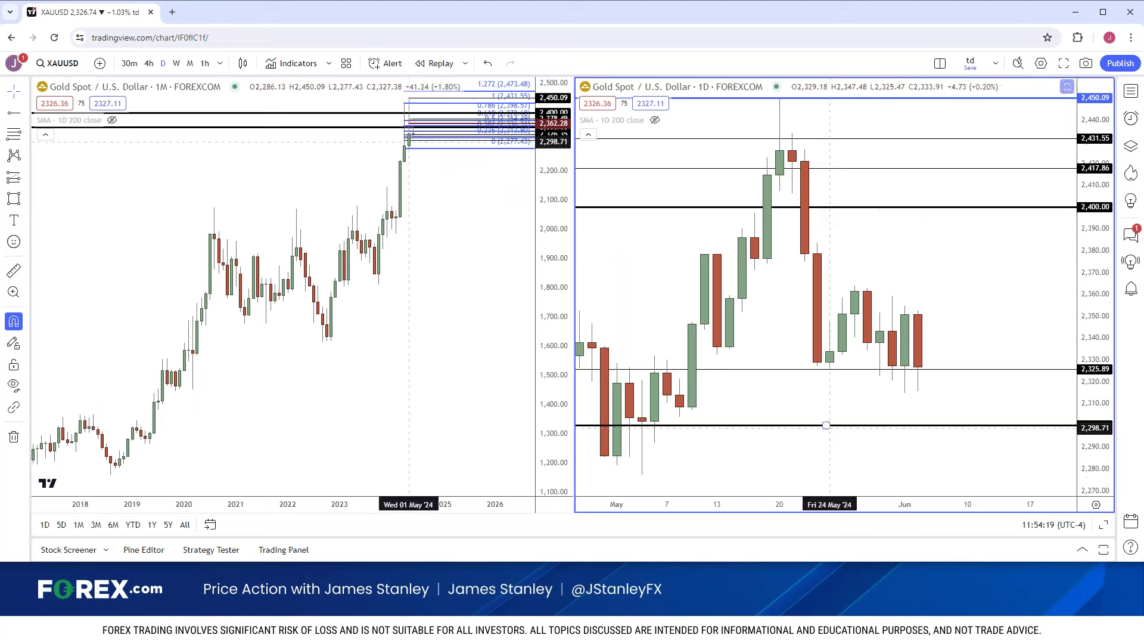
Maximize the gold chart with the Fibonacci retracement, set it to four hours, and examine the 2,319.47–2,326.35 zone
key("alt+Return")
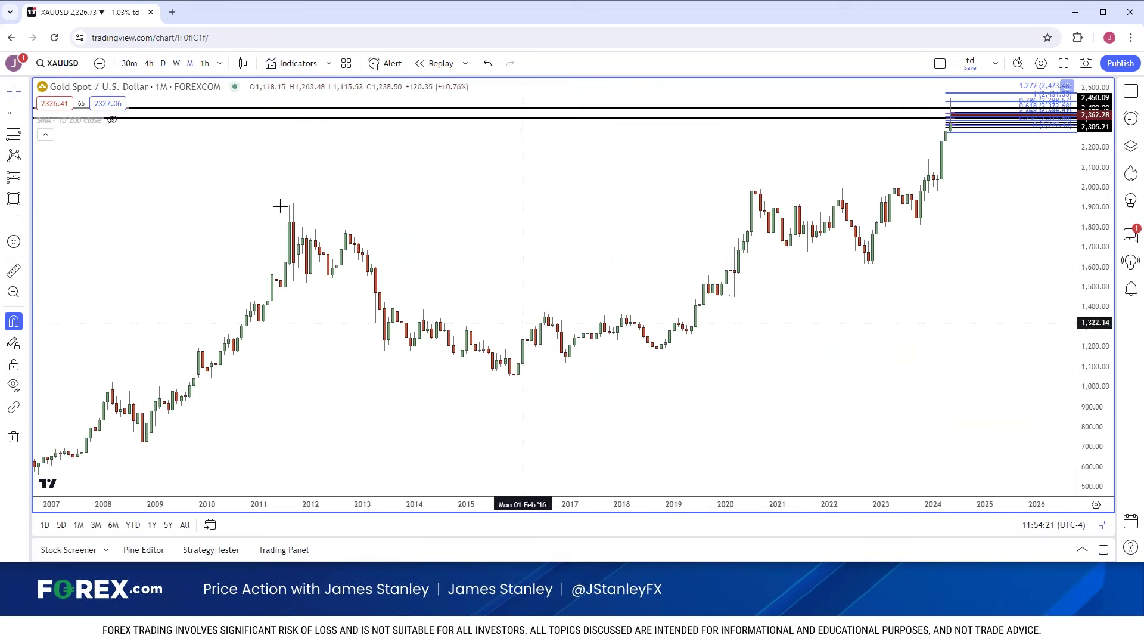
left_click(149, 63)
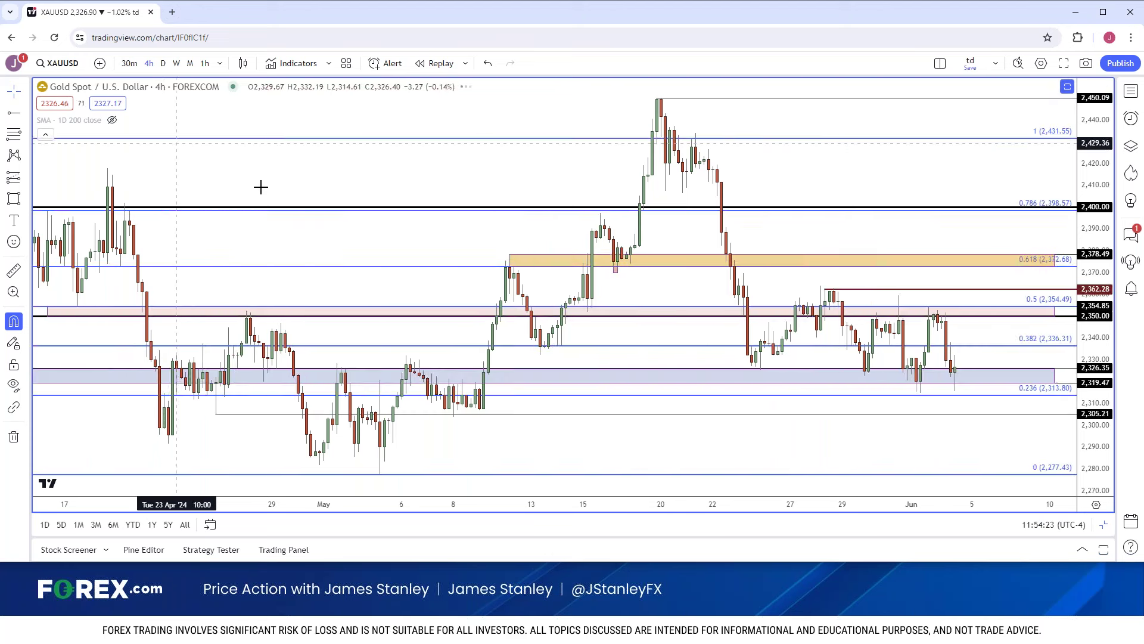
scroll(303, 203, "up", 1)
scroll(302, 203, "up", 1)
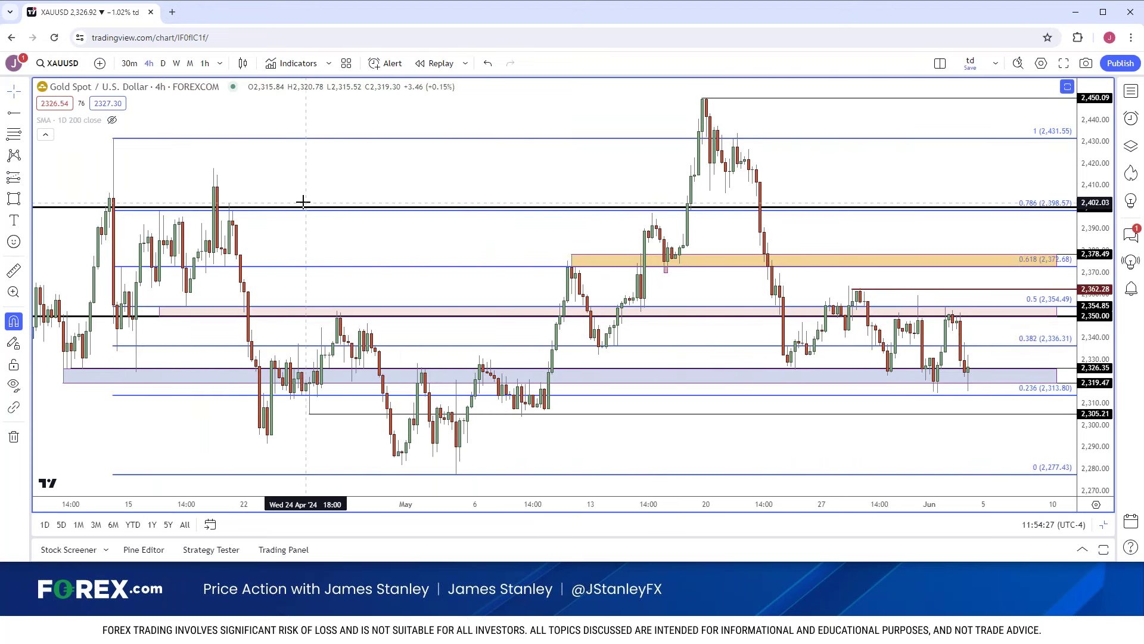
left_click(423, 374)
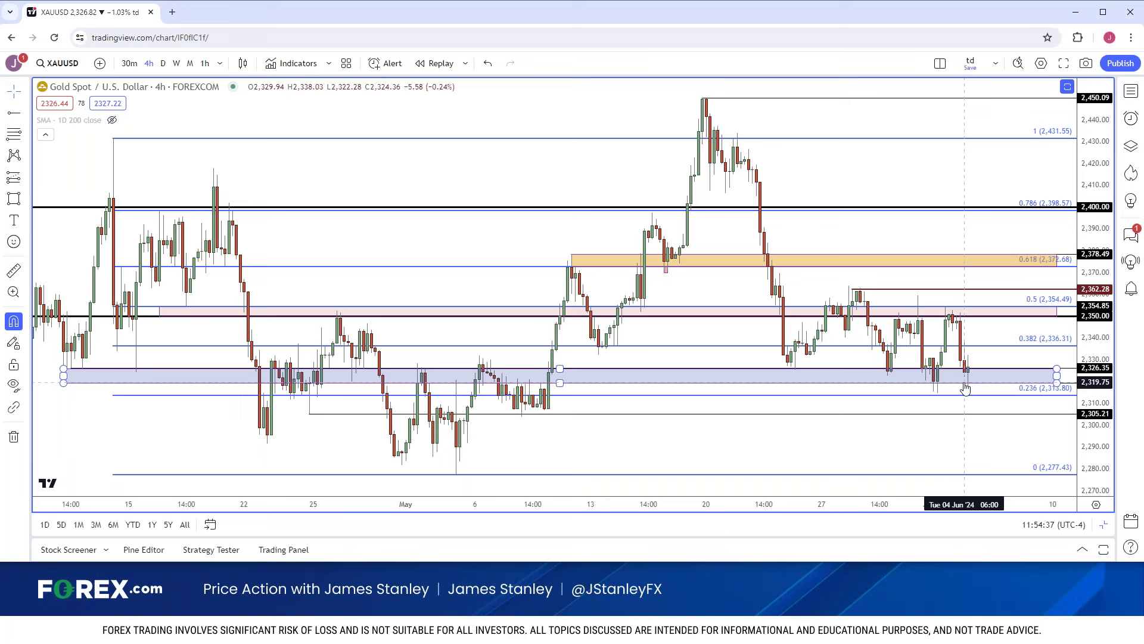
scroll(948, 382, "up", 3)
scroll(928, 375, "down", 5)
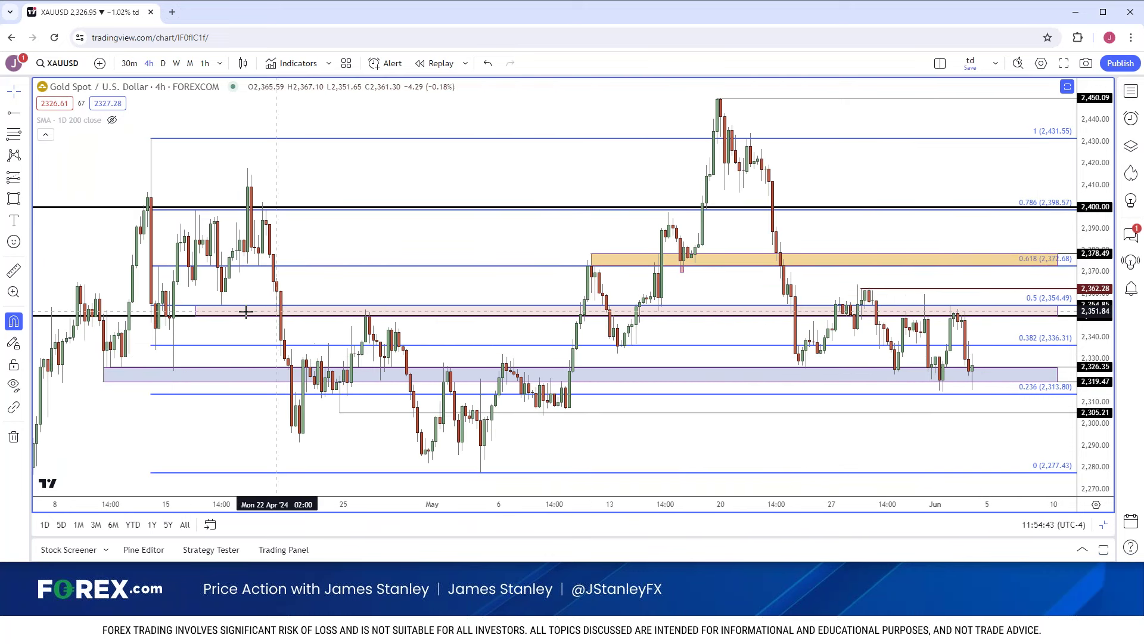
Examine gold's April and June price reactions around the 2,350.00–2,354.85 zone on the four-hour interval
left_click(365, 317)
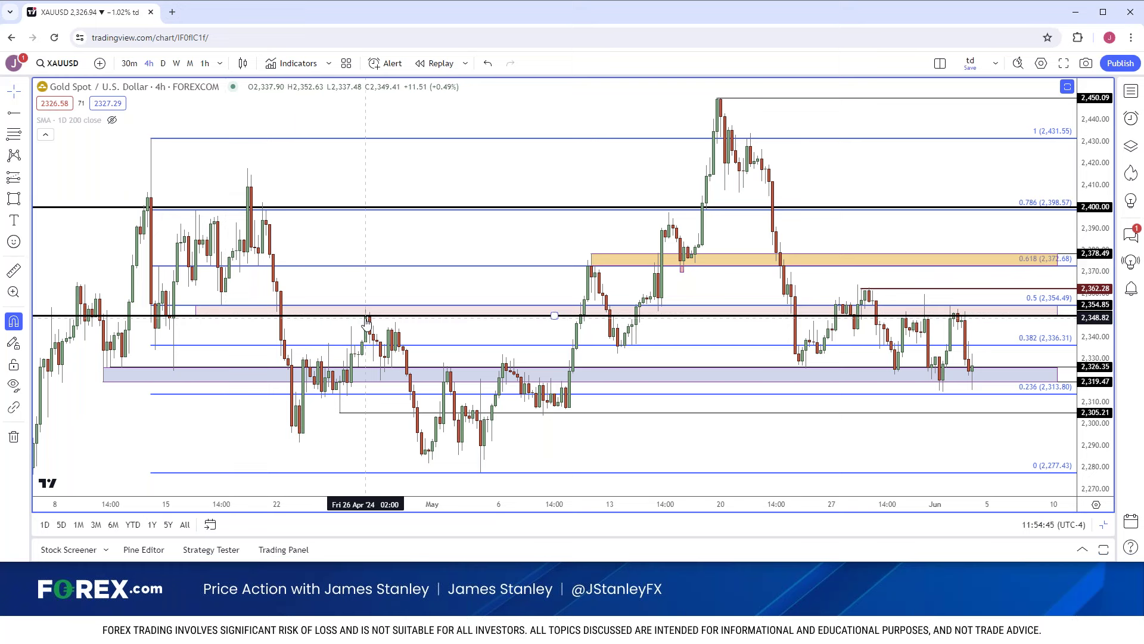
left_click(388, 315)
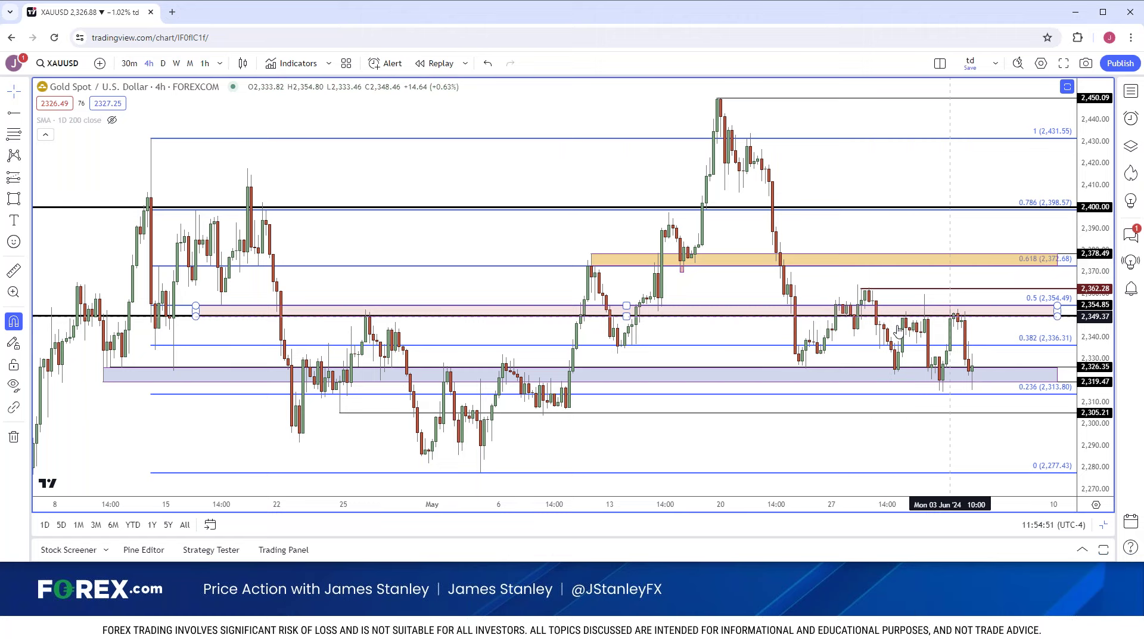
scroll(894, 324, "up", 4)
scroll(894, 325, "up", 2)
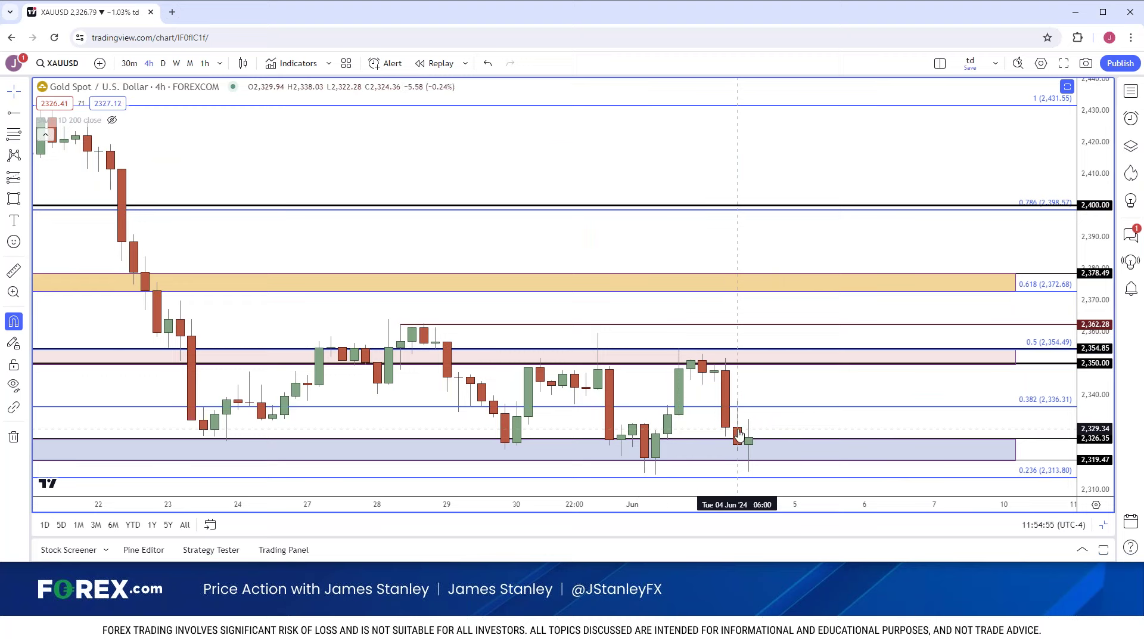
scroll(715, 399, "down", 2)
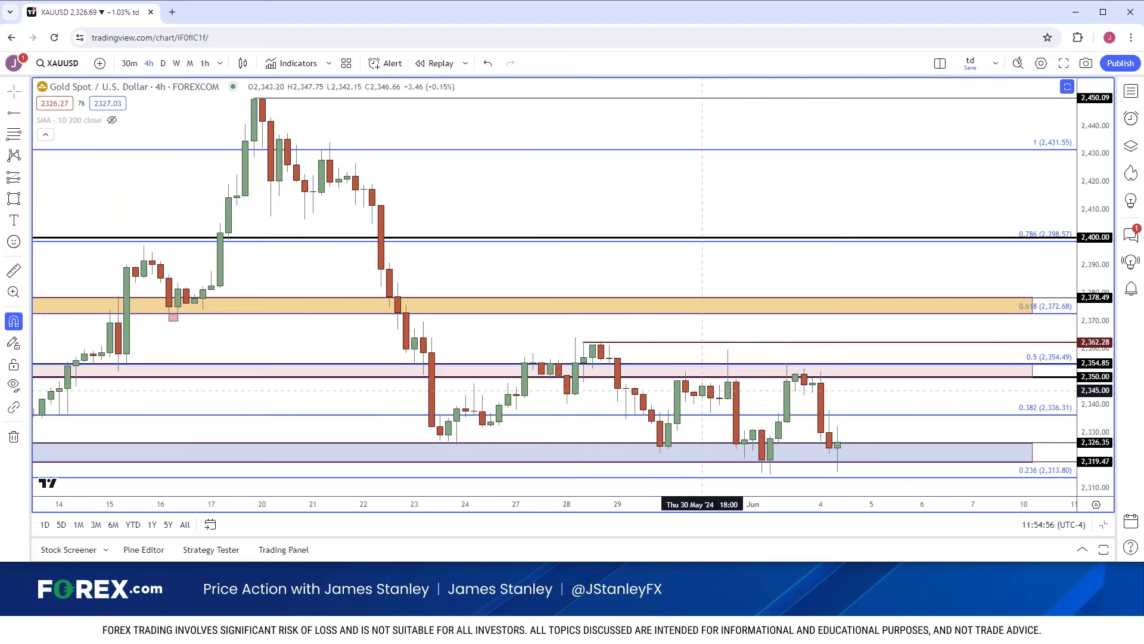
Set gold to the two-hour interval and examine its swings between the 2,319.47 and 2,354.85 zone edges
left_click(220, 63)
left_click(262, 419)
scroll(434, 283, "down", 2)
scroll(433, 284, "up", 3)
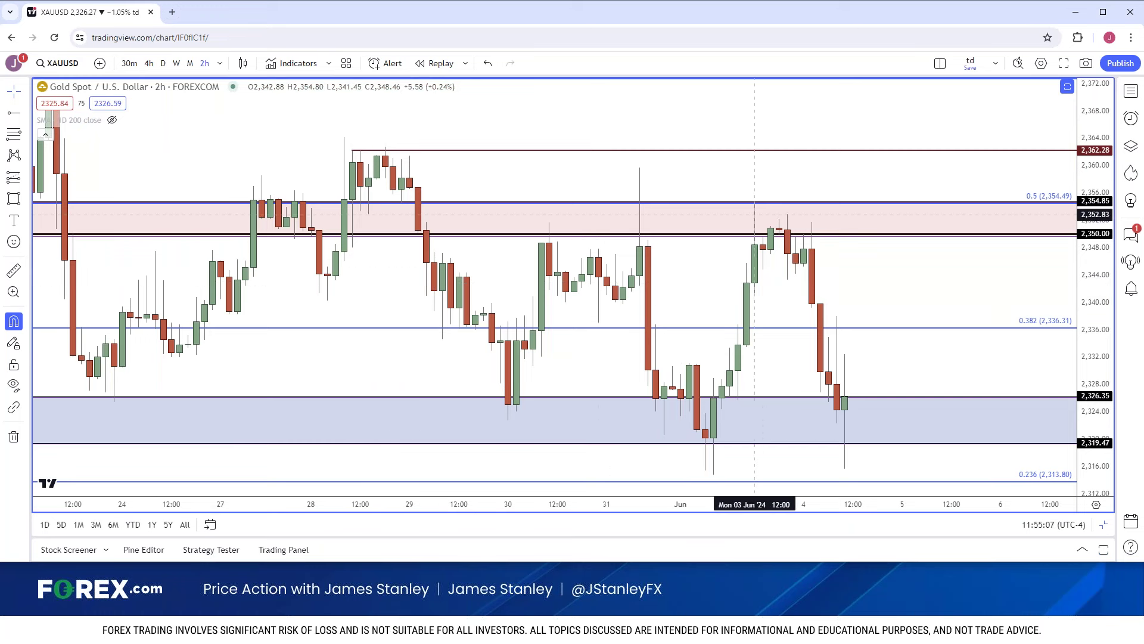
scroll(729, 263, "down", 2)
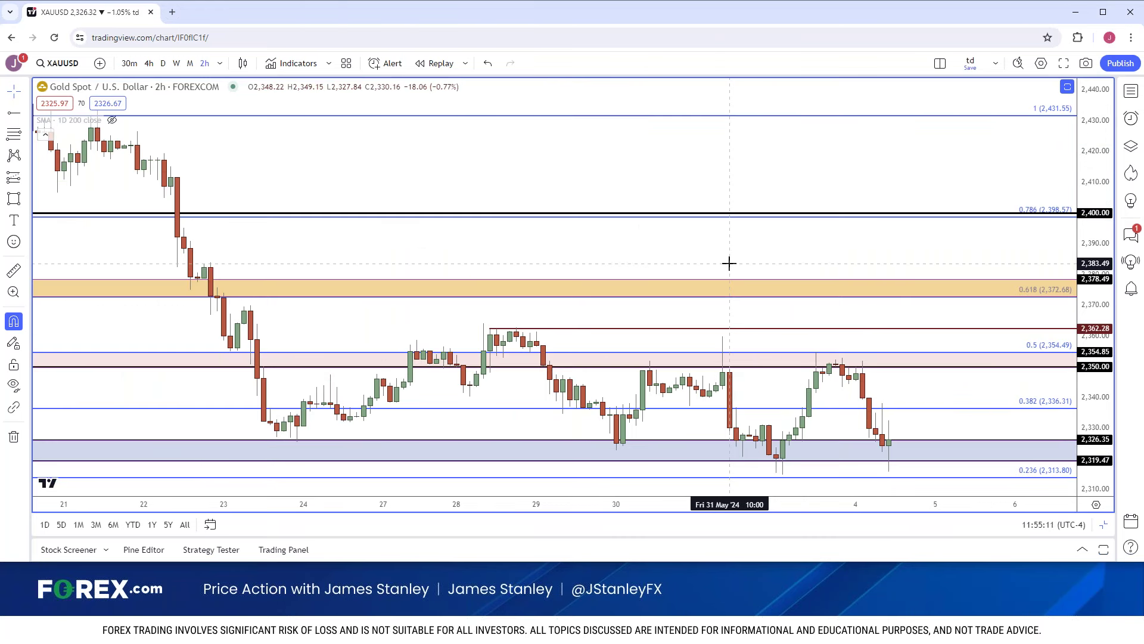
Review gold's monthly candles since 2020, including the April and May 2024 highs above 2,400.00
left_click(190, 63)
scroll(302, 215, "up", 3)
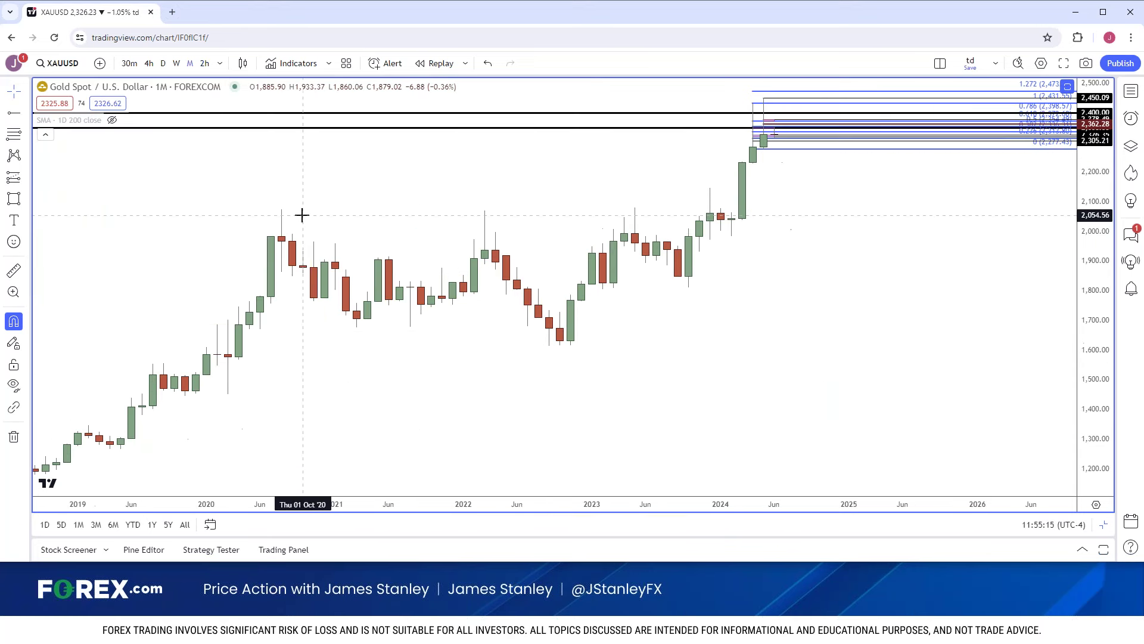
scroll(302, 215, "up", 3)
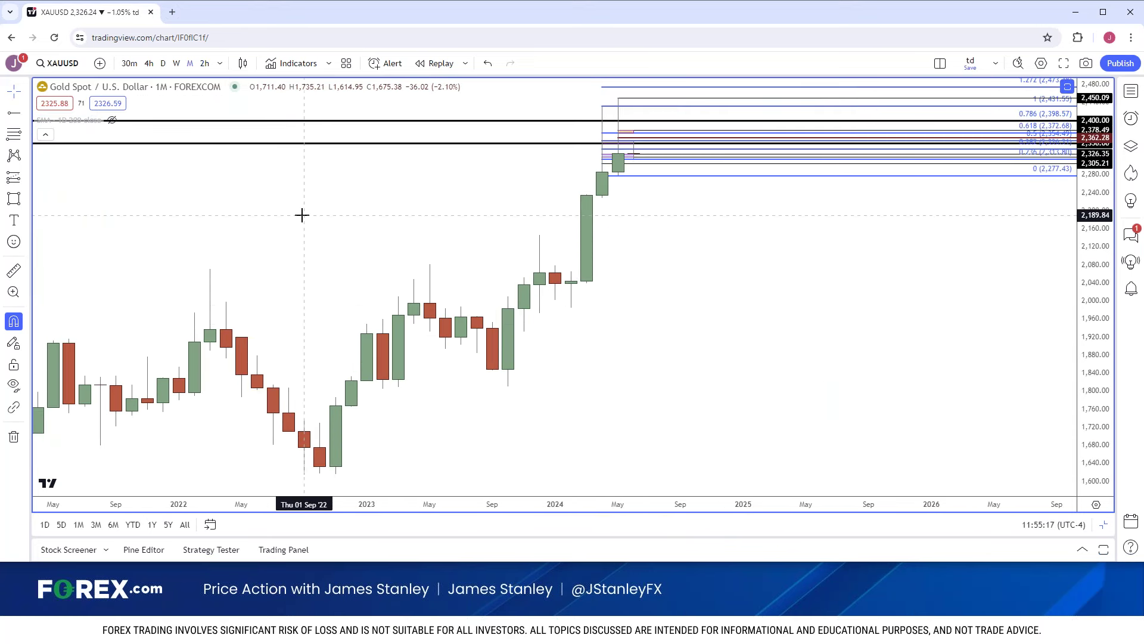
scroll(303, 217, "down", 3)
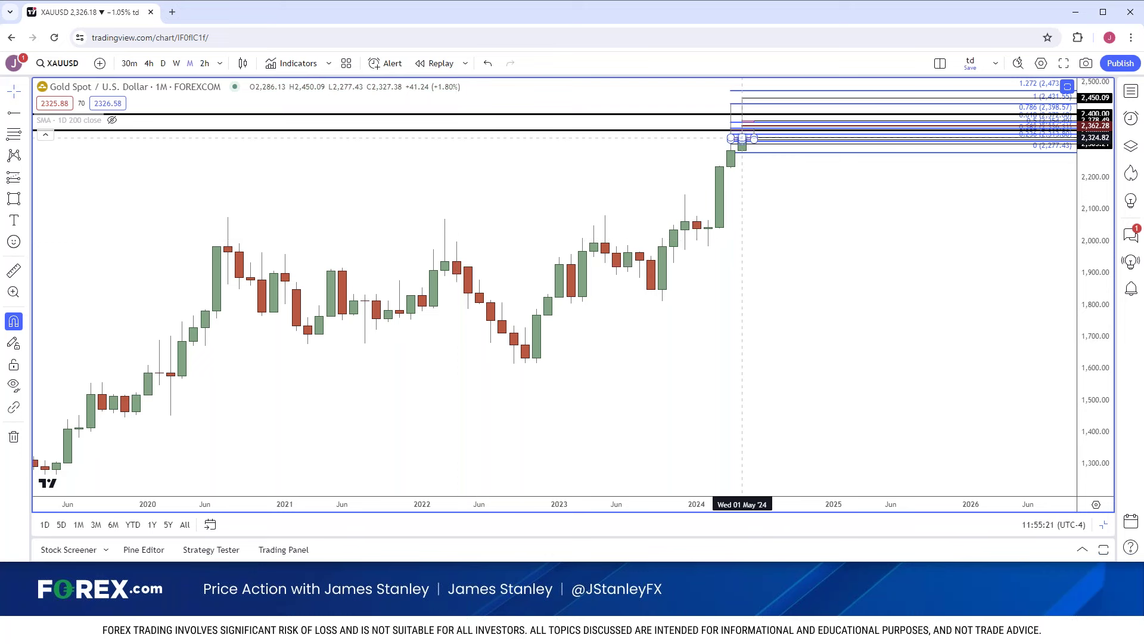
scroll(416, 195, "down", 1)
scroll(416, 195, "up", 2)
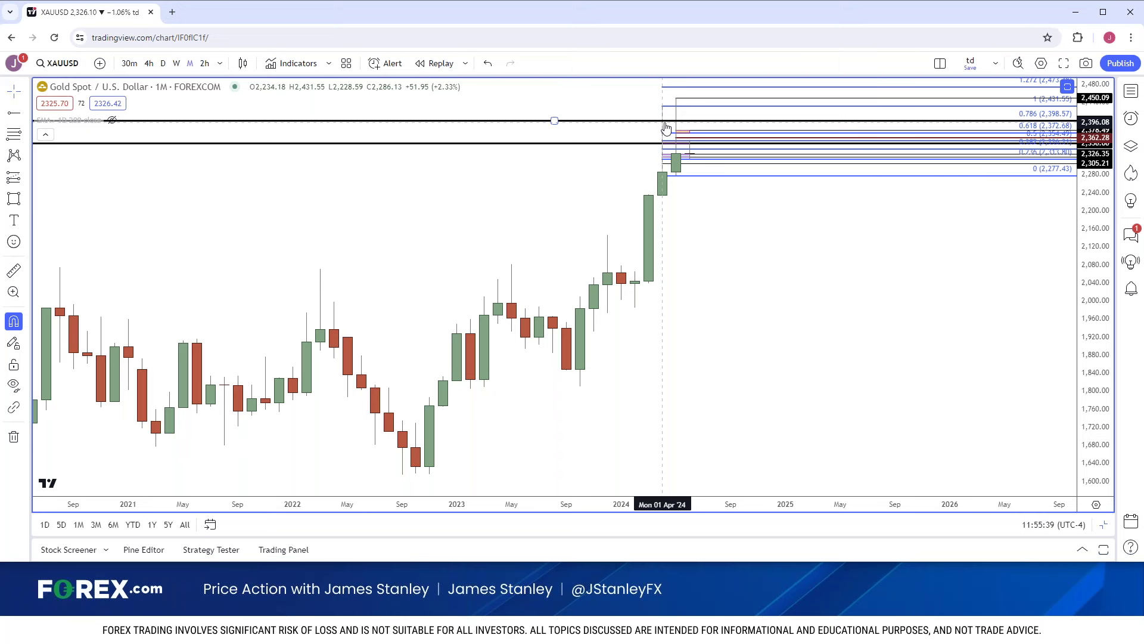
Review gold's daily candles from February to June 2024 against the Fibonacci levels and marked zones
left_click(164, 63)
scroll(302, 205, "down", 3)
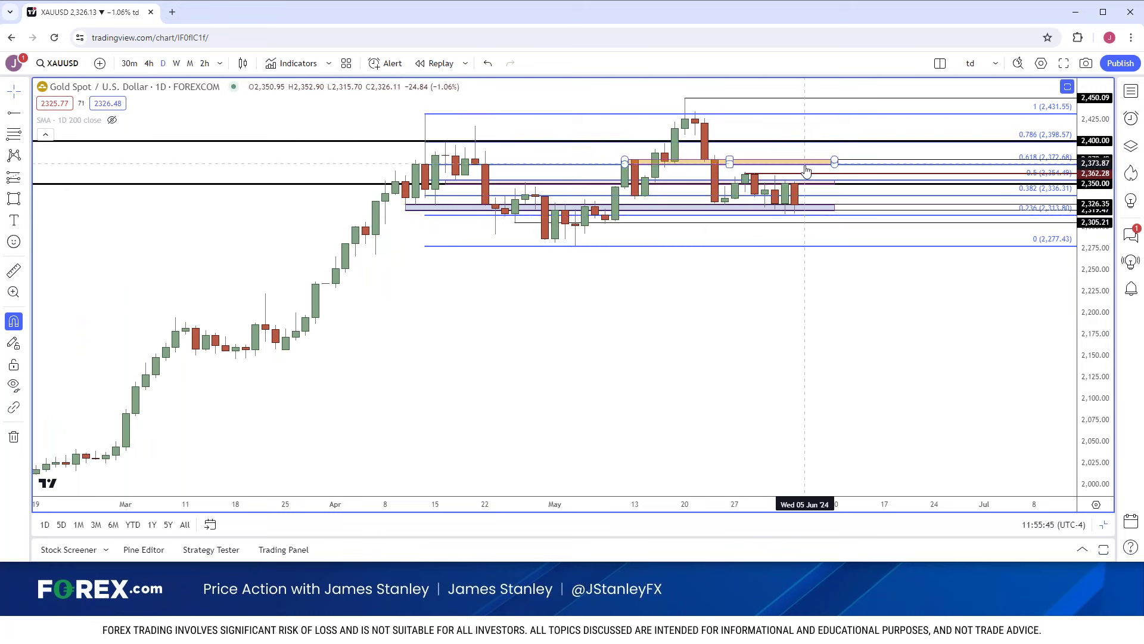
scroll(695, 228, "up", 3)
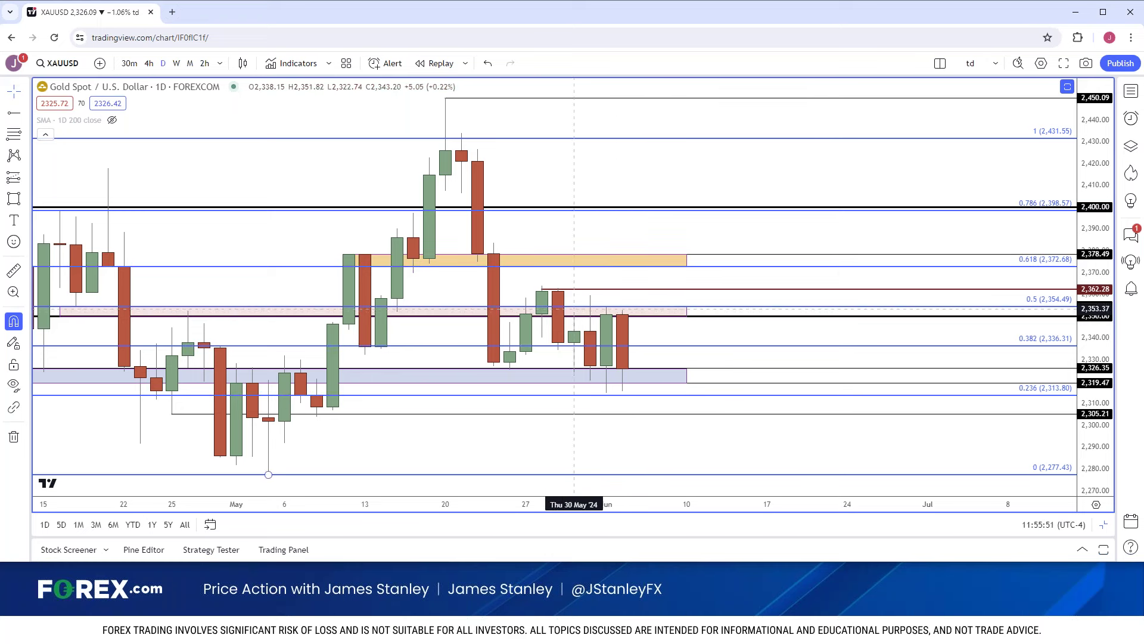
Return gold to the four-hour interval and examine its price action since late March against the marked zones
left_click(149, 63)
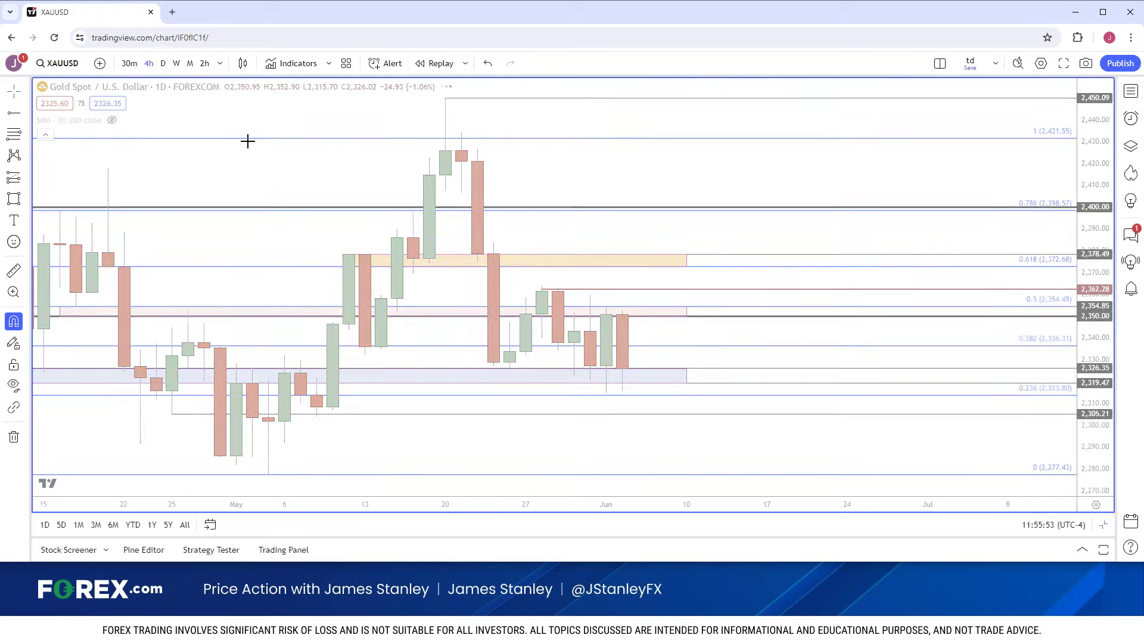
scroll(595, 263, "down", 3)
scroll(595, 263, "down", 1)
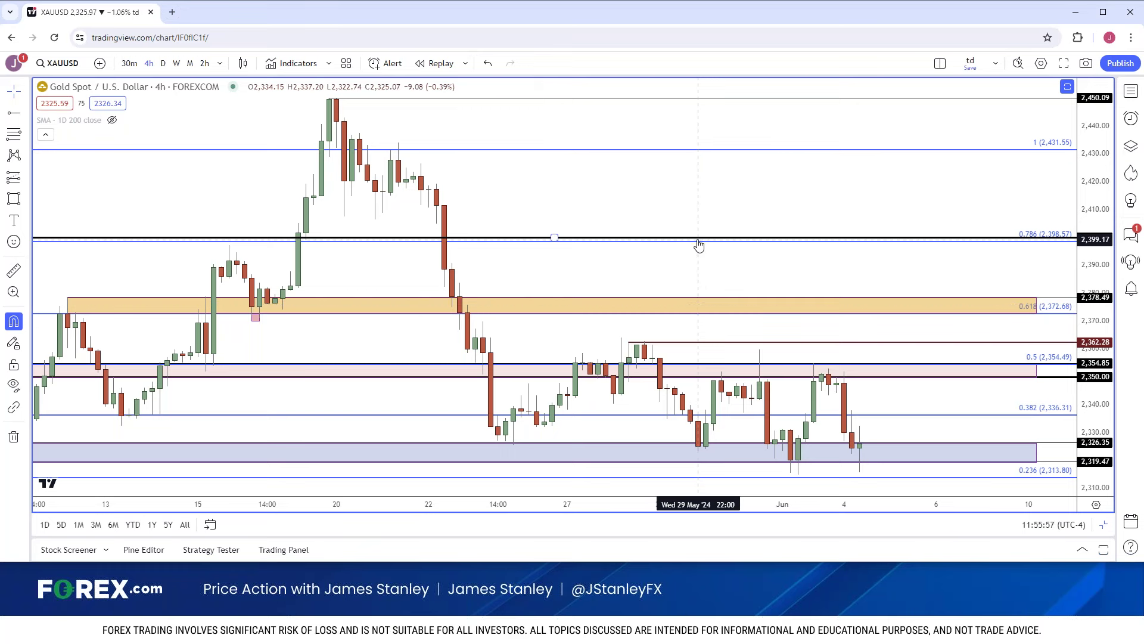
scroll(700, 238, "down", 1)
scroll(699, 238, "down", 2)
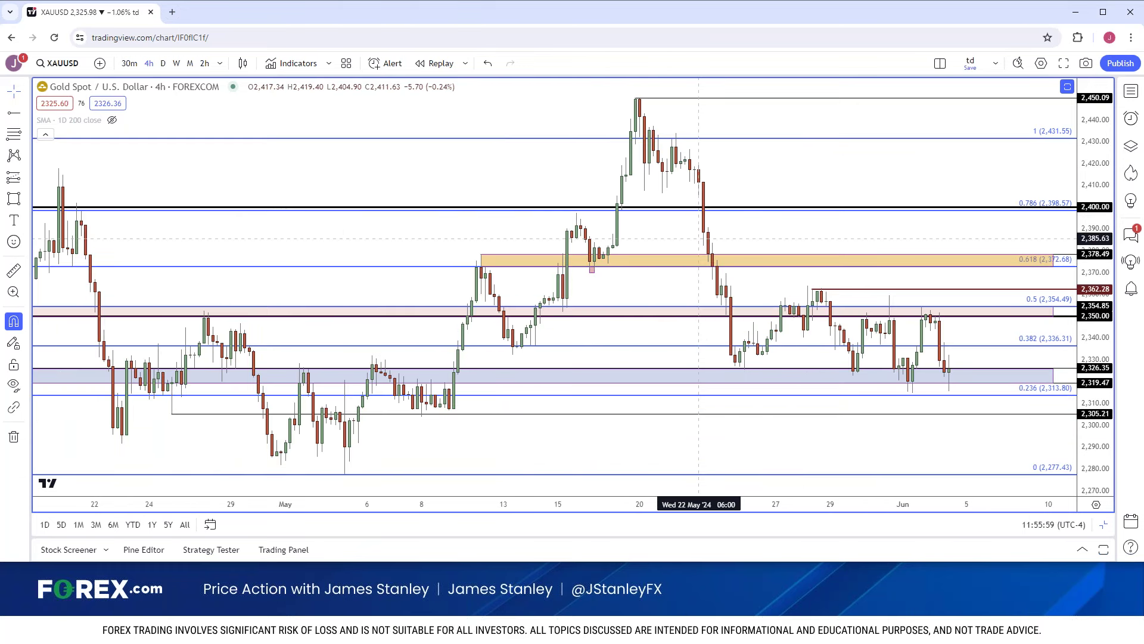
scroll(700, 238, "down", 1)
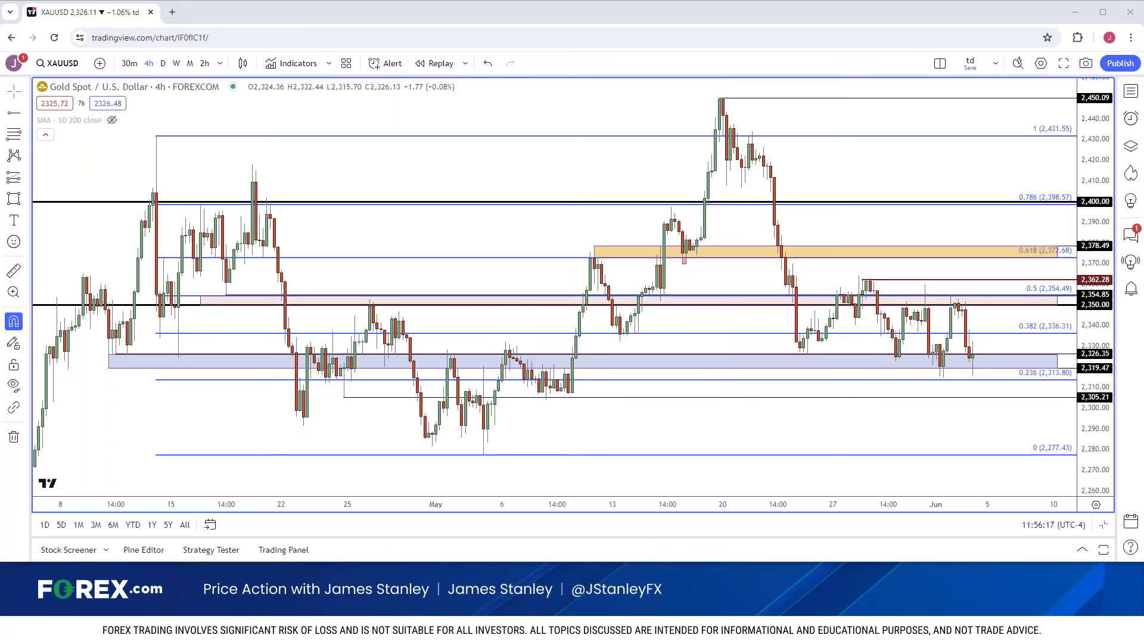
scroll(370, 229, "down", 4)
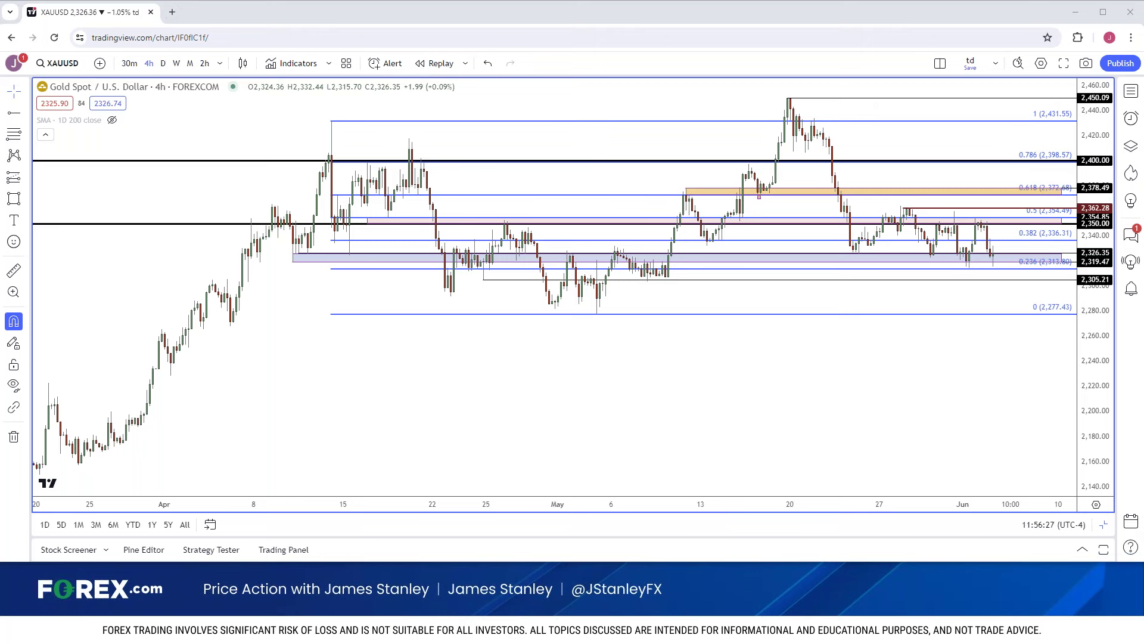
Switch the chart symbol from gold to the FOREX.com AUDUSD pair
left_click(66, 70)
type("FX:AUDUSD")
key("Down")
key("Down")
key("Return")
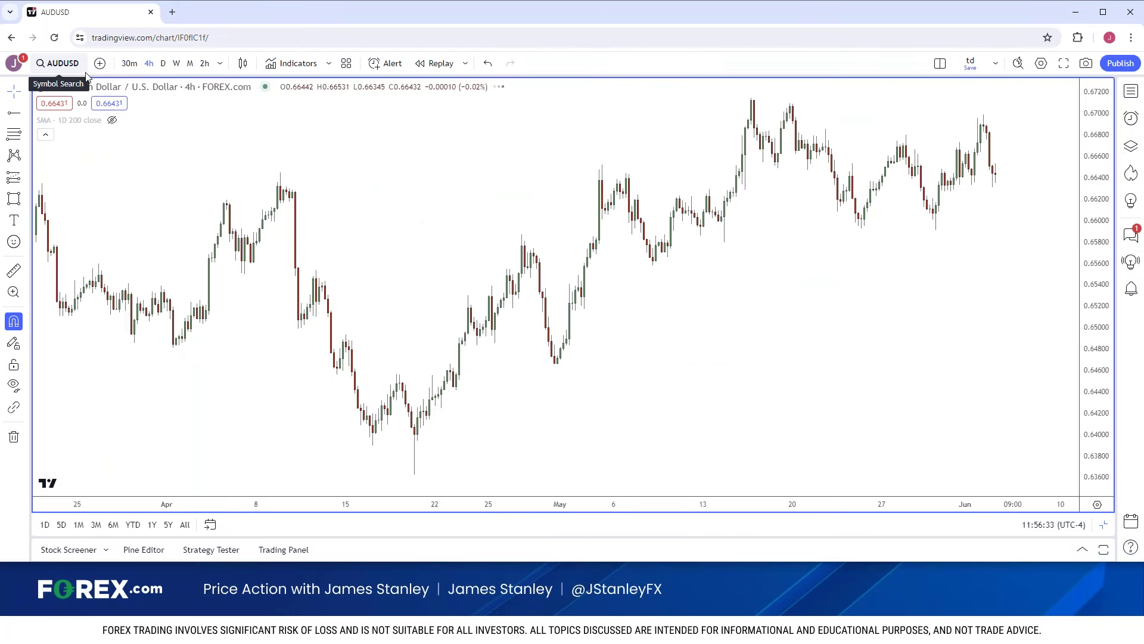
Examine AUDUSD's long-term descending trendline on the weekly interval, back to its start around the end of 2012
left_click(176, 63)
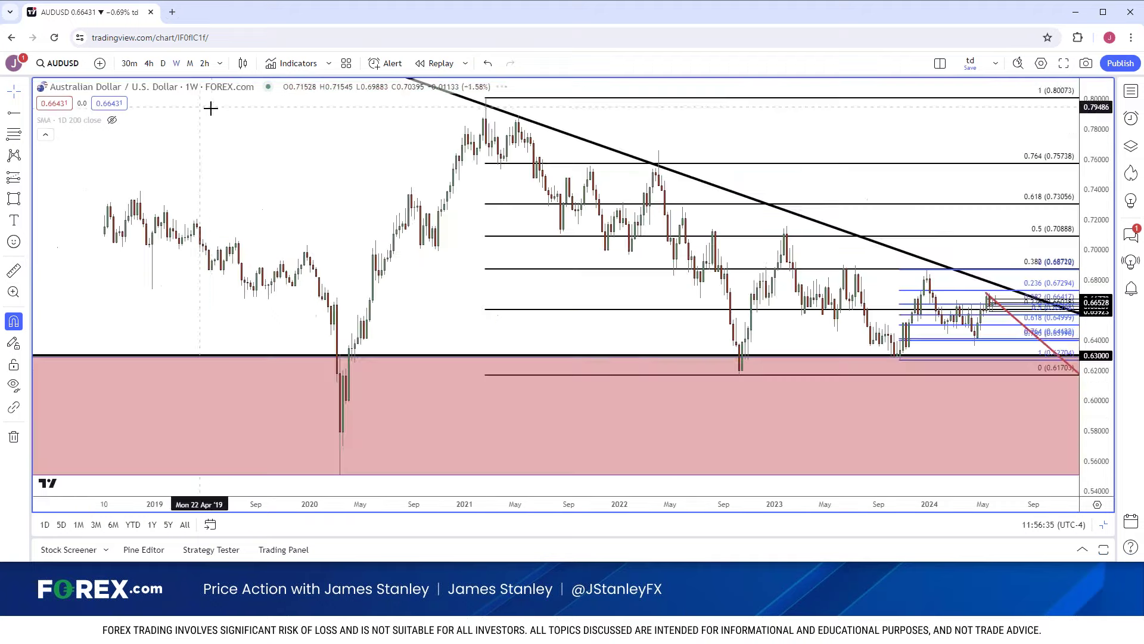
scroll(243, 165, "down", 5)
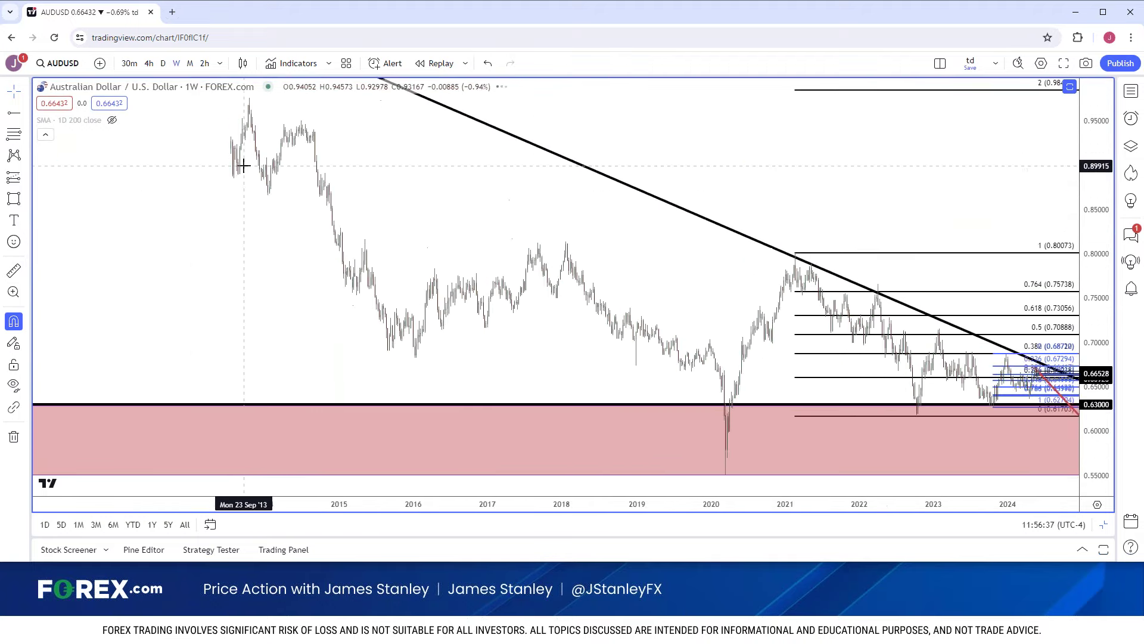
scroll(243, 165, "down", 3)
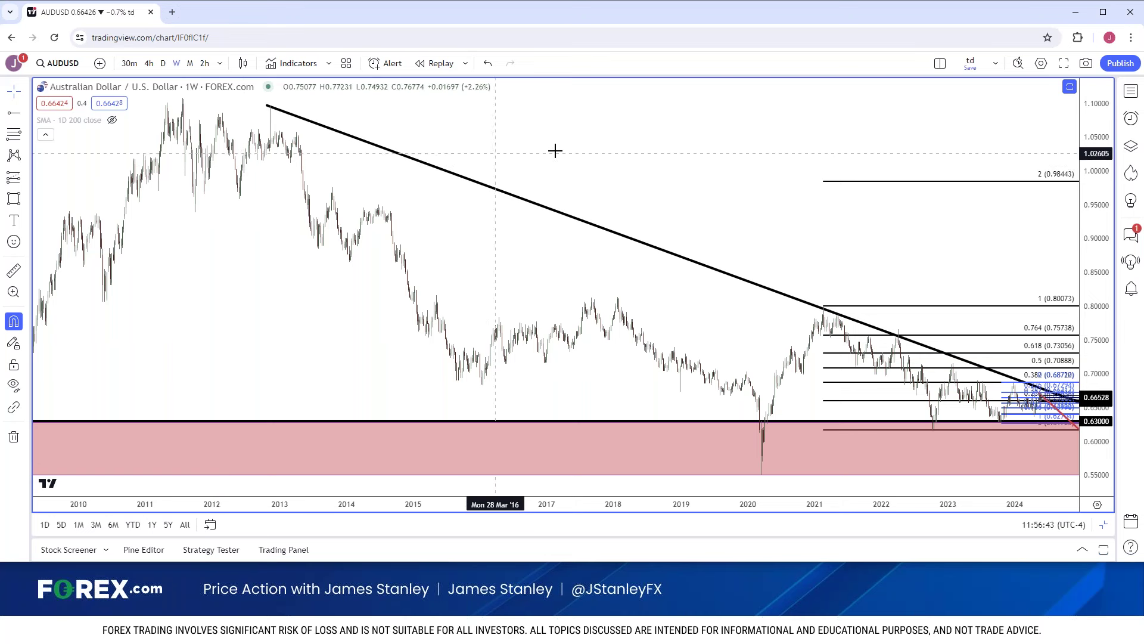
scroll(562, 159, "right", 3)
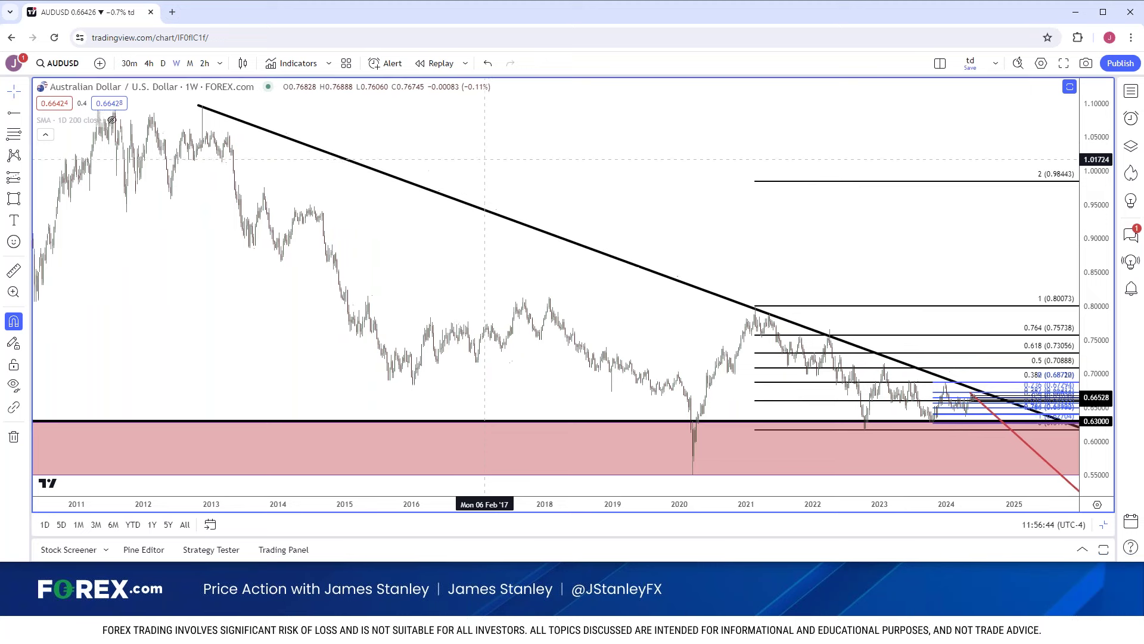
Set AUDUSD to the monthly interval and examine the support zone below 0.63000 back to 2008
left_click(190, 63)
scroll(423, 237, "up", 5)
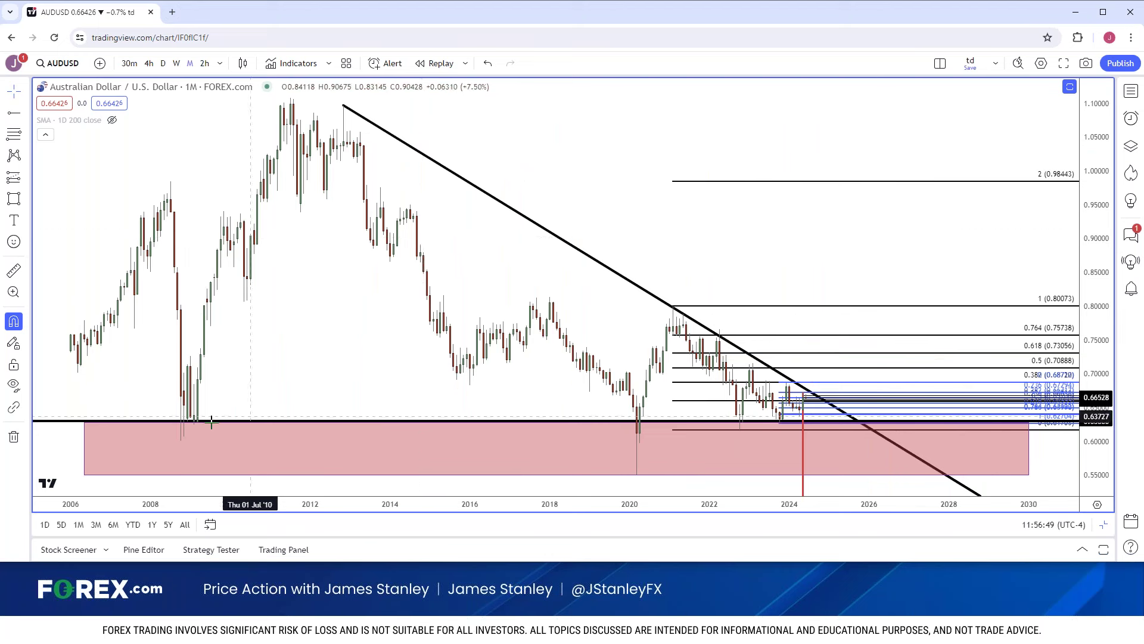
left_click(635, 422)
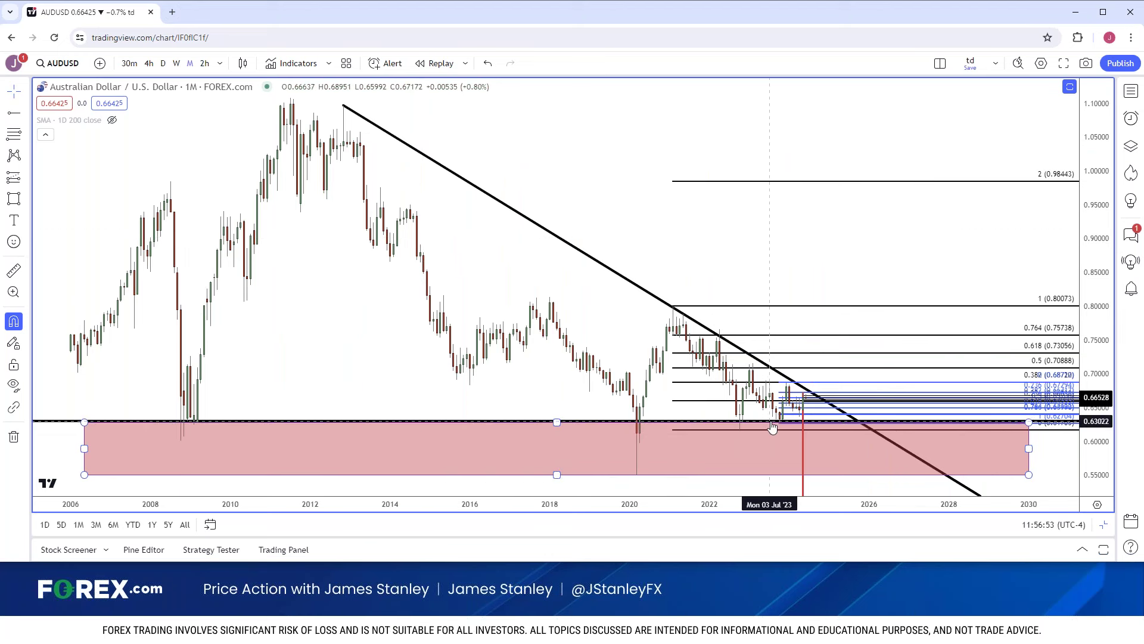
Set AUDUSD to the daily interval and examine price action since the late-2023 lows against the Fibonacci levels and 0.63000 support
left_click(163, 63)
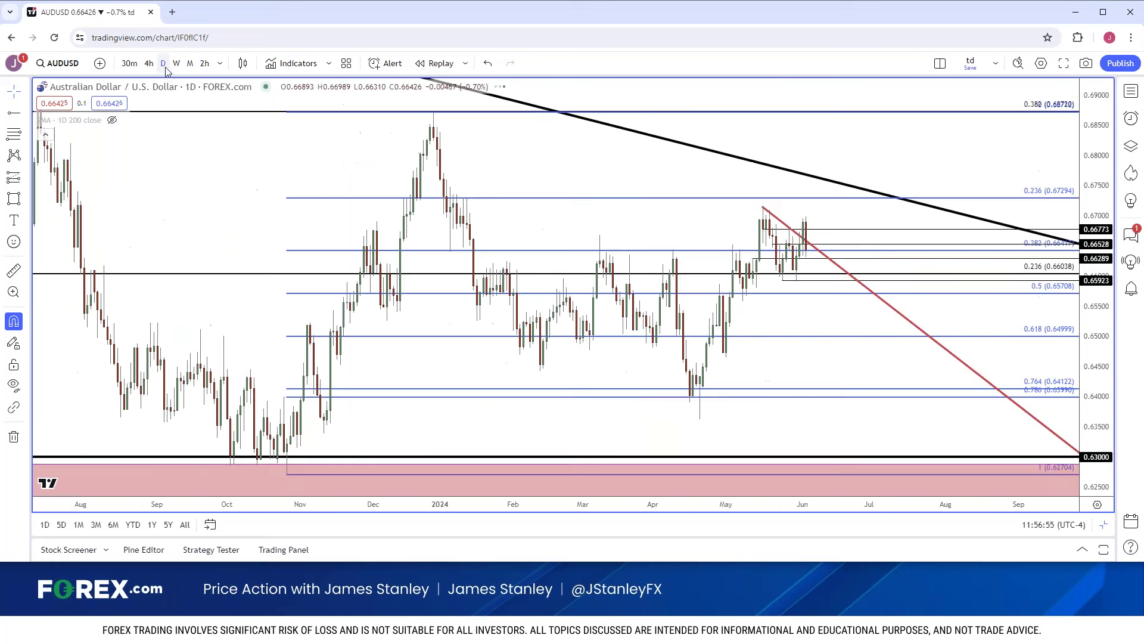
scroll(314, 187, "down", 2)
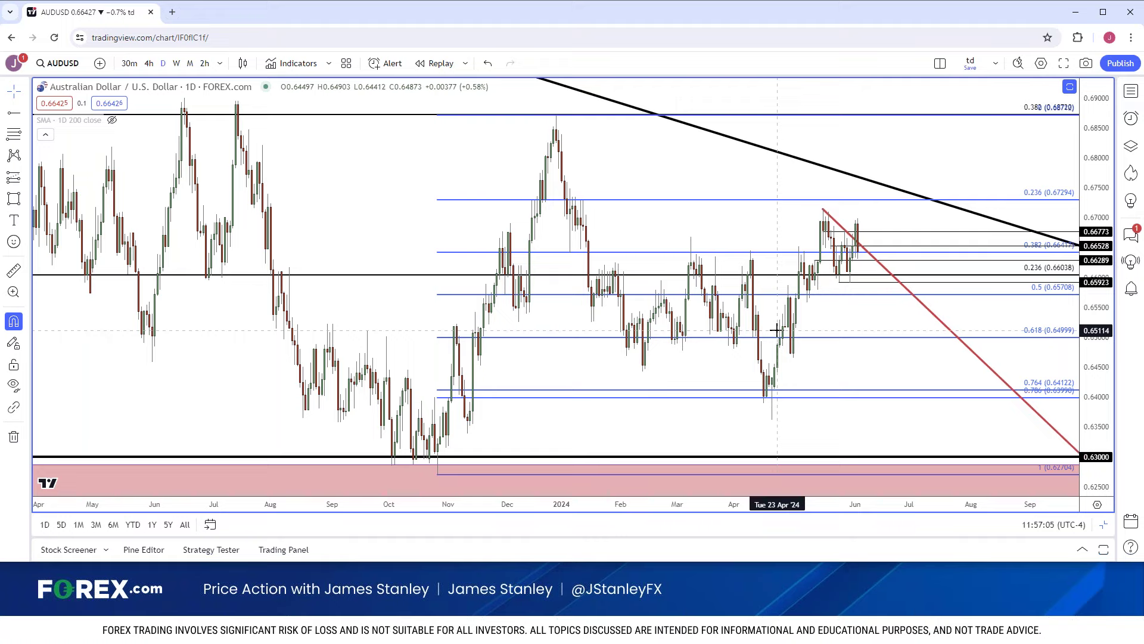
scroll(776, 330, "up", 2)
scroll(776, 329, "up", 2)
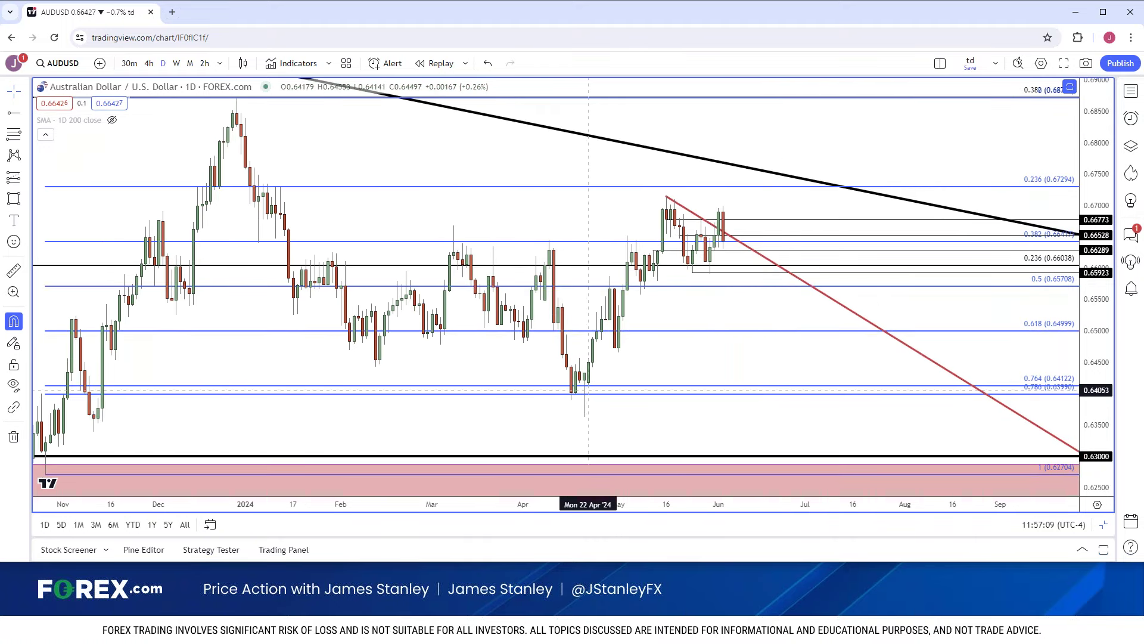
left_click(585, 394)
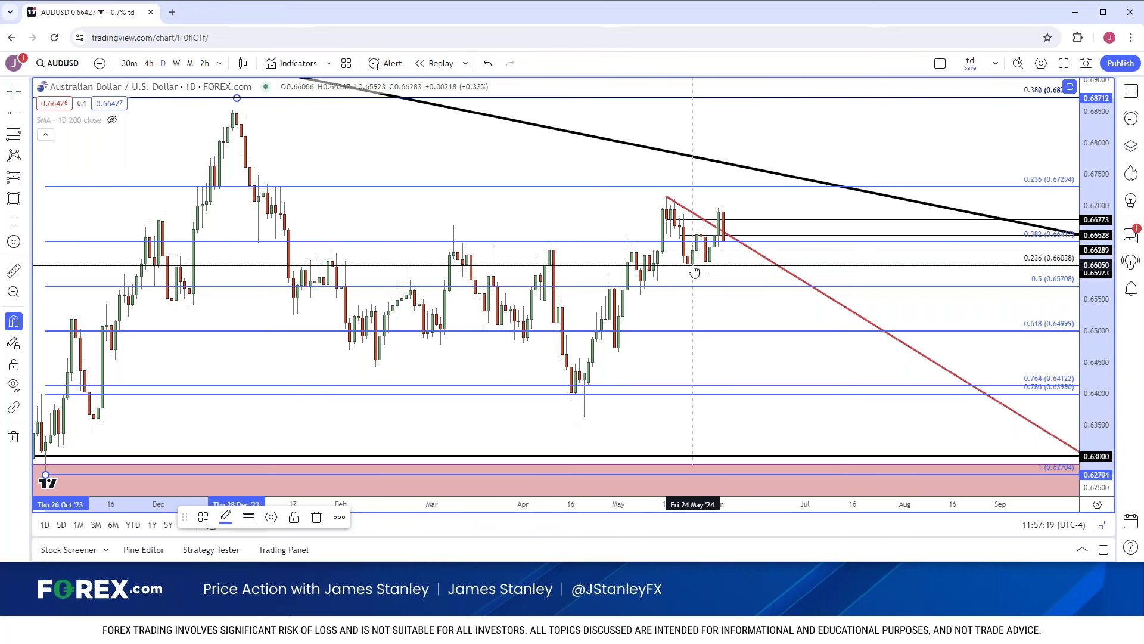
scroll(693, 270, "down", 3)
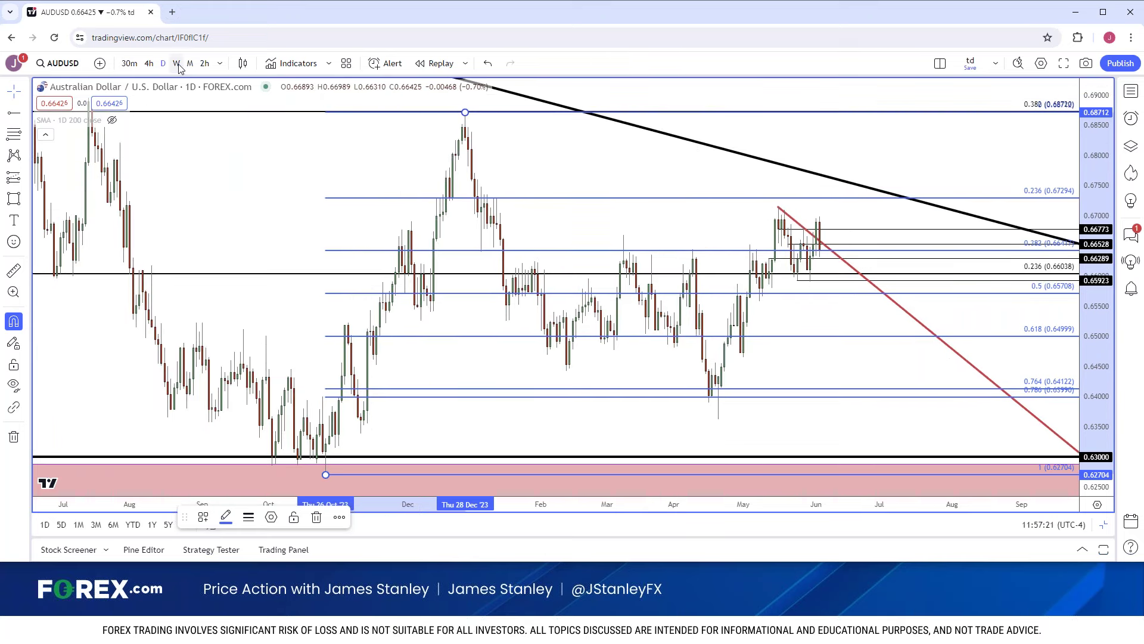
Switch AUDUSD to the weekly interval and examine the long-term descending trendline and support zone back to 2008
left_click(176, 63)
scroll(466, 263, "down", 2)
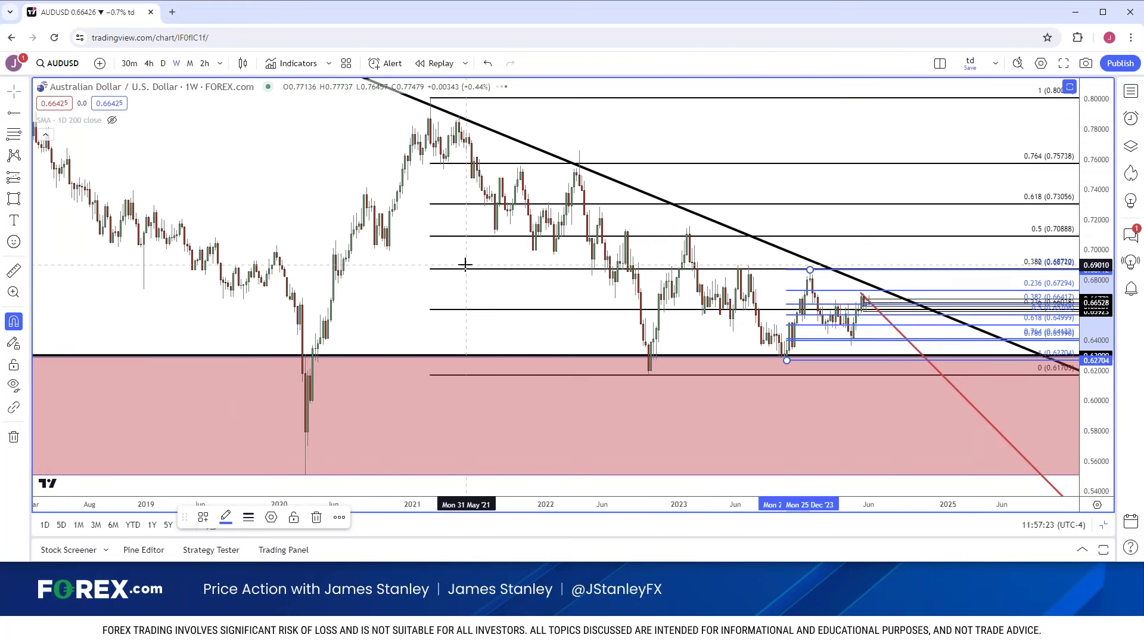
scroll(465, 264, "down", 6)
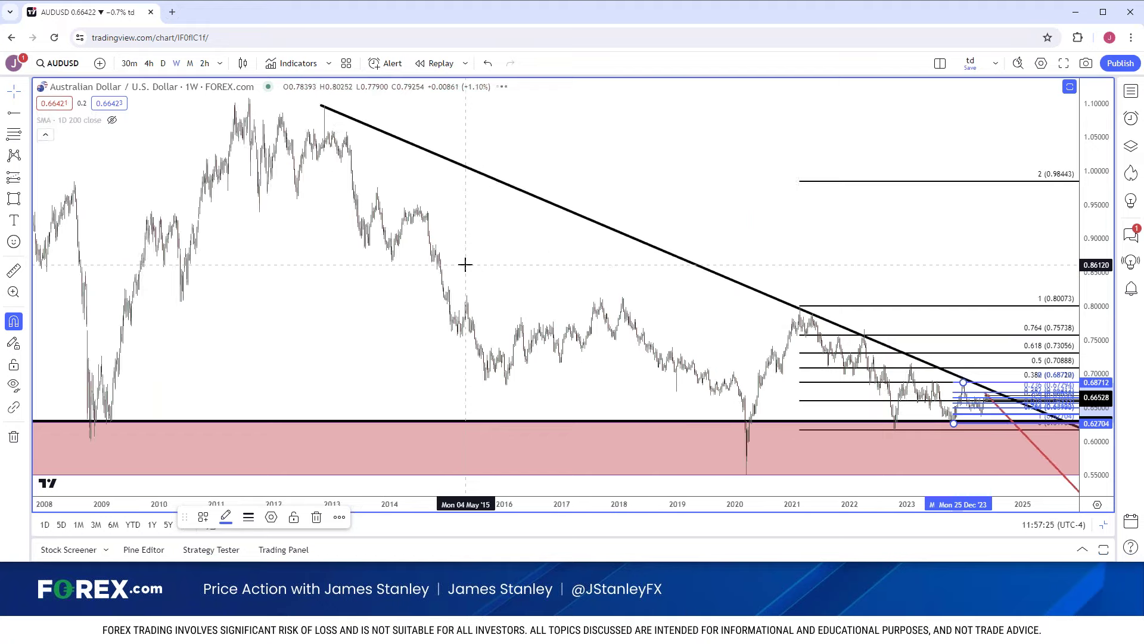
scroll(464, 264, "up", 8)
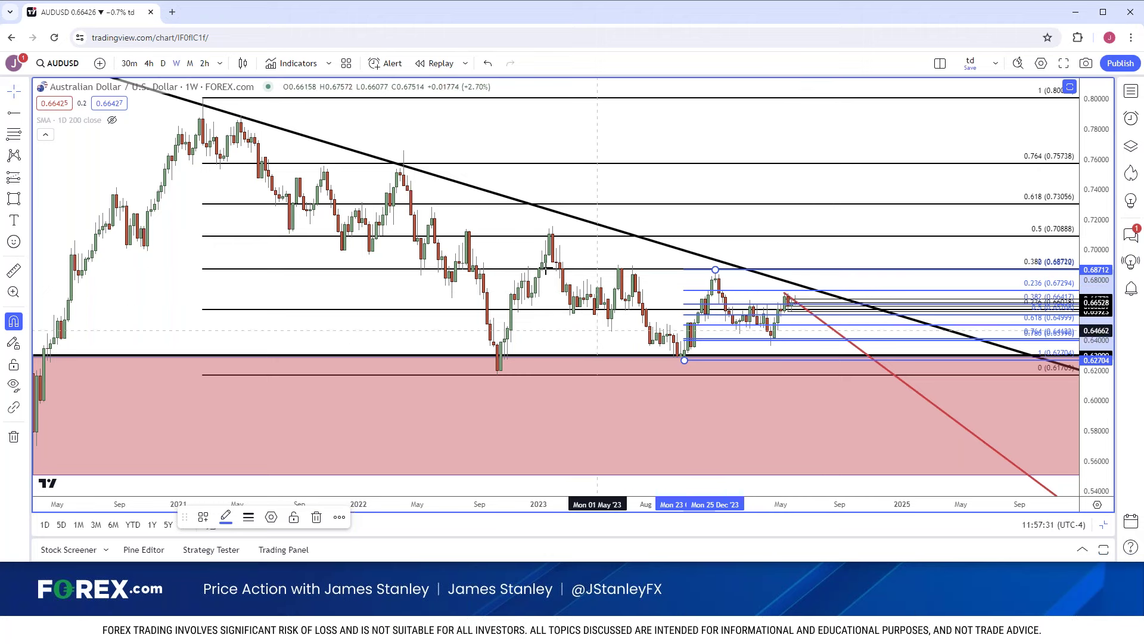
Step AUDUSD down through the daily to the four-hour interval and examine recent price around the red descending trendline
left_click(163, 63)
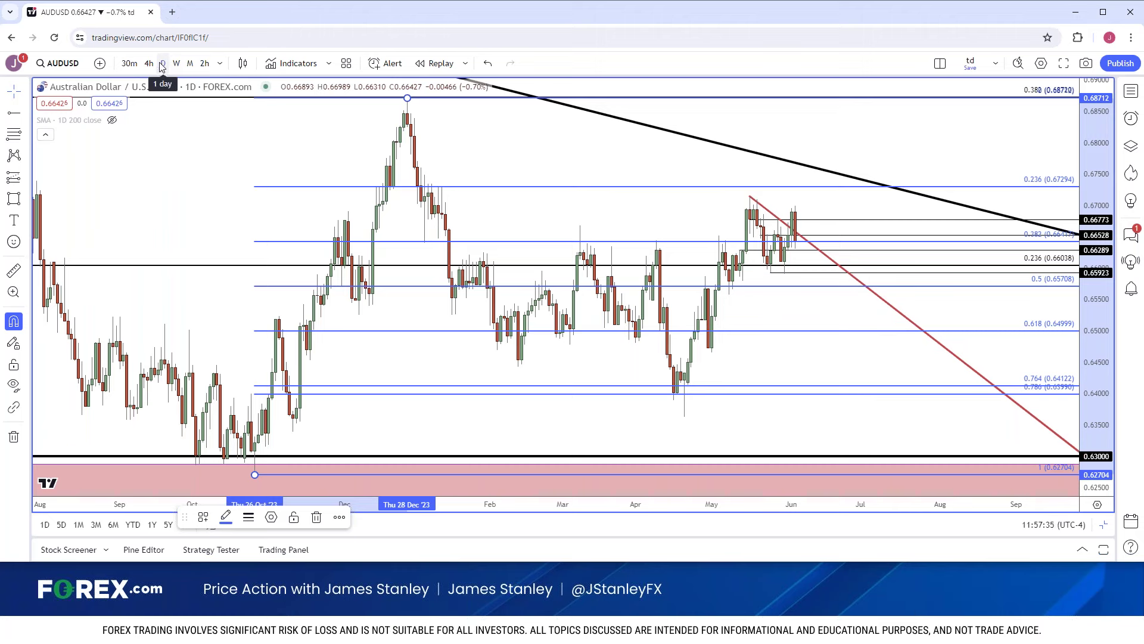
left_click(149, 63)
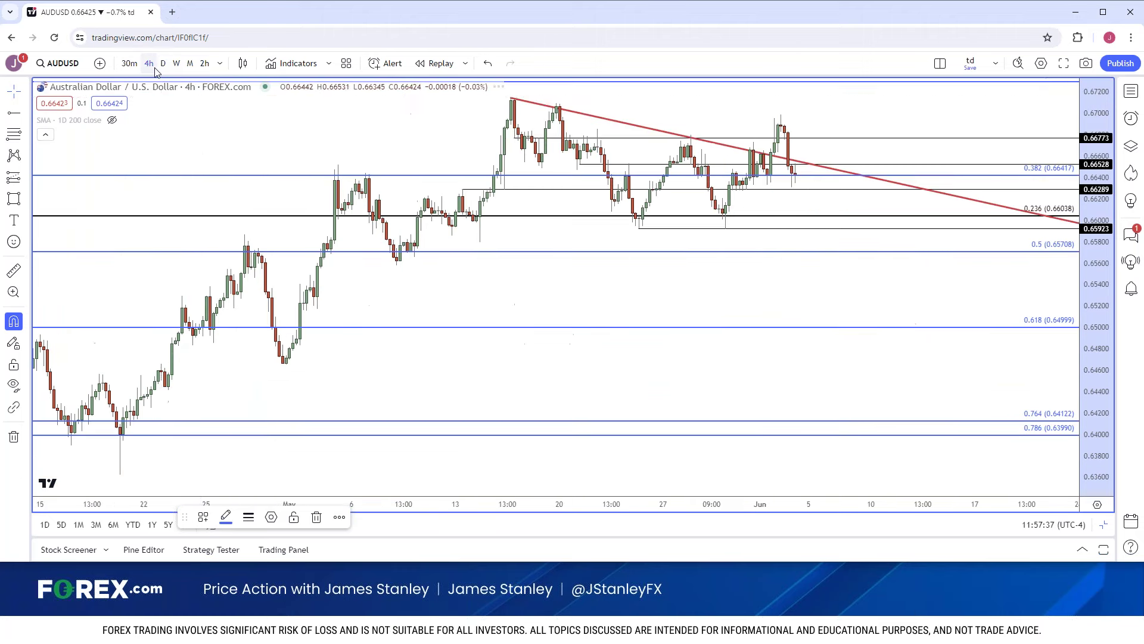
scroll(237, 185, "up", 2)
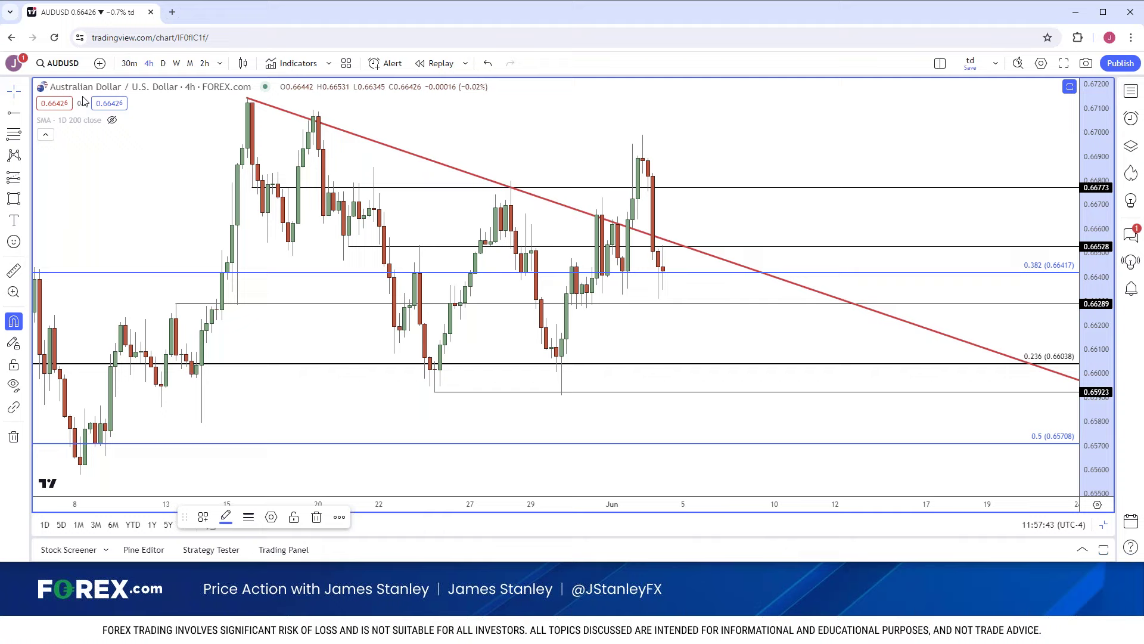
Switch the chart symbol from AUDUSD to the FOREX.com GBPJPY pair
left_click(74, 69)
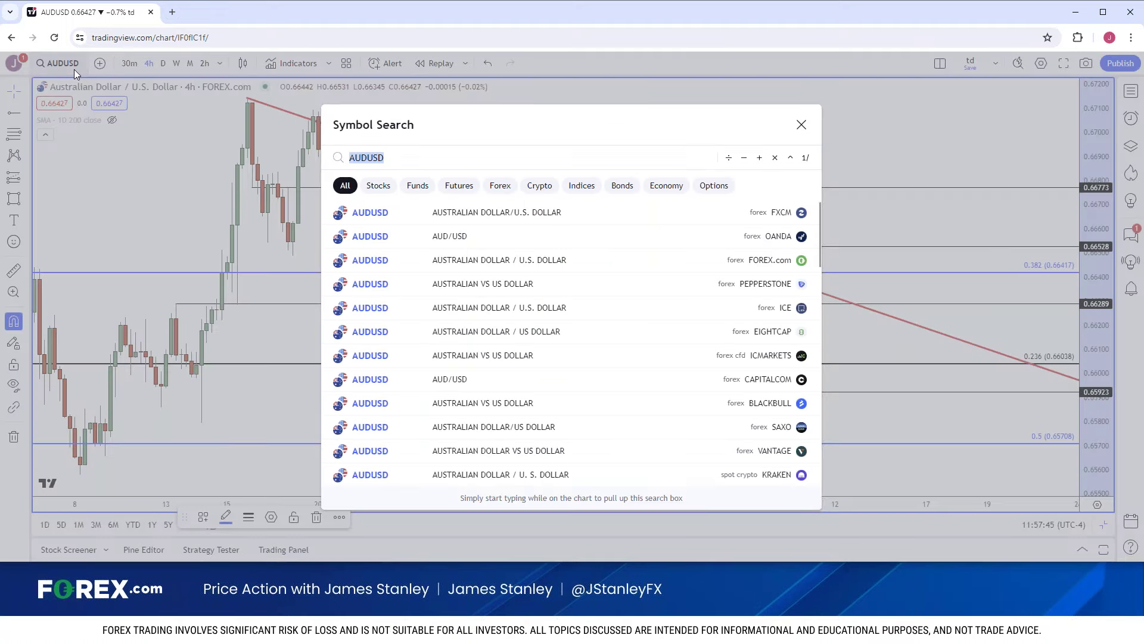
type("OANDA:GBPJPY")
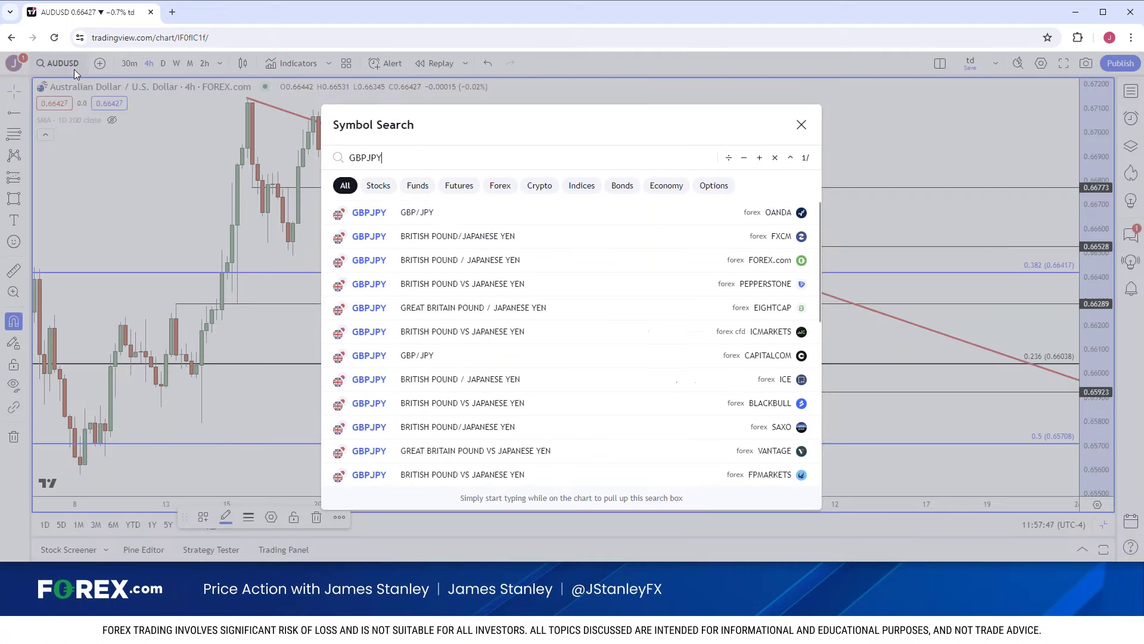
key("Down")
key("Down")
key("Return")
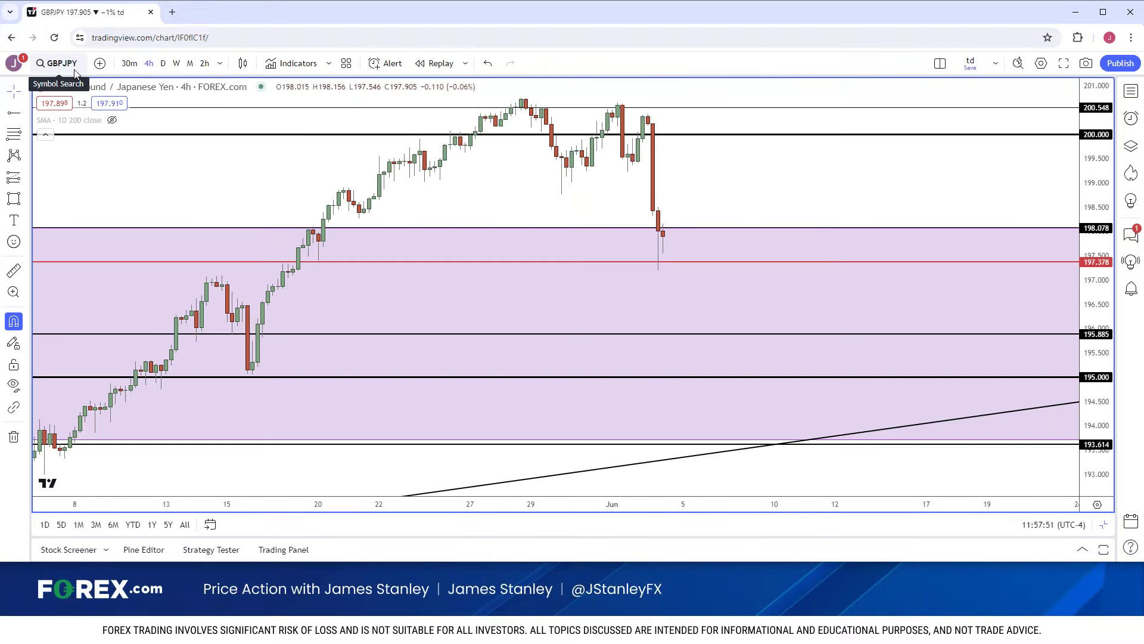
Set GBPJPY to the daily interval and examine the advance from late 2022 toward the 200.000 level
left_click(164, 64)
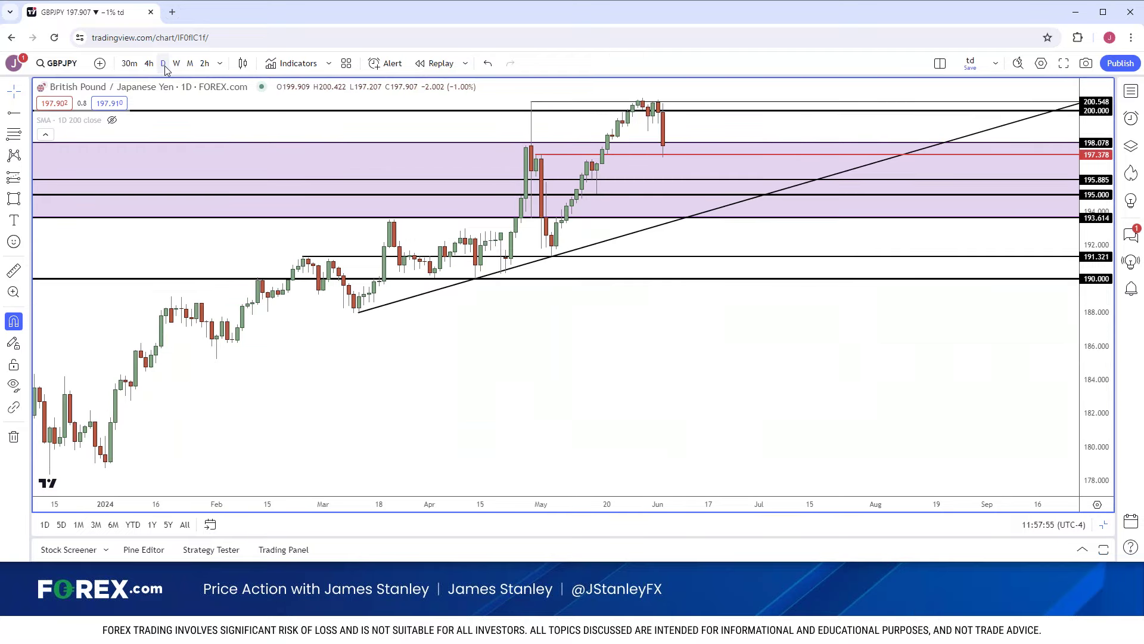
scroll(213, 158, "down", 10)
scroll(215, 158, "up", 3)
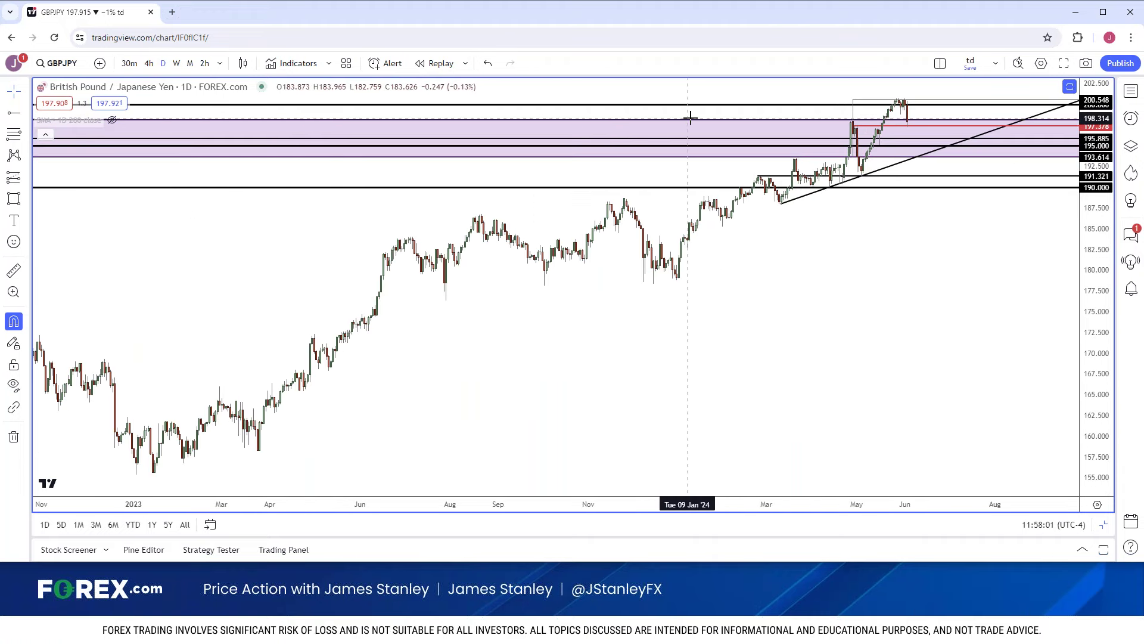
Set GBPJPY to the monthly interval and examine the purple zone back to its origin in the 2008 decline
left_click(189, 63)
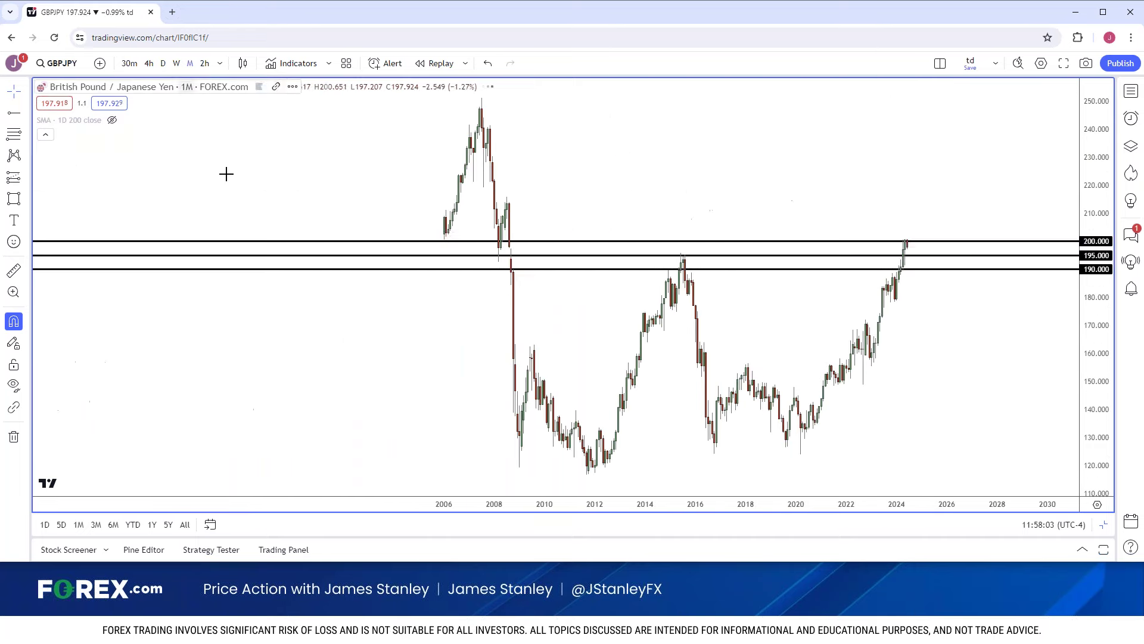
scroll(321, 322, "up", 3)
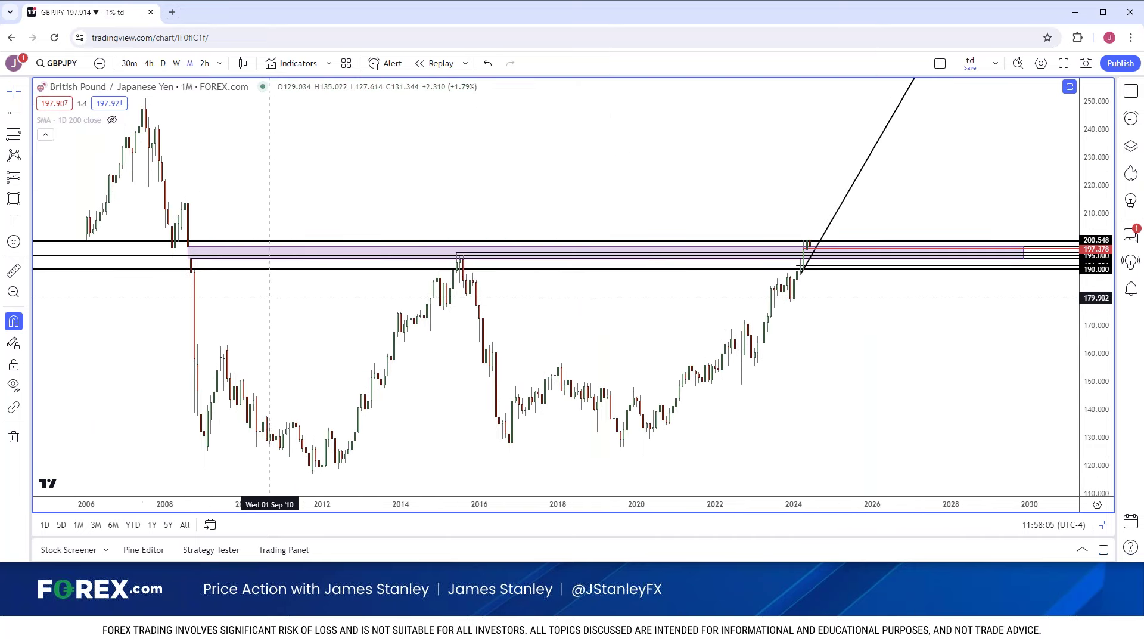
scroll(525, 284, "up", 5)
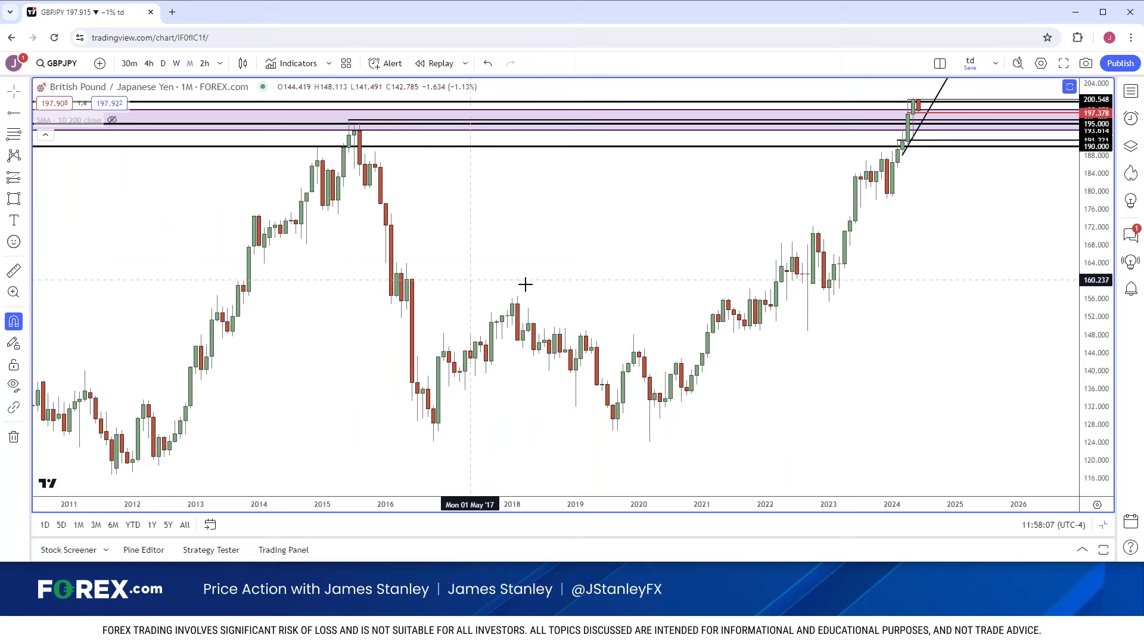
left_click_drag(525, 284, 672, 286)
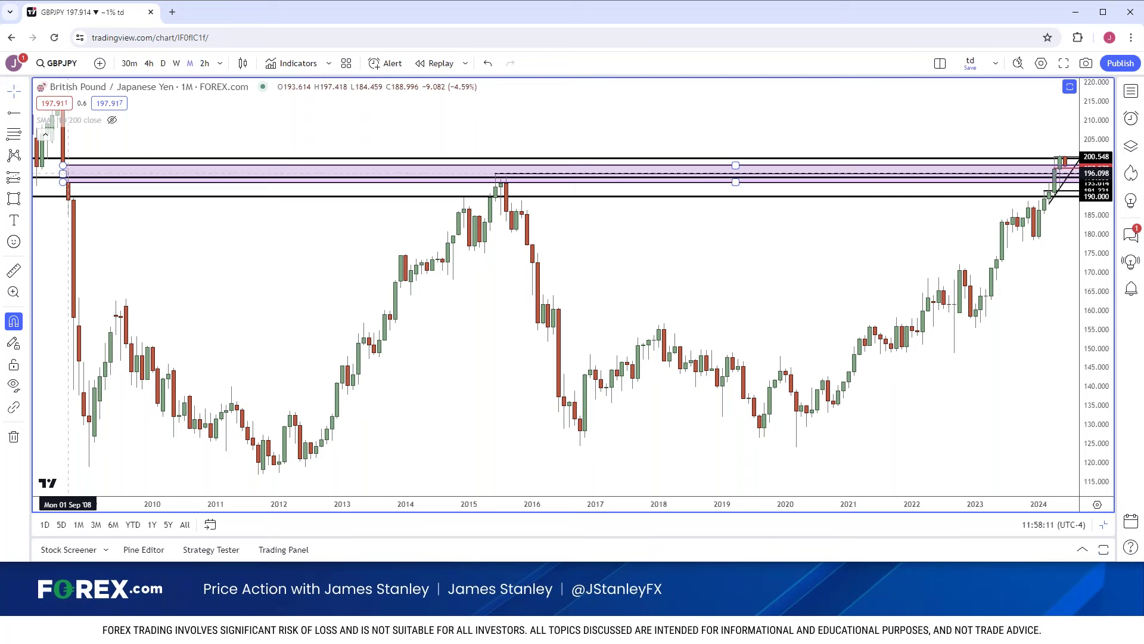
left_click_drag(67, 171, 68, 181)
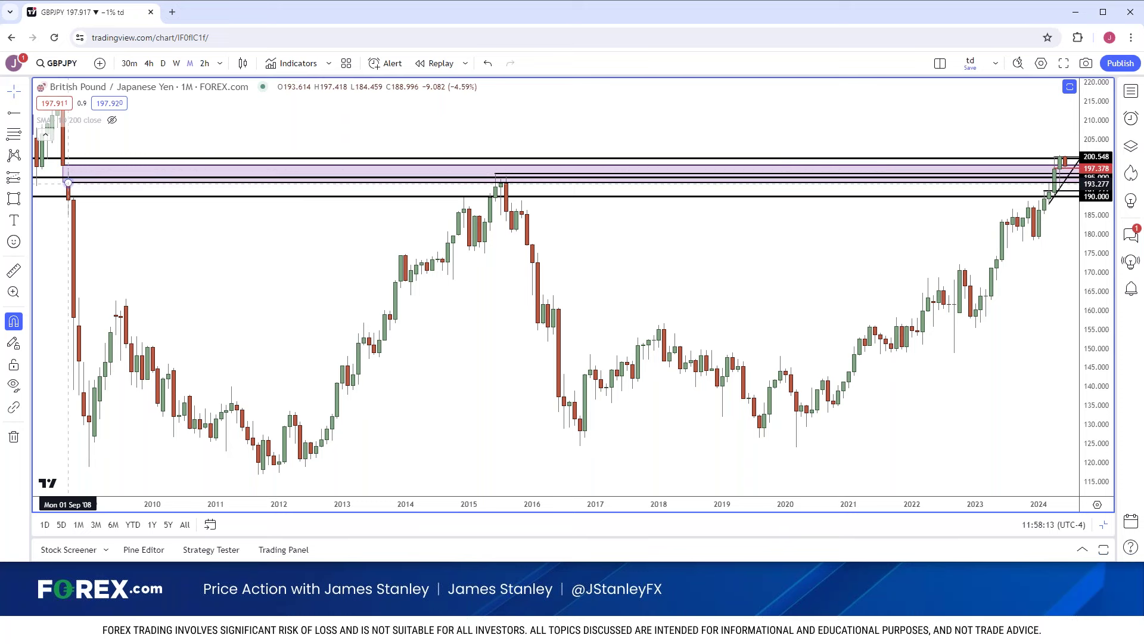
Set GBPJPY to the weekly interval and examine the 2024 candles around the purple zone and rising trendline
left_click(176, 68)
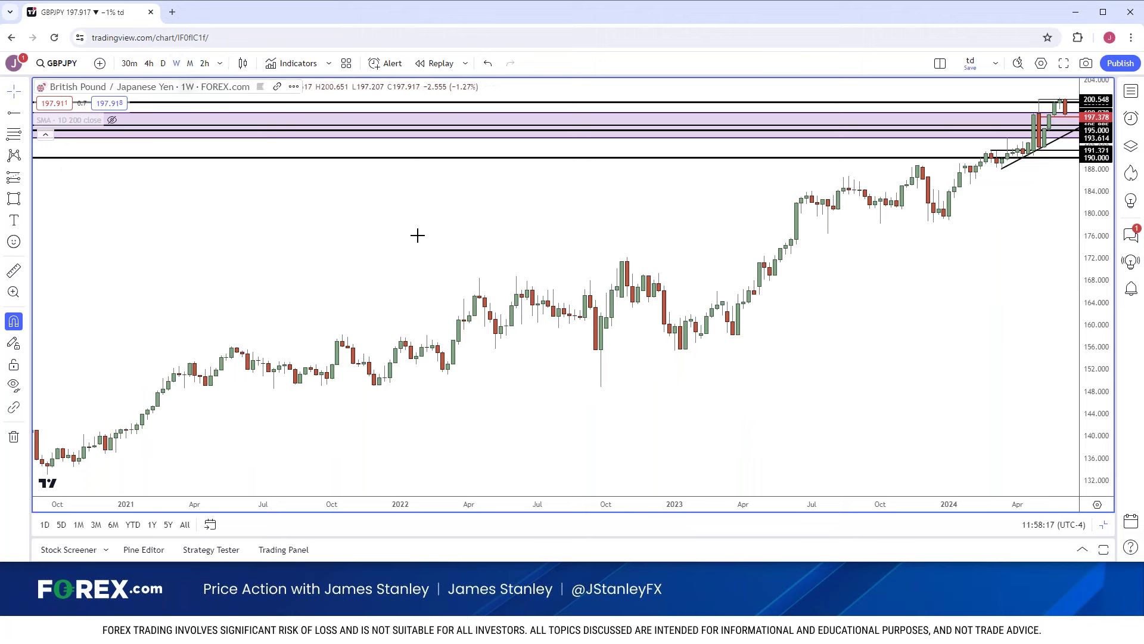
scroll(255, 296, "up", 3)
scroll(254, 295, "up", 3)
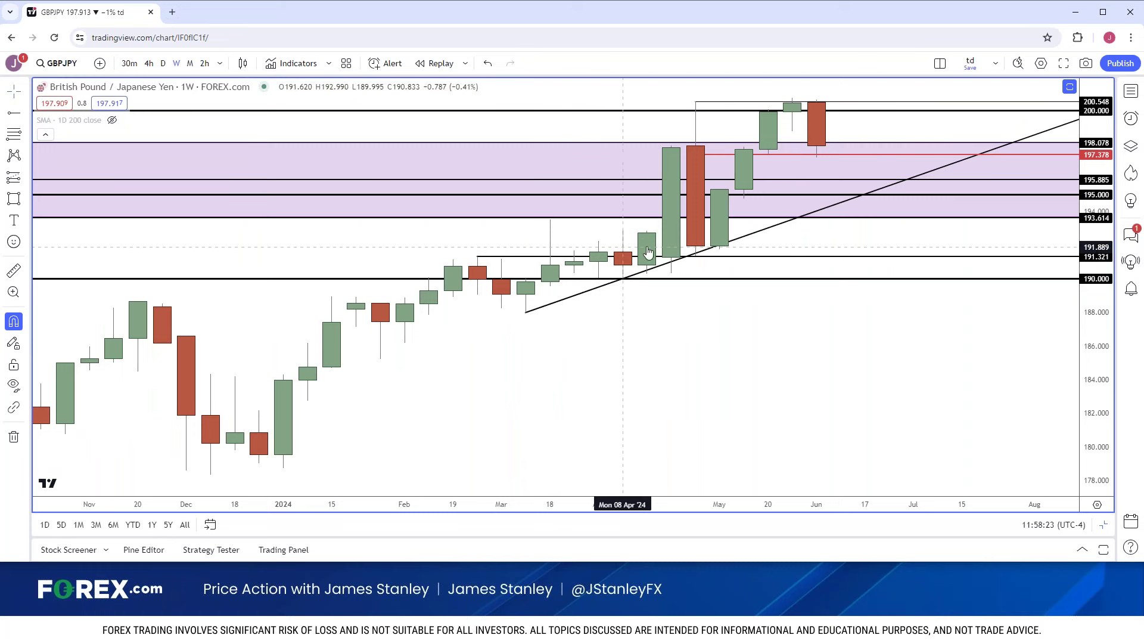
Return GBPJPY to the daily interval and examine the late-April spike and late-May highs around the 200.000 level
left_click(161, 66)
scroll(230, 184, "down", 2)
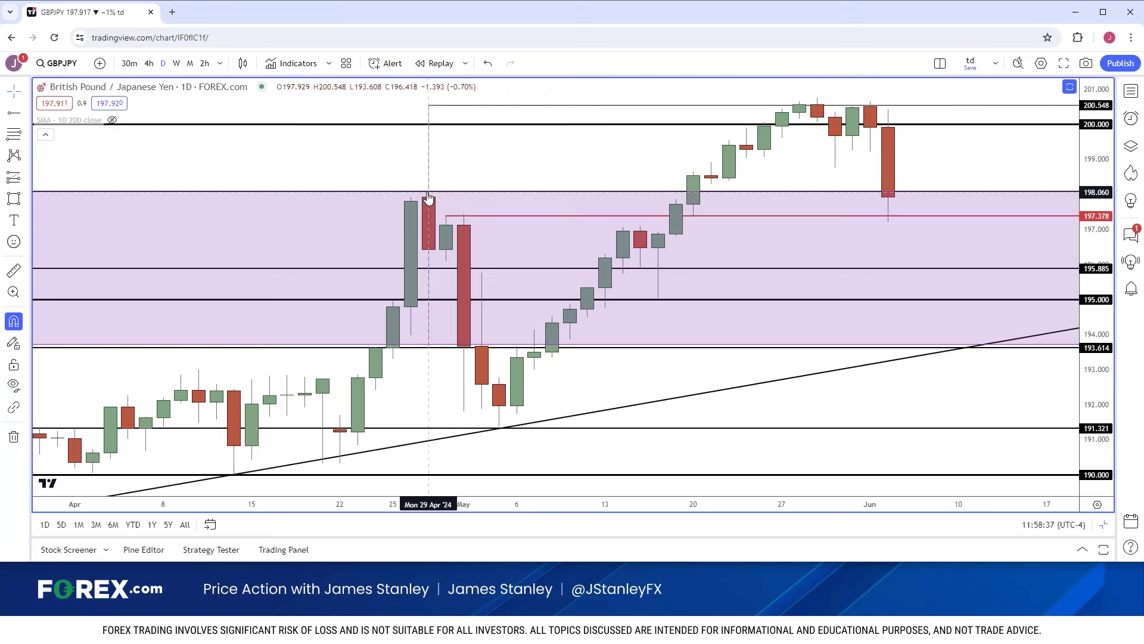
left_click_drag(434, 125, 434, 131)
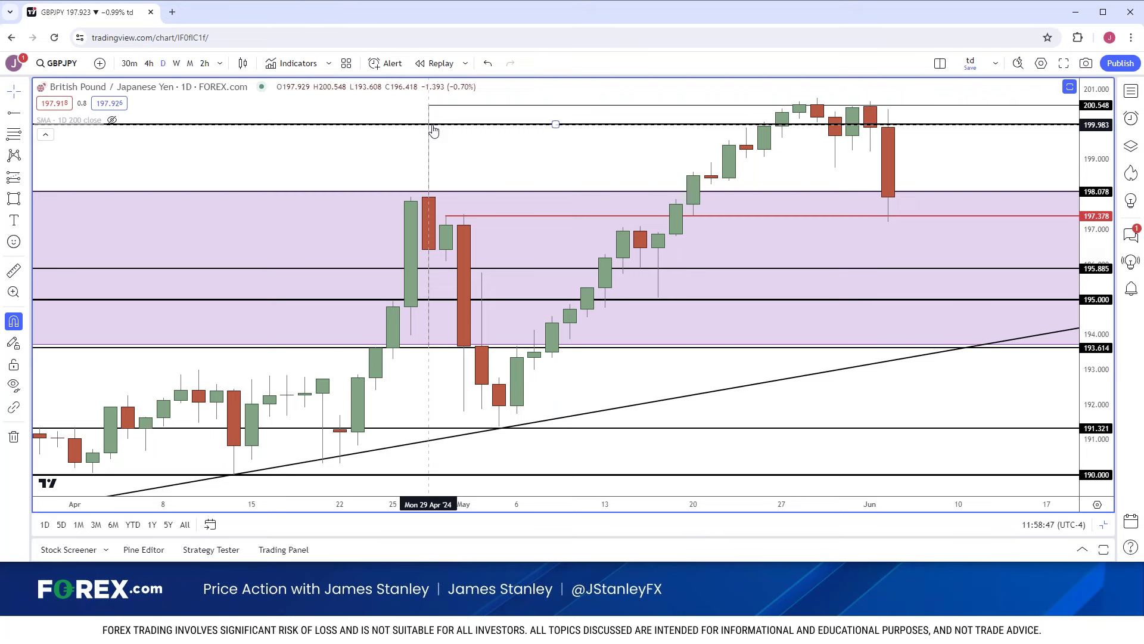
scroll(433, 131, "up", 3)
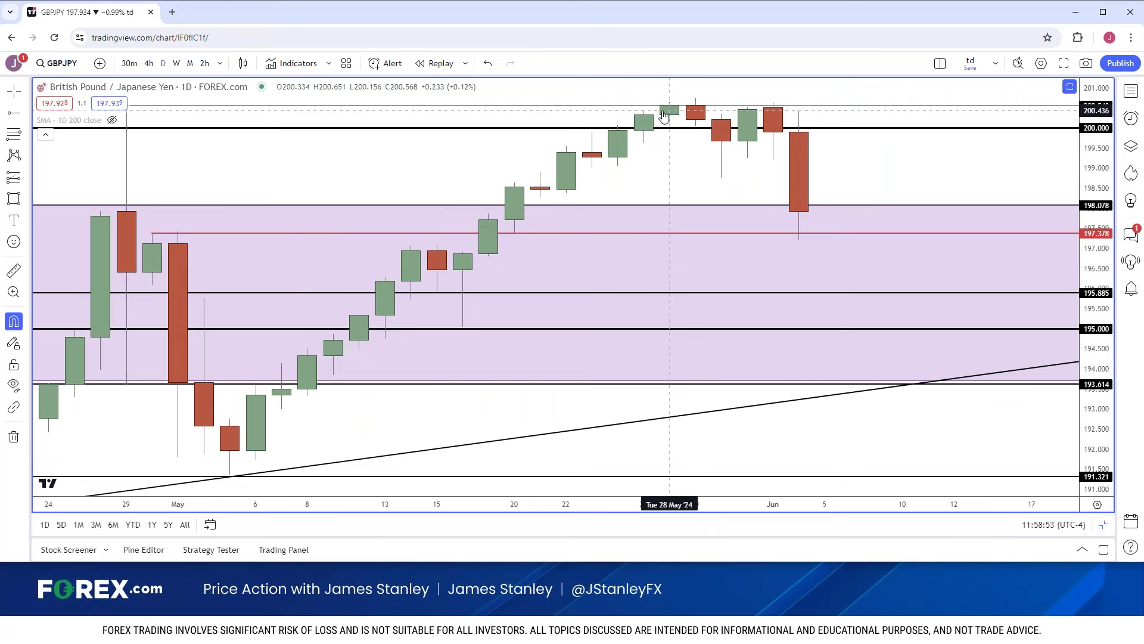
scroll(664, 114, "down", 3)
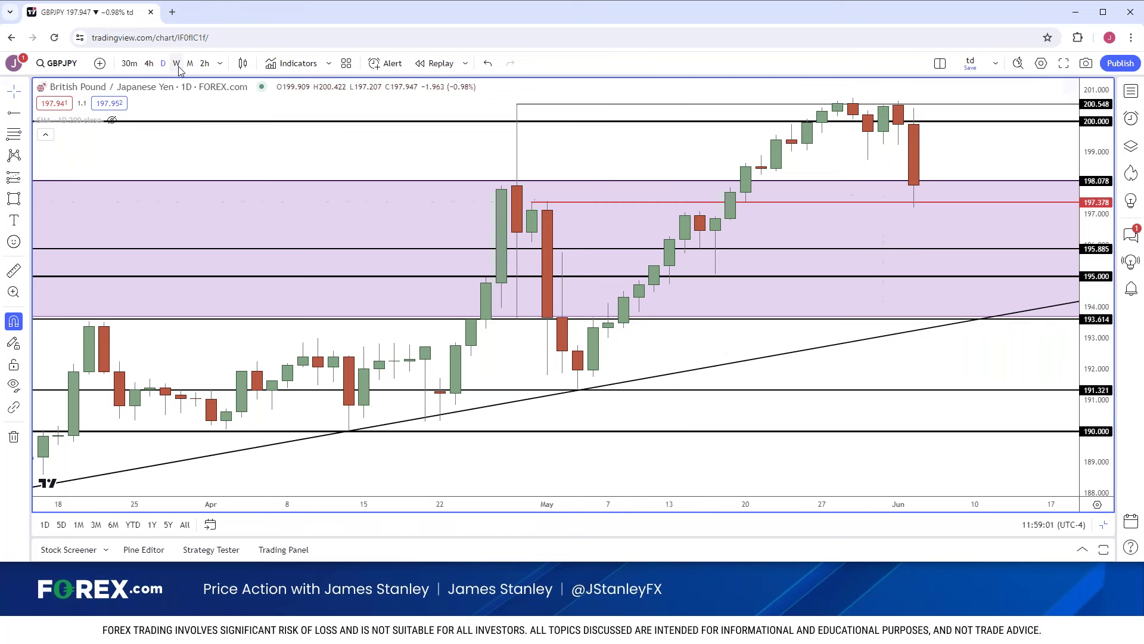
Set GBPJPY to the four-hour interval and examine price since late April against the red 197.378 line and the purple zone
left_click(149, 63)
scroll(198, 173, "down", 3)
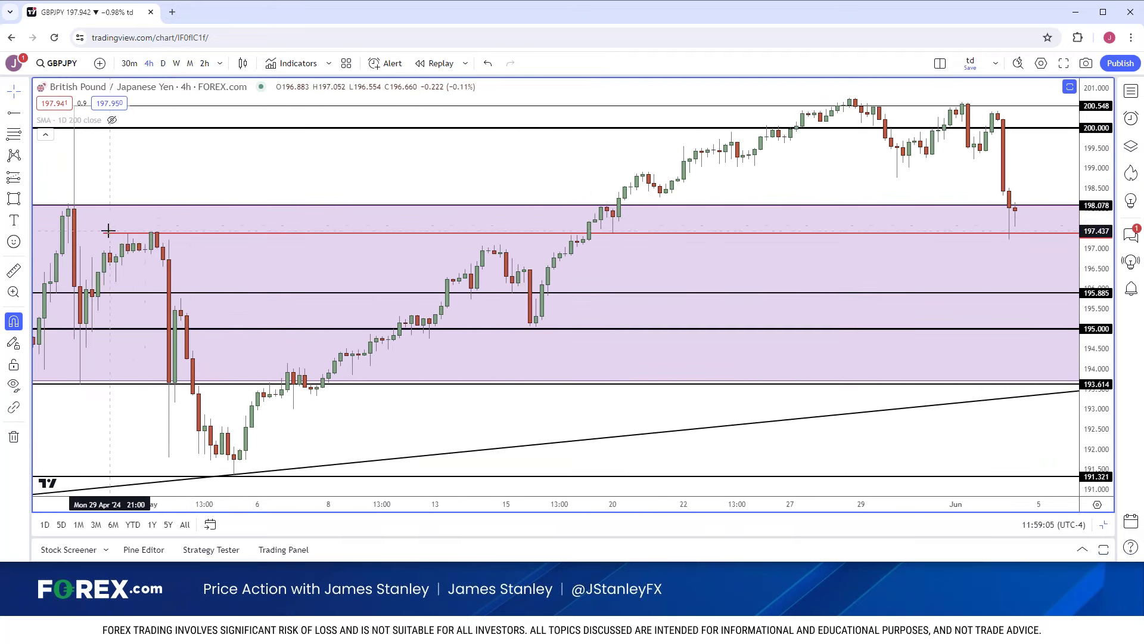
left_click(117, 234)
left_click_drag(103, 233, 128, 233)
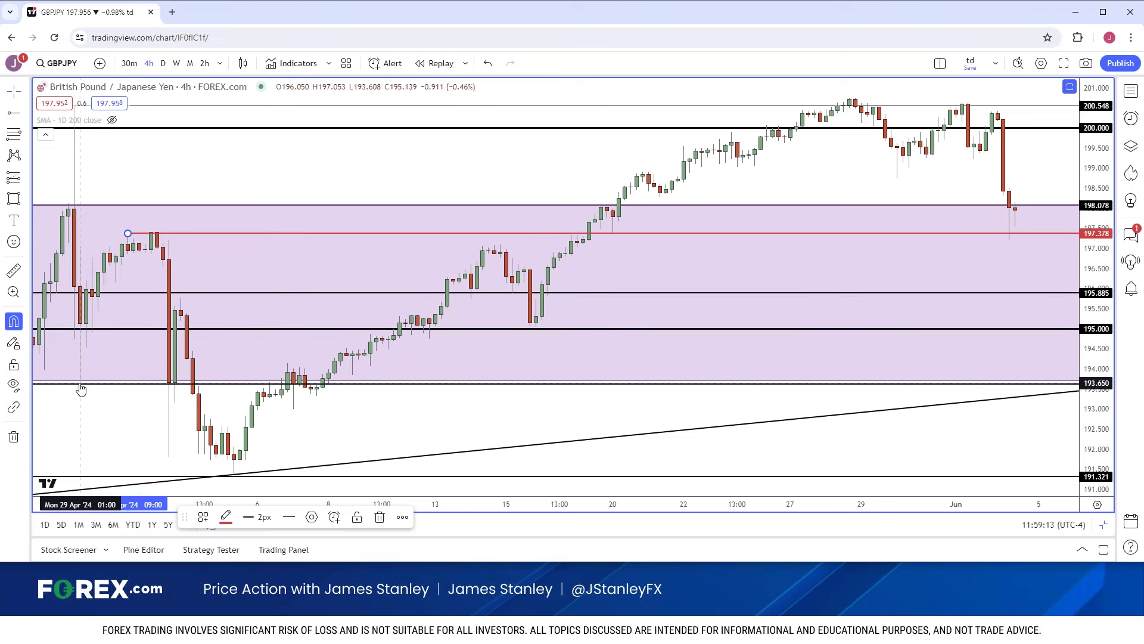
left_click_drag(80, 388, 142, 389)
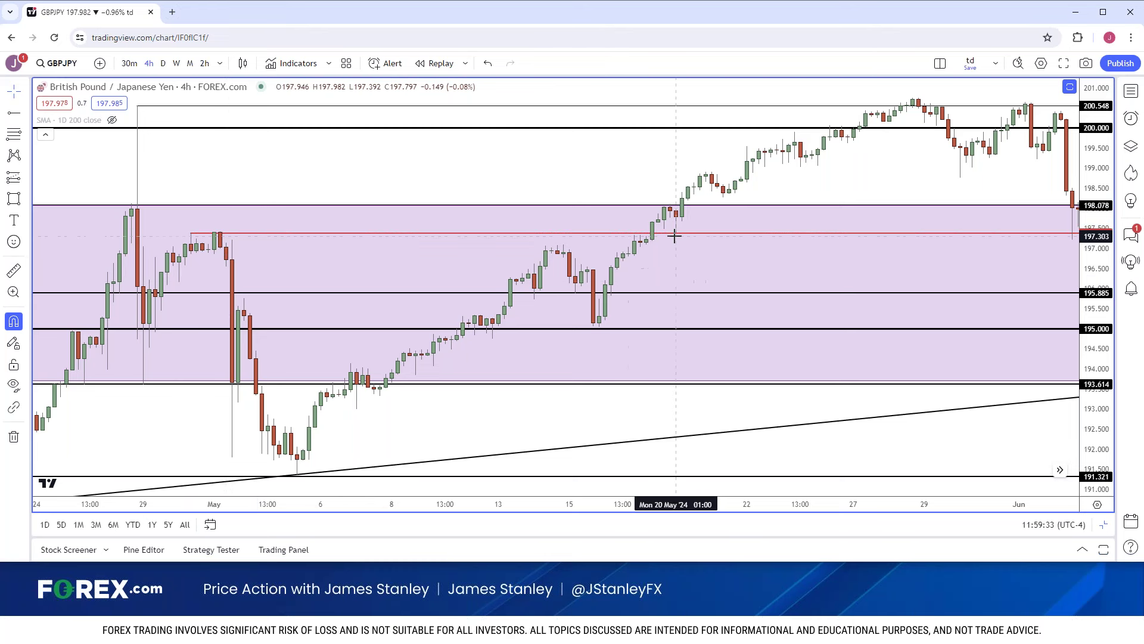
left_click_drag(707, 256, 544, 268)
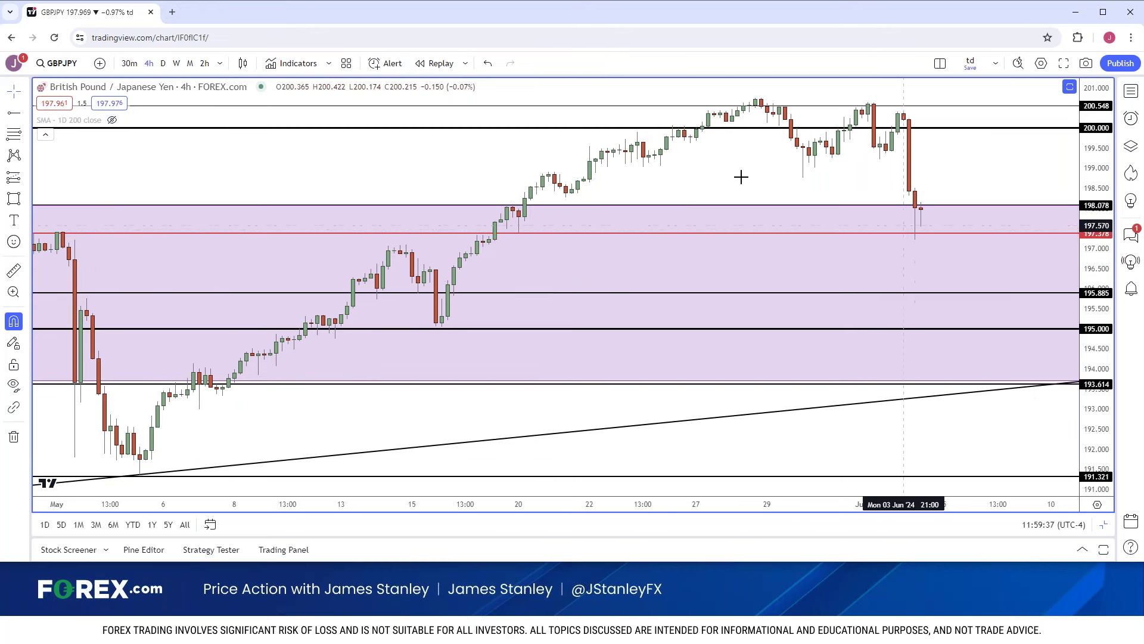
Step GBPJPY down through the two-hour, one-hour and 30-minute intervals to examine the latest drop into the 198.078 level
left_click(203, 64)
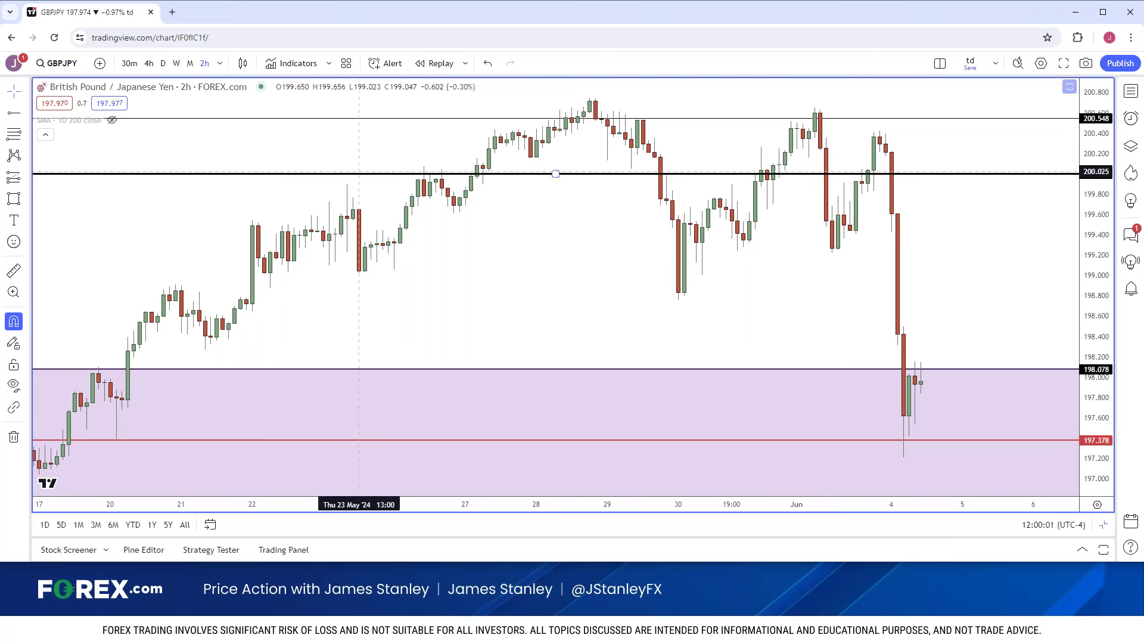
left_click(220, 64)
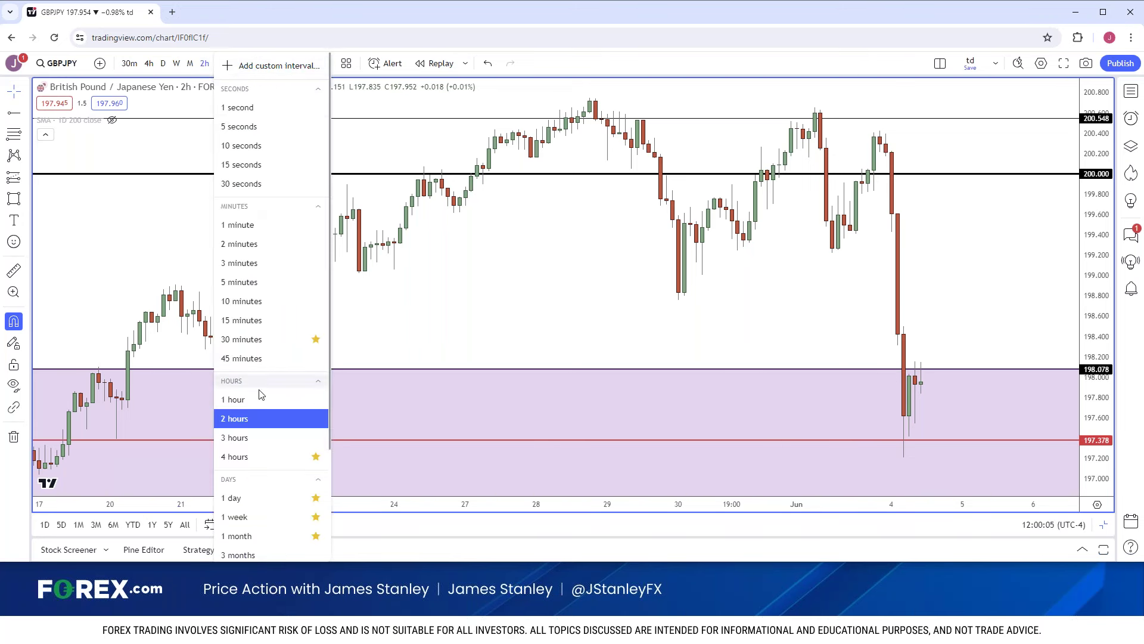
left_click(257, 398)
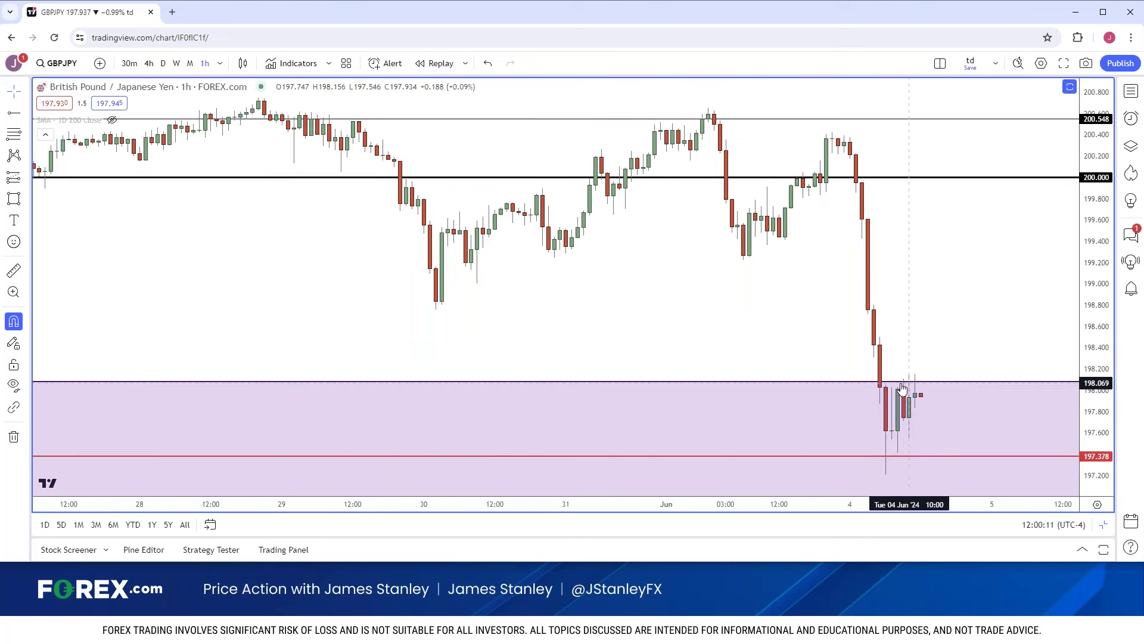
left_click(130, 63)
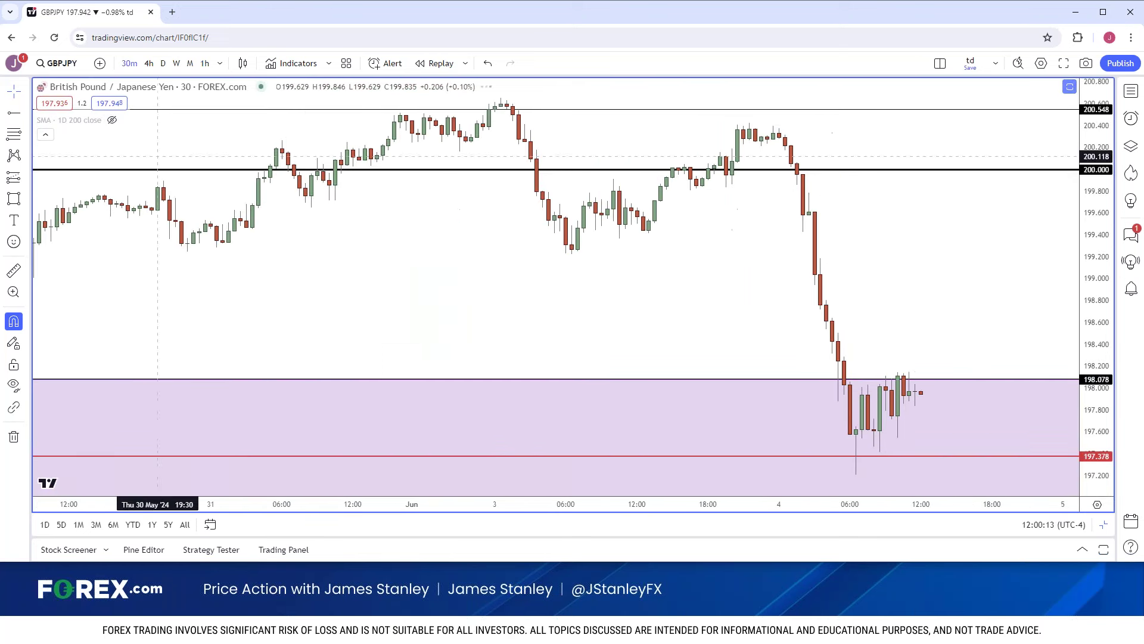
Examine the GBPJPY 30-minute swings since late May around 200.000, the 30 May low and the latest drop into the purple zone
scroll(385, 276, "up", 4)
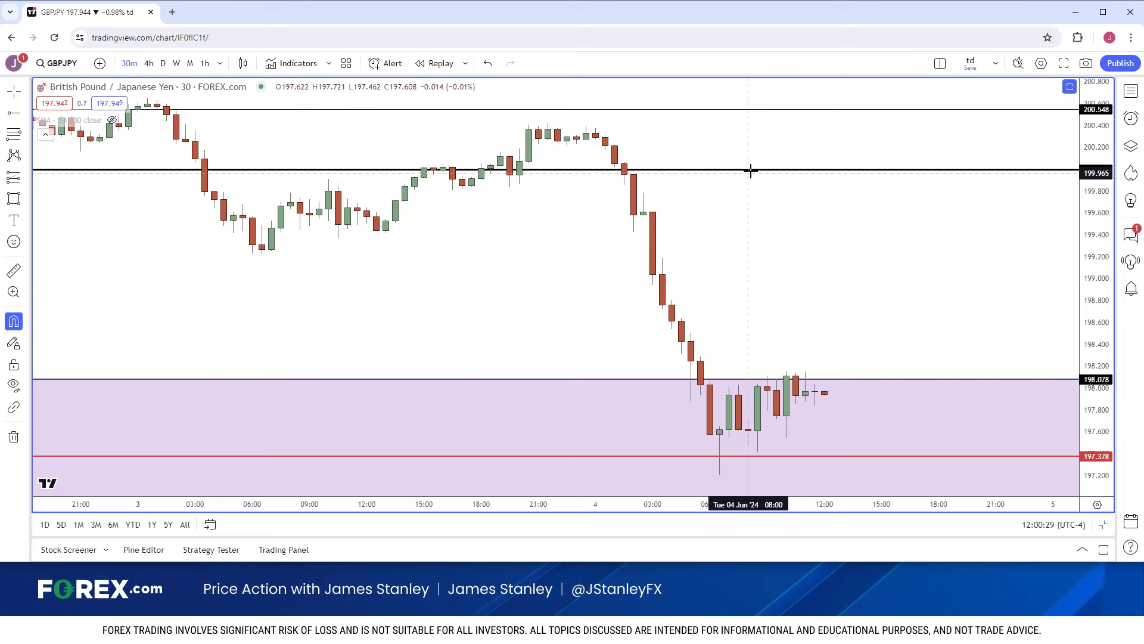
scroll(709, 224, "down", 3)
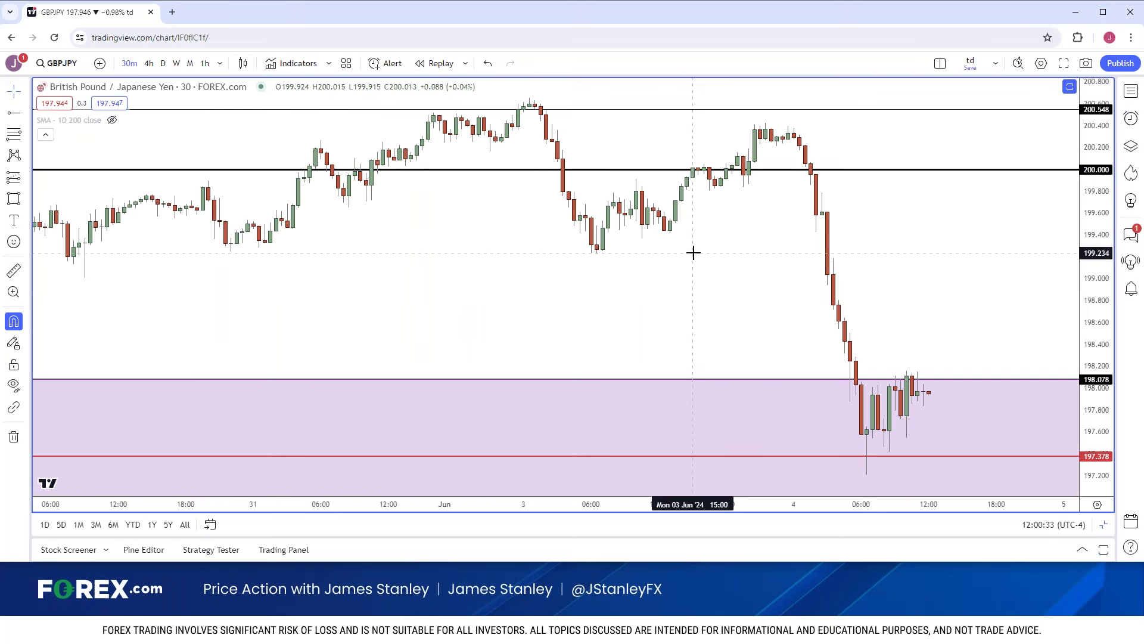
scroll(693, 252, "down", 5)
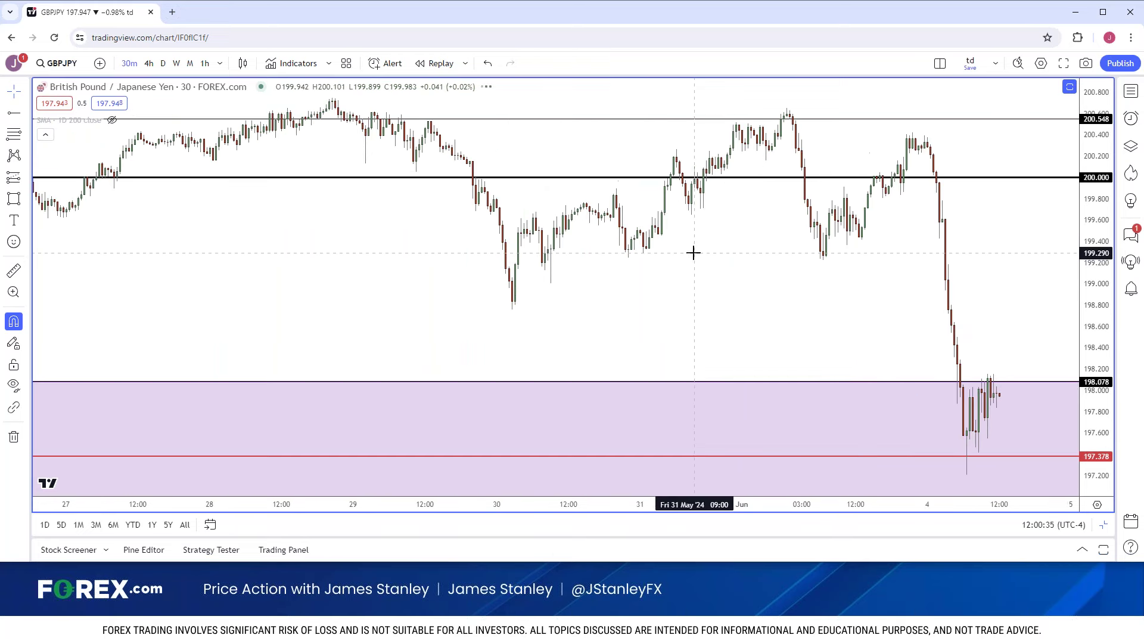
scroll(693, 252, "down", 4)
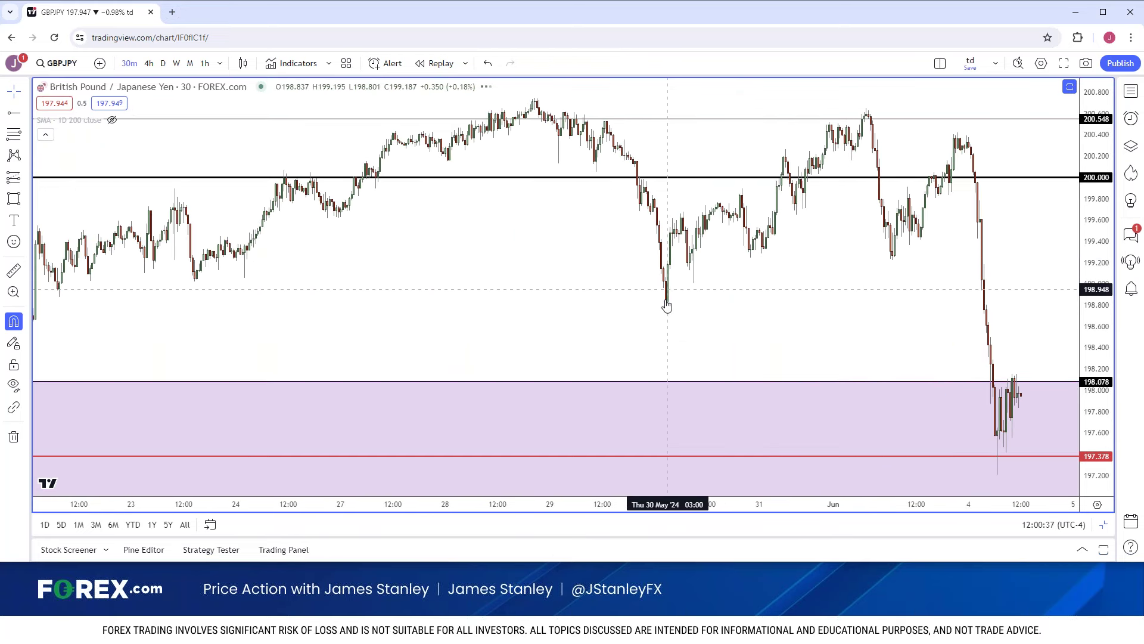
scroll(590, 329, "right", 2)
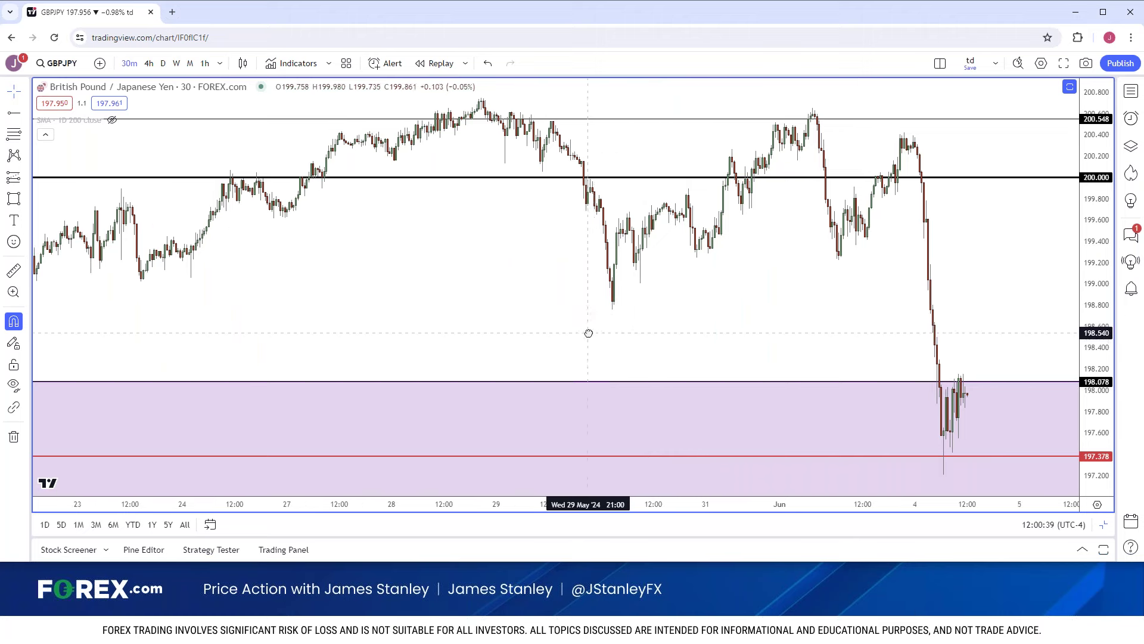
Set GBPJPY to the four-hour interval and add a horizontal ray at 198.756 from the 30 May swing low
left_click(149, 63)
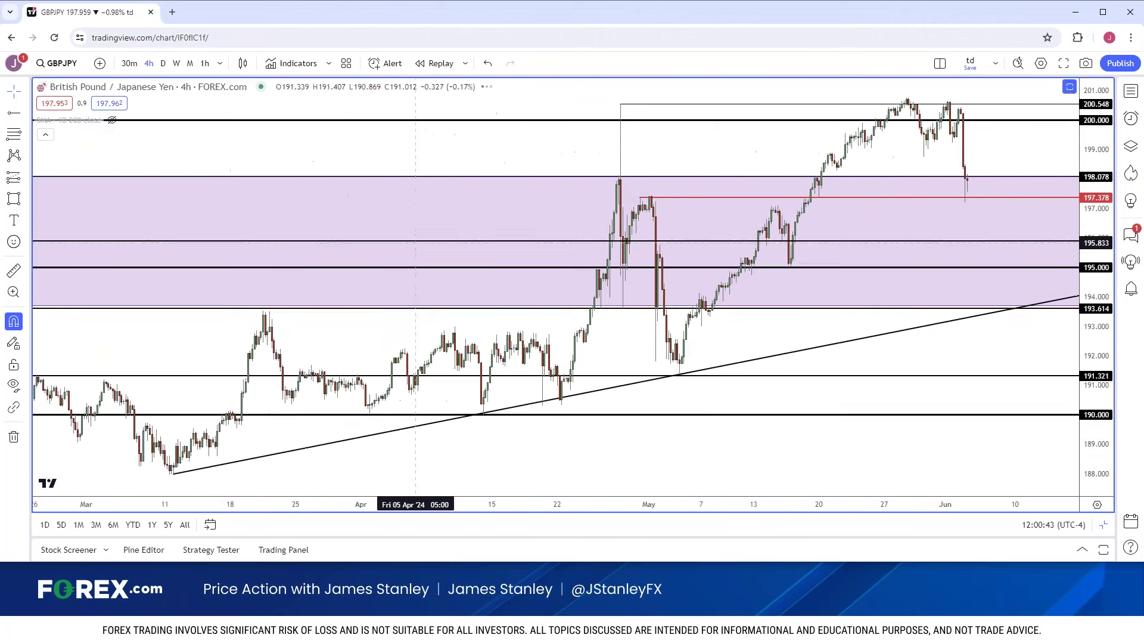
scroll(415, 242, "up", 3)
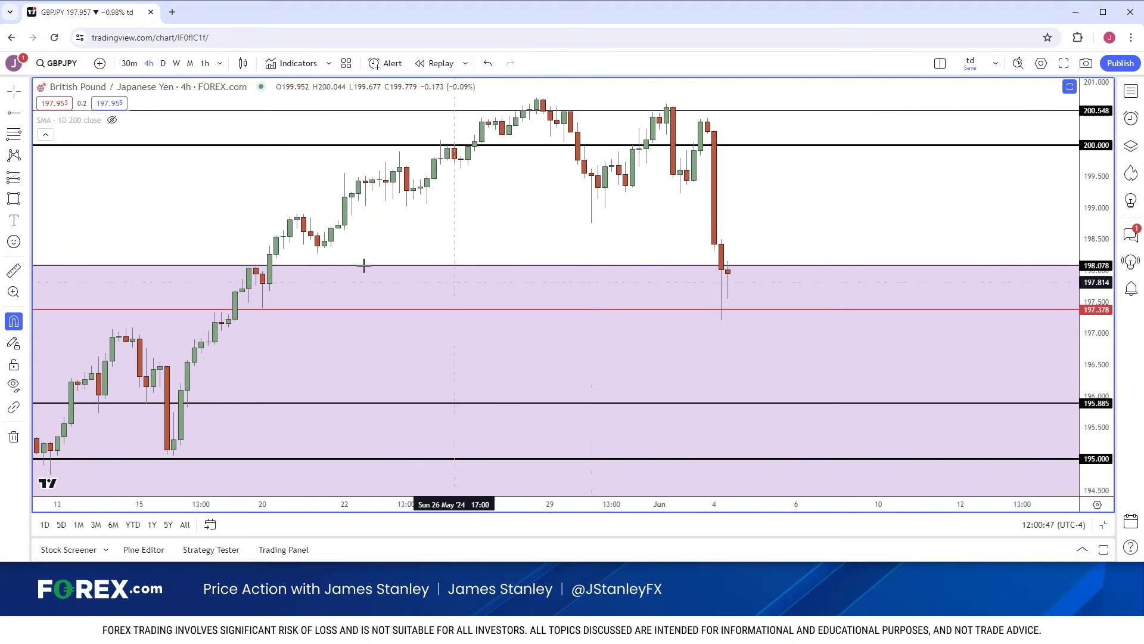
left_click(26, 114)
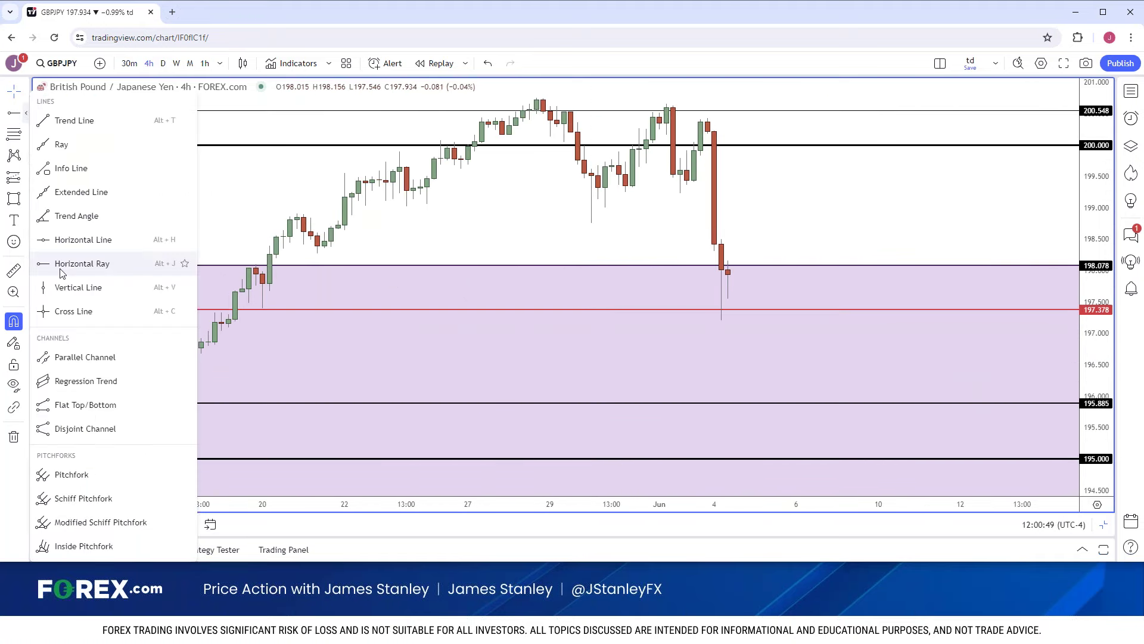
left_click(77, 263)
left_click(592, 232)
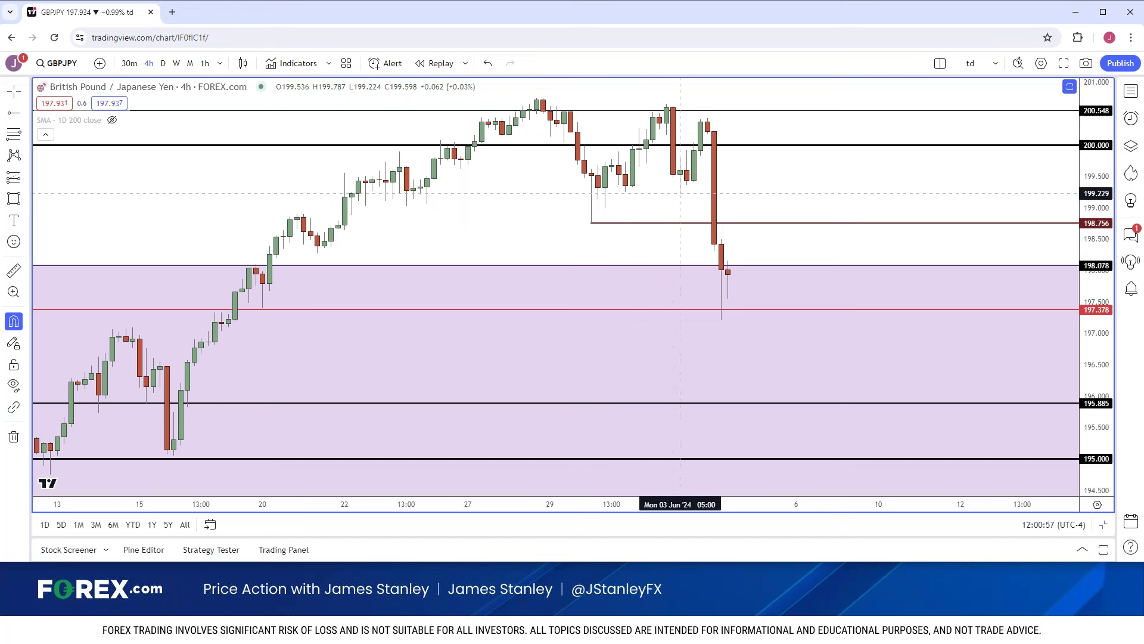
Add a second horizontal ray at 199.243 from the higher swing low on the evening of 30 May
left_click(26, 115)
left_click(60, 263)
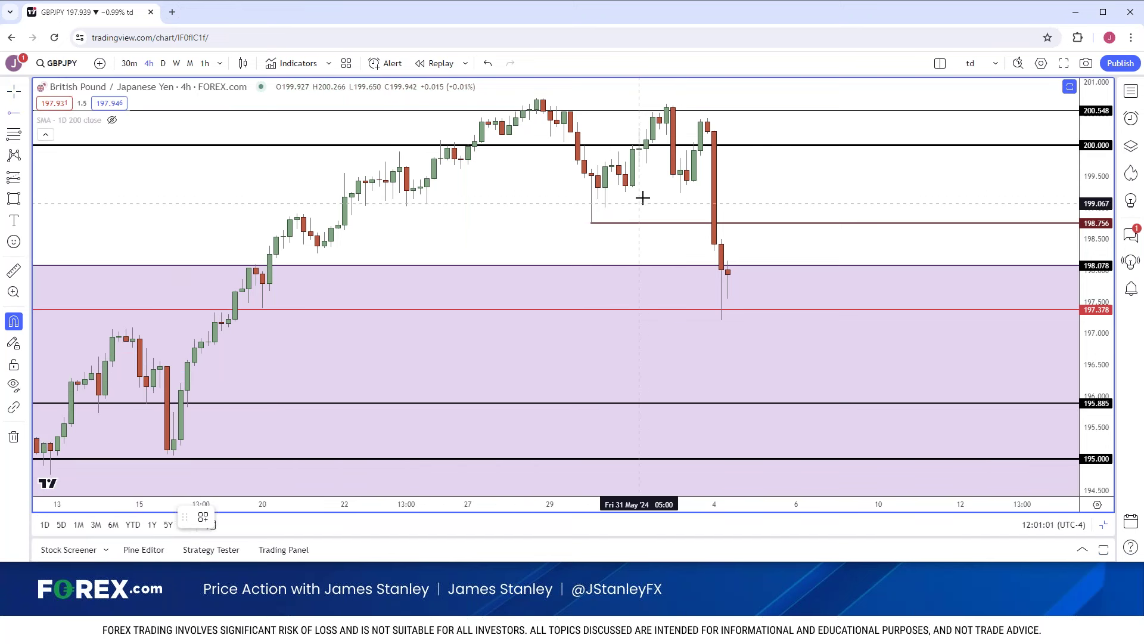
left_click(625, 192)
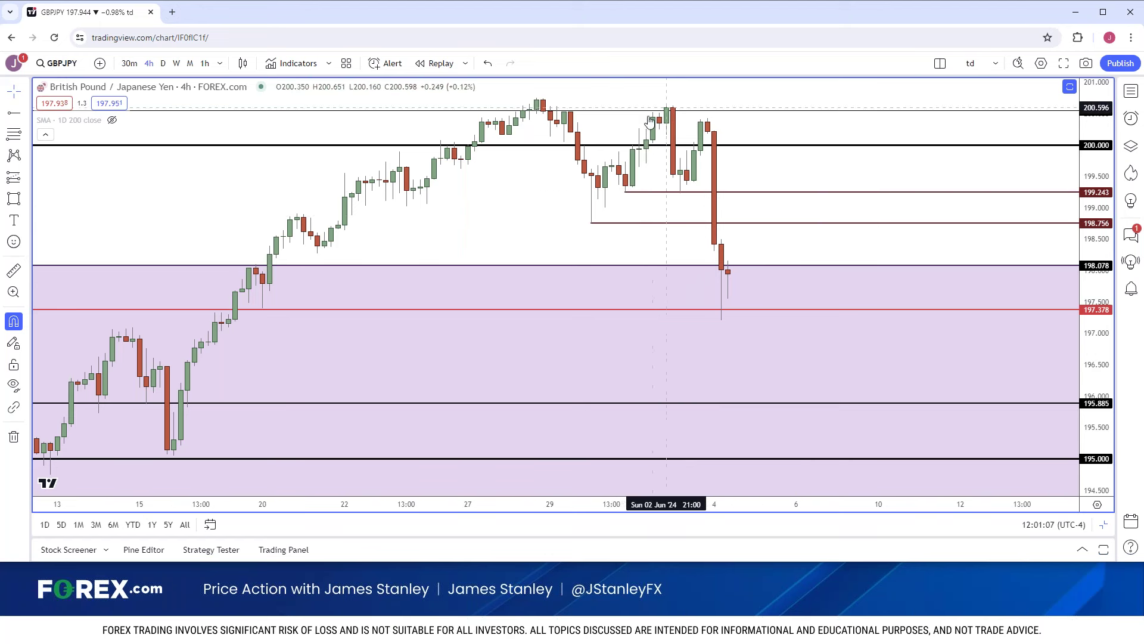
Draw a Fib Retracement from the 199.243 swing low up to the 200.651 swing high
left_click(27, 134)
left_click(77, 84)
left_click(626, 192)
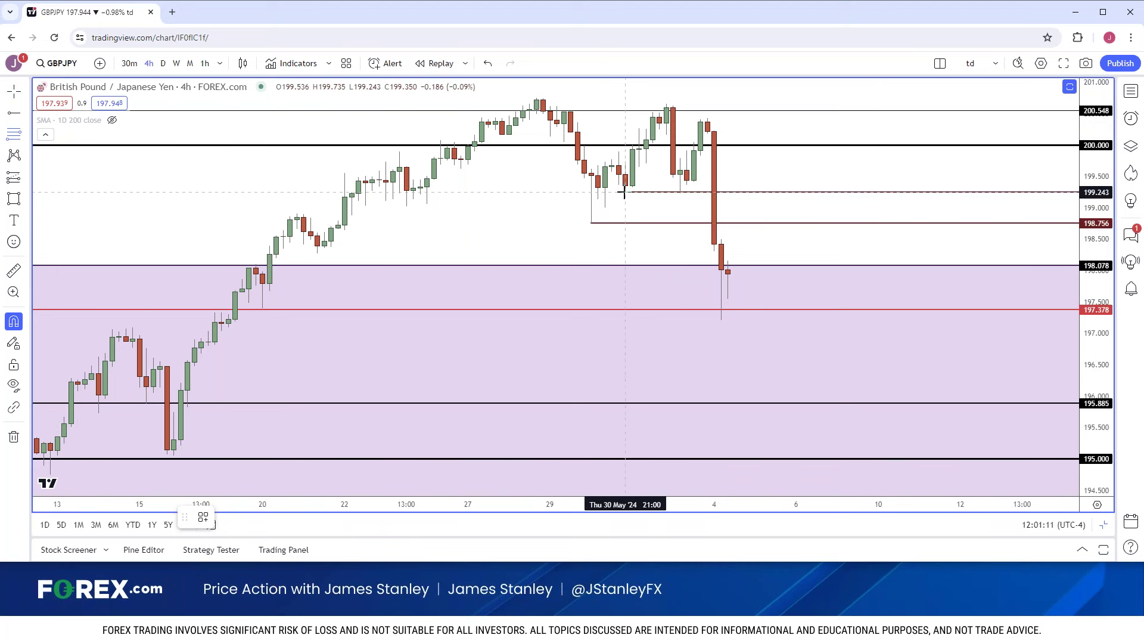
left_click(666, 105)
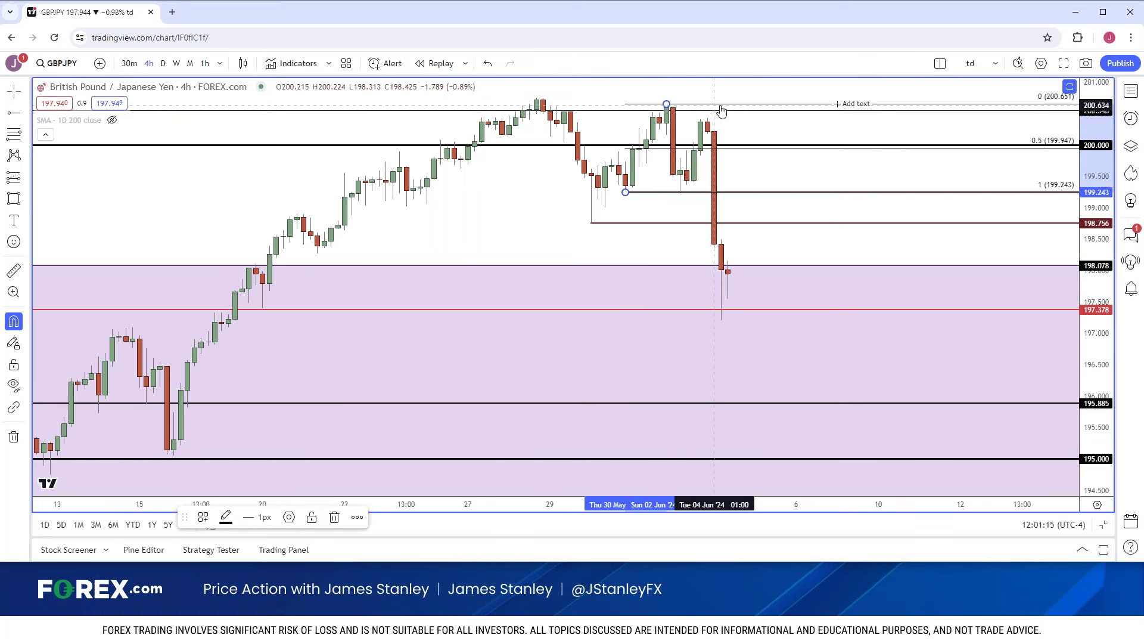
Enable the 2 level on the new Fib Retracement to project the range below its low
double_click(721, 110)
scroll(583, 373, "down", 2)
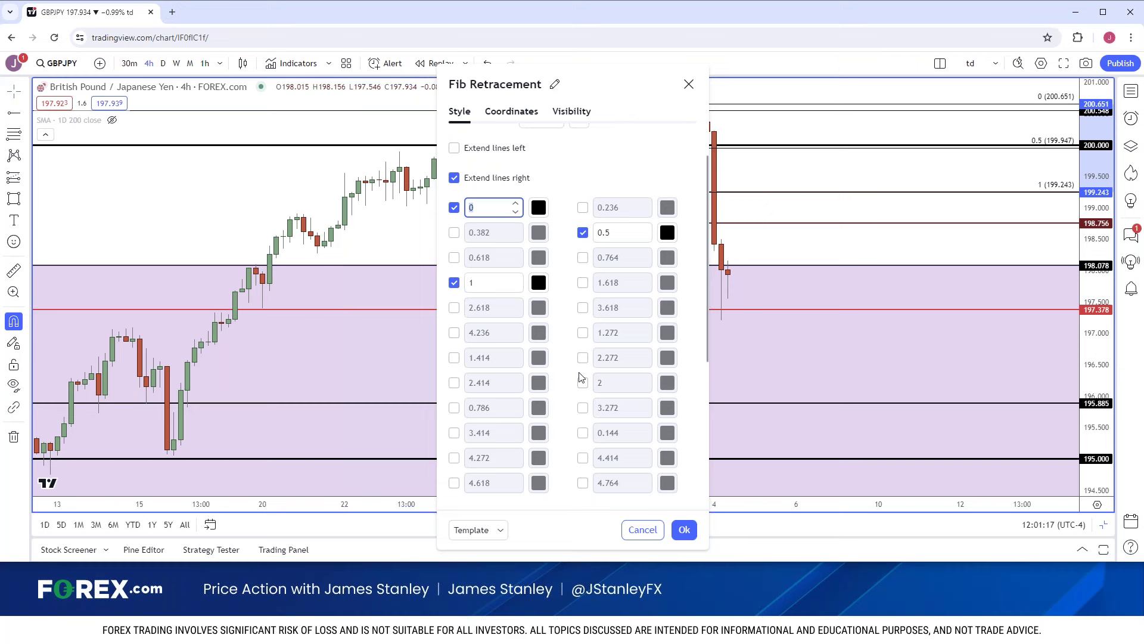
left_click(583, 382)
left_click(685, 529)
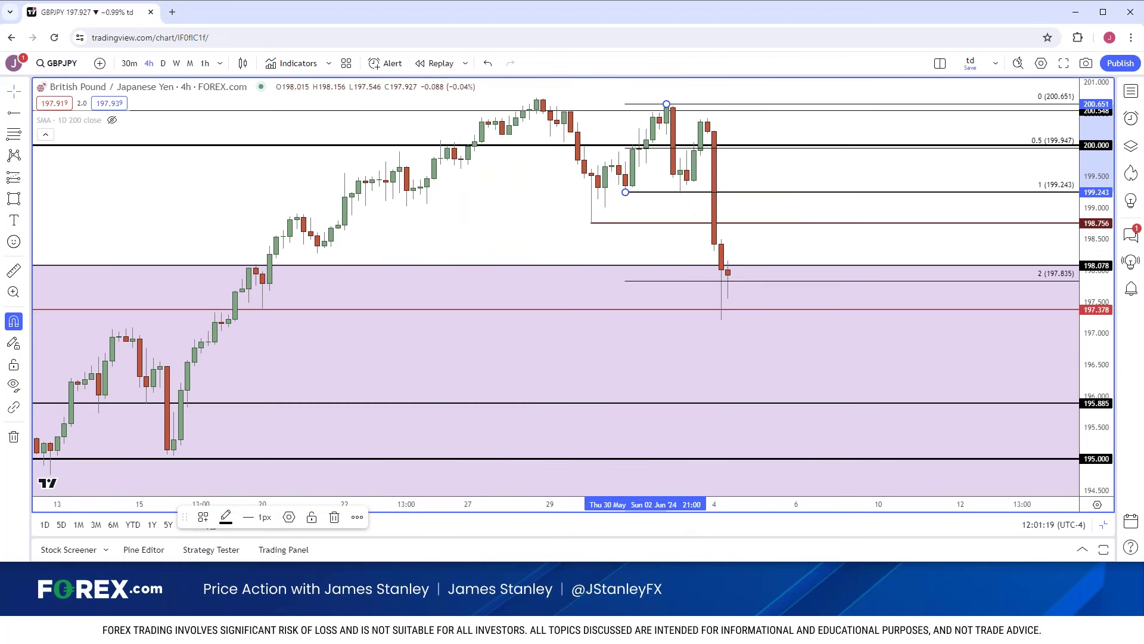
left_click(655, 212)
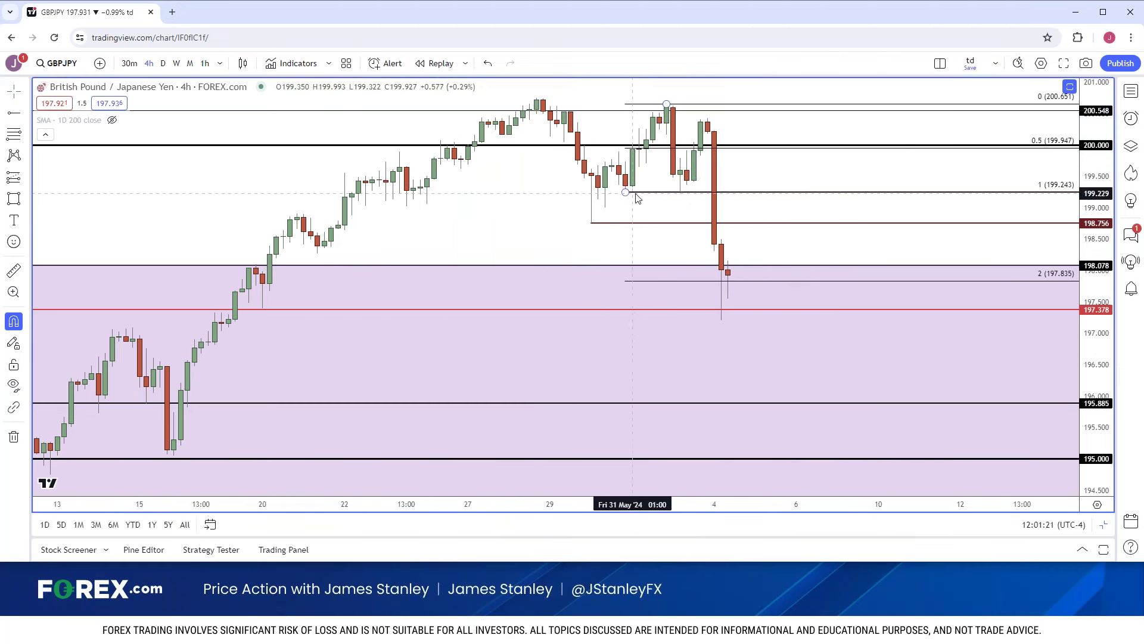
Examine the Fibonacci range and its 2 level against the latest sell-off, moving GBPJPY to the 30-minute interval
left_click(669, 103)
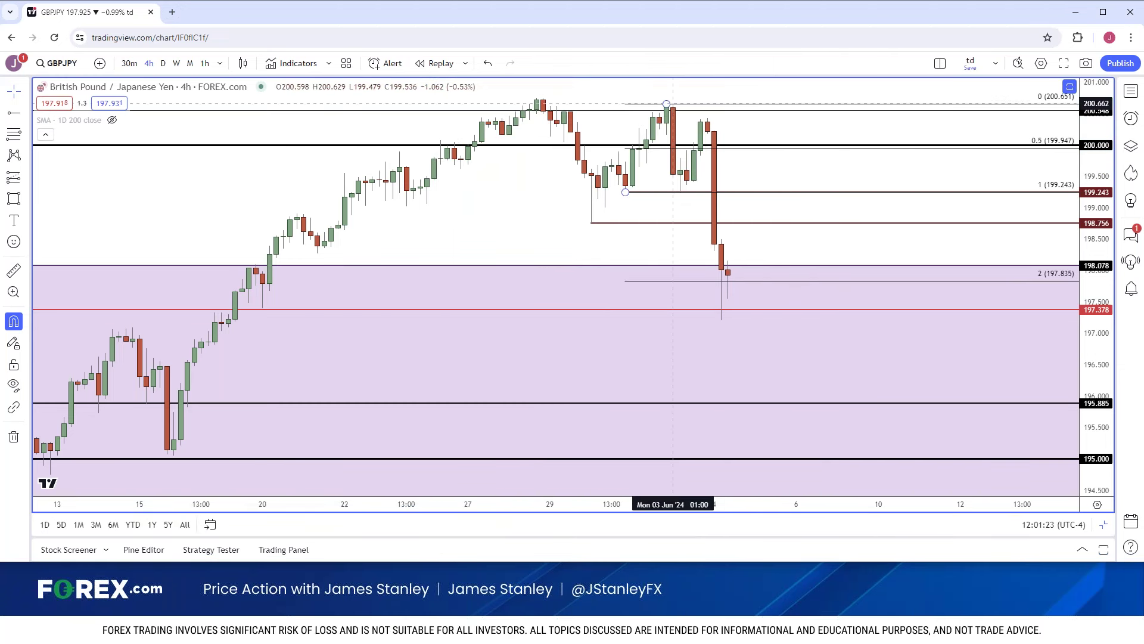
left_click(724, 288)
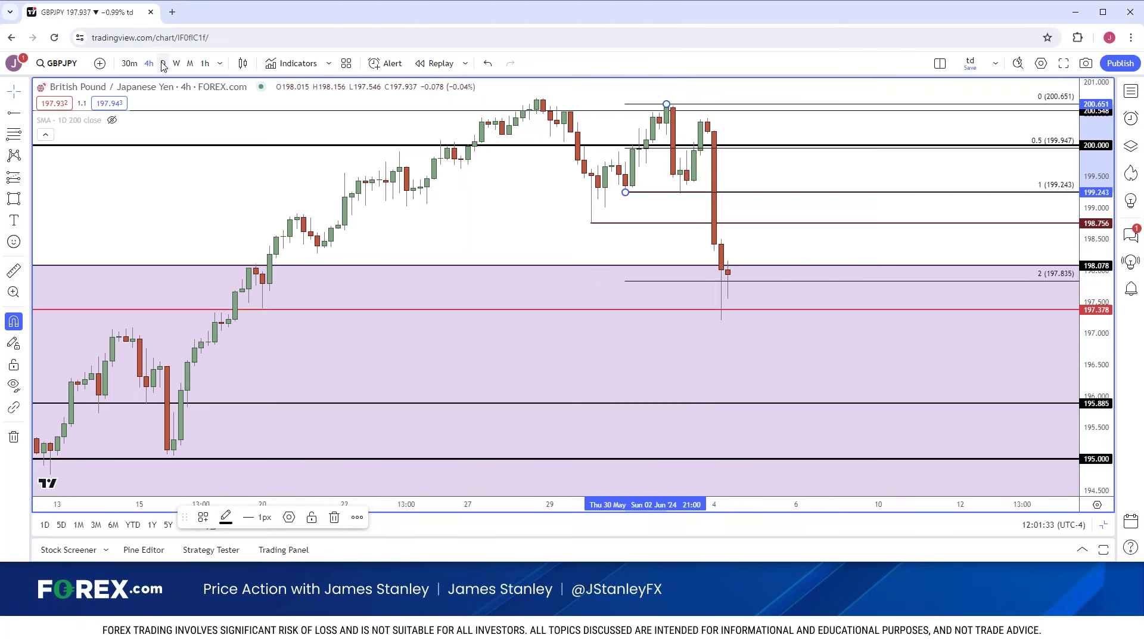
left_click(129, 64)
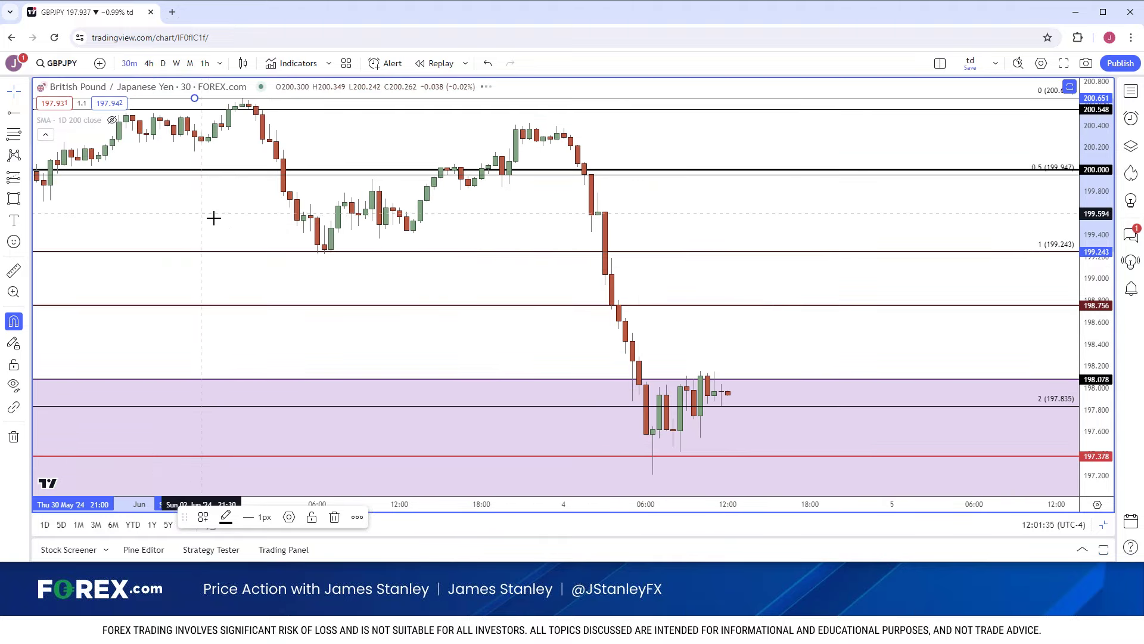
scroll(749, 403, "down", 2)
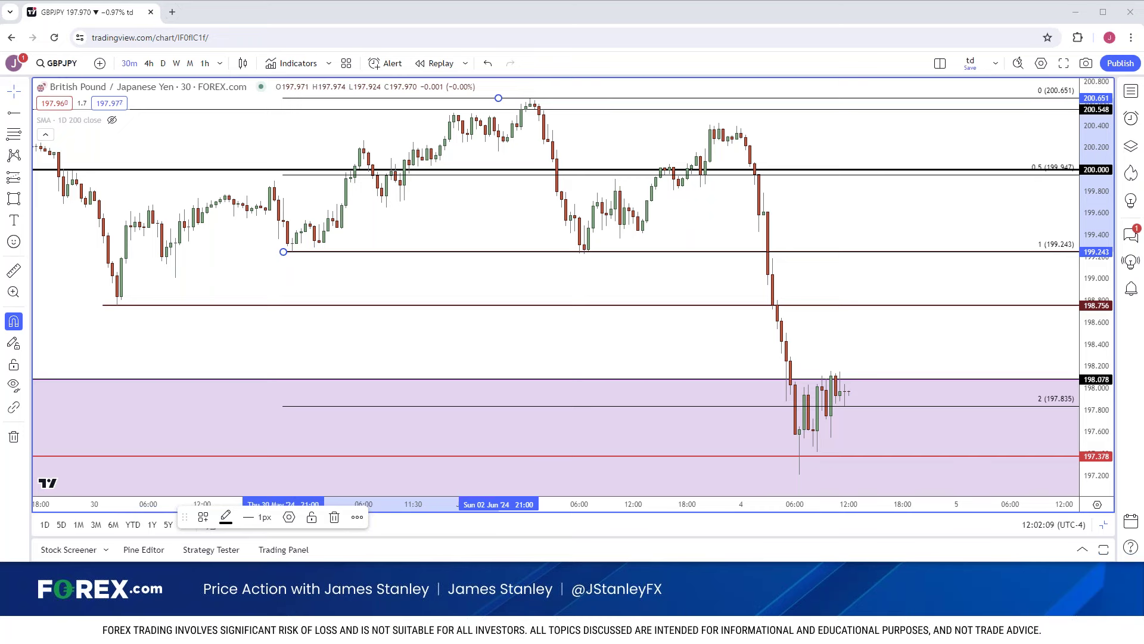
Load the NASDAQ 100 E-mini futures chart (NQ1!) and examine its 30-minute price action against the marked levels
left_click(69, 68)
type("NQ1!")
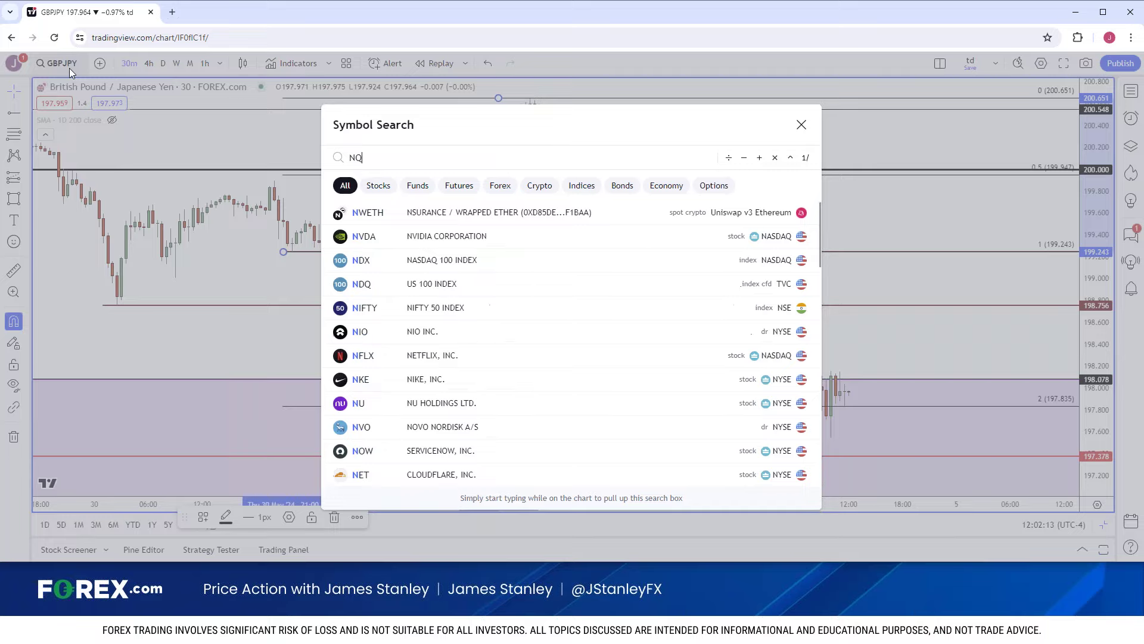
key("Return")
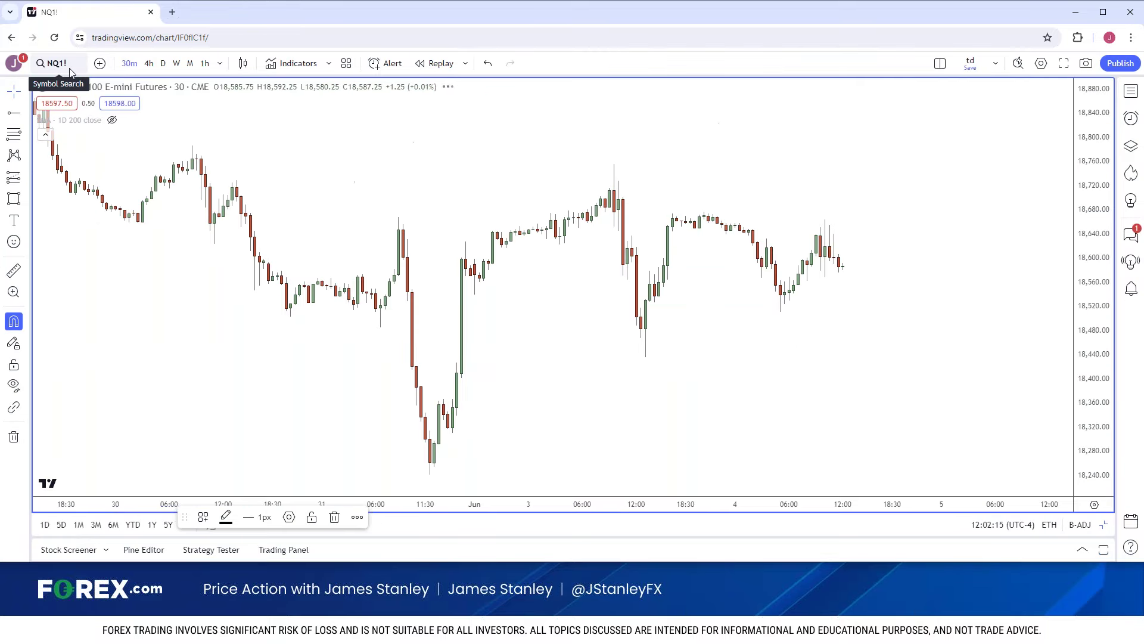
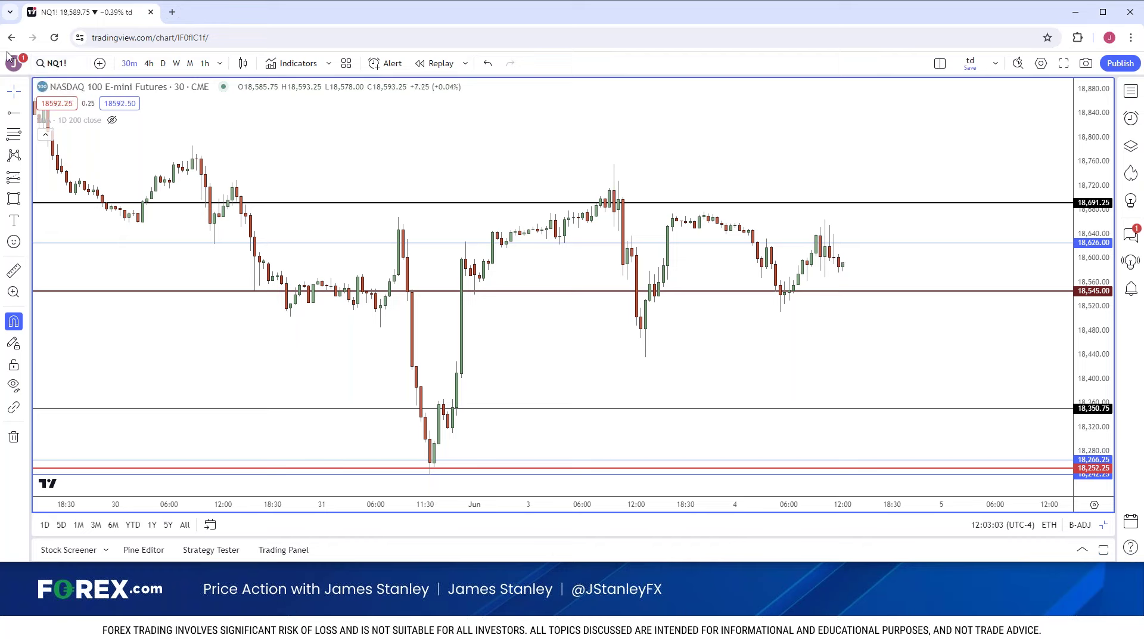
Load Silver Futures (SI1!) and set the daily interval to examine price around the red 30.000 line
left_click(67, 83)
type("SI1!")
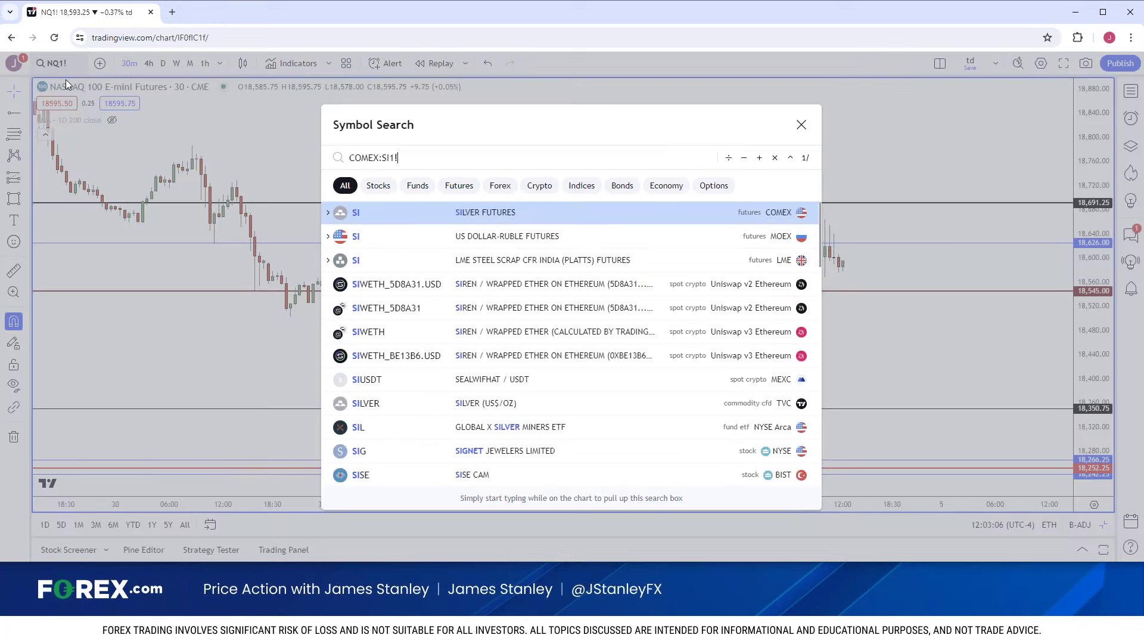
key("Return")
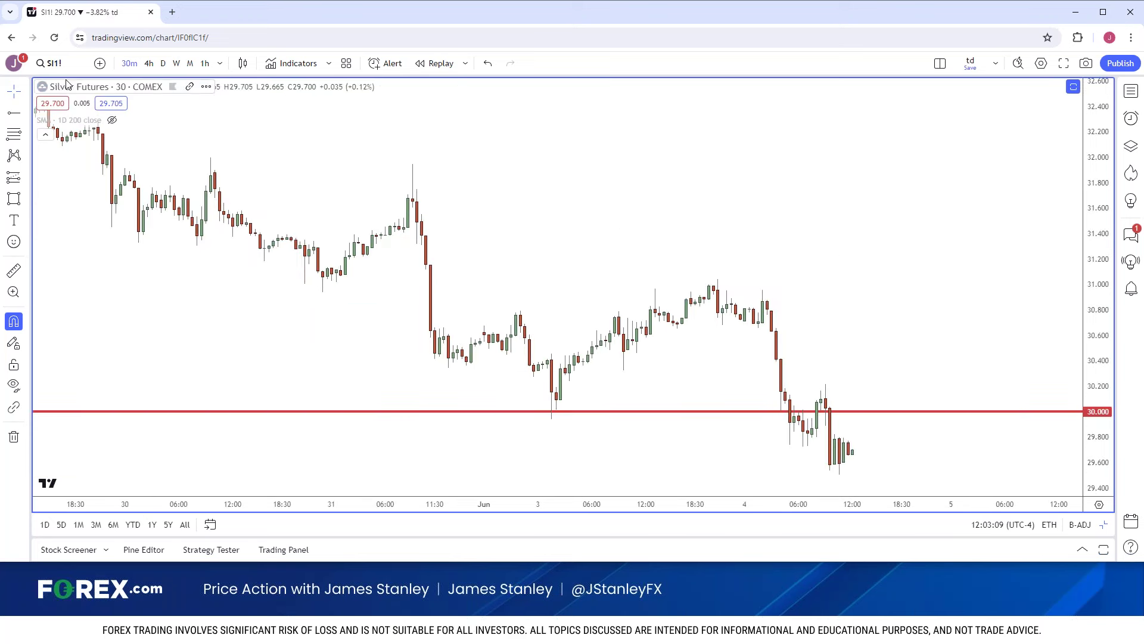
left_click(163, 64)
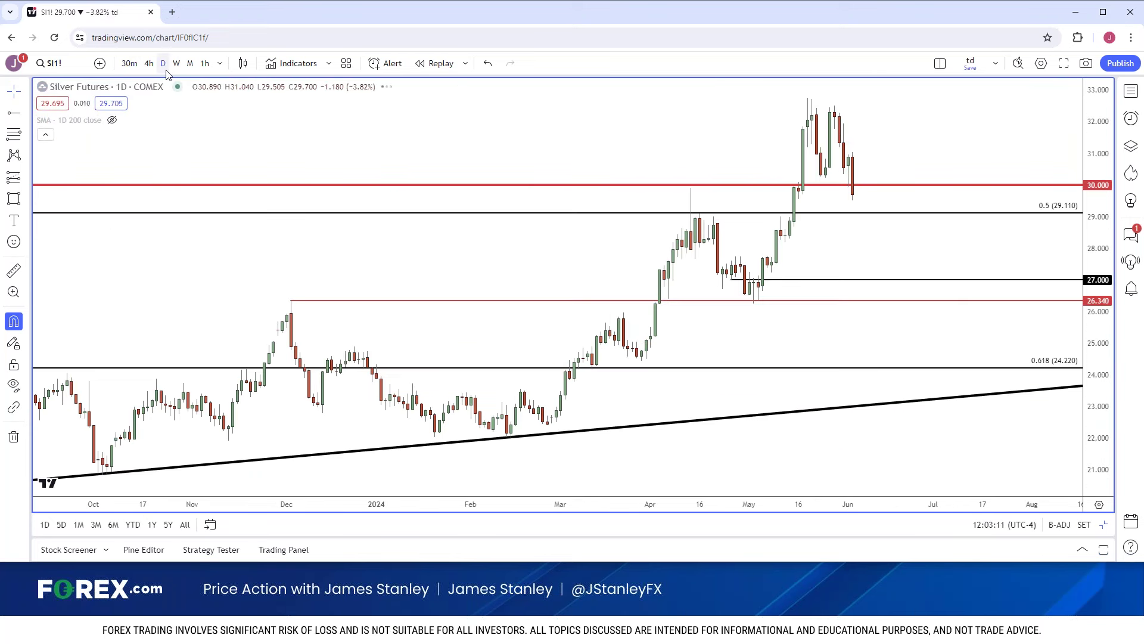
scroll(167, 107, "down", 2)
Set silver to the weekly interval and examine its history back to 2015 against the 30.000 line and rising trendline
left_click(176, 64)
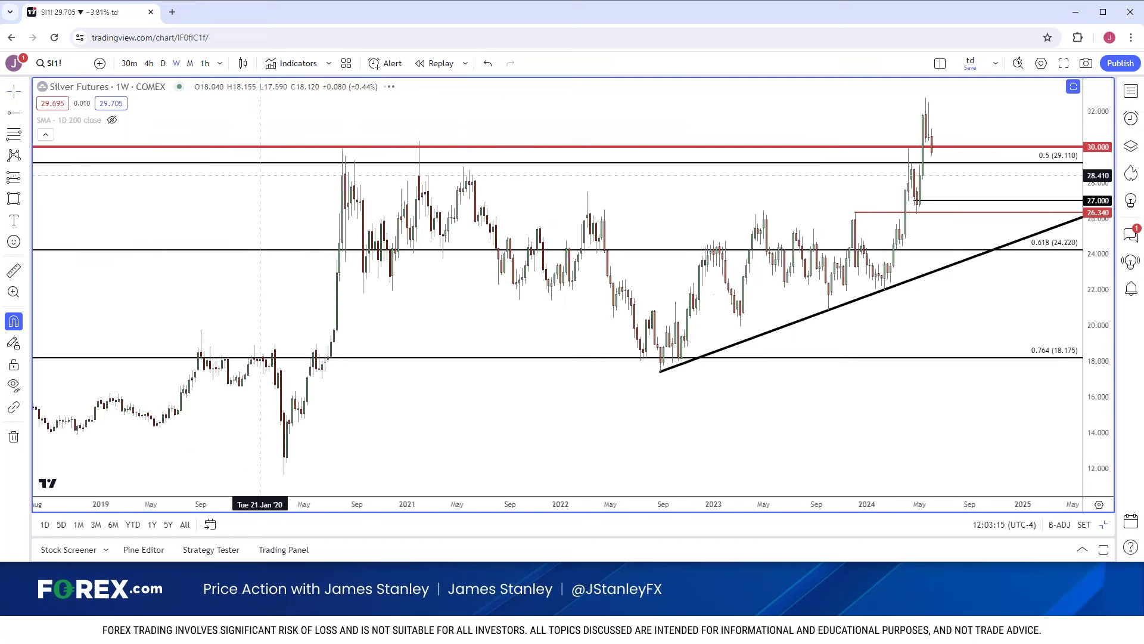
scroll(260, 98, "down", 2)
scroll(259, 175, "down", 2)
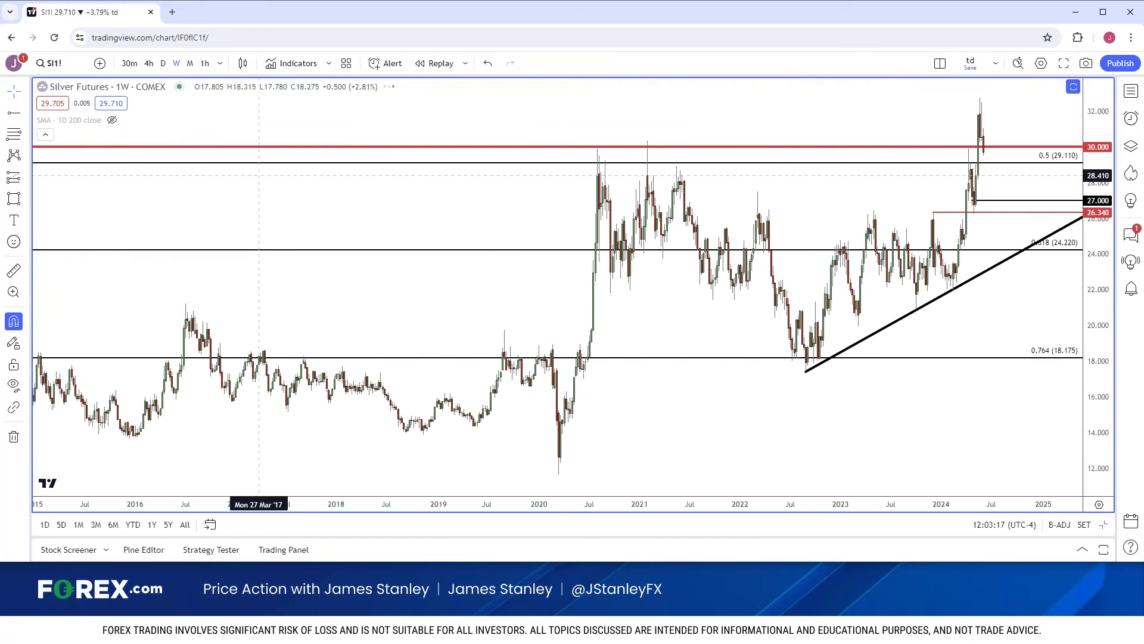
Set silver to the monthly interval and examine the 2011 peak, the long-term Fibonacci levels and the recent test of 30.000
left_click(190, 64)
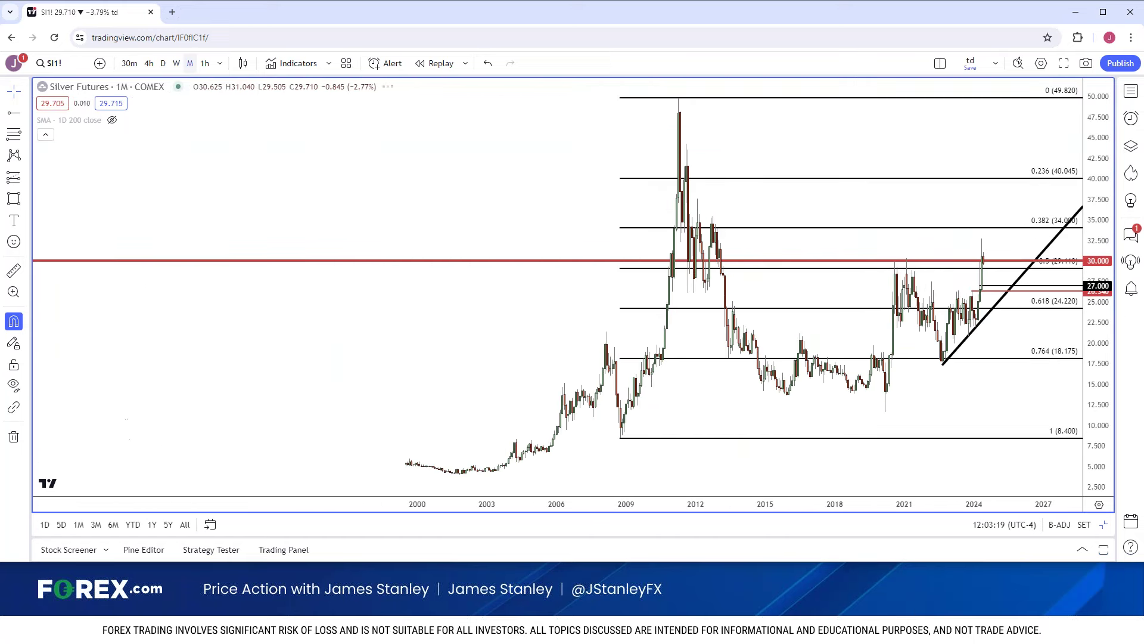
scroll(279, 173, "up", 5)
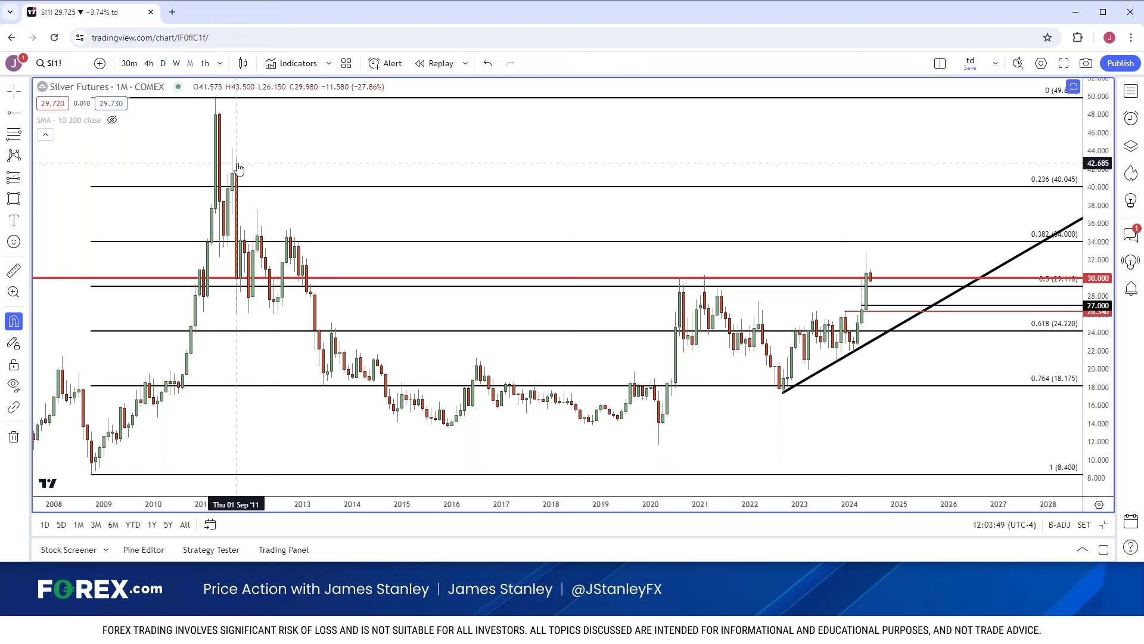
scroll(239, 162, "down", 2)
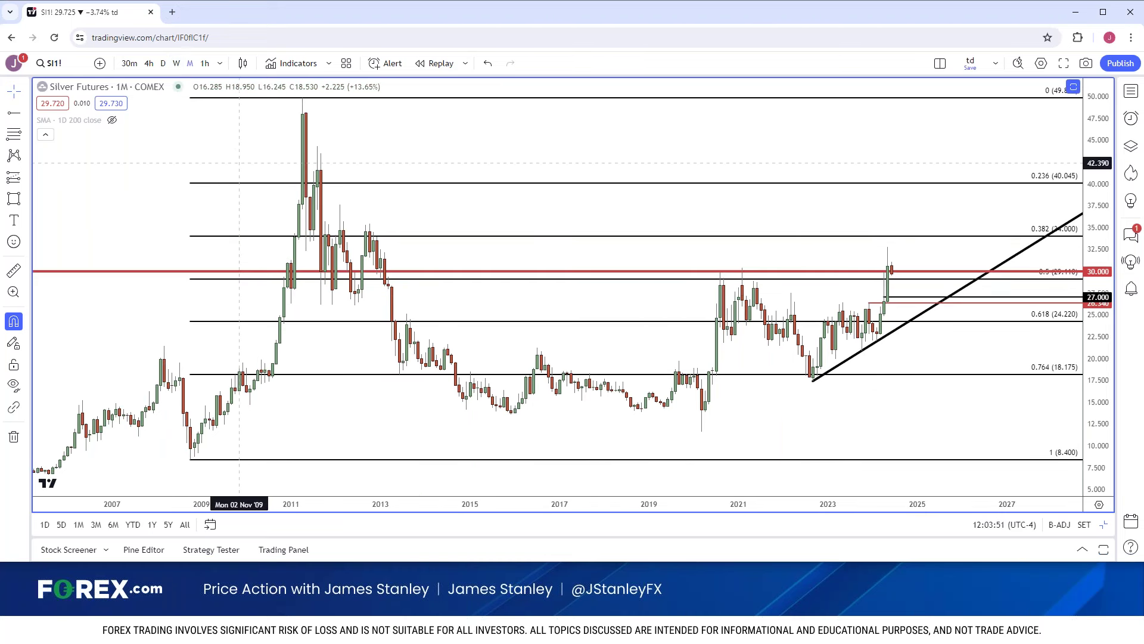
scroll(239, 162, "down", 1)
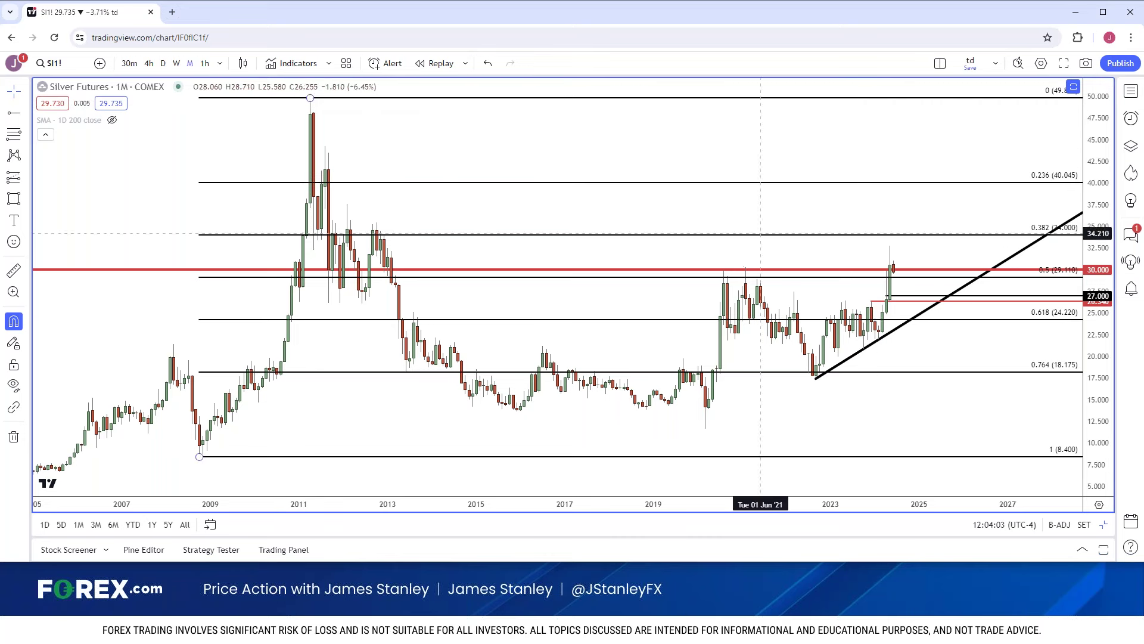
Load Gold Futures (GC1!) to compare its long-term monthly trend with silver
left_click(68, 62)
type("GC")
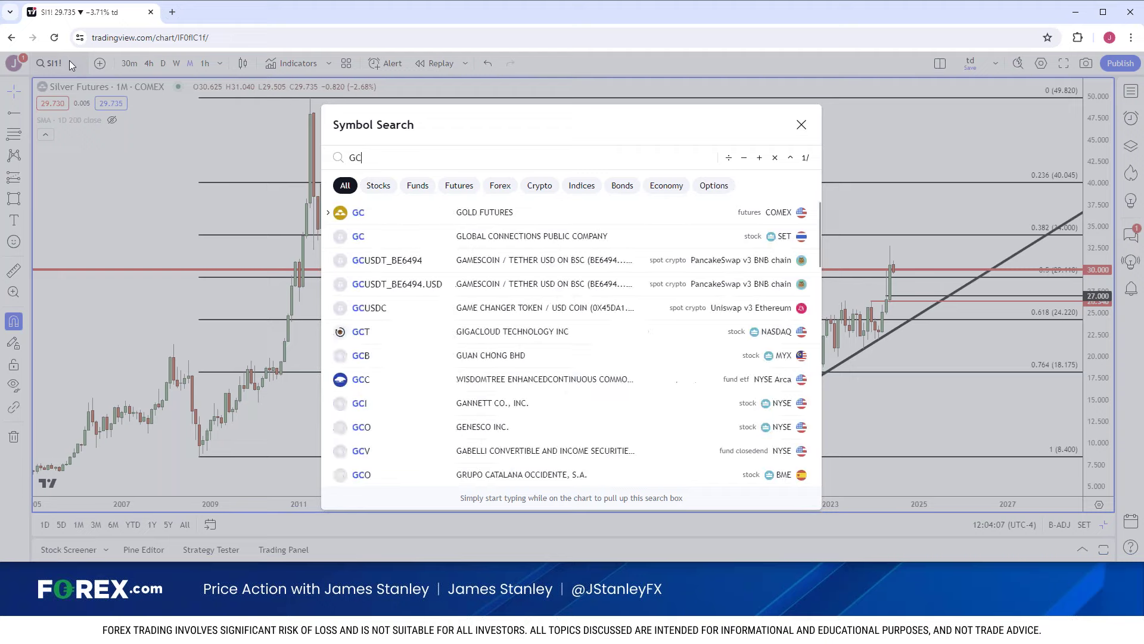
key("Down")
key("Return")
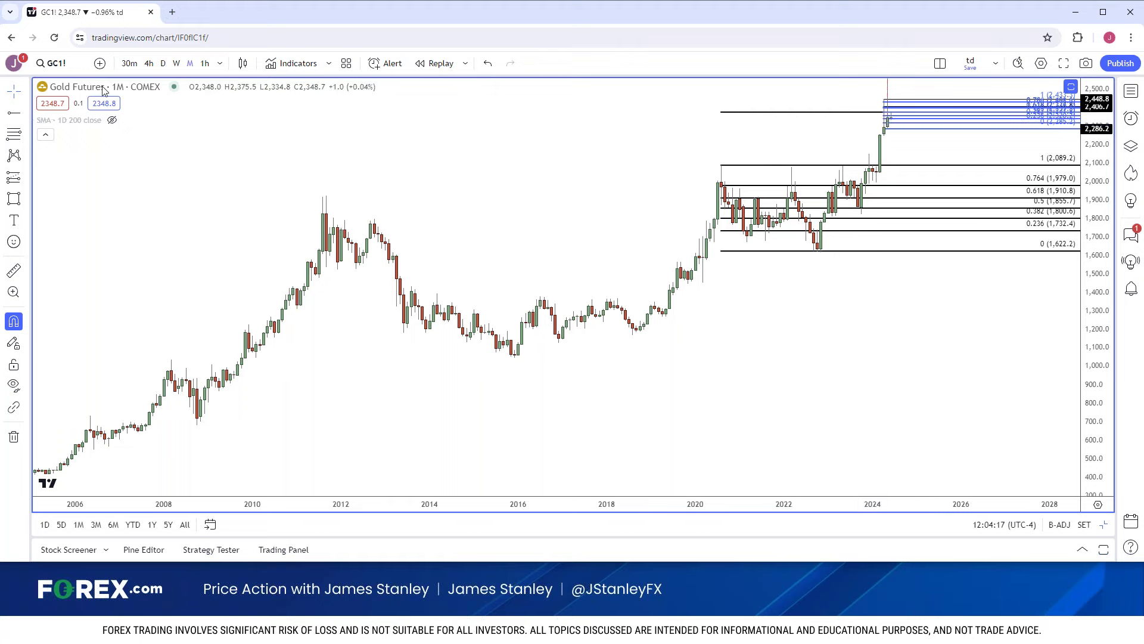
Return to the Silver Futures (SI1!) monthly chart and examine the current candle around the 30.000 line
left_click(74, 63)
type("SI")
key("Down")
key("Return")
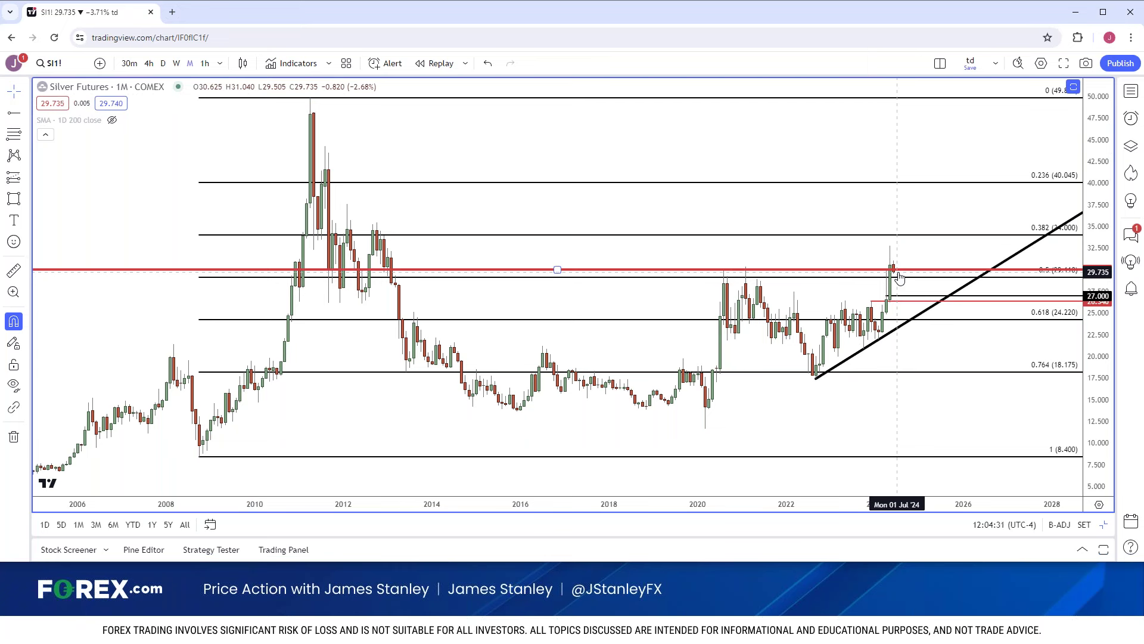
Set silver to the weekly and then the daily interval and examine the pullback to the 30.000 line
left_click(180, 65)
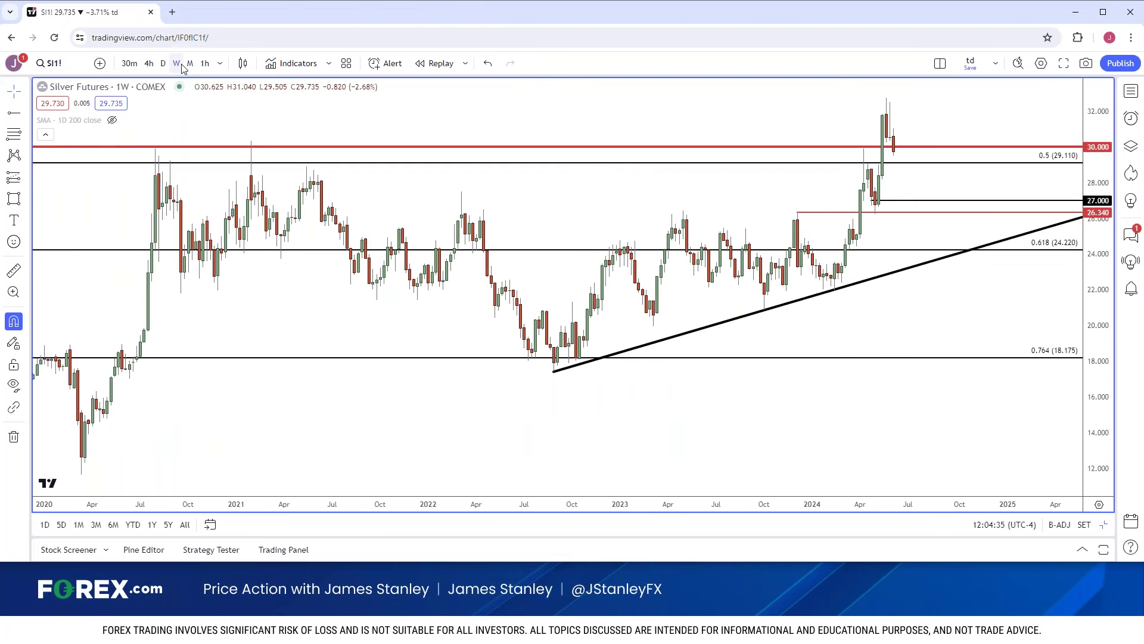
scroll(455, 237, "down", 1)
scroll(735, 186, "up", 2)
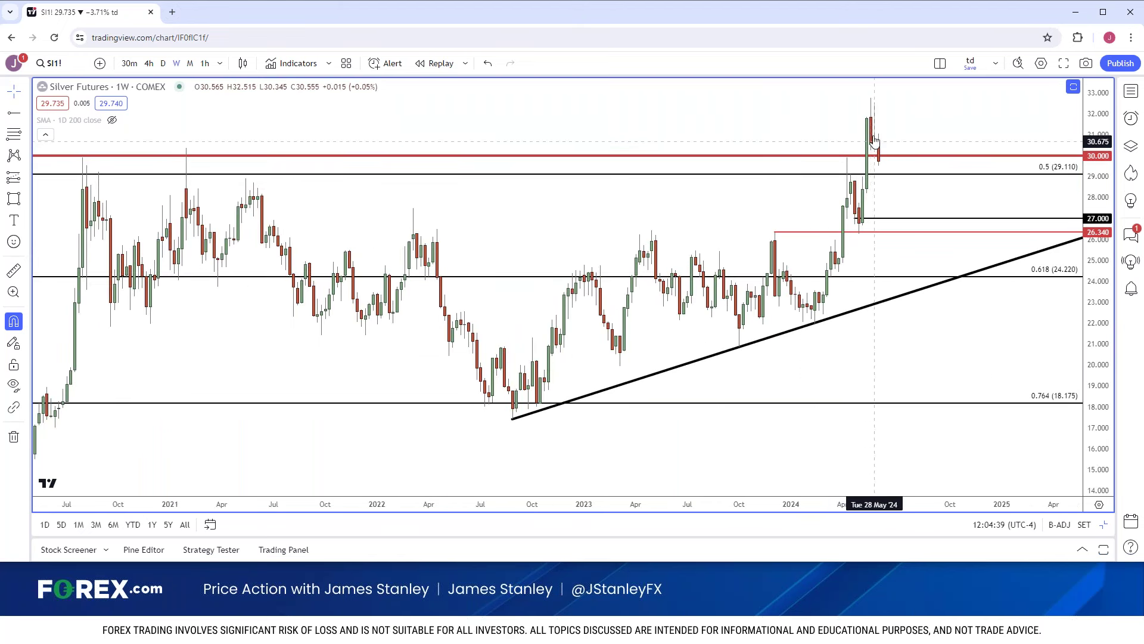
left_click(162, 64)
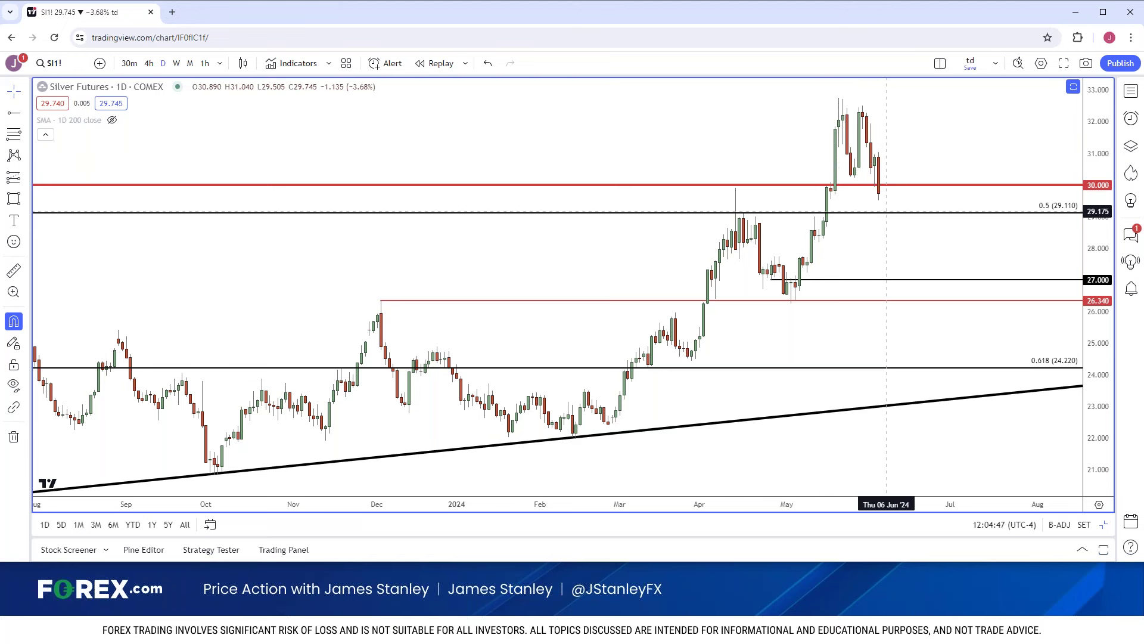
Compare silver's weekly history since 2017 with its monthly chart, including the 2011 peak and the long-term Fibonacci levels
left_click(181, 63)
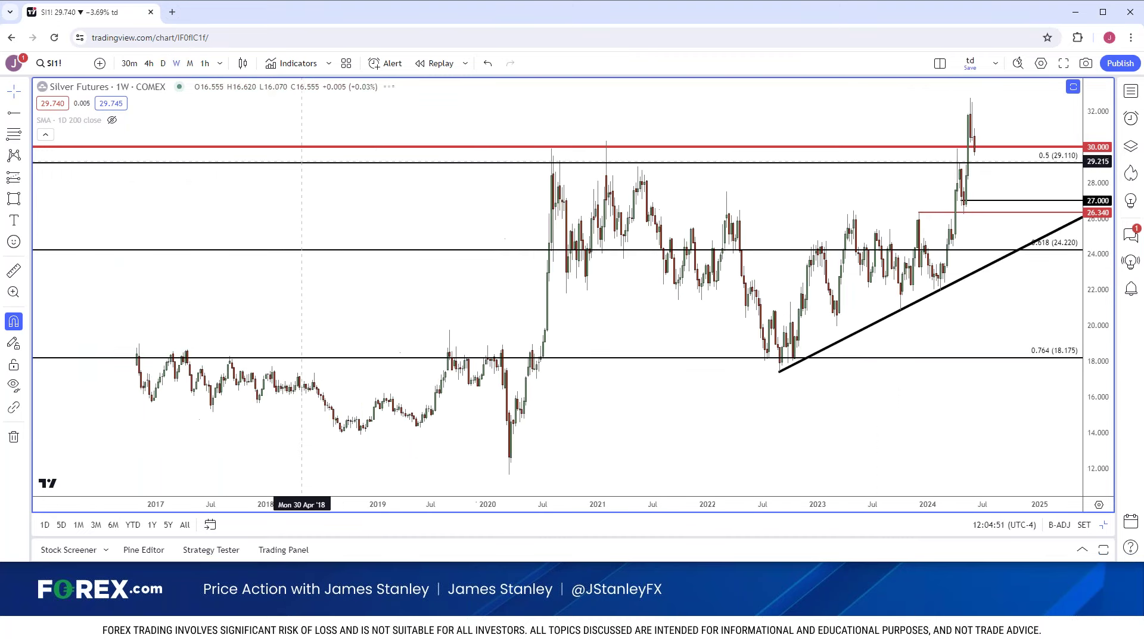
left_click(190, 63)
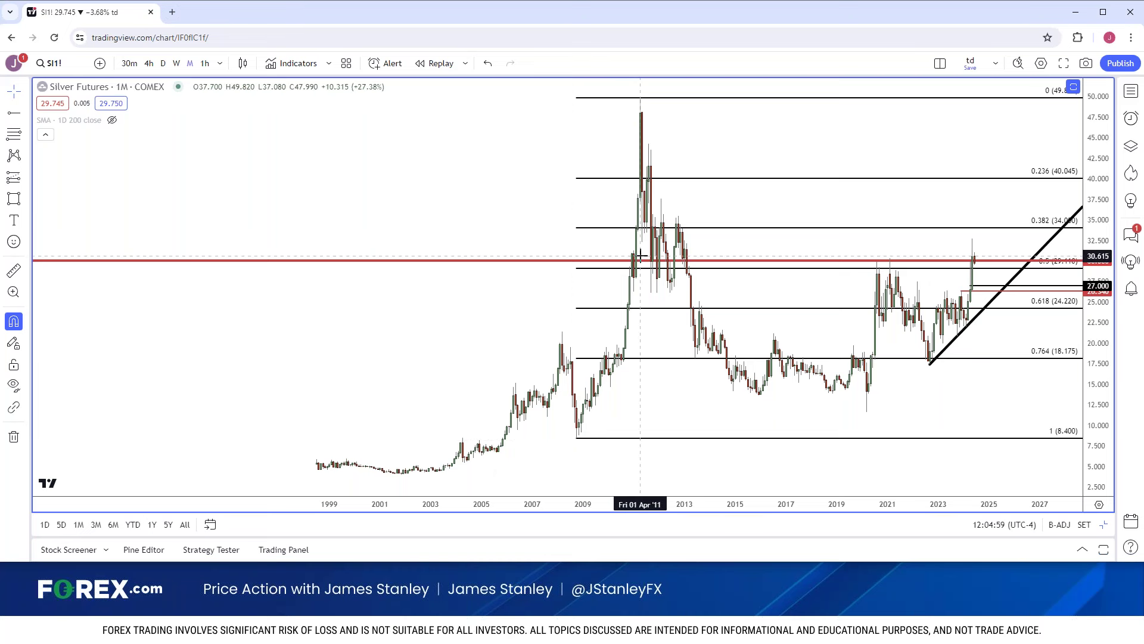
scroll(640, 255, "up", 5)
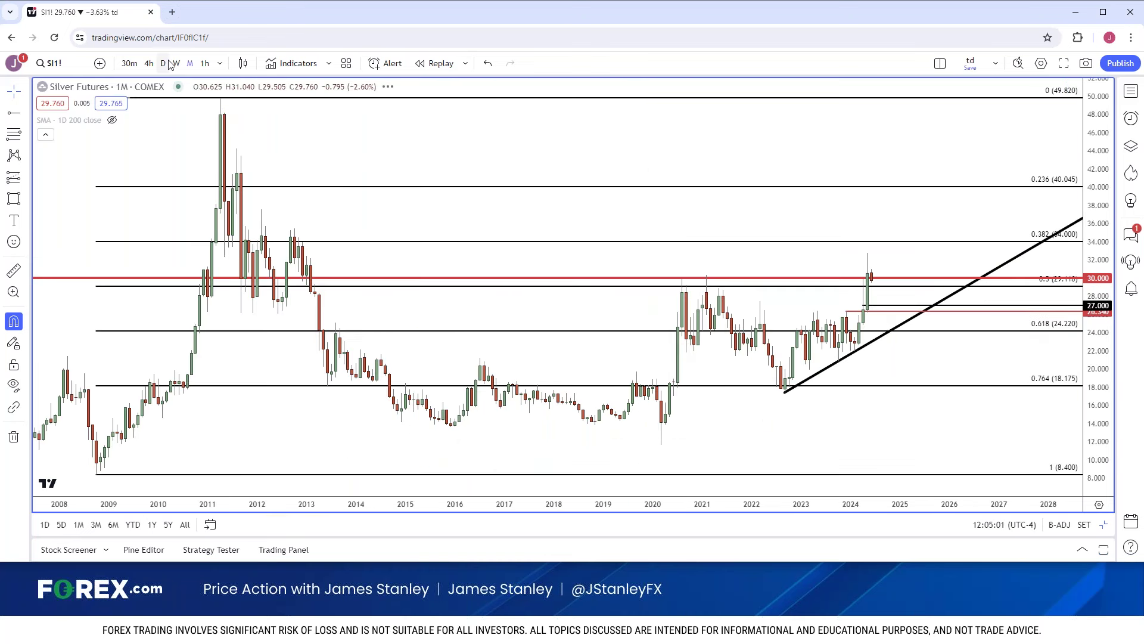
Set silver to the daily interval and examine price back to 2020 and the latest candle around the 30.000 line
left_click(165, 63)
scroll(213, 105, "down", 3)
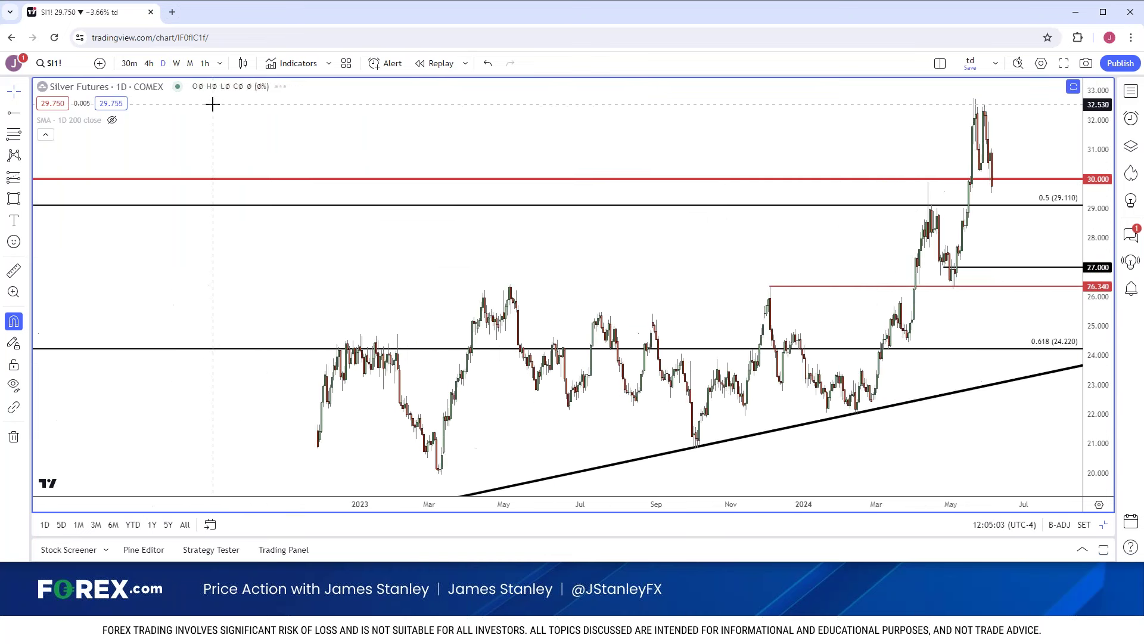
scroll(213, 104, "down", 5)
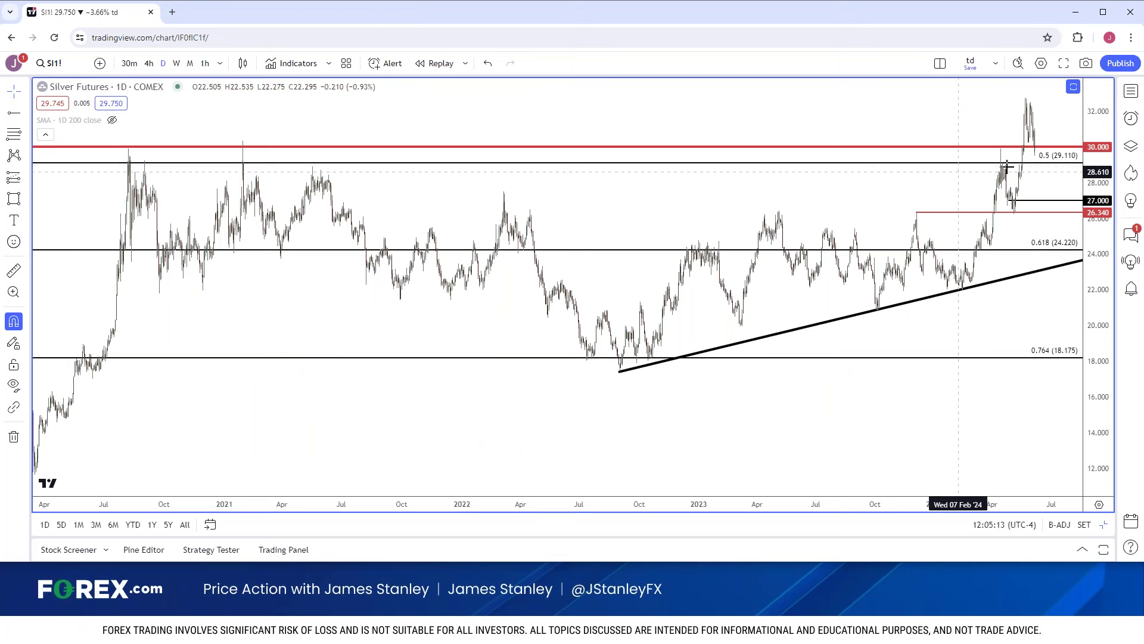
scroll(1035, 171, "up", 3)
scroll(1034, 173, "up", 5)
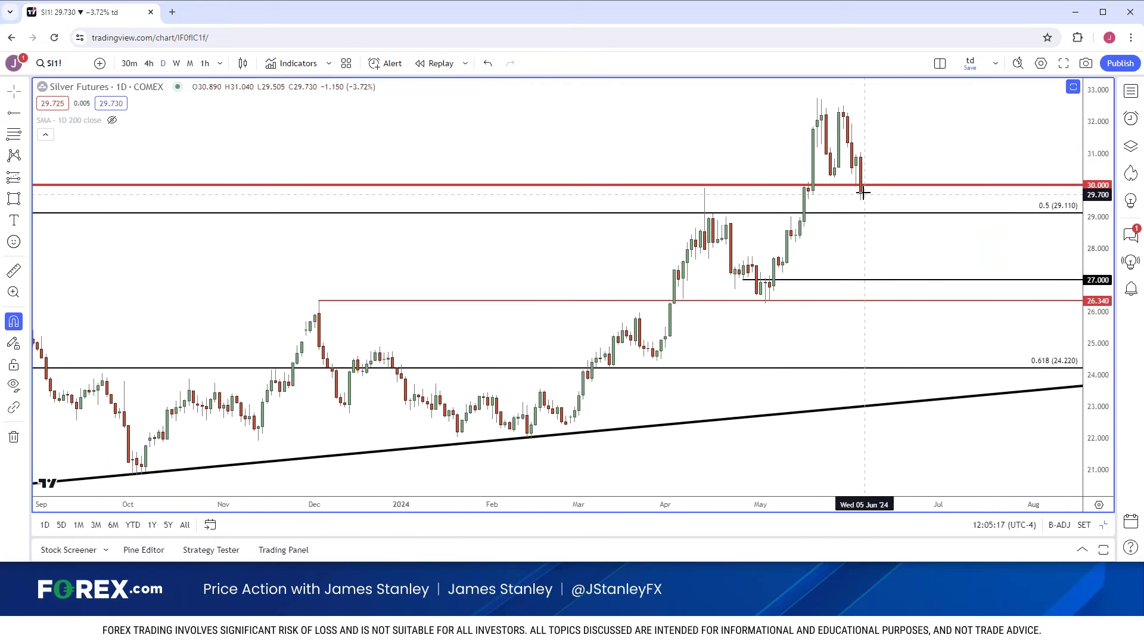
left_click_drag(862, 185, 861, 191)
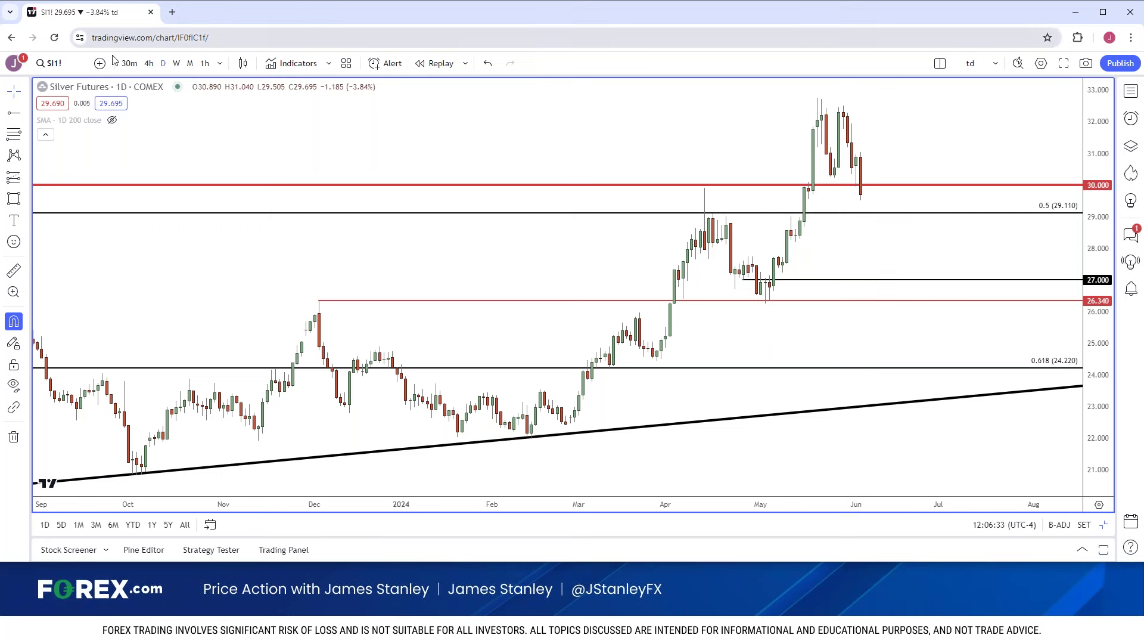
Load Light Crude Oil Futures (CL1!) and examine its daily chart around the 75.00 line and Fibonacci levels
left_click(64, 64)
type("CL")
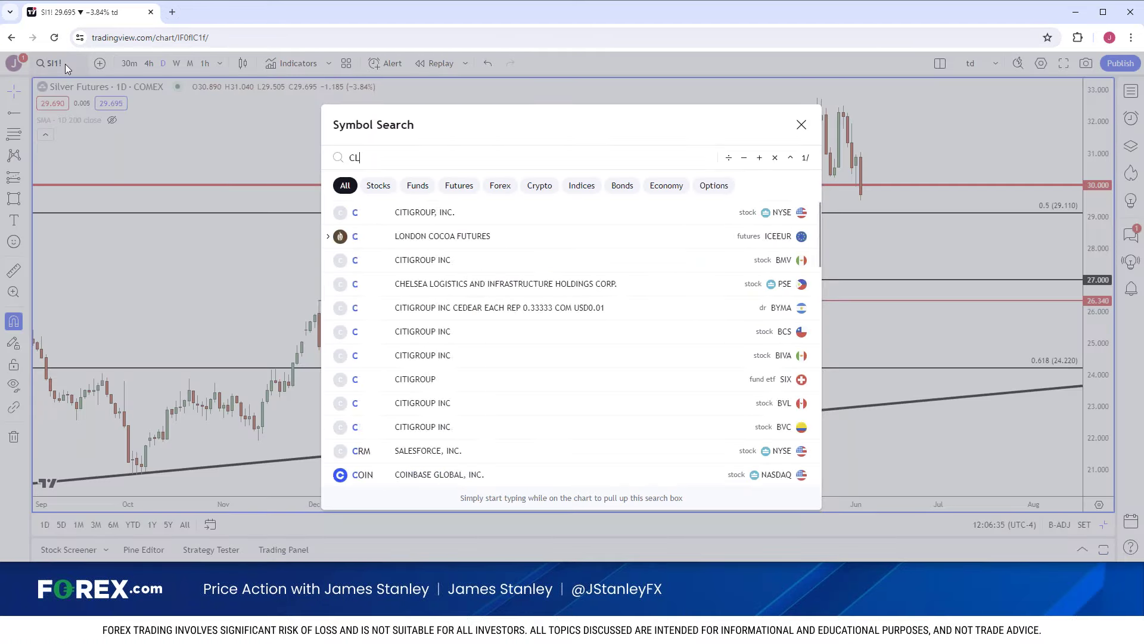
key("Down")
key("Return")
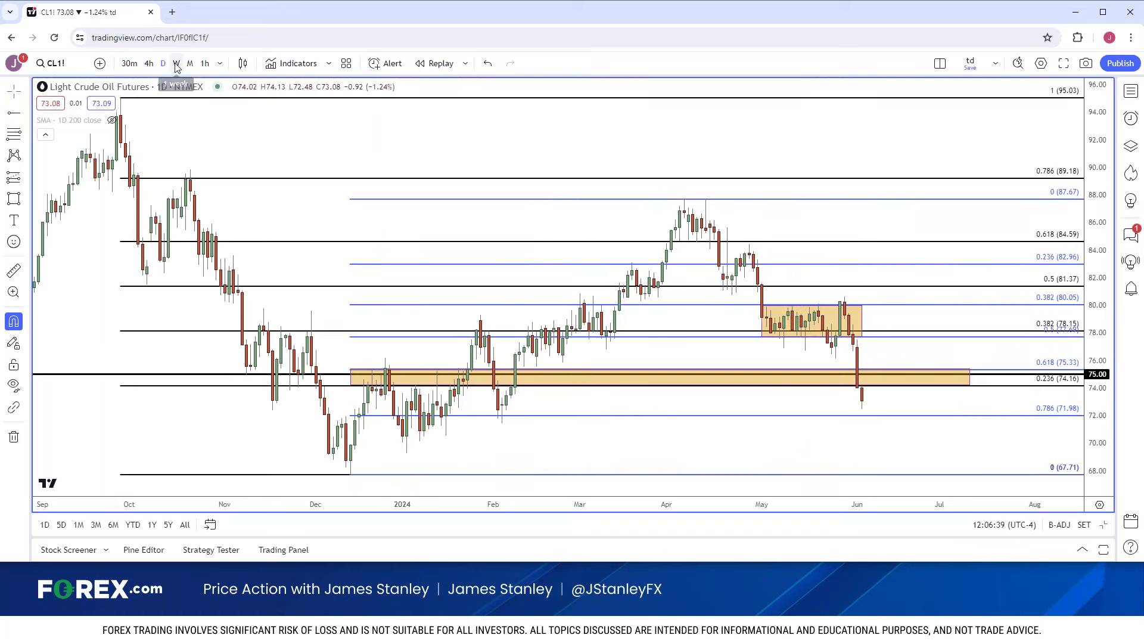
scroll(229, 146, "down", 2)
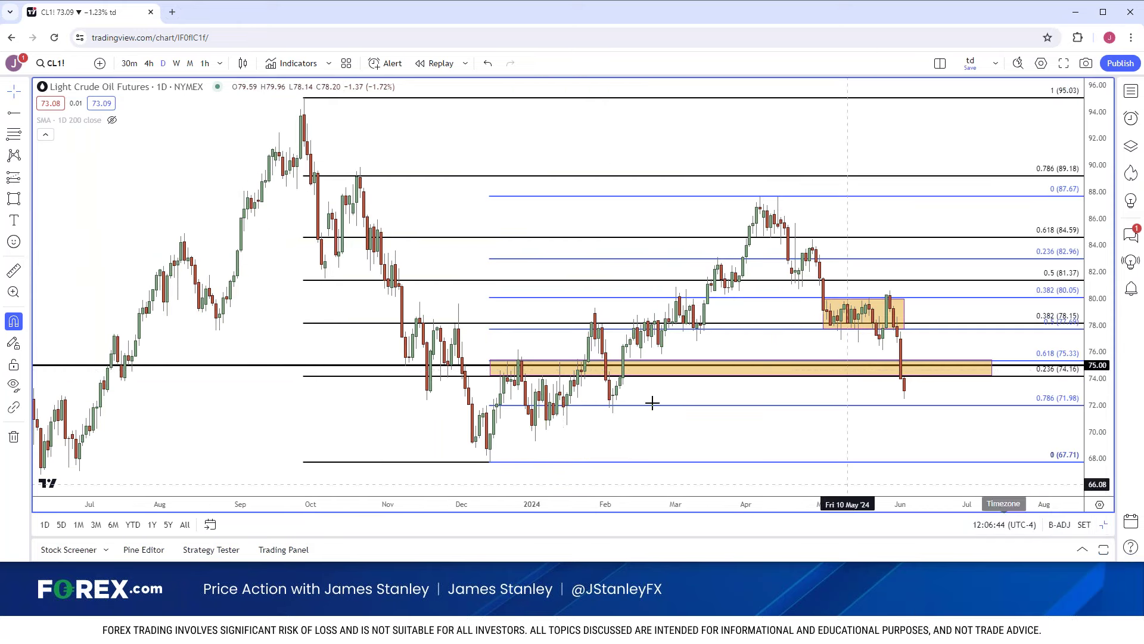
scroll(568, 367, "up", 1)
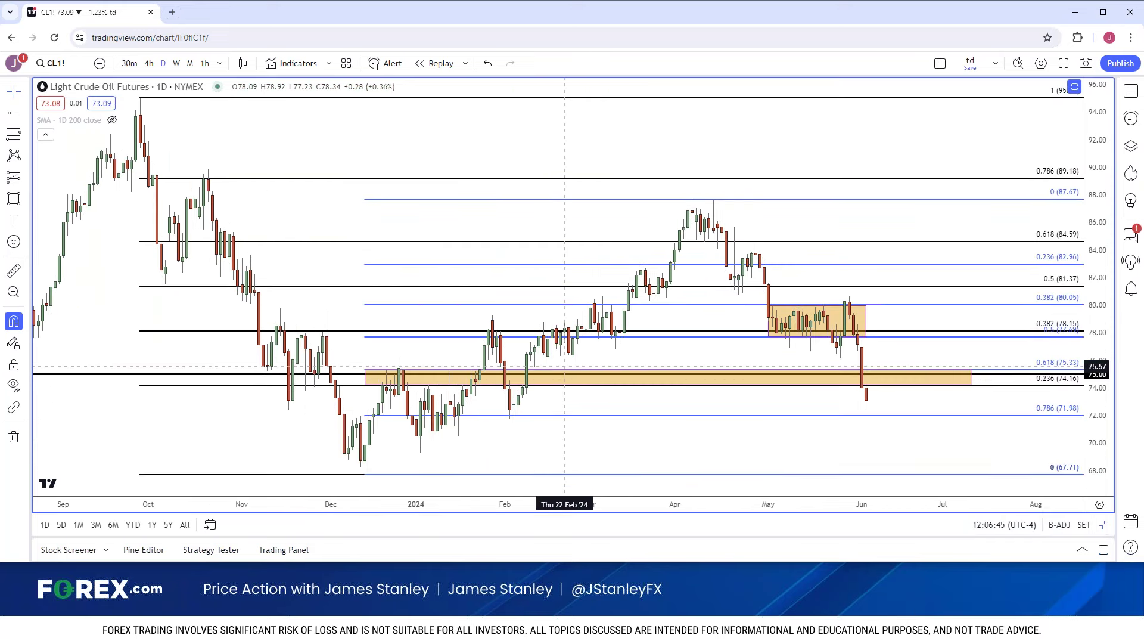
Set crude oil to the weekly interval and examine its history from 2021 against the 75.00 line
left_click(169, 65)
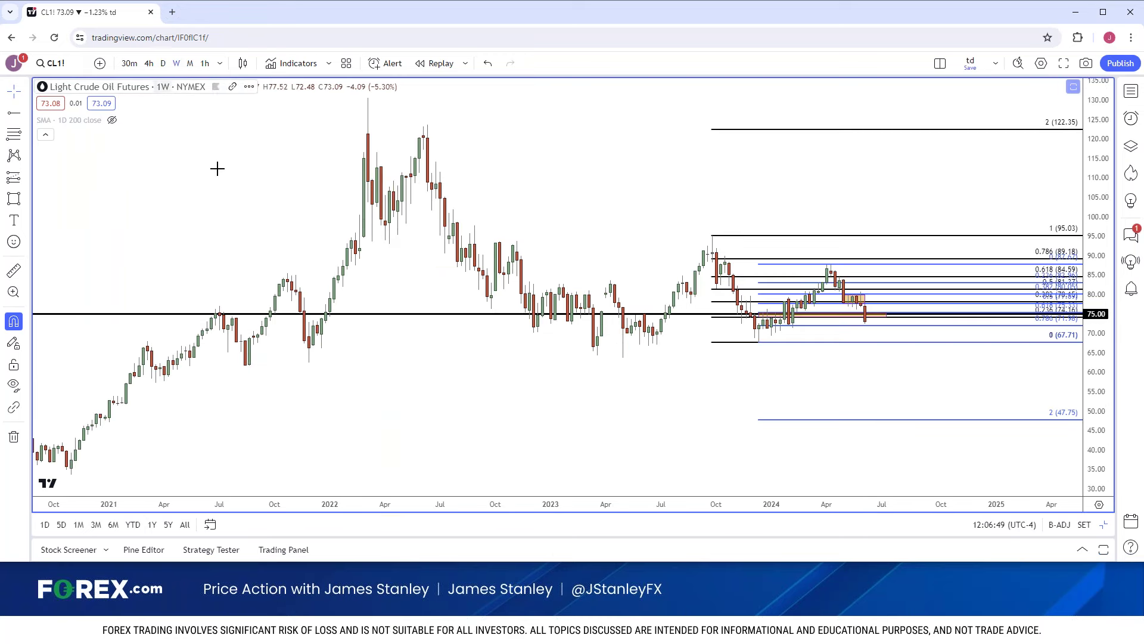
scroll(267, 228, "up", 2)
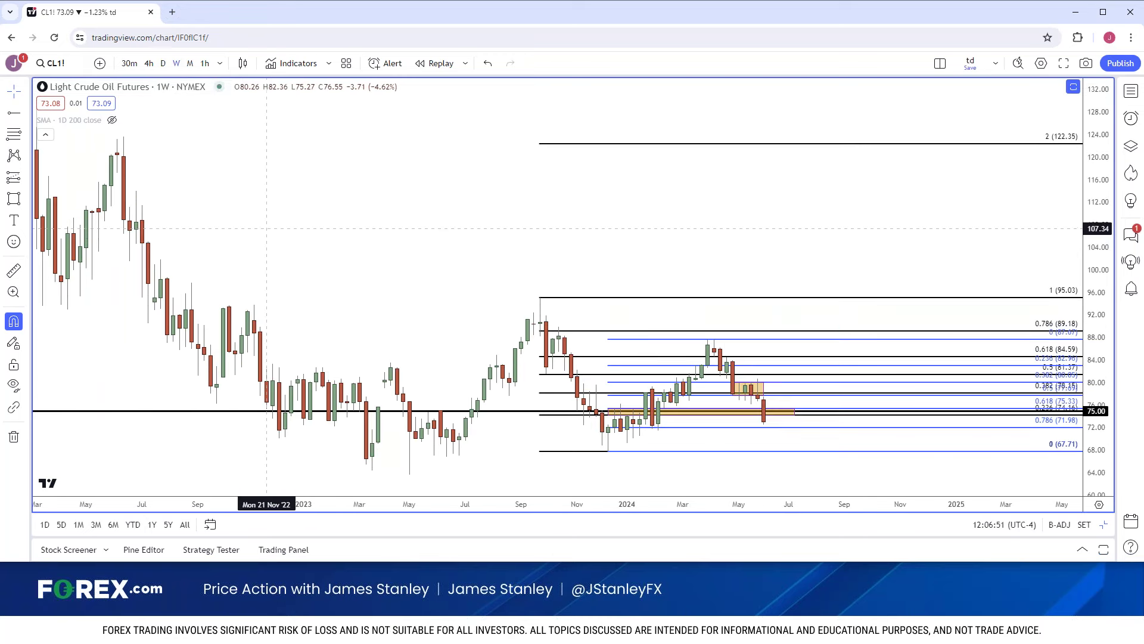
scroll(266, 228, "down", 3)
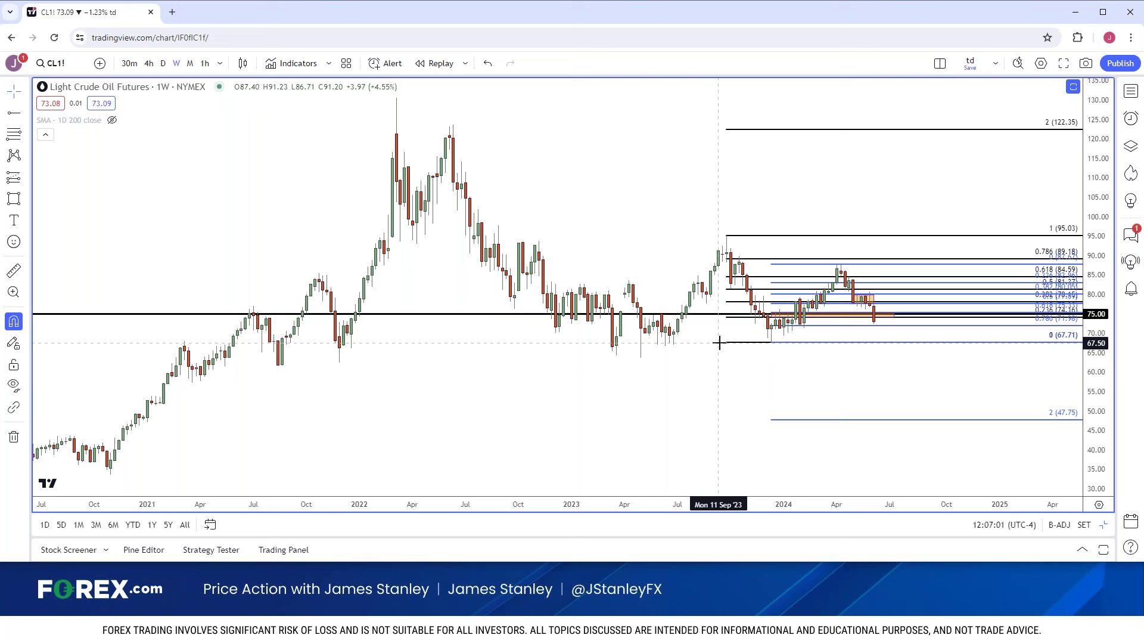
Step crude oil down to the daily and then the 4-hour interval to examine the drop through the two shaded zones
left_click(163, 64)
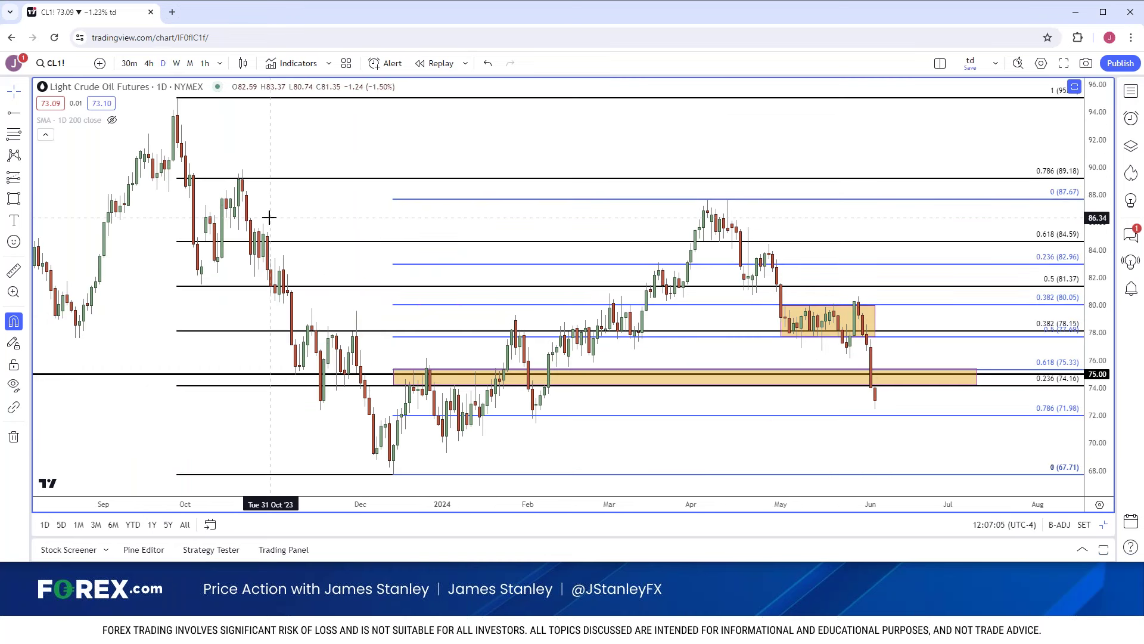
scroll(269, 217, "down", 1)
scroll(269, 217, "up", 1)
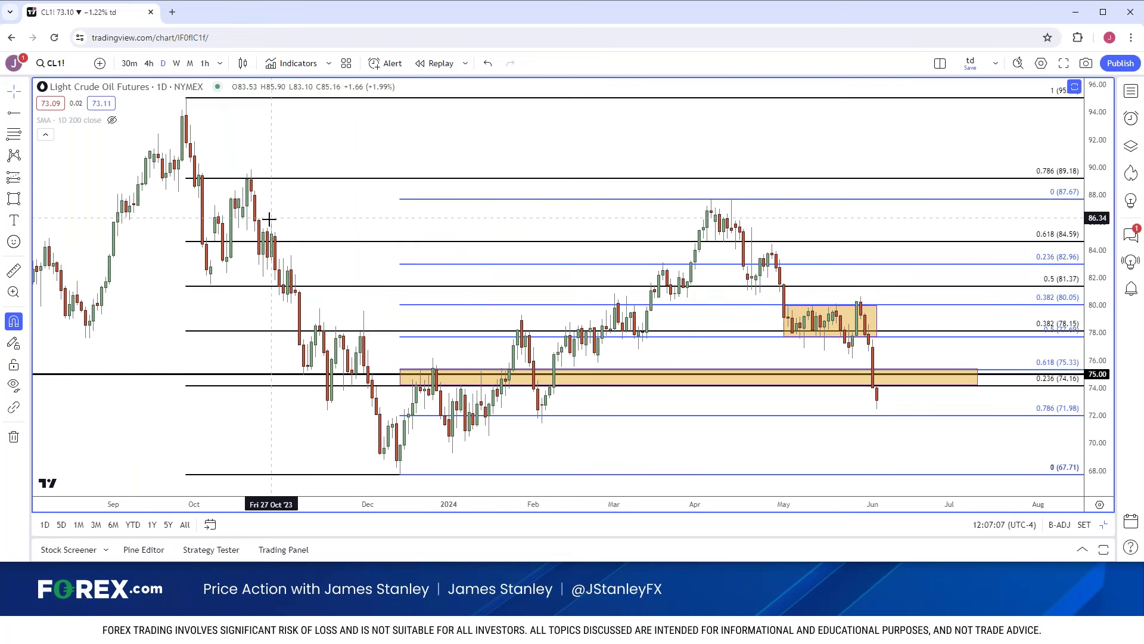
left_click(148, 63)
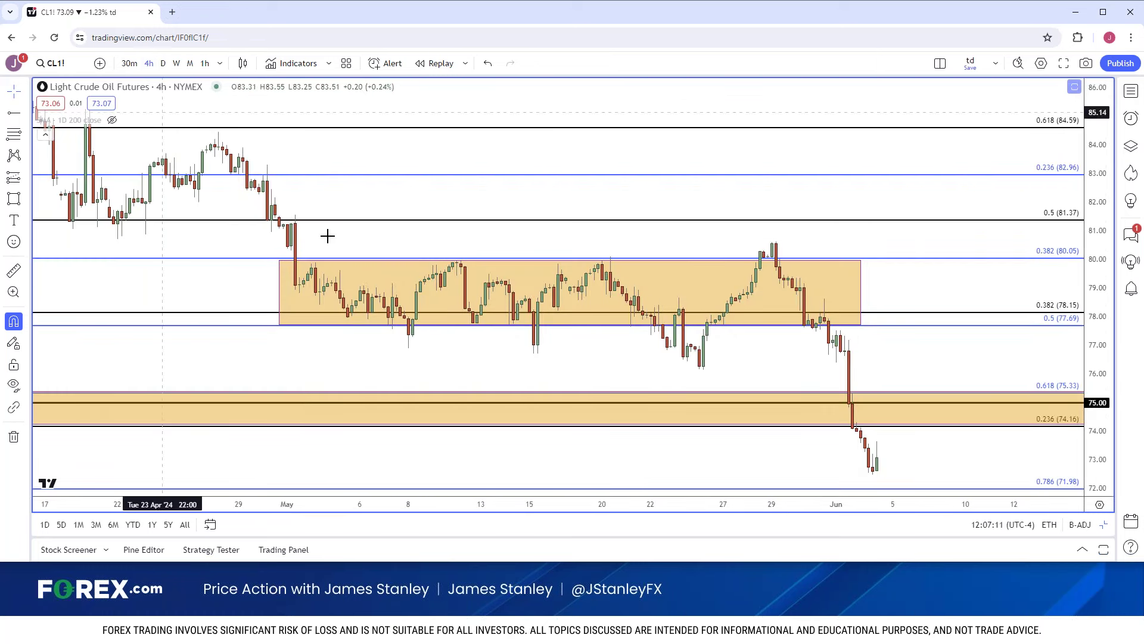
scroll(329, 234, "up", 2)
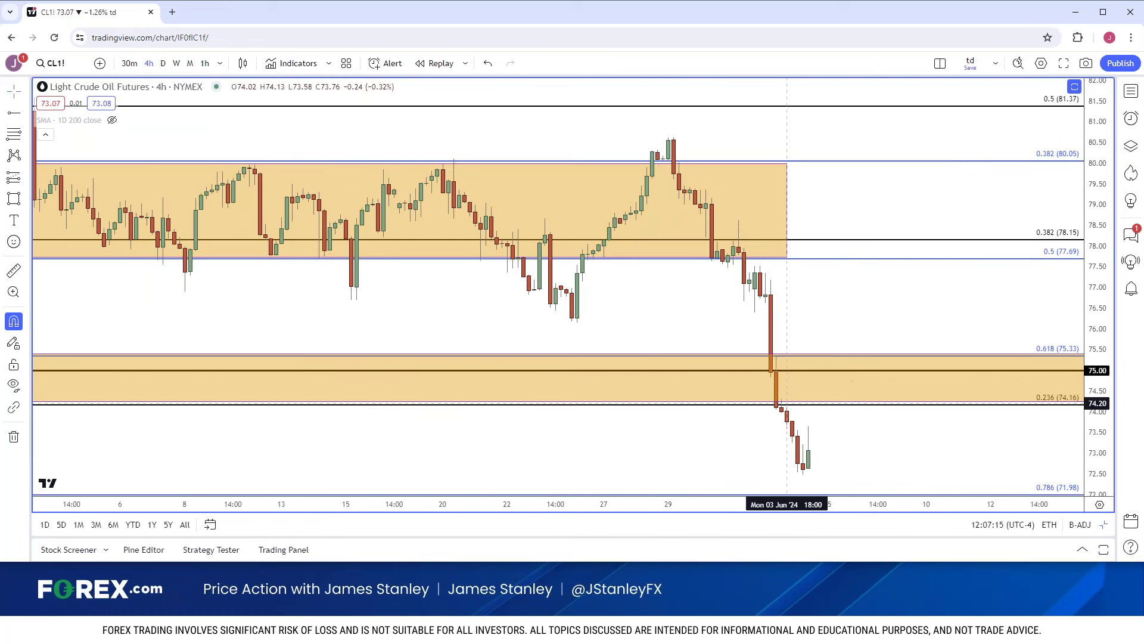
scroll(787, 404, "down", 2)
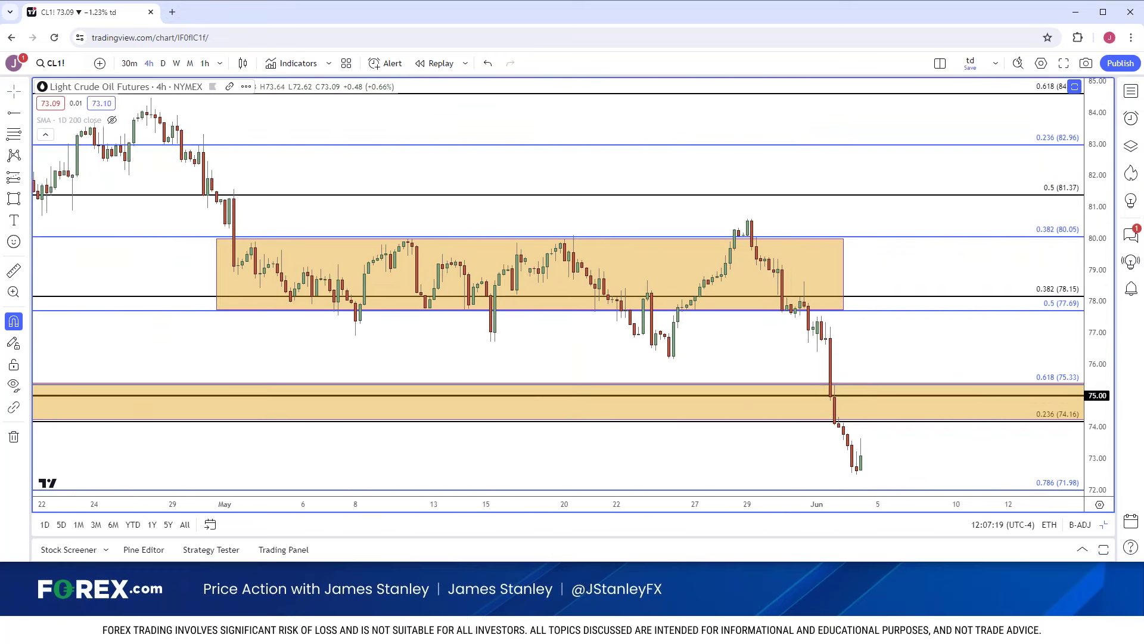
Return crude oil to the daily interval and examine the May range and the shaded zone around 75.00
left_click(162, 63)
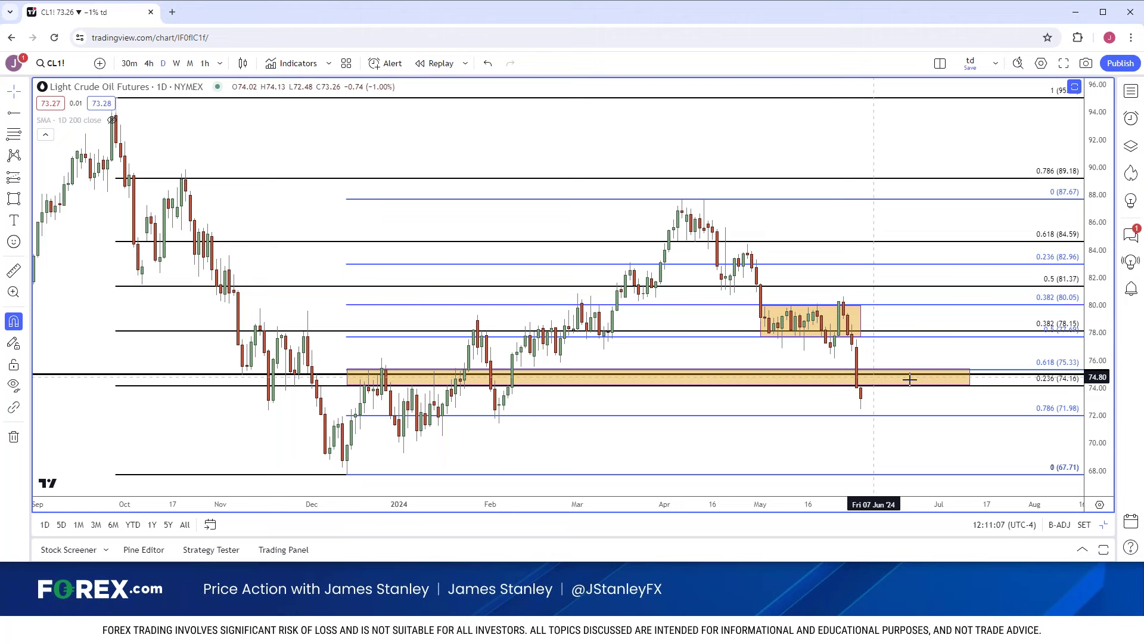
scroll(894, 377, "up", 3)
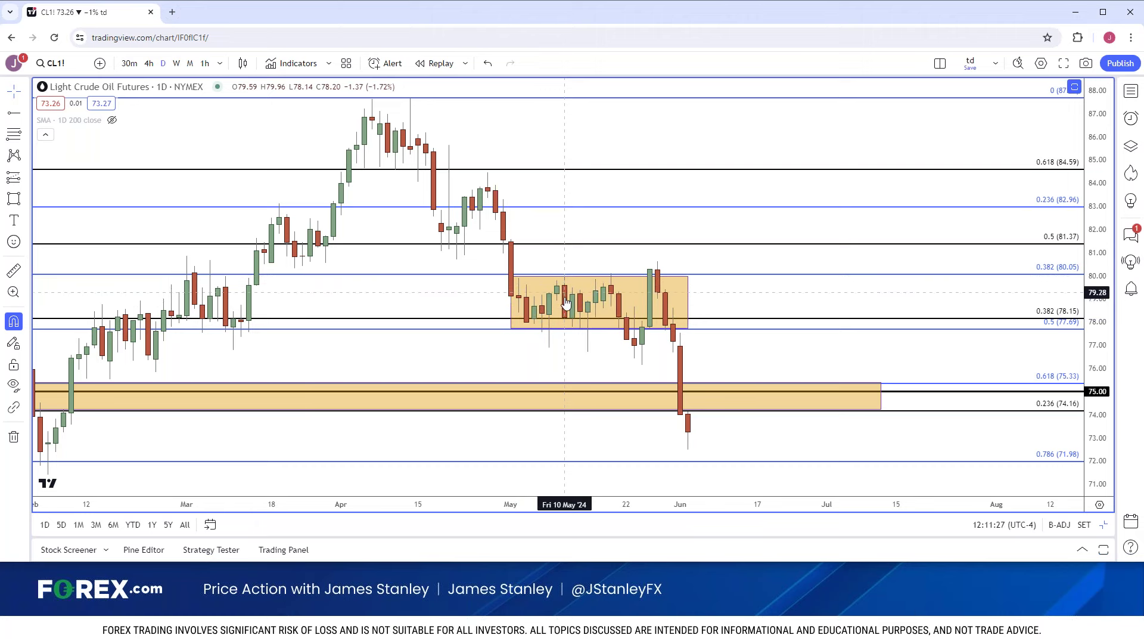
scroll(566, 314, "down", 3)
scroll(566, 309, "down", 3)
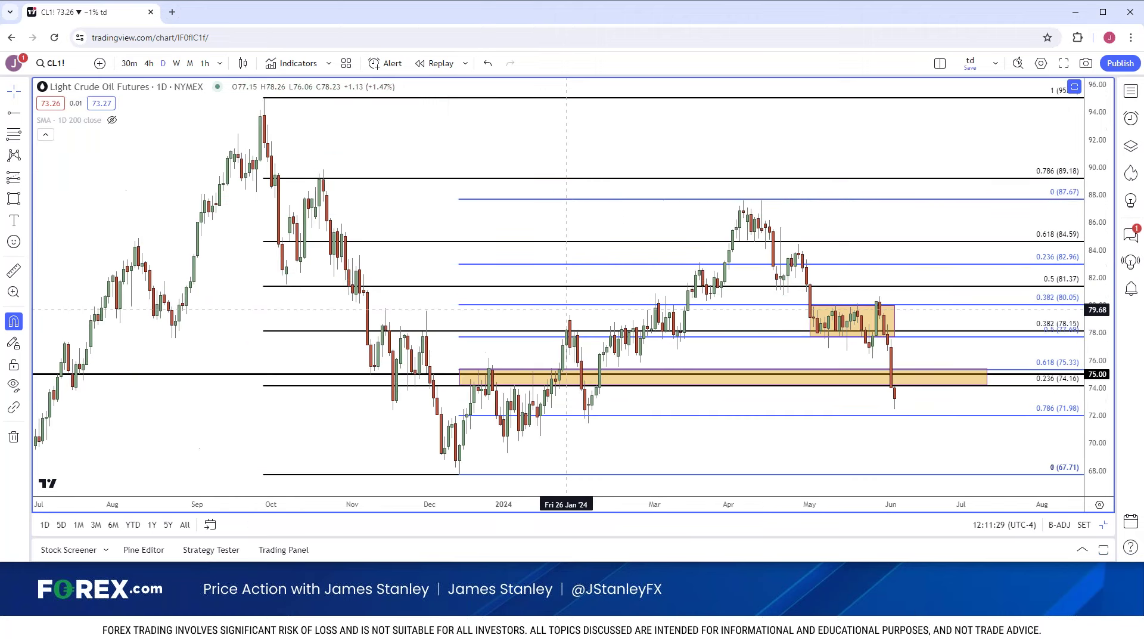